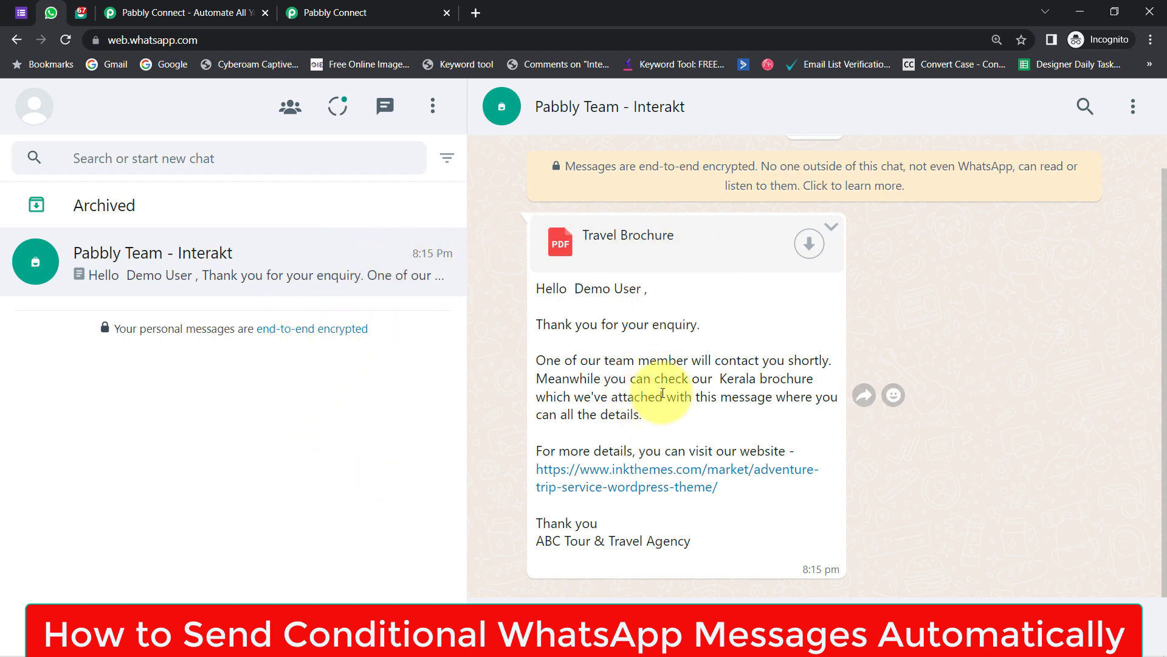
- Review the Travel Enquiry Form and its Kerala, Manali and North East destination options
left_click(17, 5)
left_click_drag(1161, 377, 1141, 161)
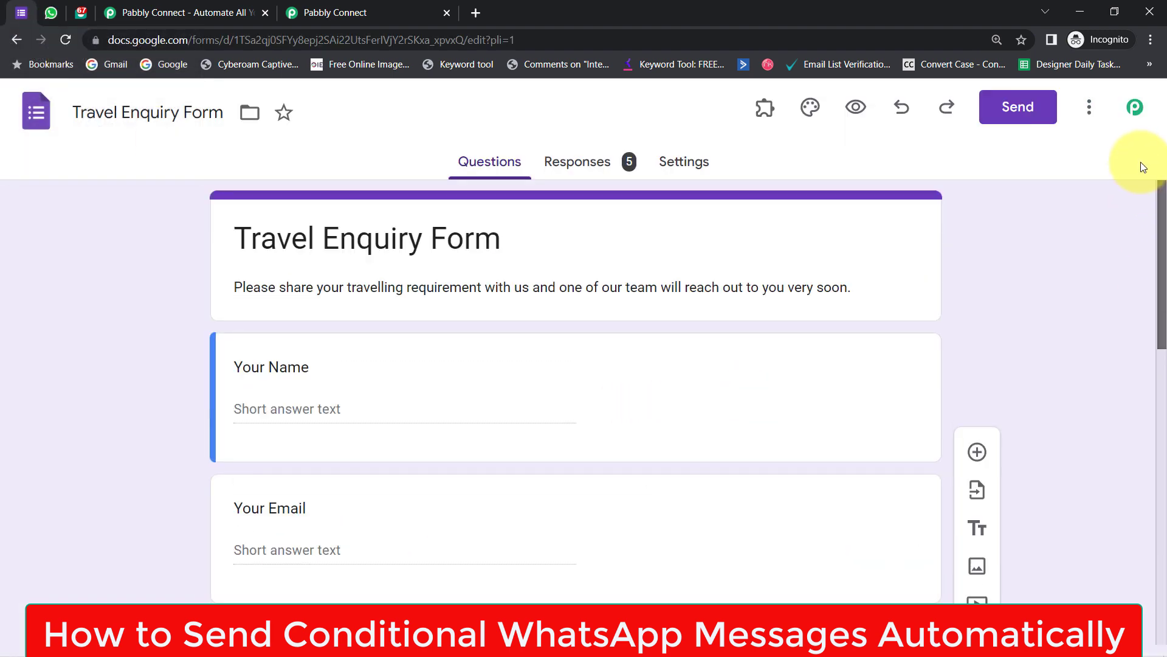
left_click_drag(256, 238, 418, 220)
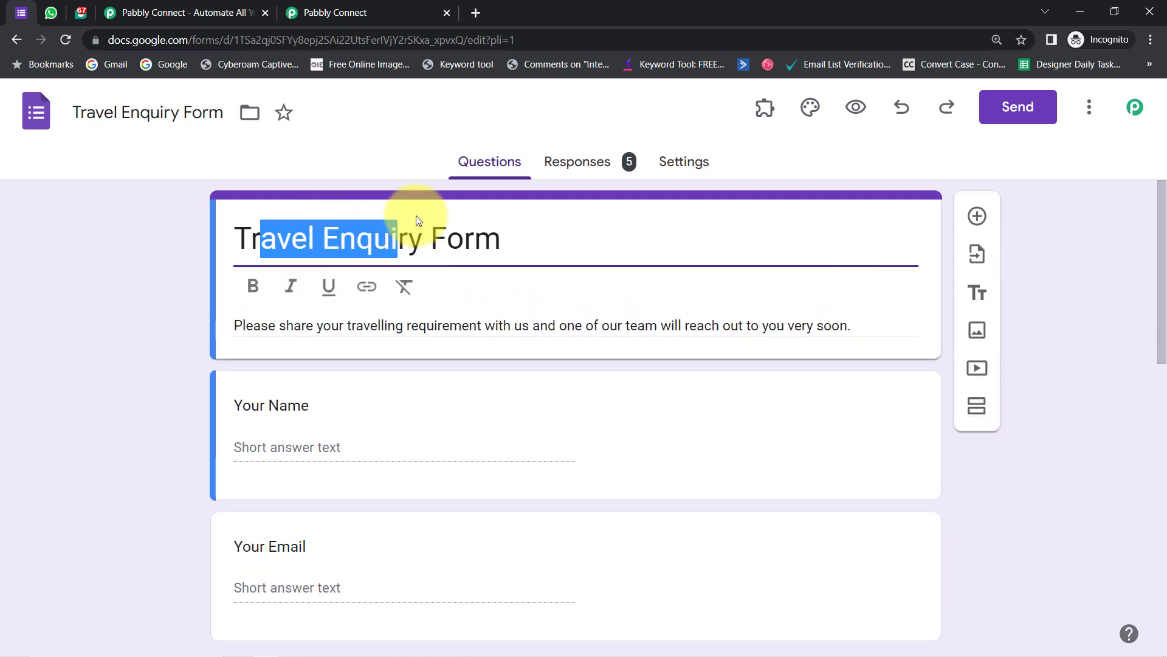
left_click_drag(498, 220, 625, 247)
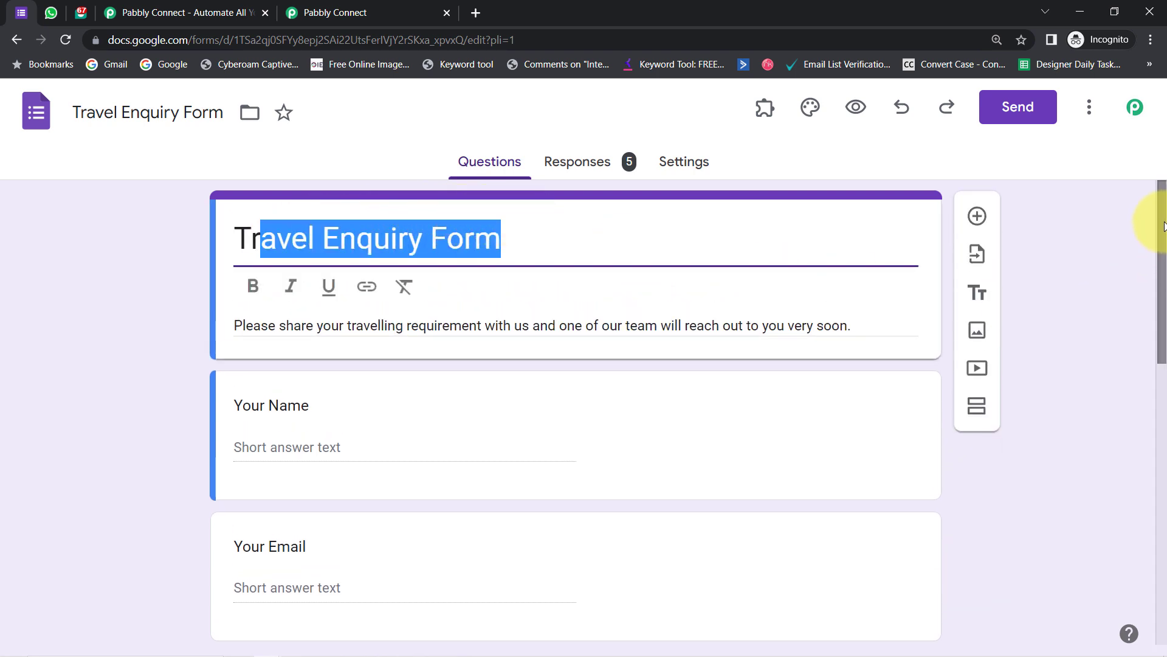
left_click_drag(1164, 225, 1163, 433)
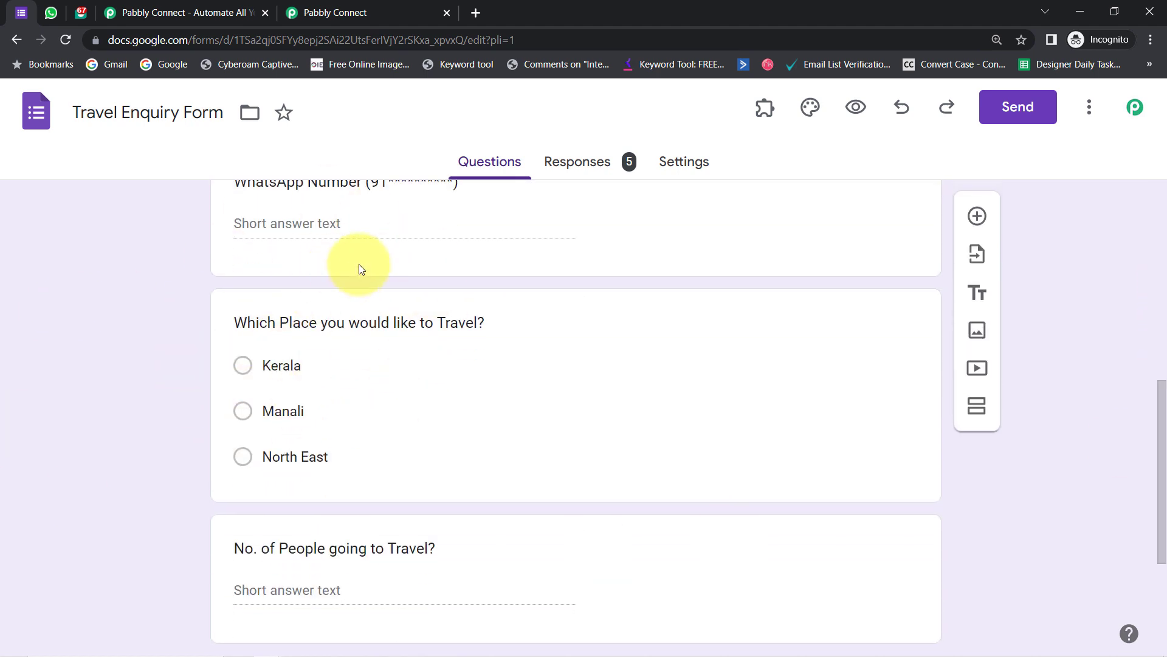
left_click(242, 369)
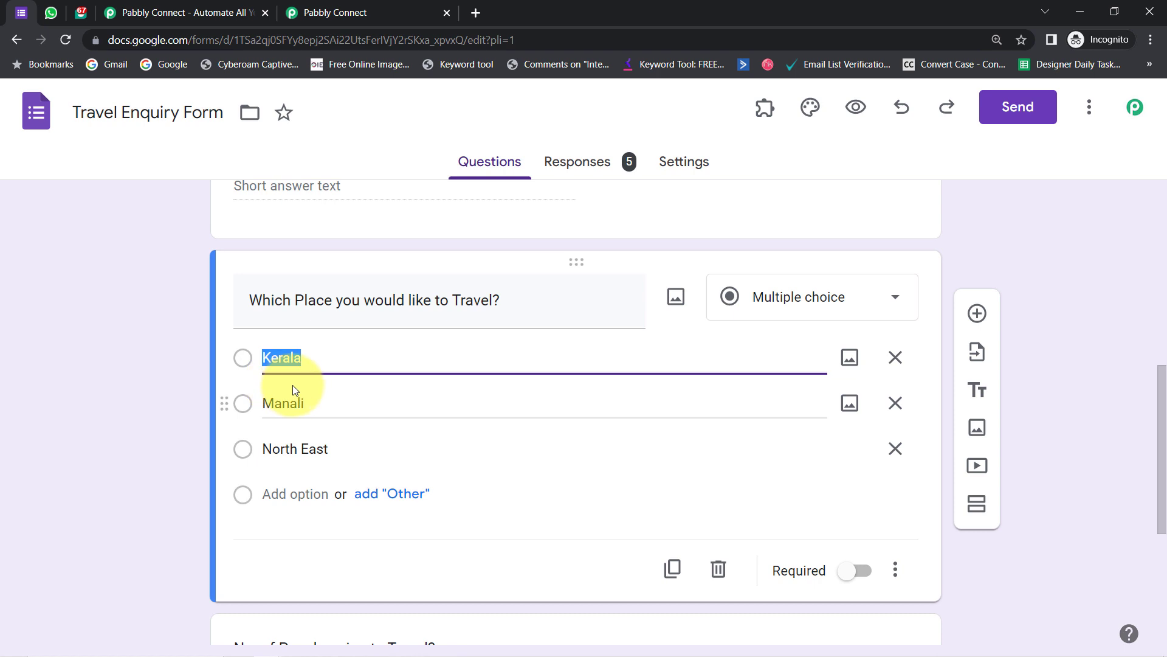
left_click(274, 405)
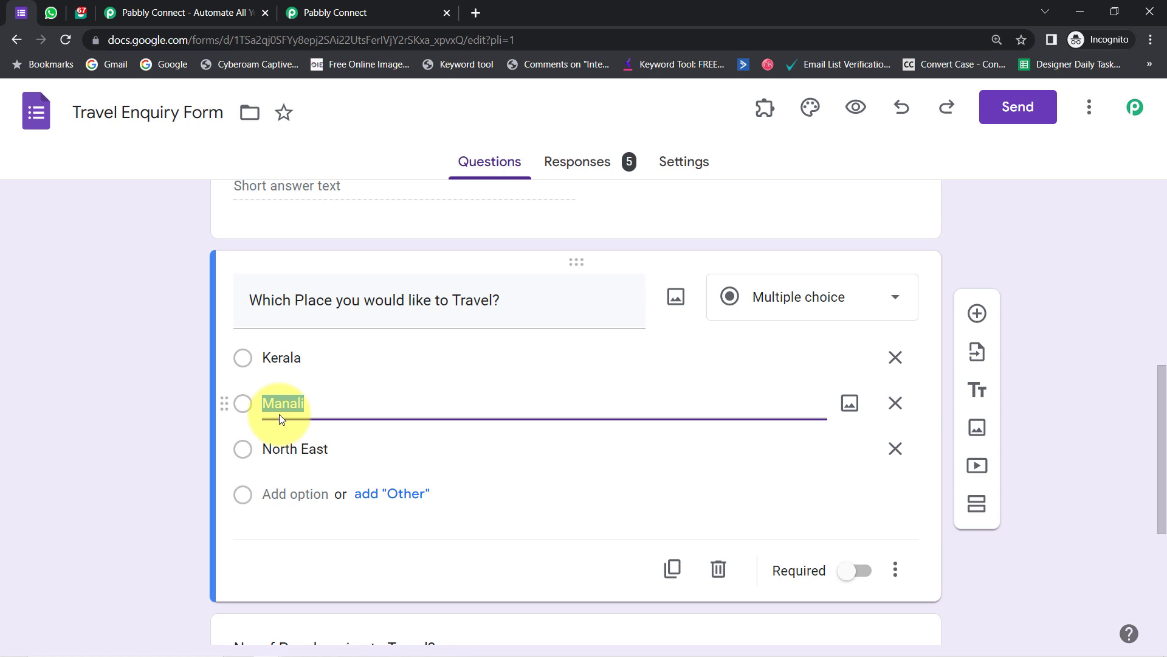
left_click(247, 456)
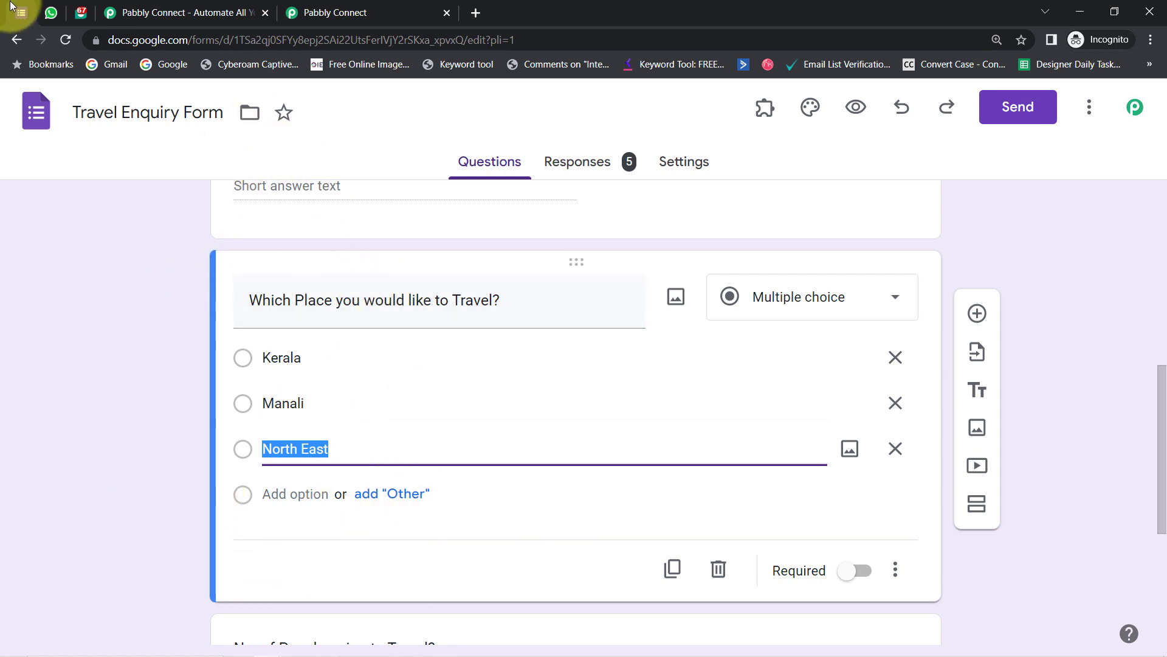
- Look over the Interakt WhatsApp templates library, then bring up the Pabbly Connect website
left_click(48, 11)
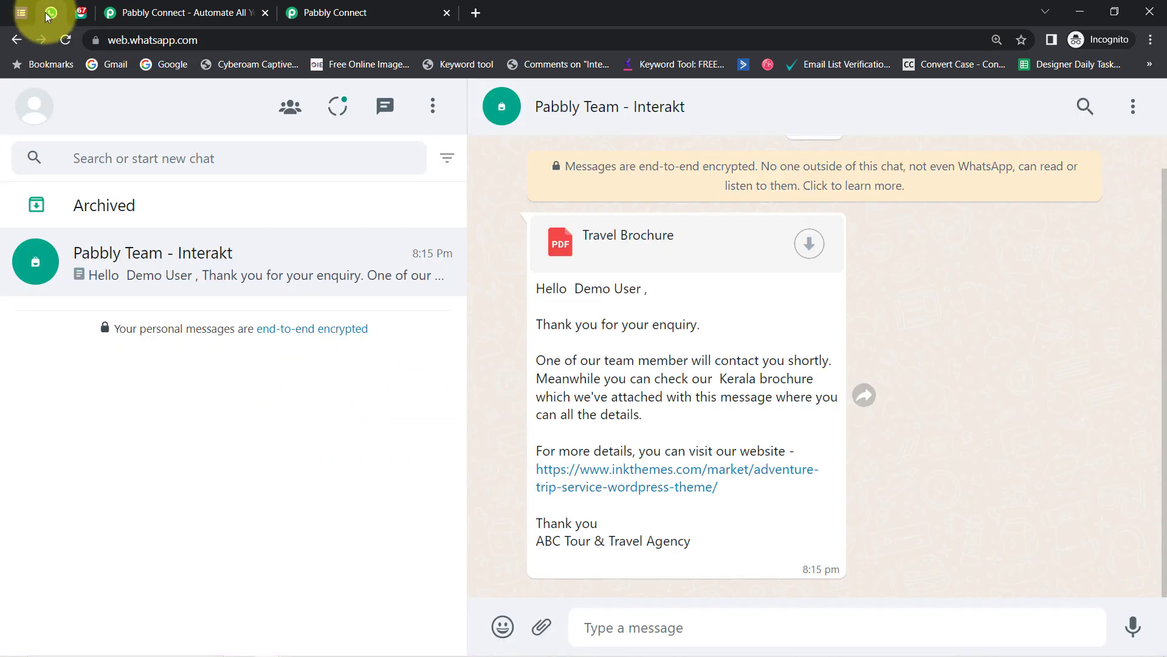
left_click(77, 14)
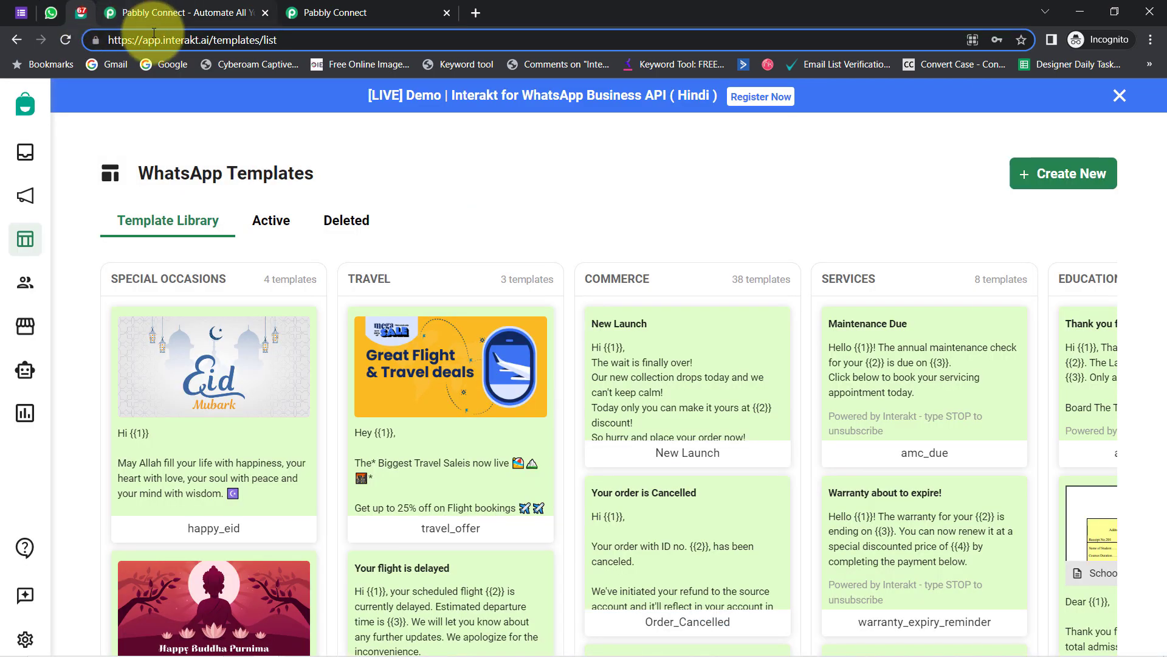
left_click_drag(160, 38, 256, 39)
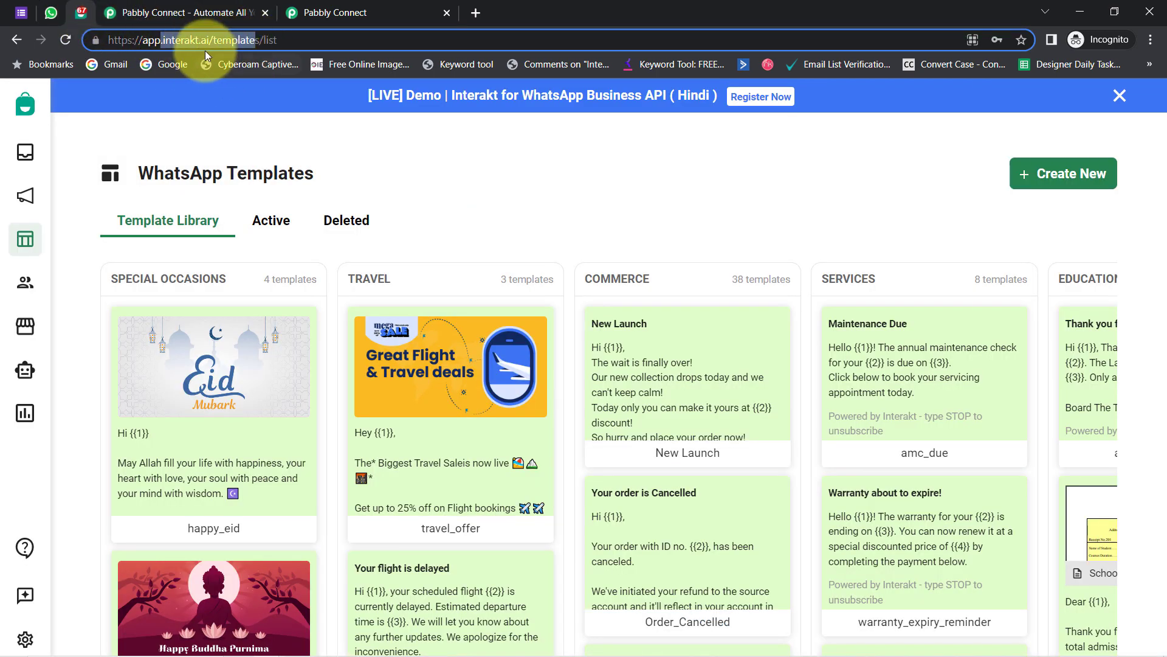
left_click(22, 13)
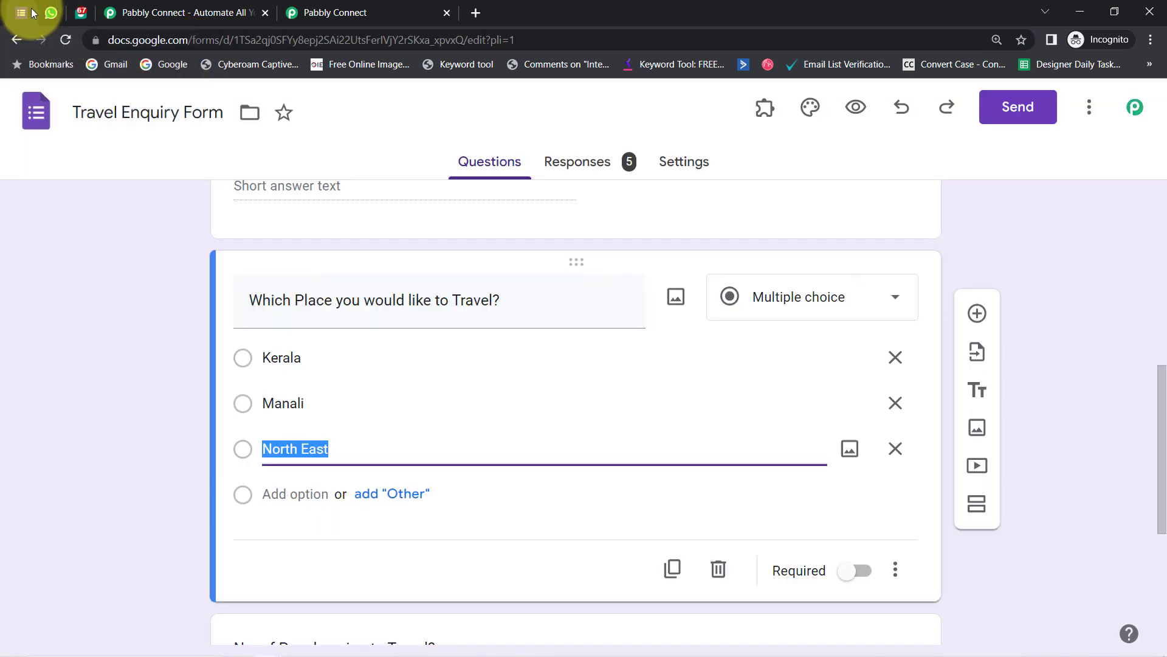
left_click(81, 8)
left_click(190, 8)
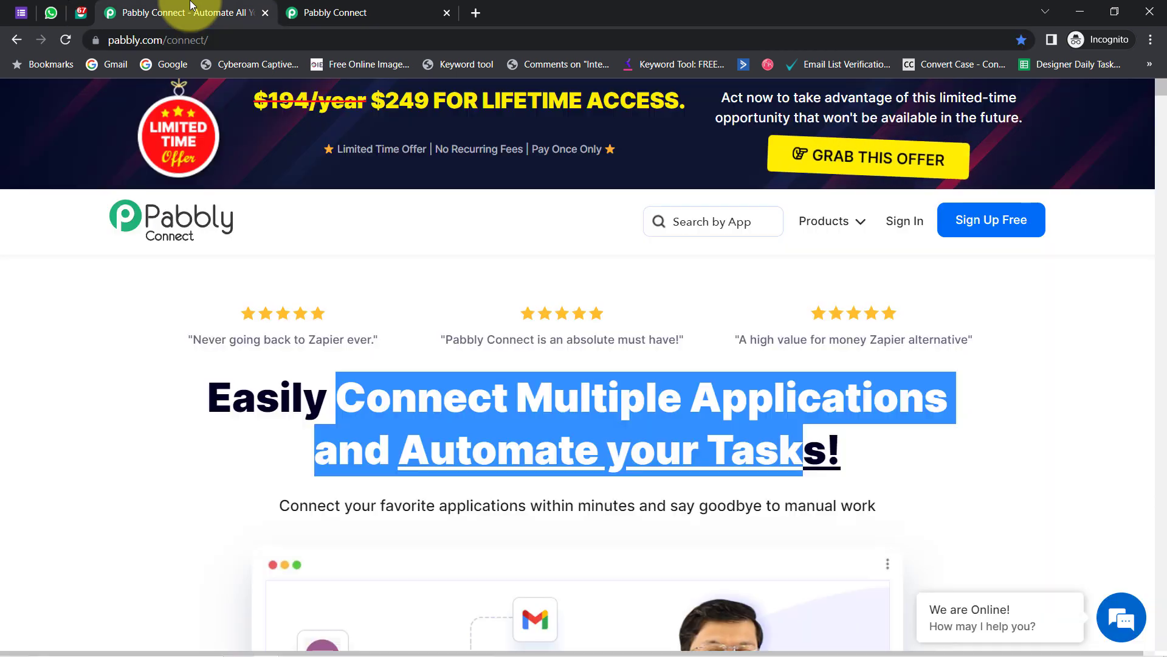
- Compare the pabbly.com/connect product page with the connect.pabbly.com dashboard, ending on the dashboard
left_click(103, 349)
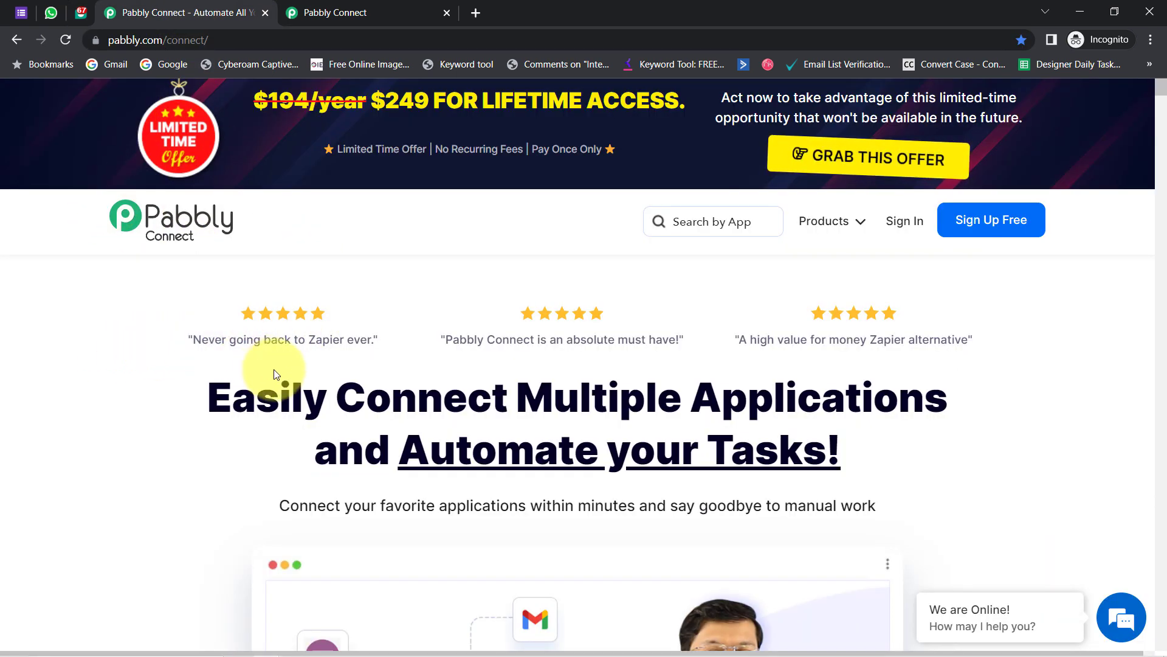
left_click_drag(263, 401, 825, 444)
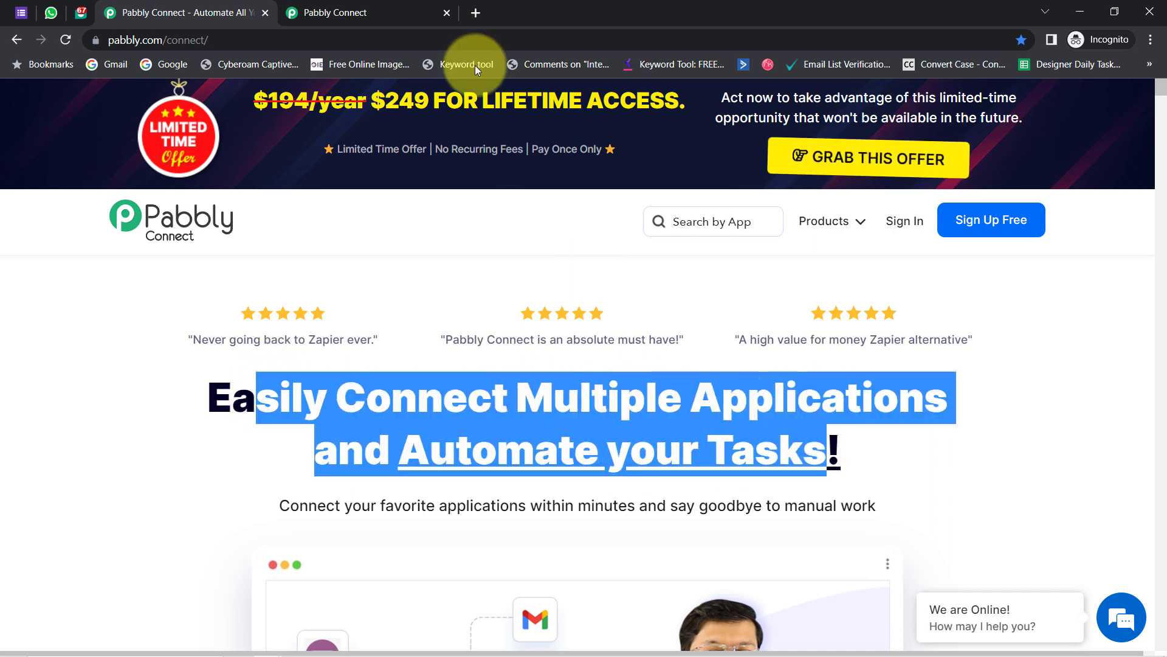
left_click(417, 11)
left_click_drag(121, 193, 587, 235)
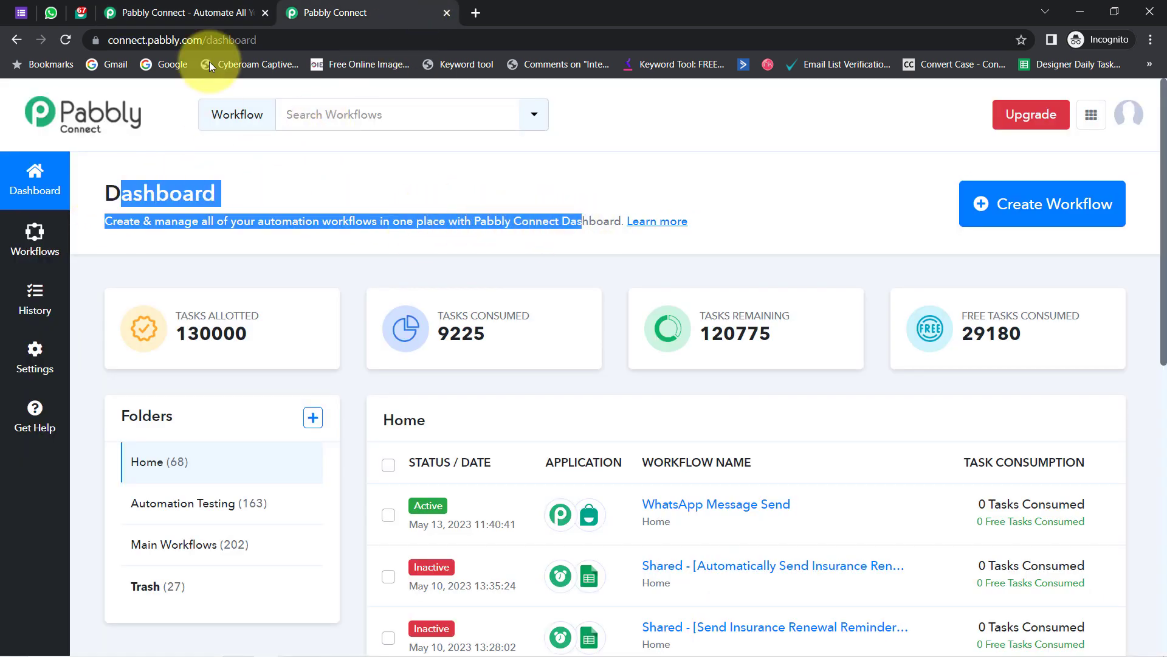
left_click(195, 11)
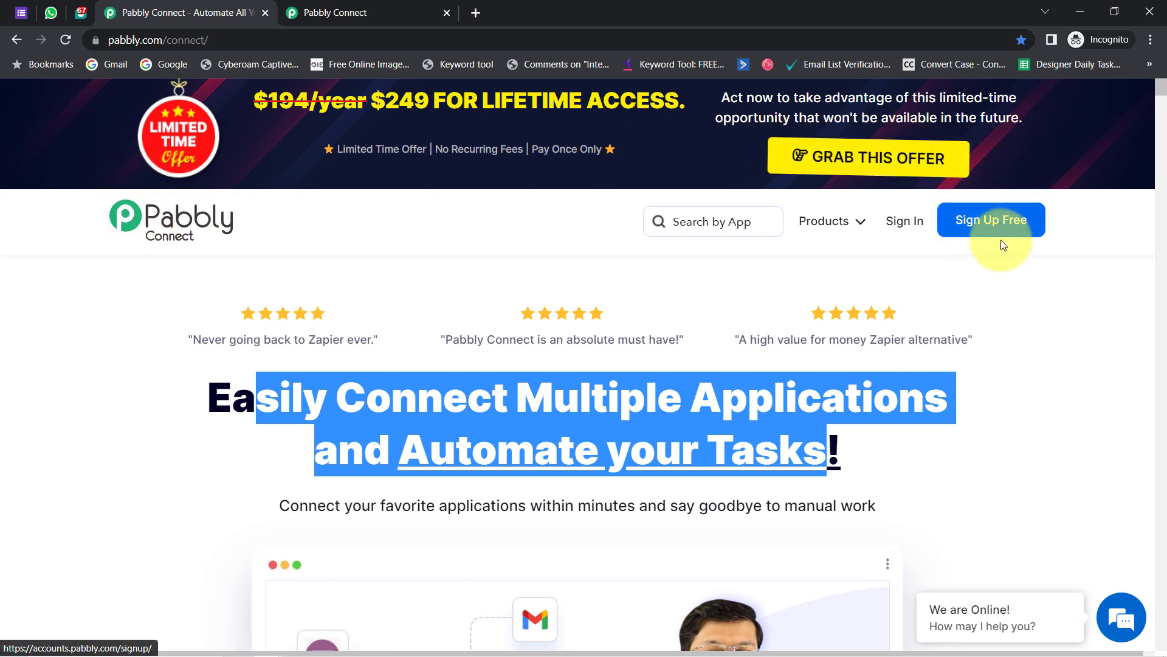
left_click(999, 274)
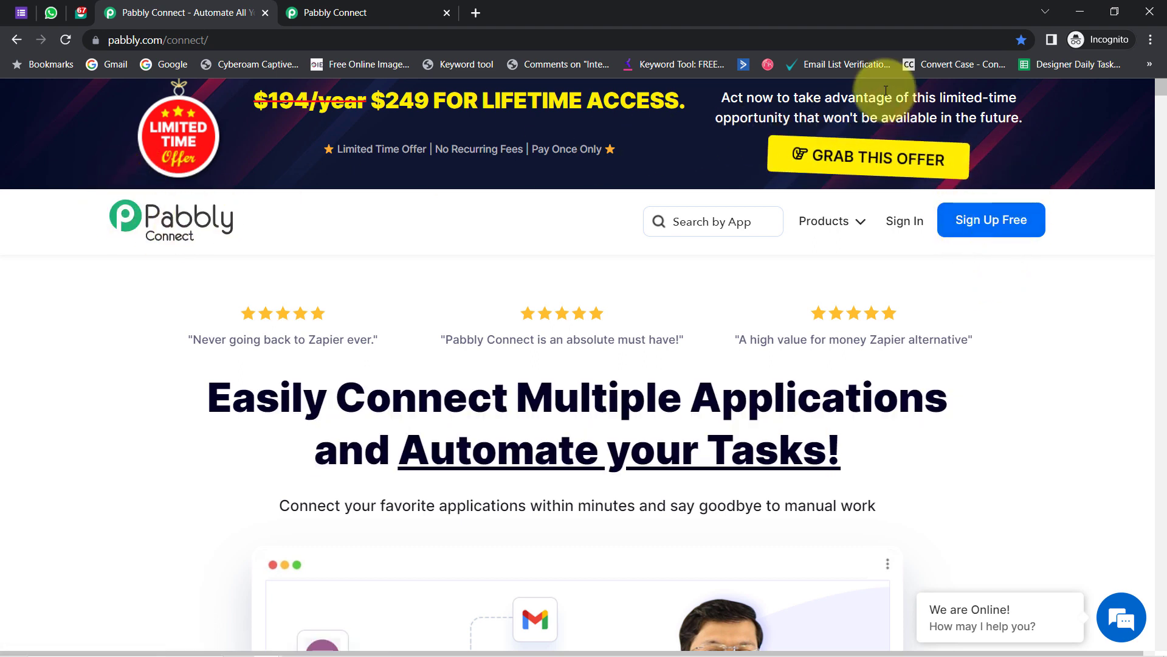
left_click(375, 7)
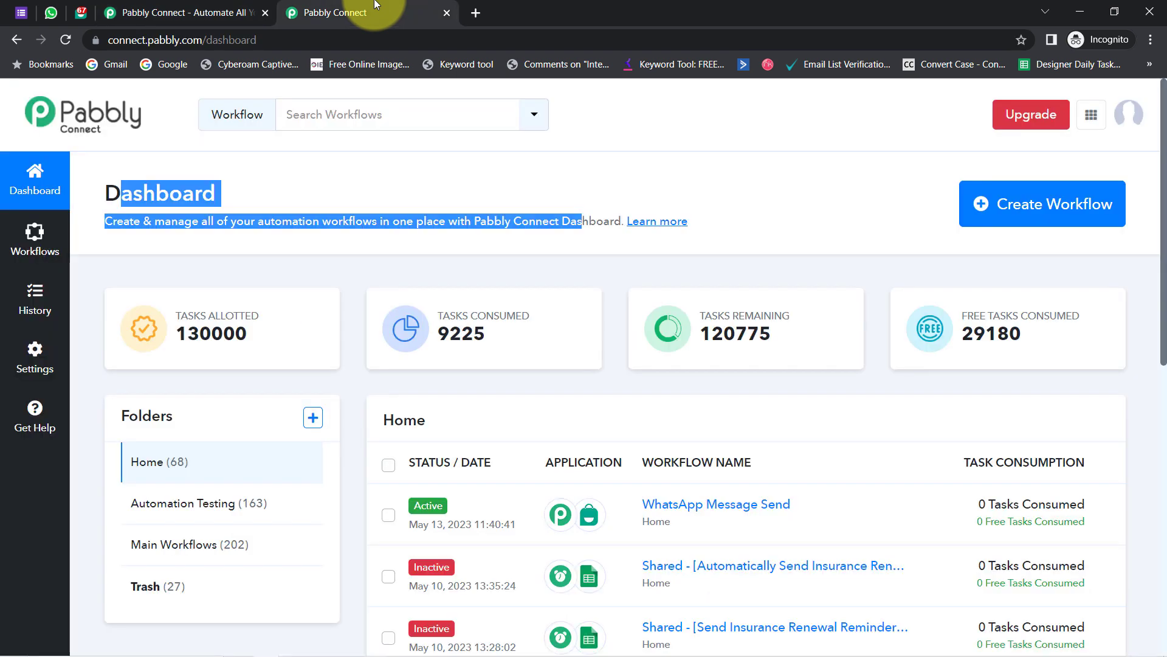
- Create the workflow 'Send Conditional WhatsApp Messages to Customers' from the dashboard
left_click(151, 190)
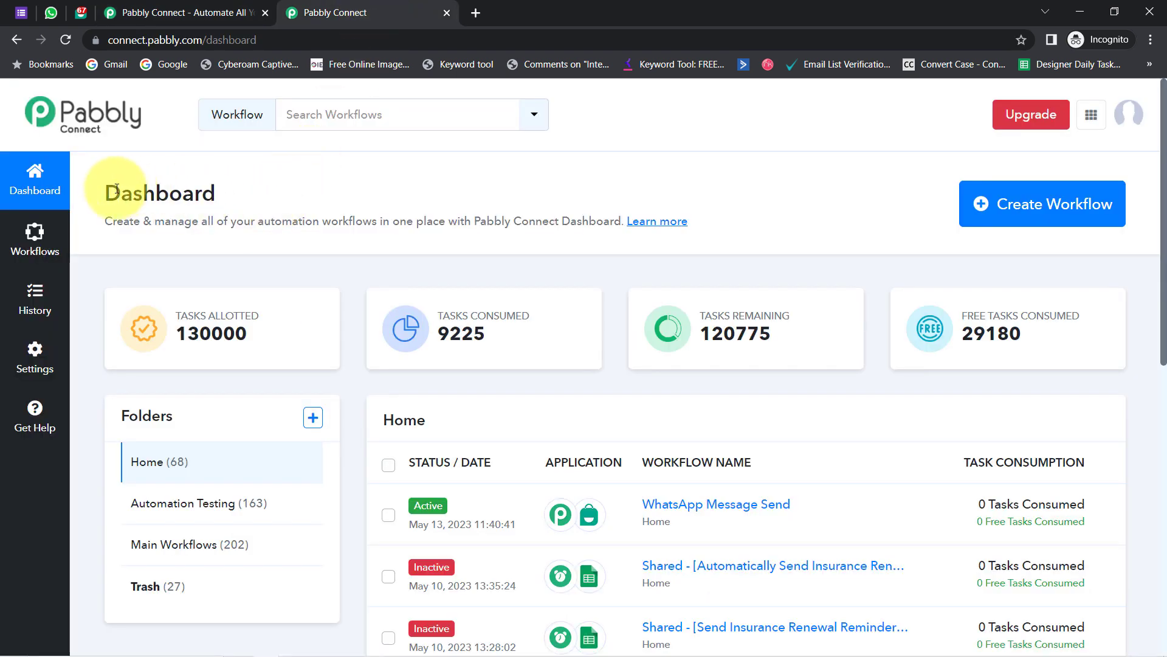
left_click_drag(122, 190, 287, 194)
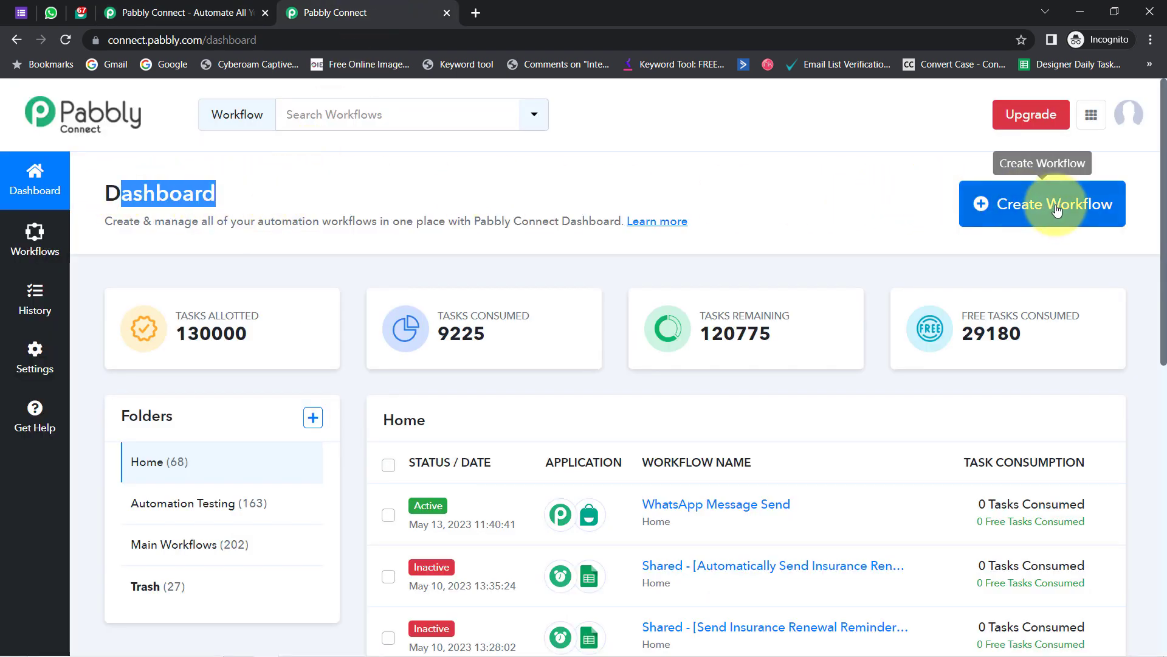
left_click(1039, 204)
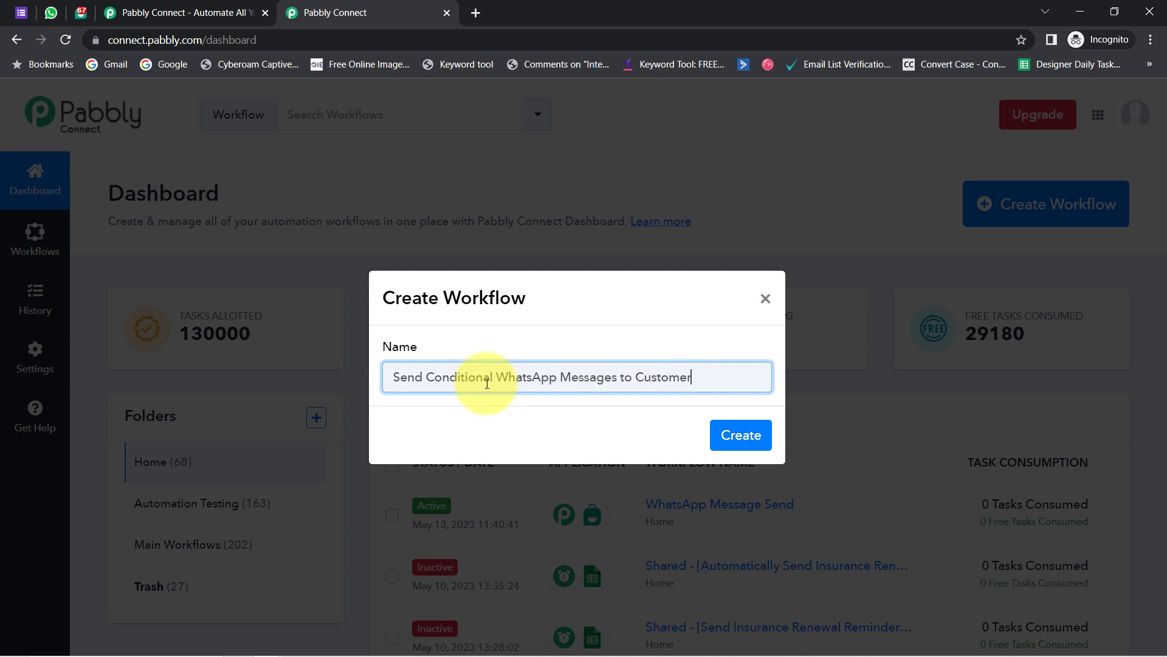
left_click(746, 443)
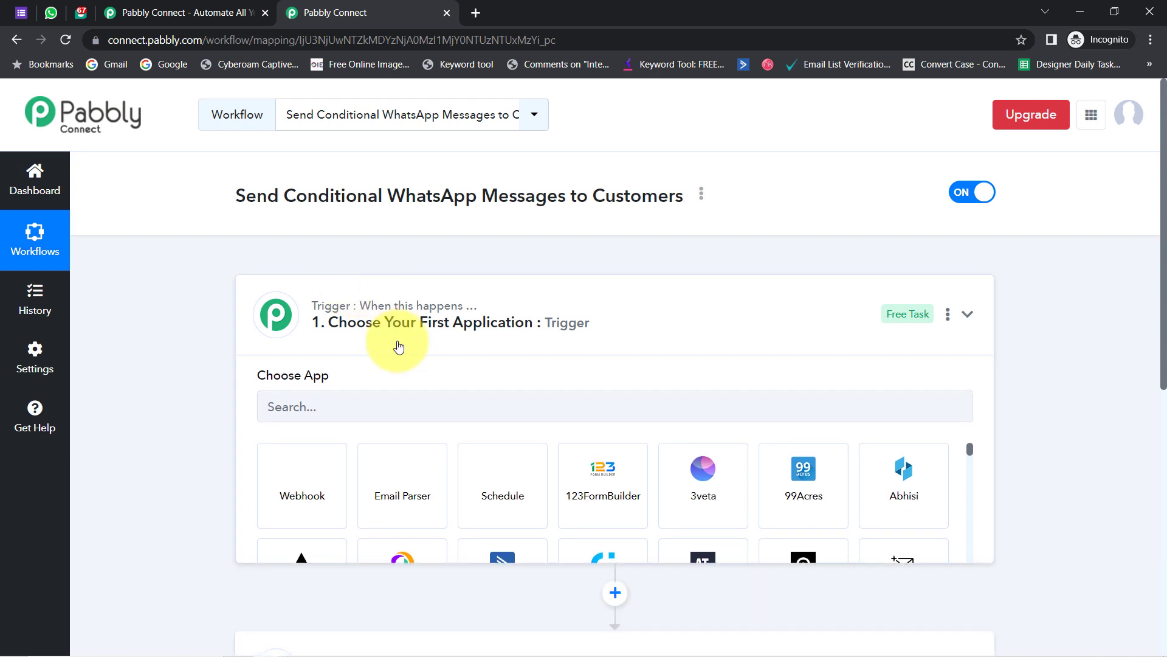
- Choose Google Forms as the workflow's trigger app
left_click(399, 347)
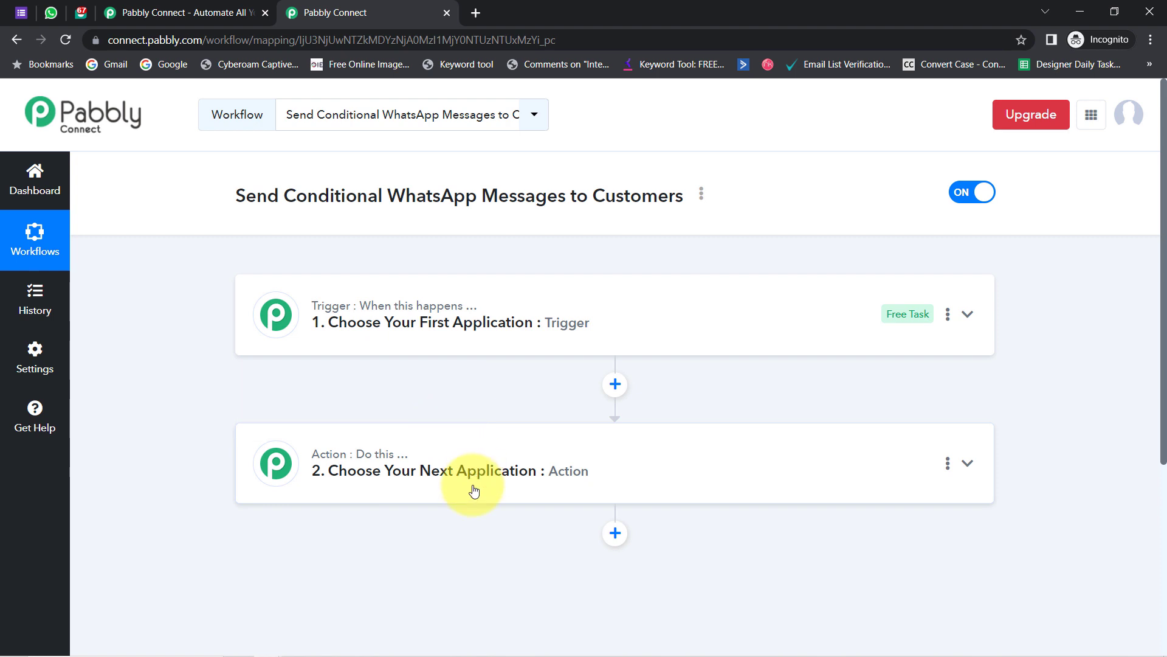
left_click_drag(235, 195, 631, 198)
left_click(465, 344)
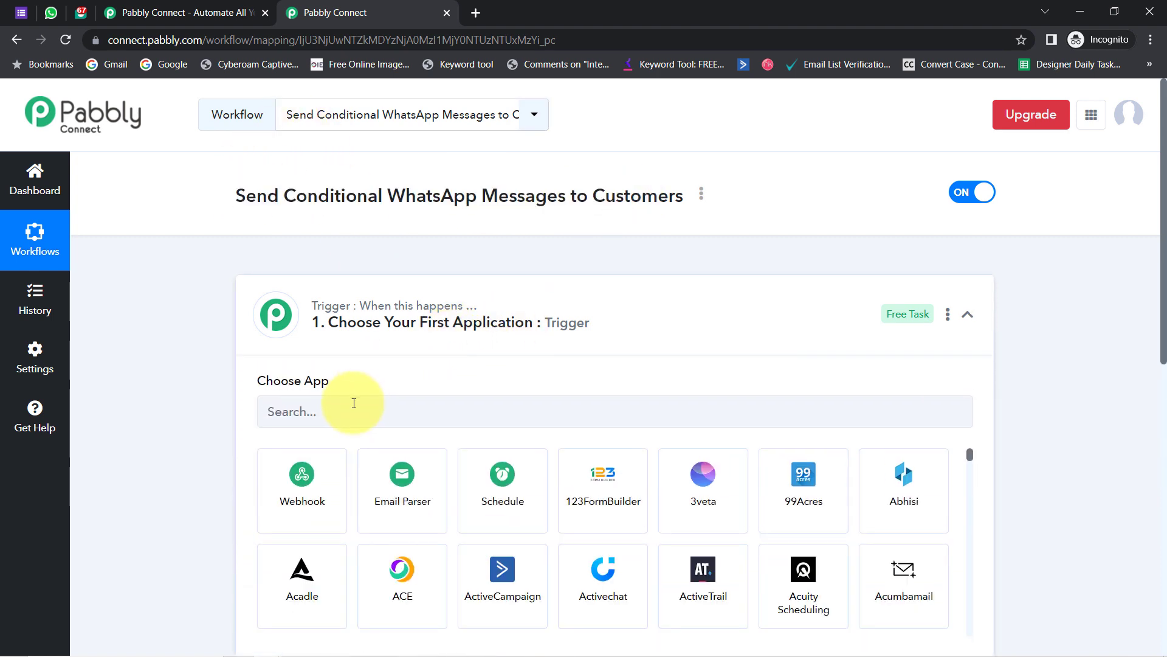
left_click(354, 403)
type("google f")
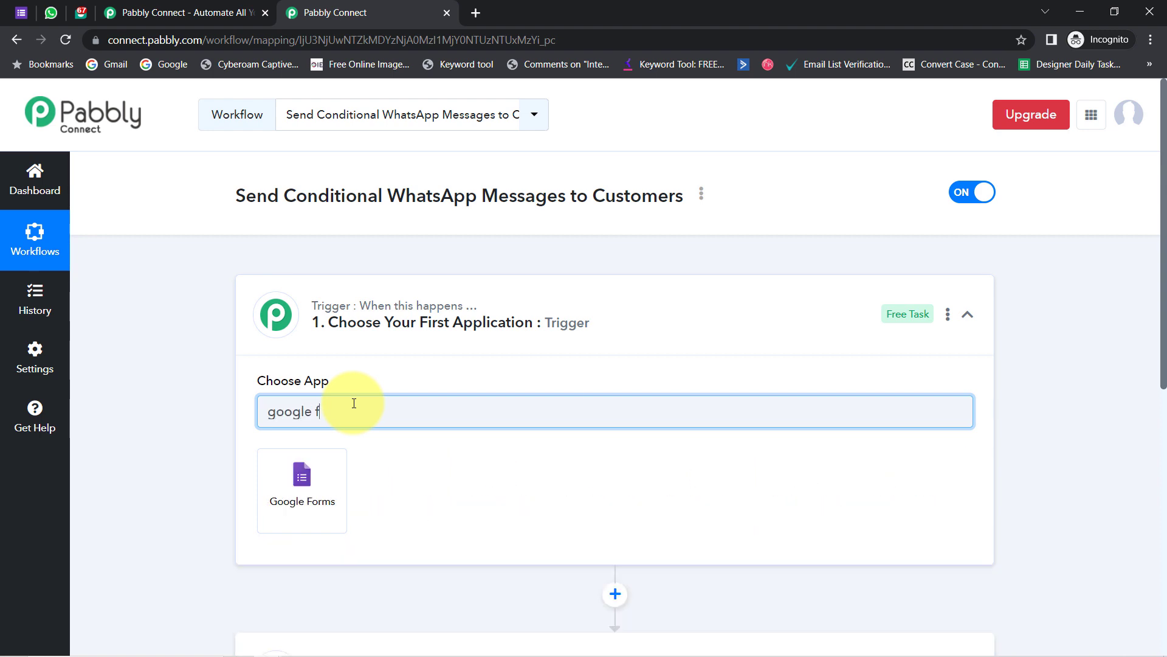
type("o")
left_click(268, 517)
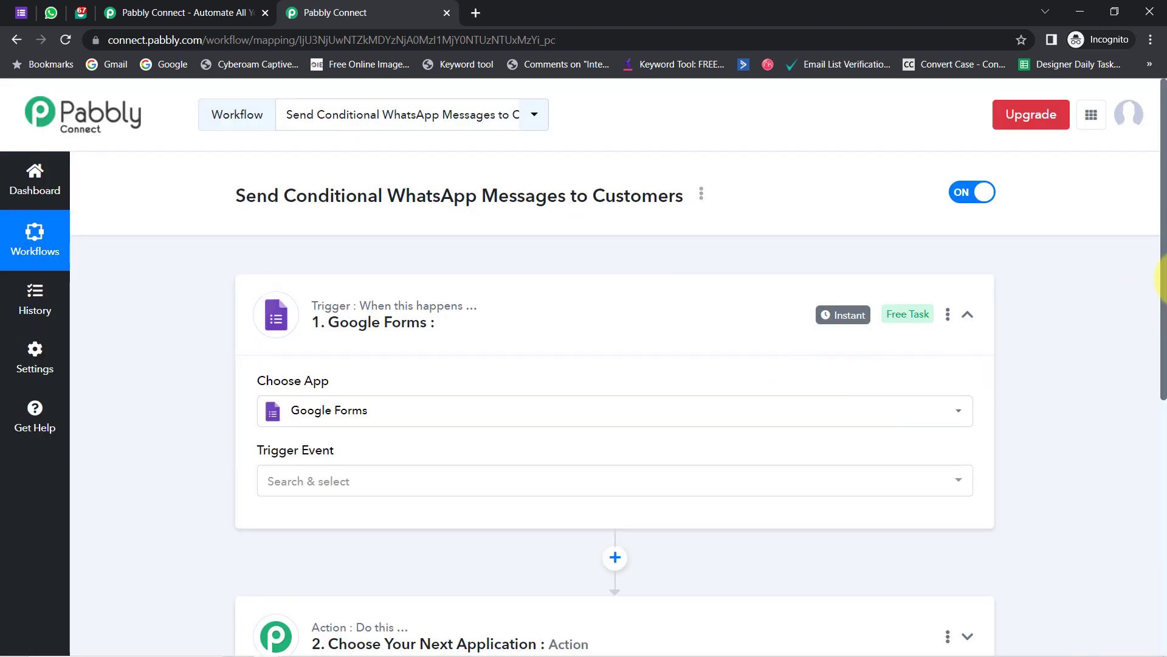
- Choose Interakt as the action step's app
scroll(1146, 396, "down", 6)
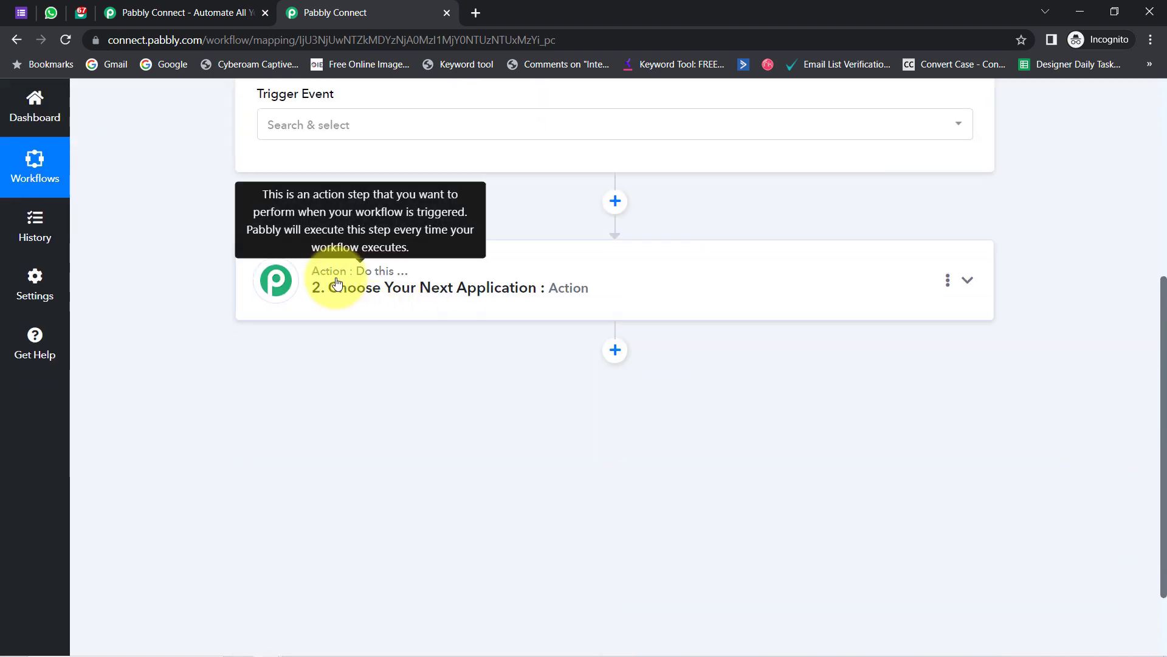
left_click(334, 287)
left_click(317, 375)
type("inte")
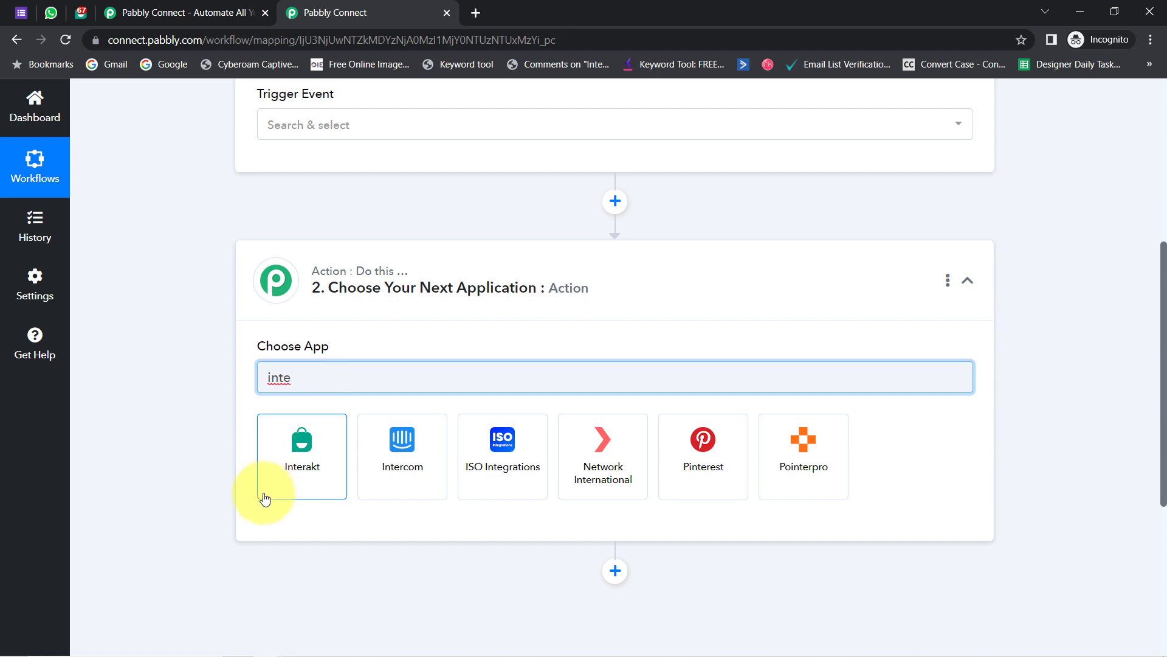
left_click(294, 471)
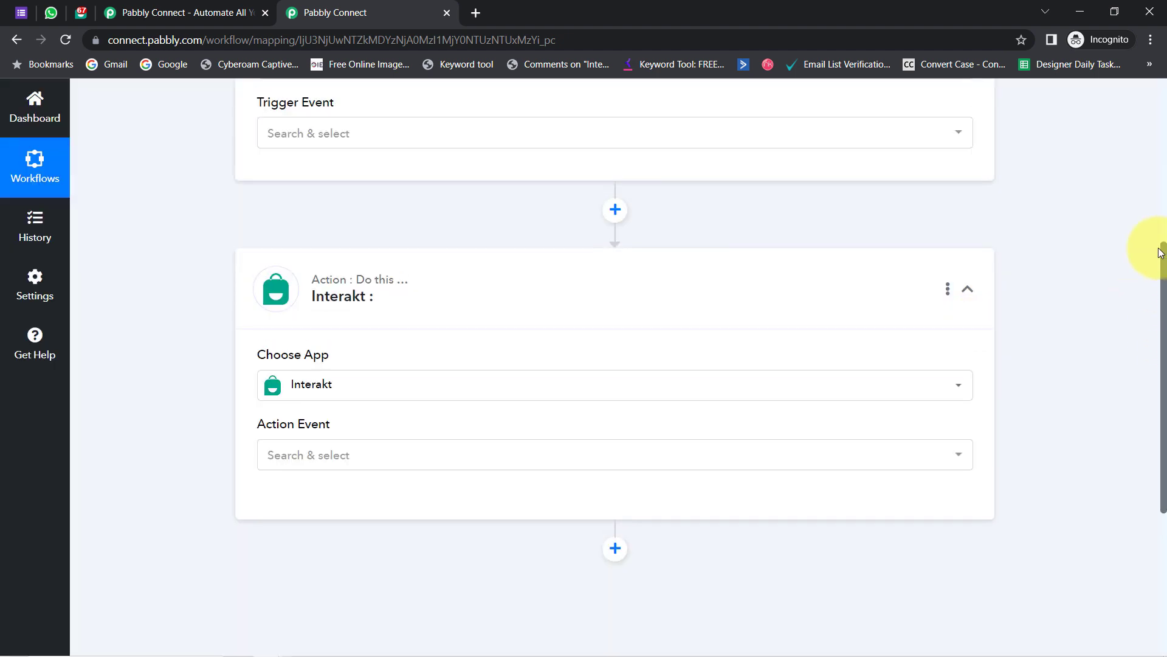
left_click_drag(1162, 253, 1129, 131)
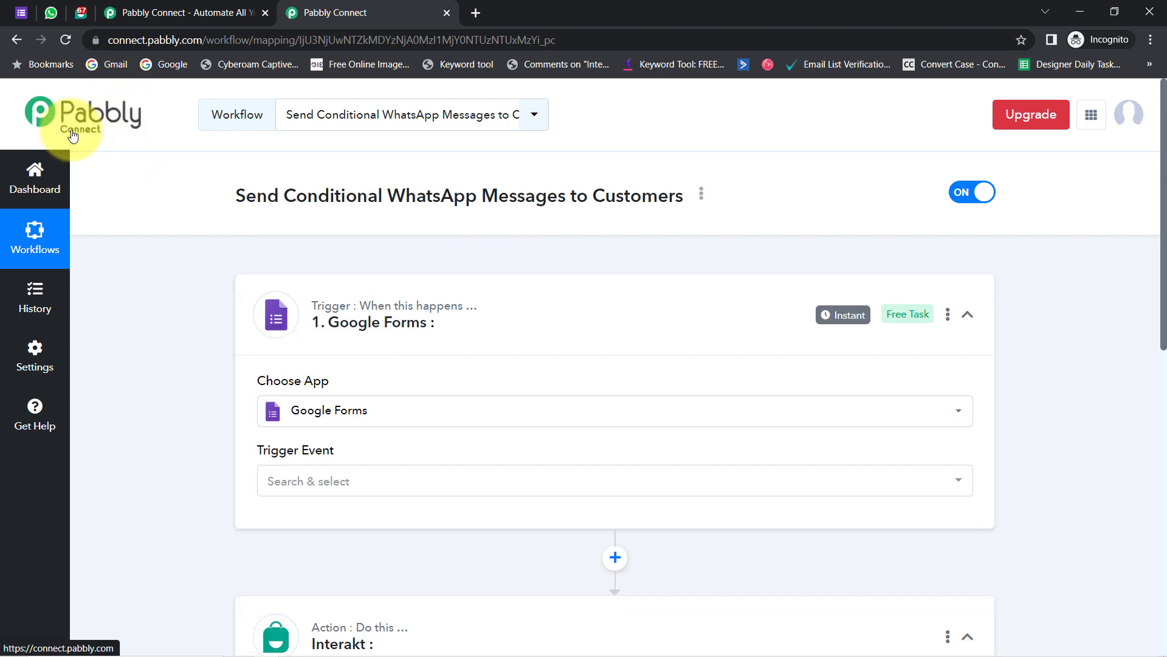
- Set the Google Forms trigger event to New Response Received
left_click(291, 485)
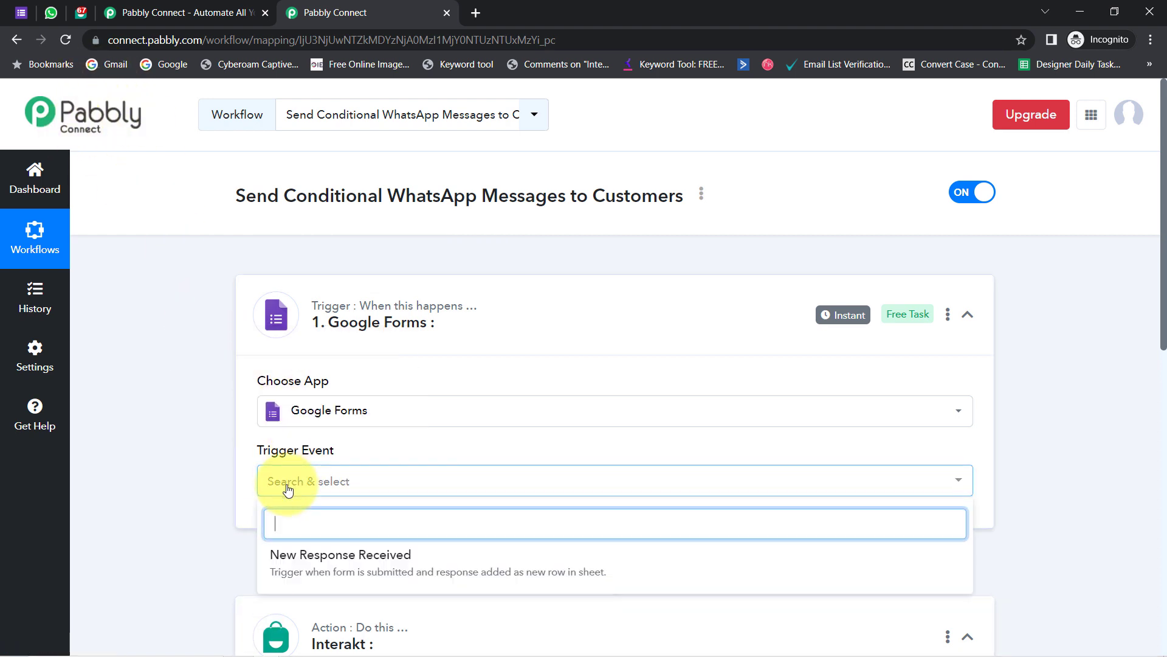
left_click(342, 560)
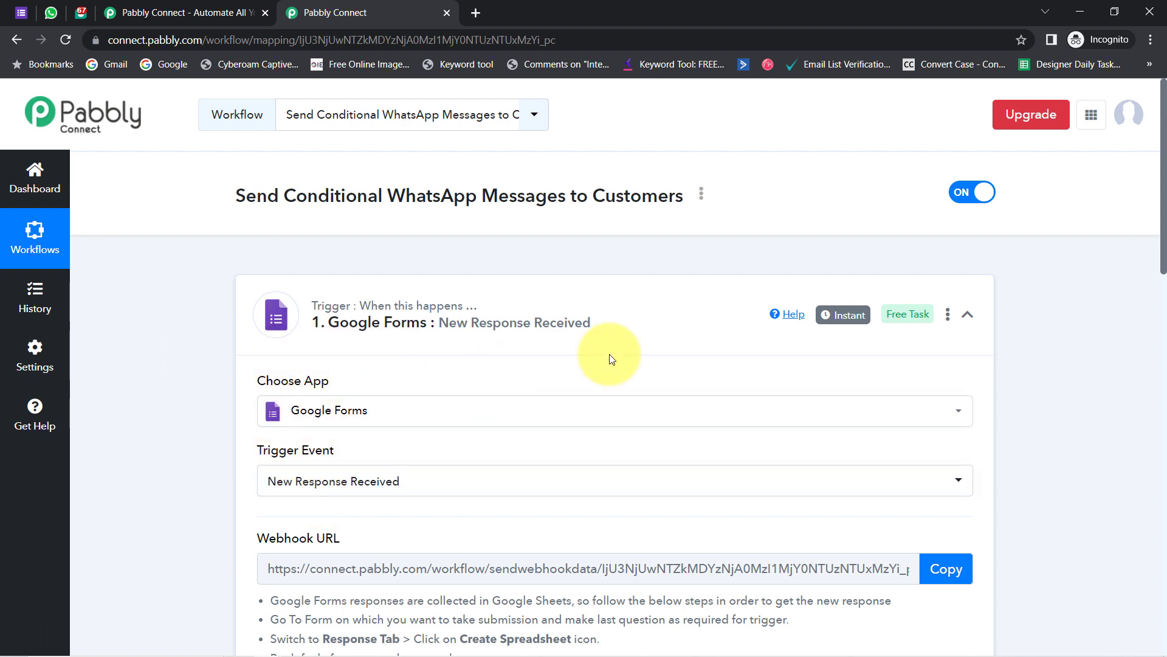
scroll(1165, 246, "down", 2)
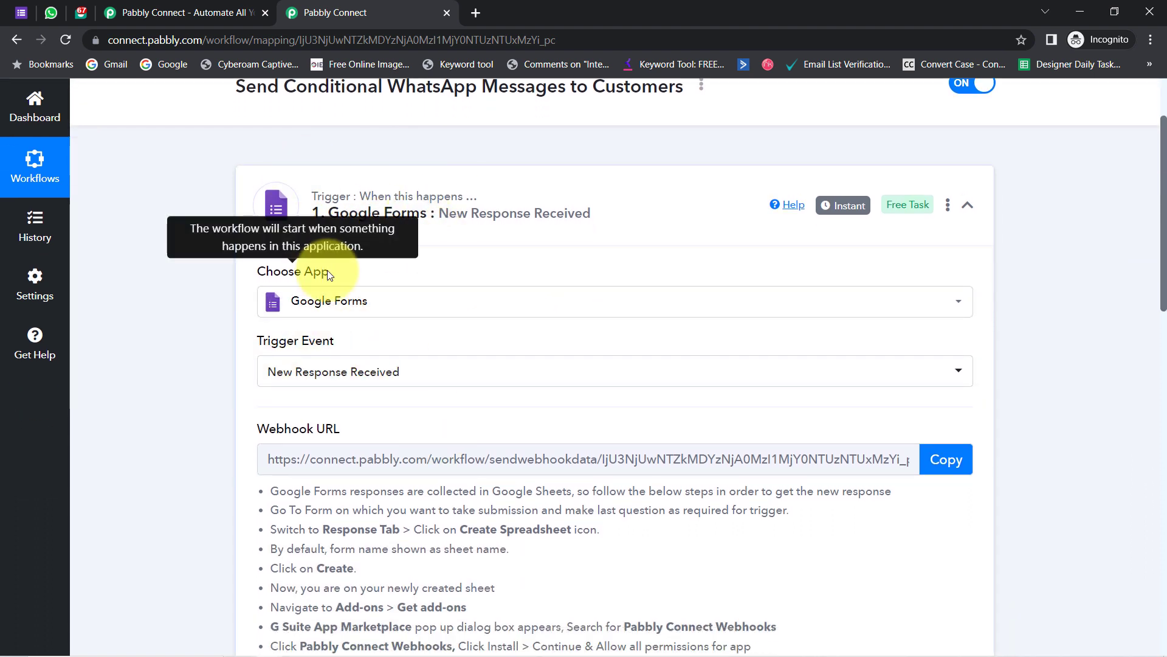
scroll(1164, 258, "down", 3)
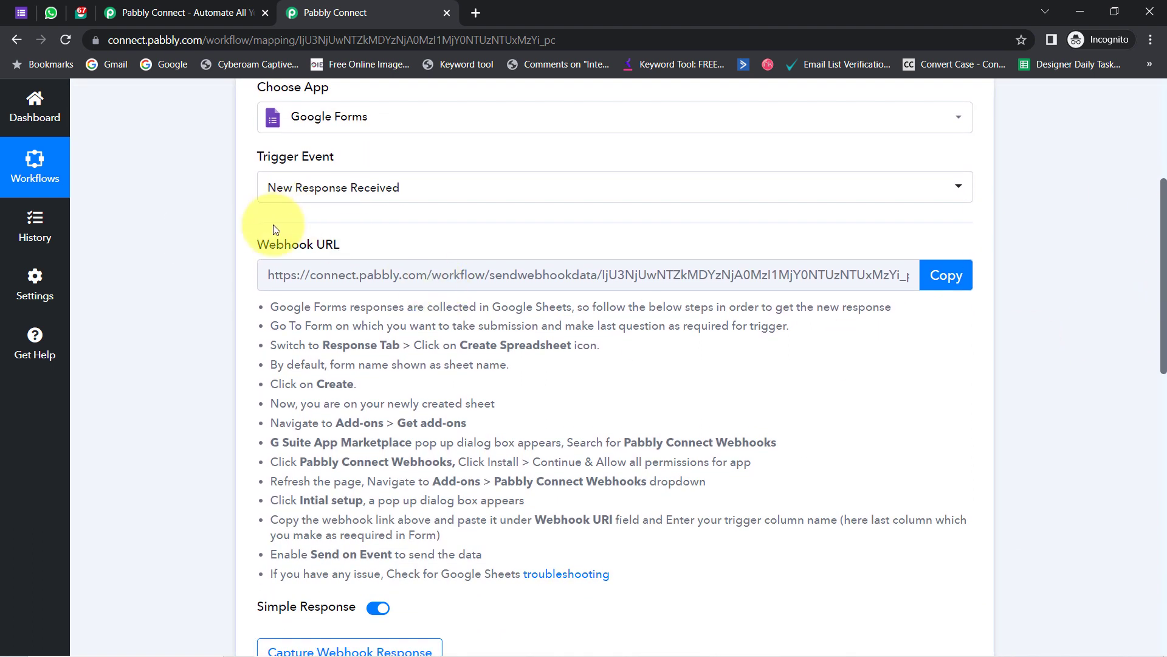
- Copy the trigger's webhook URL and go to the Travel Enquiry Form
left_click_drag(268, 244, 338, 250)
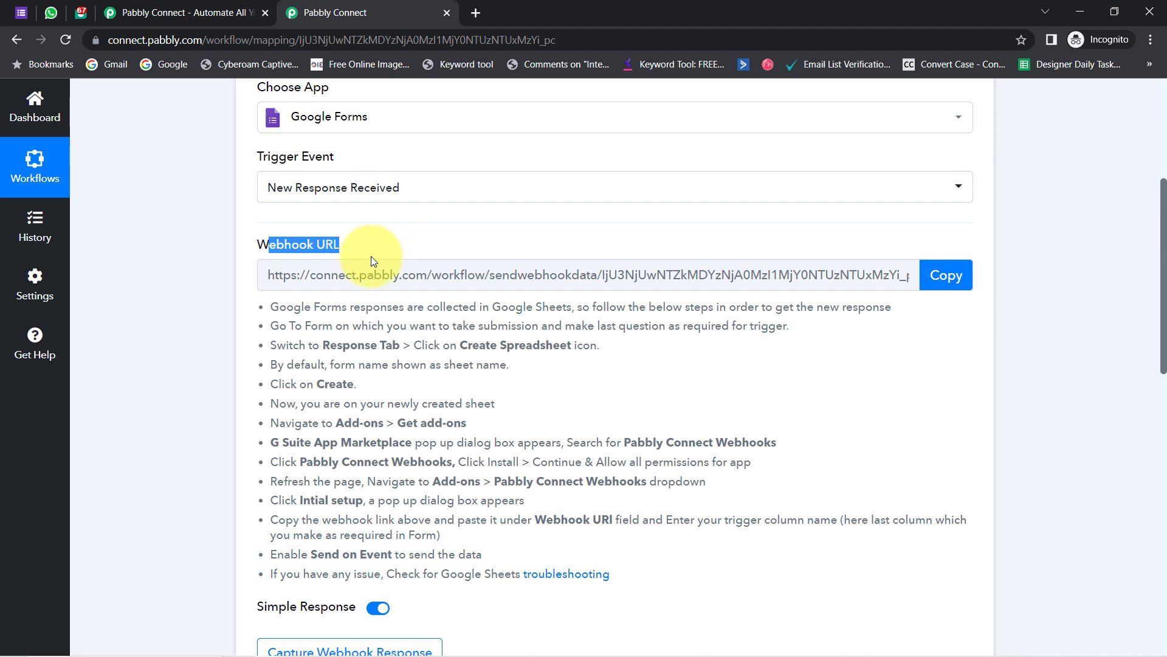
left_click_drag(286, 306, 396, 537)
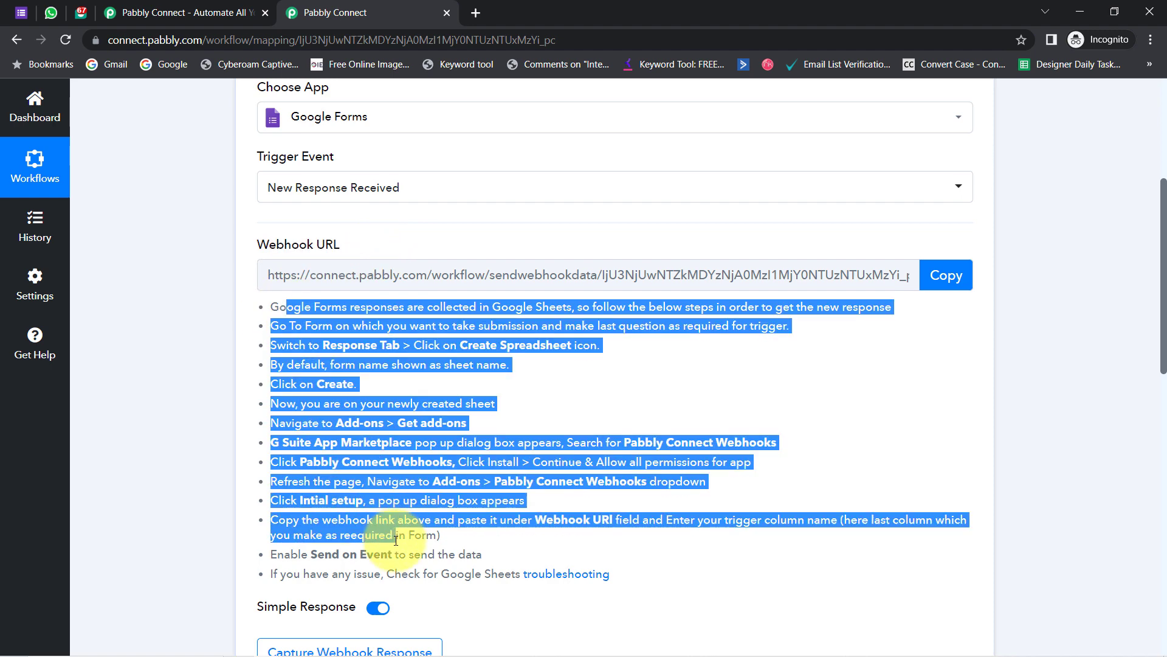
left_click(319, 359)
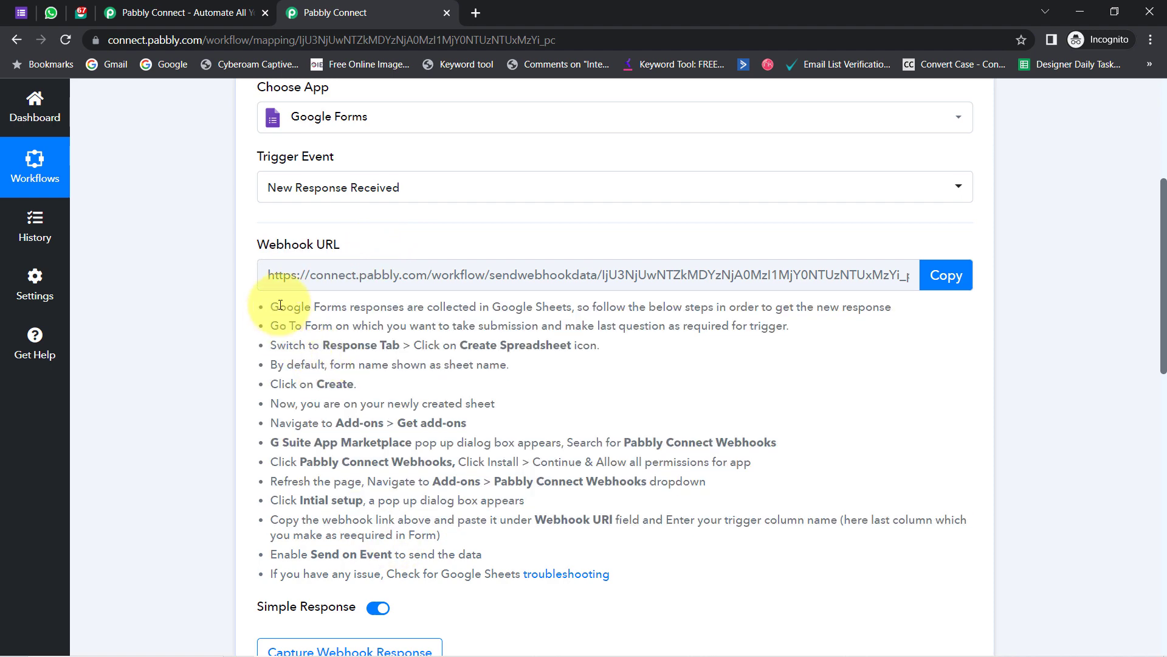
left_click_drag(280, 306, 356, 500)
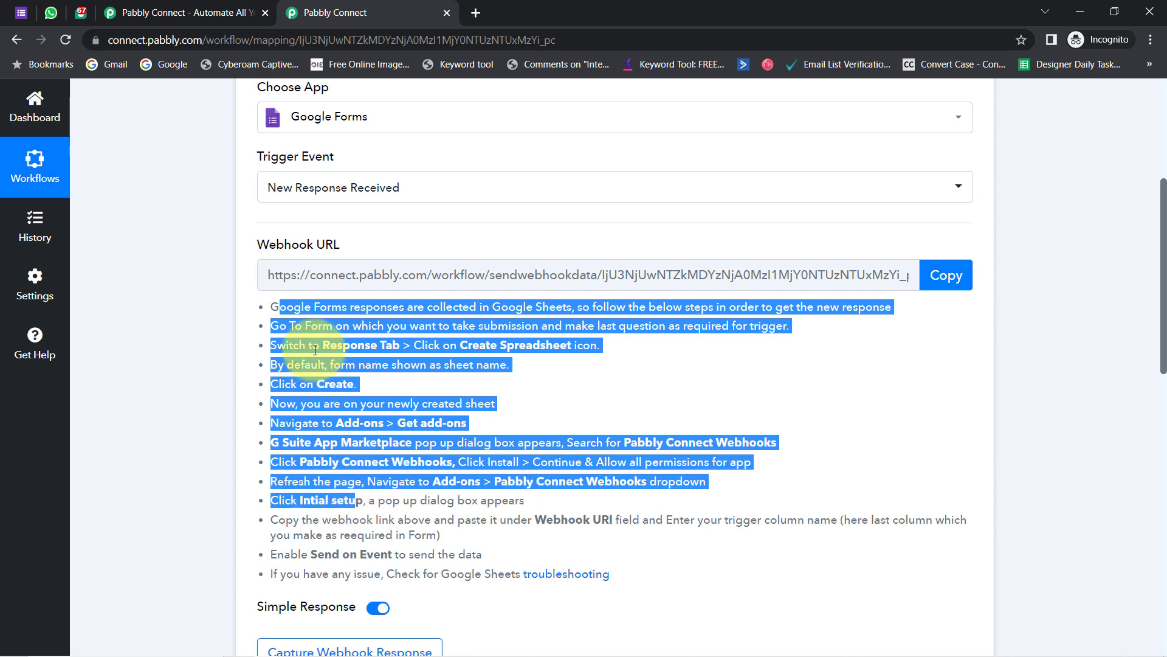
left_click(315, 351)
left_click(944, 275)
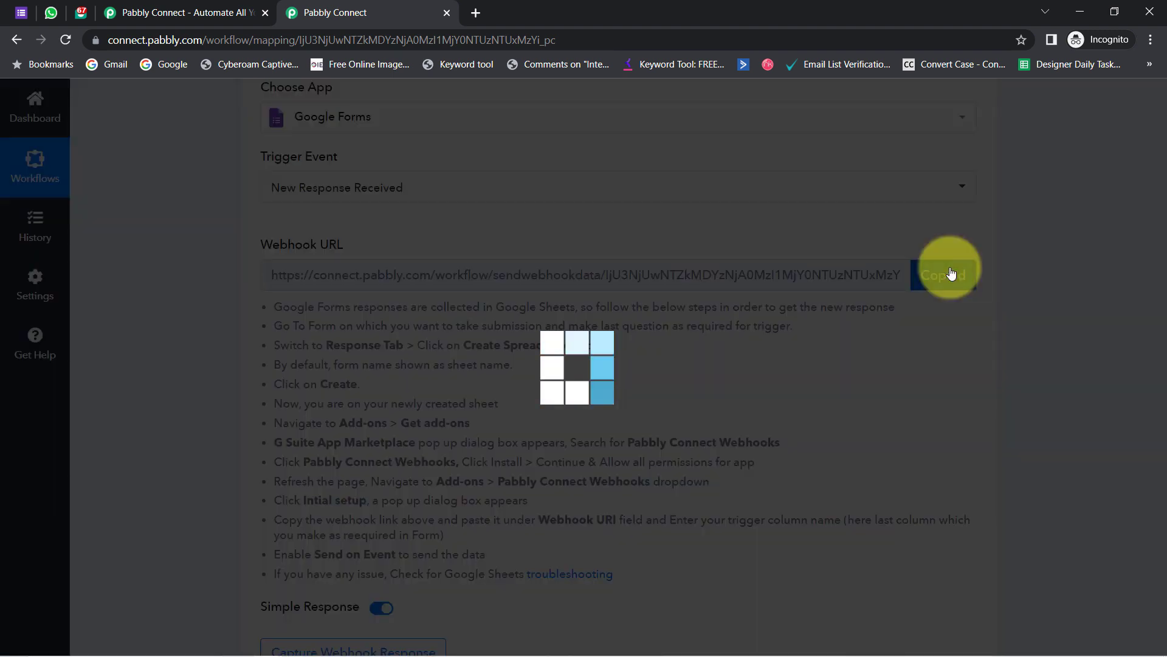
left_click(20, 12)
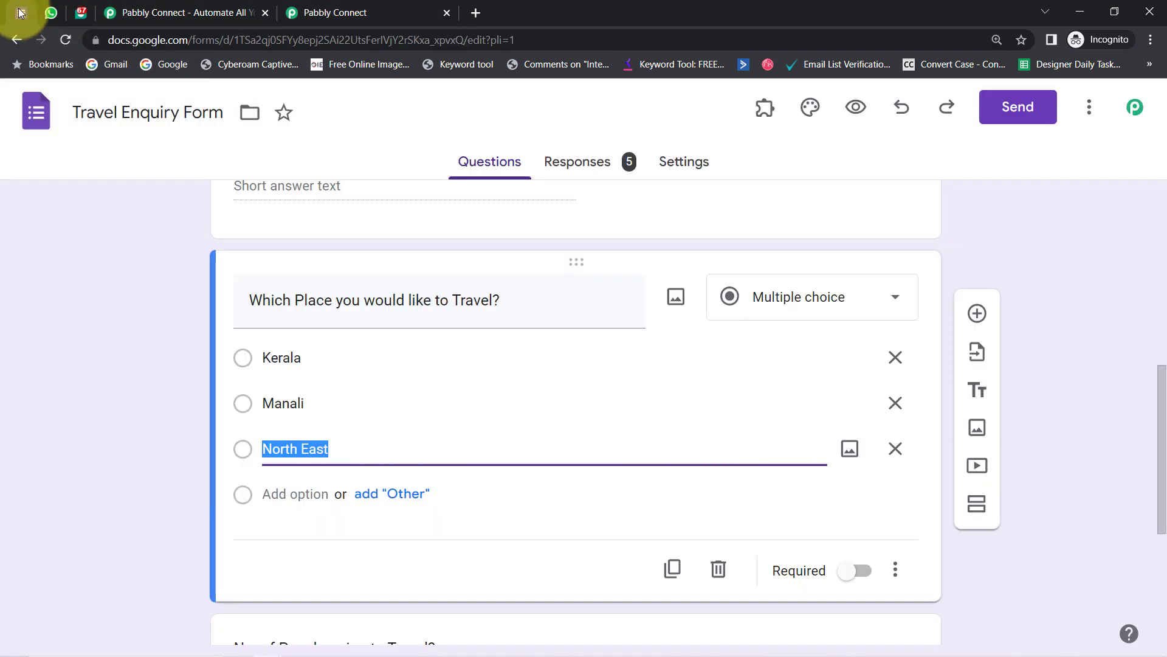
- Open the form's responses in the linked spreadsheet and close the duplicate Pabbly Connect tab
left_click(577, 161)
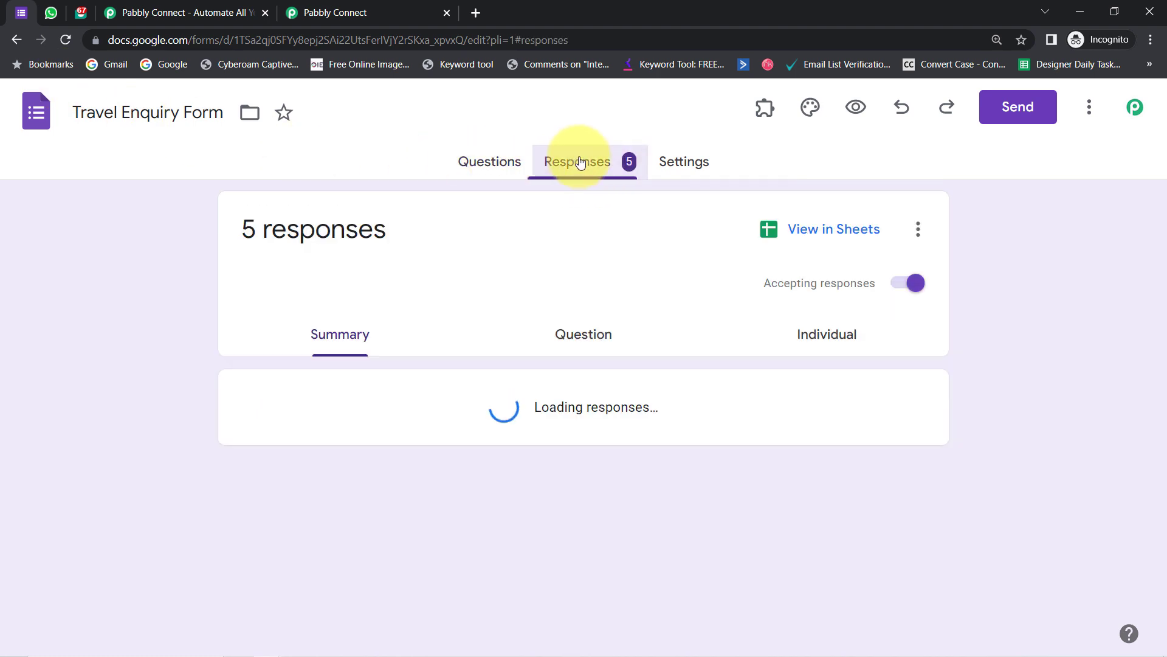
left_click(785, 238)
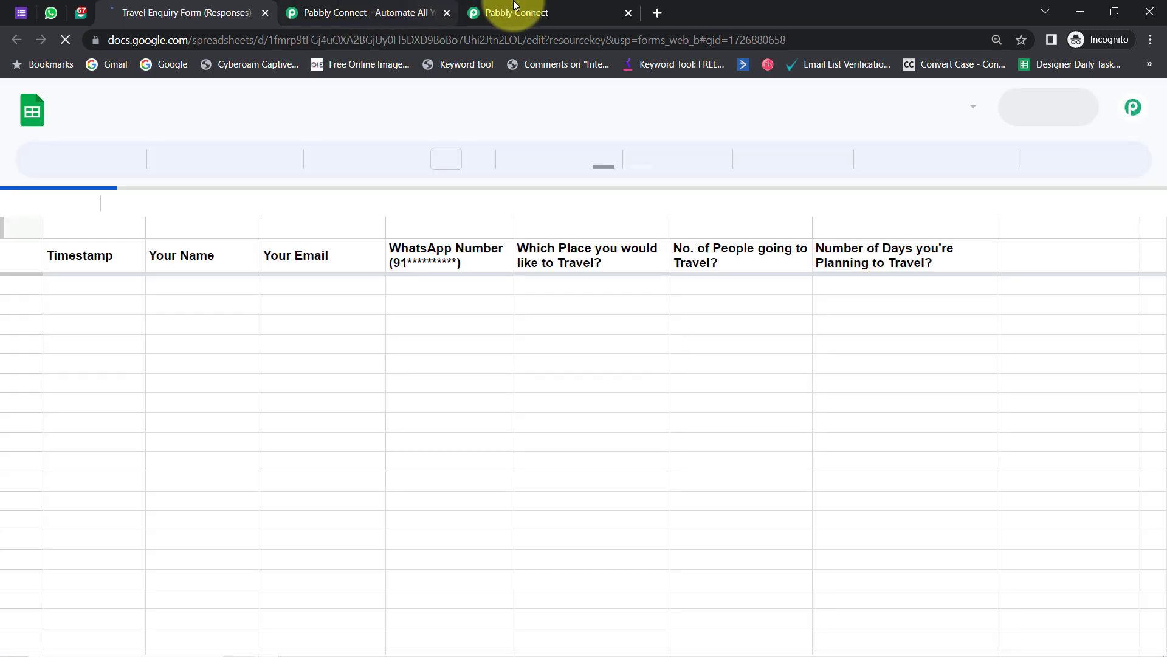
left_click(486, 9)
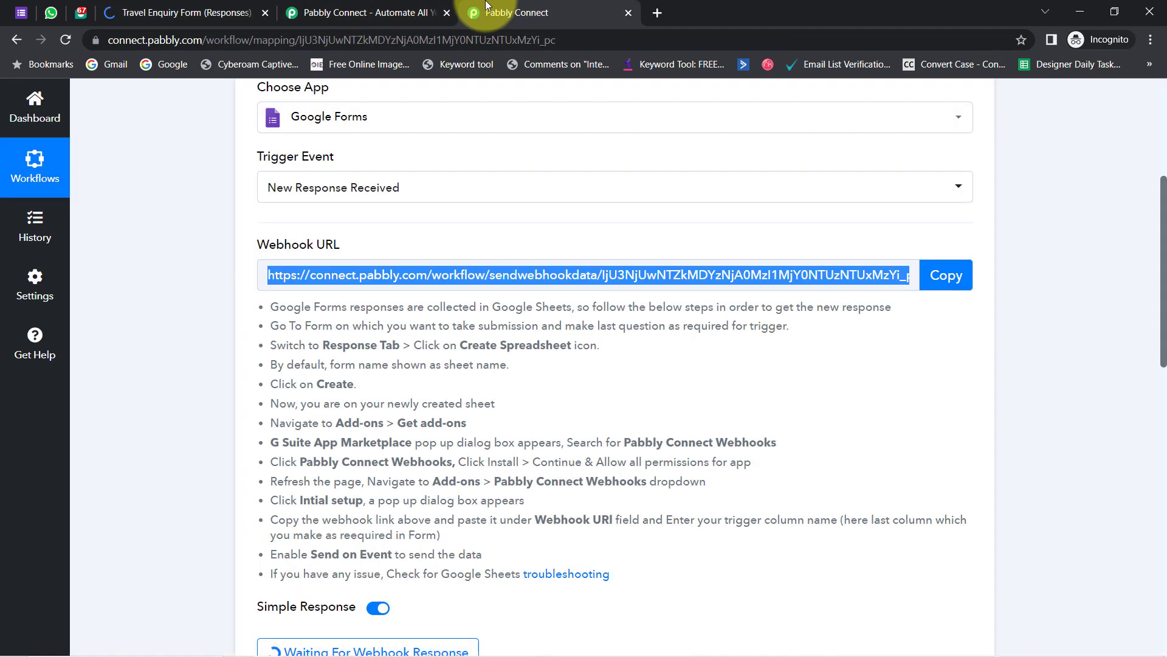
left_click(448, 13)
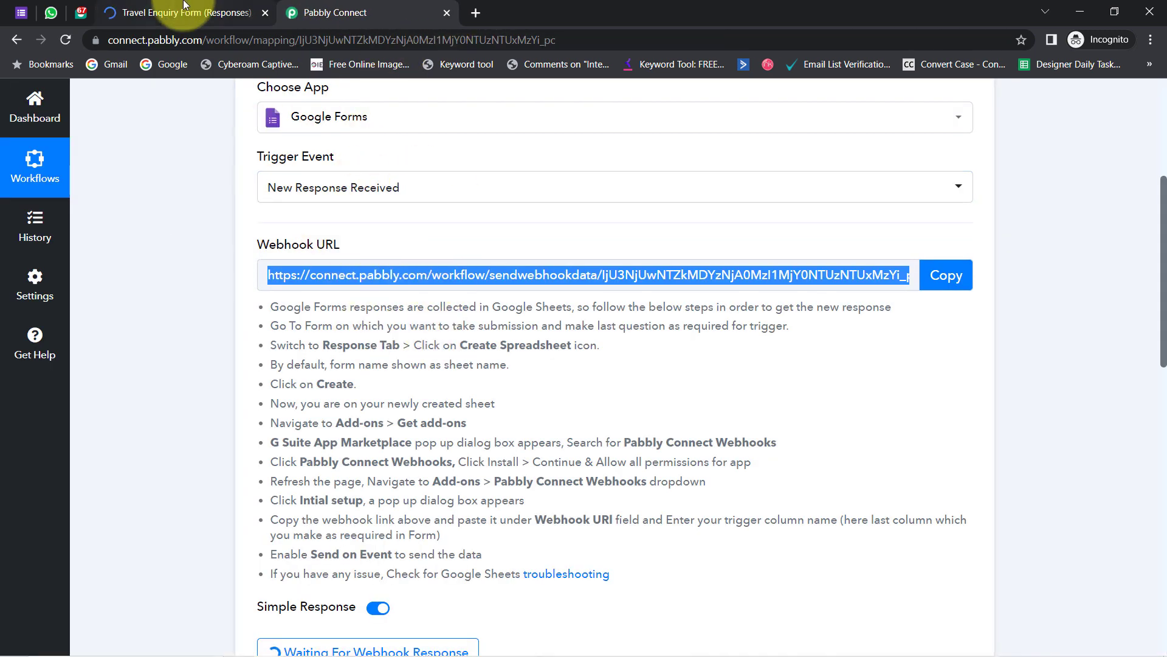
left_click(186, 9)
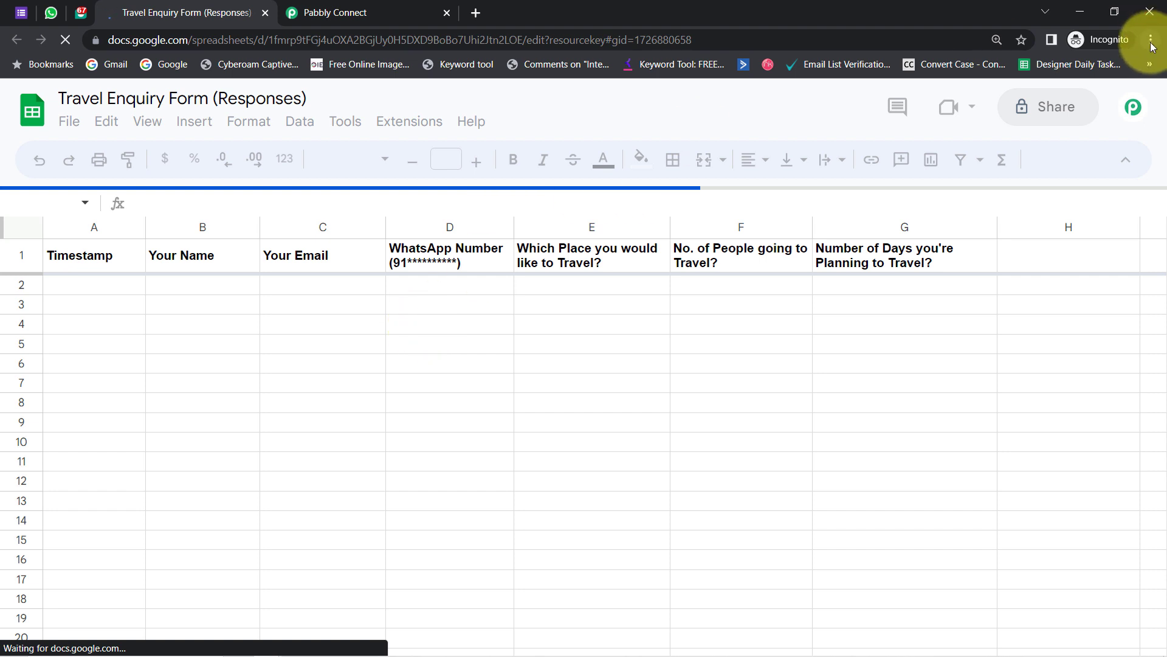
- Zoom the responses spreadsheet to 125% and return to the form's responses summary
left_click(1151, 40)
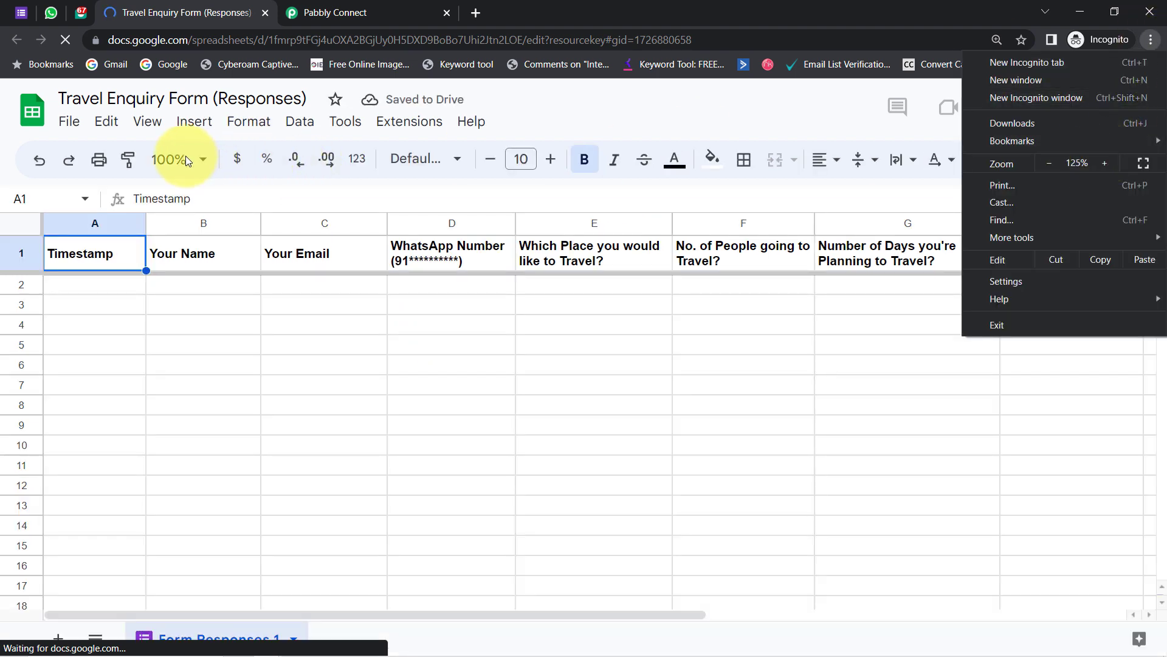
left_click(169, 163)
left_click(169, 162)
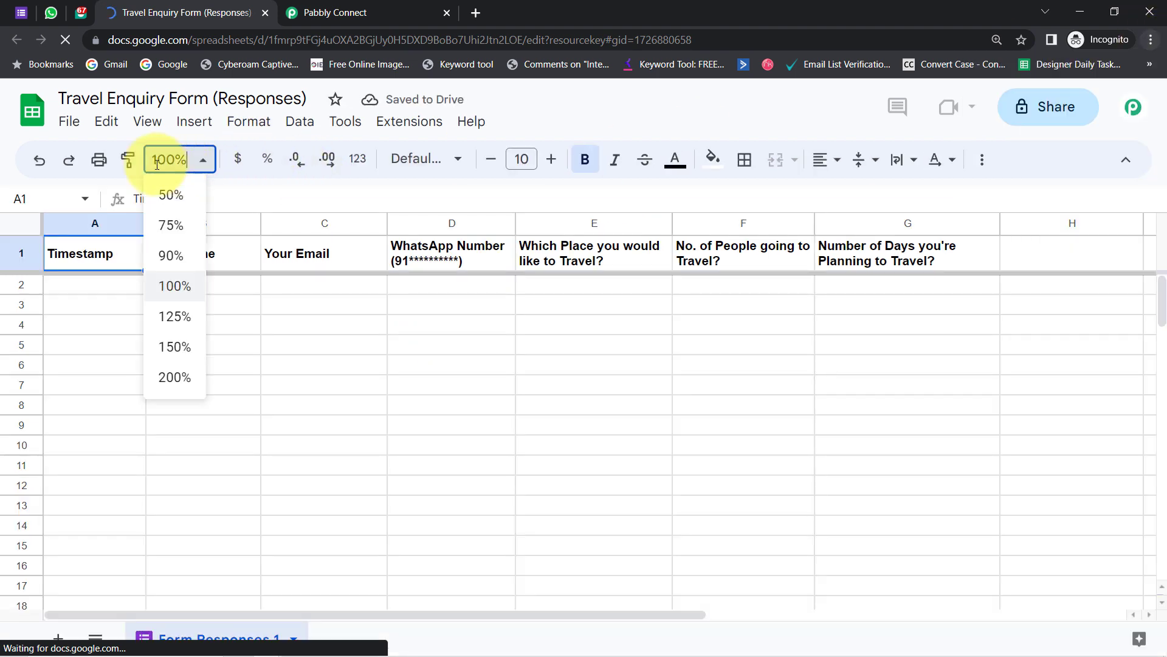
left_click(173, 316)
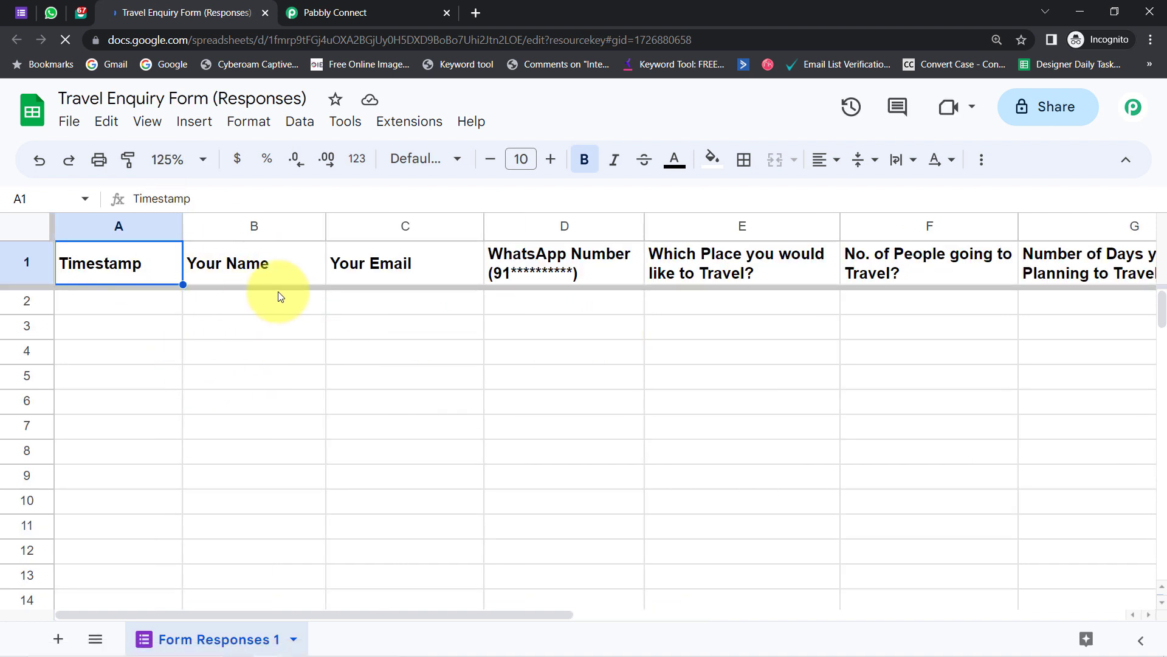
left_click(338, 9)
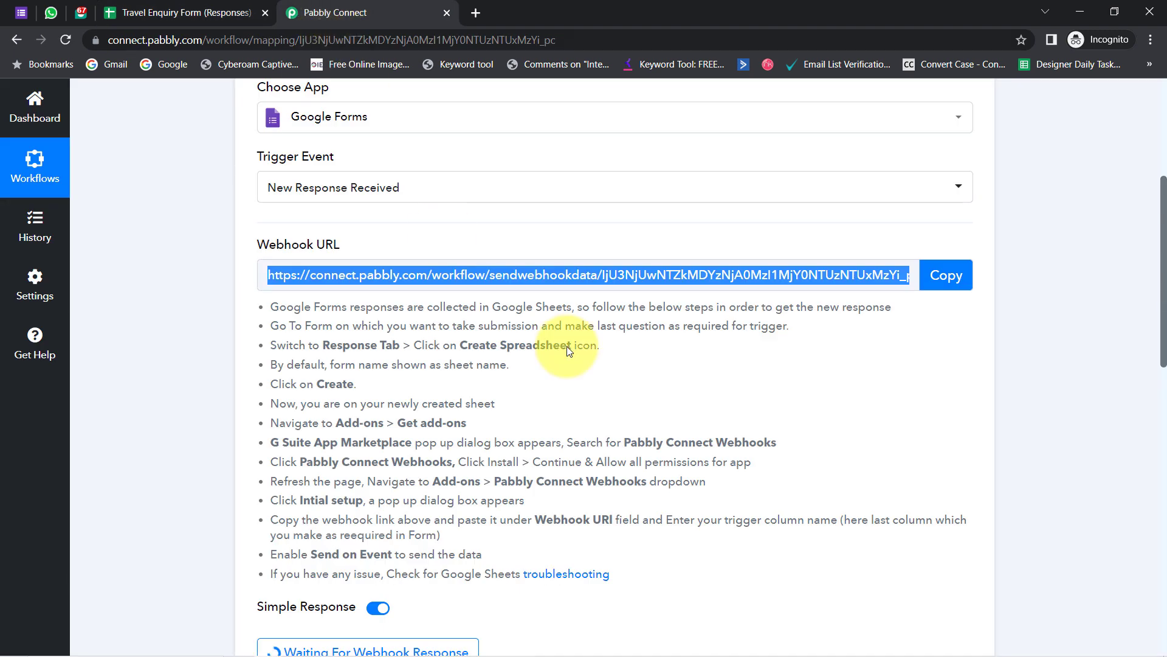
left_click(186, 12)
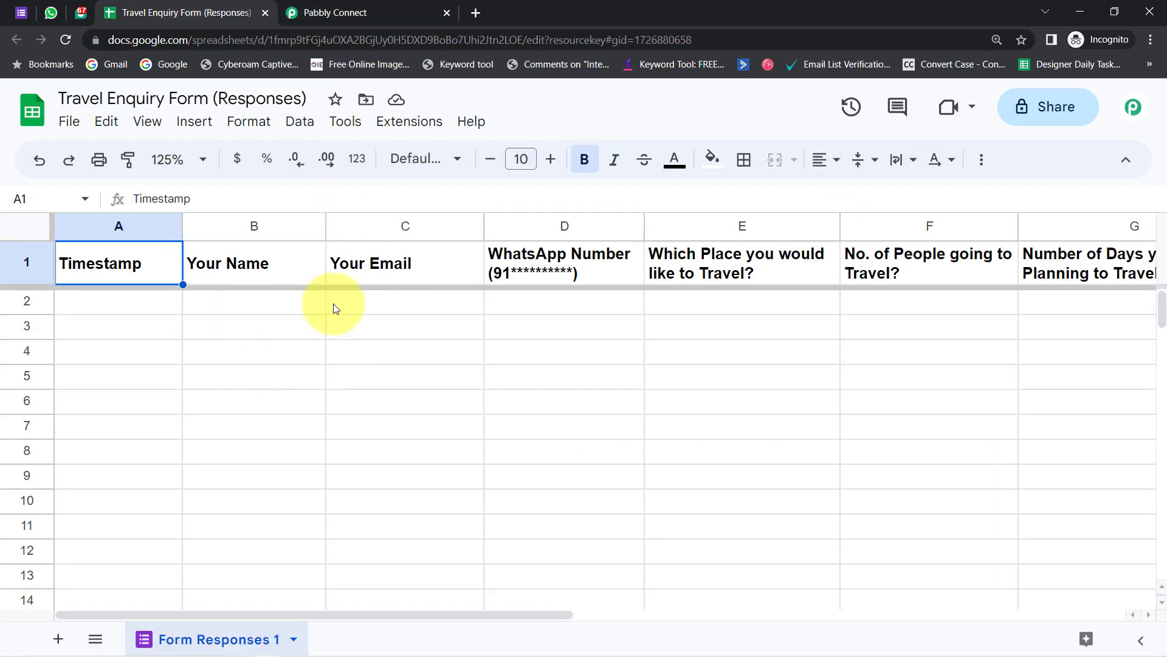
left_click(16, 12)
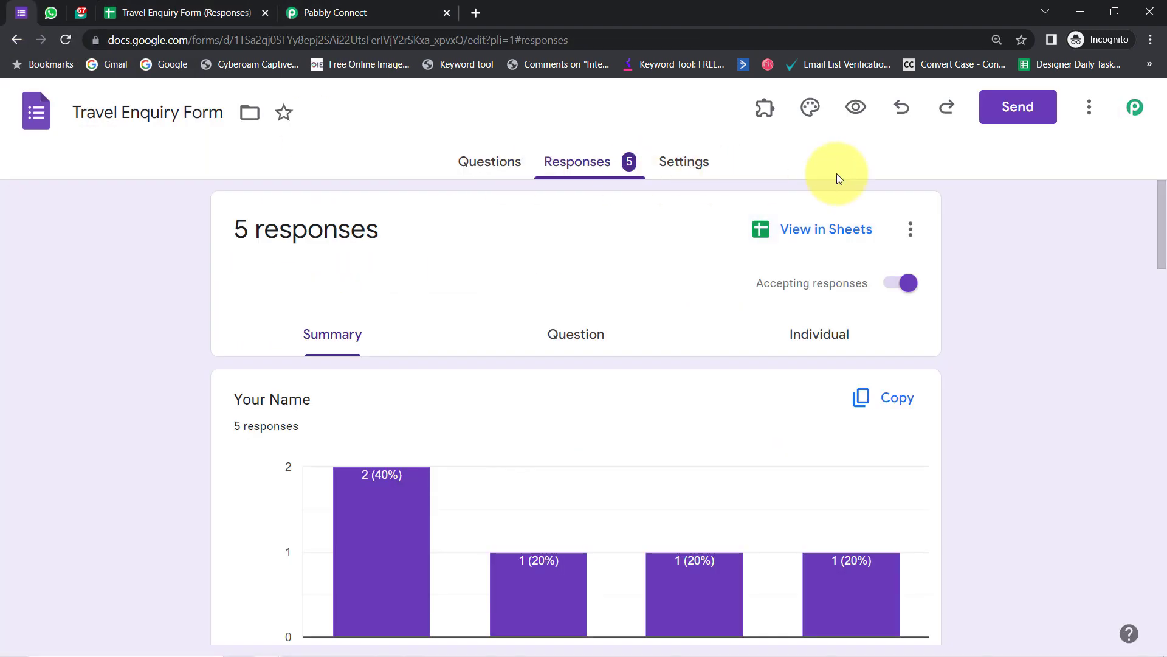
- Open the live form preview and fill in the name and email fields
left_click(856, 107)
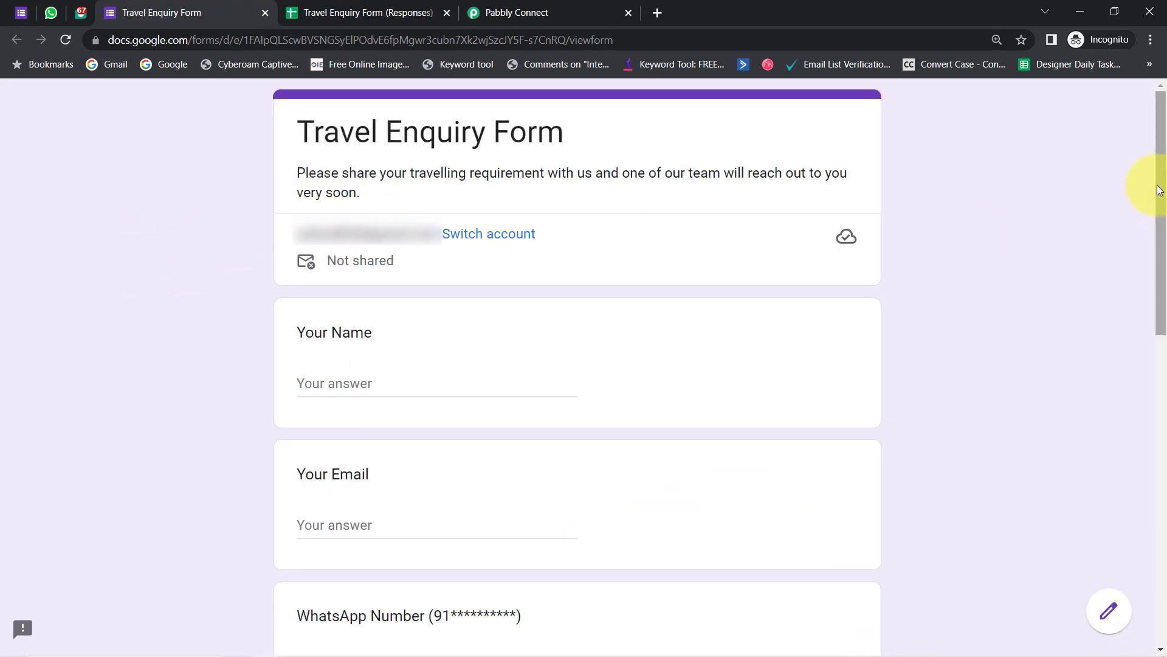
left_click_drag(1158, 190, 1151, 261)
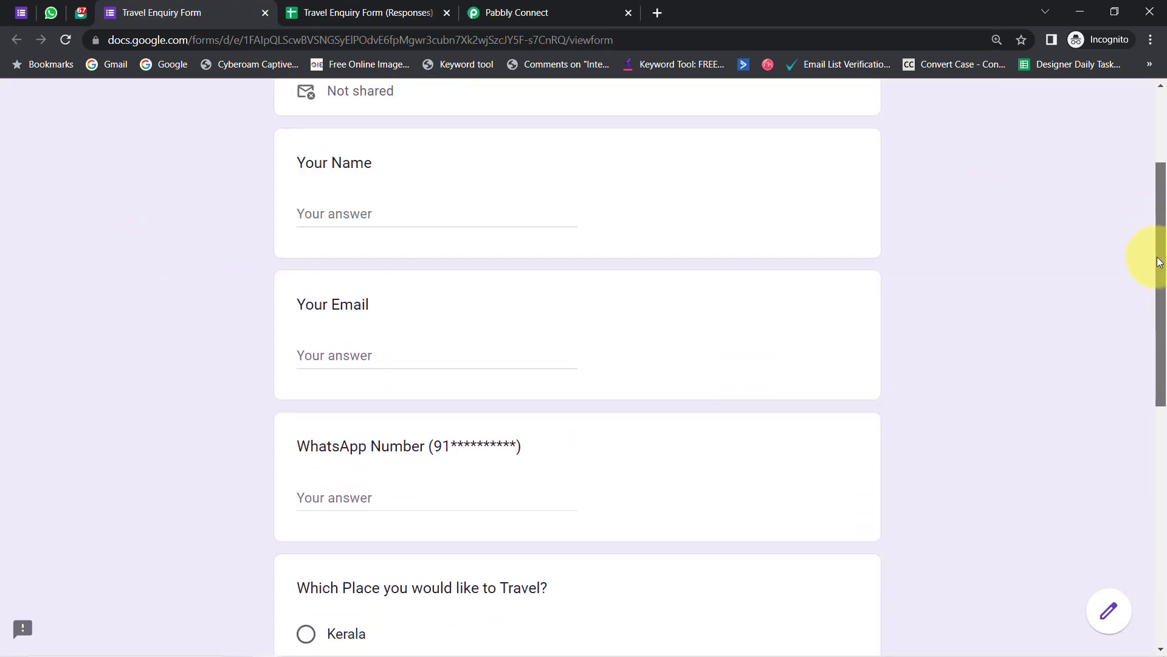
left_click(331, 207)
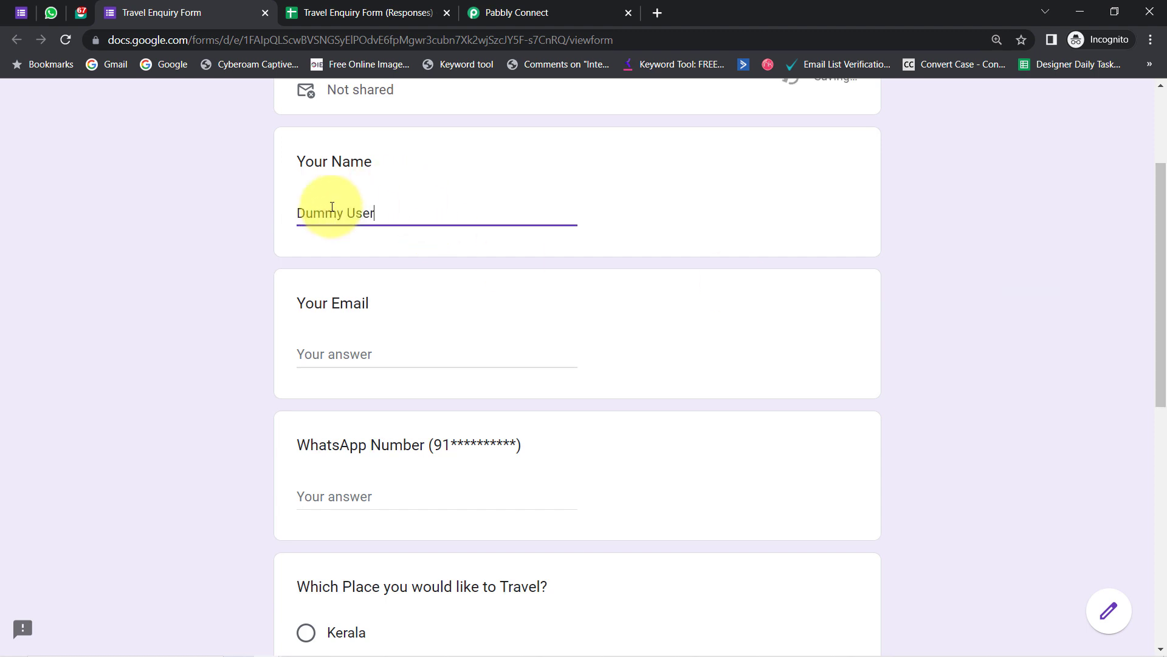
key("Tab")
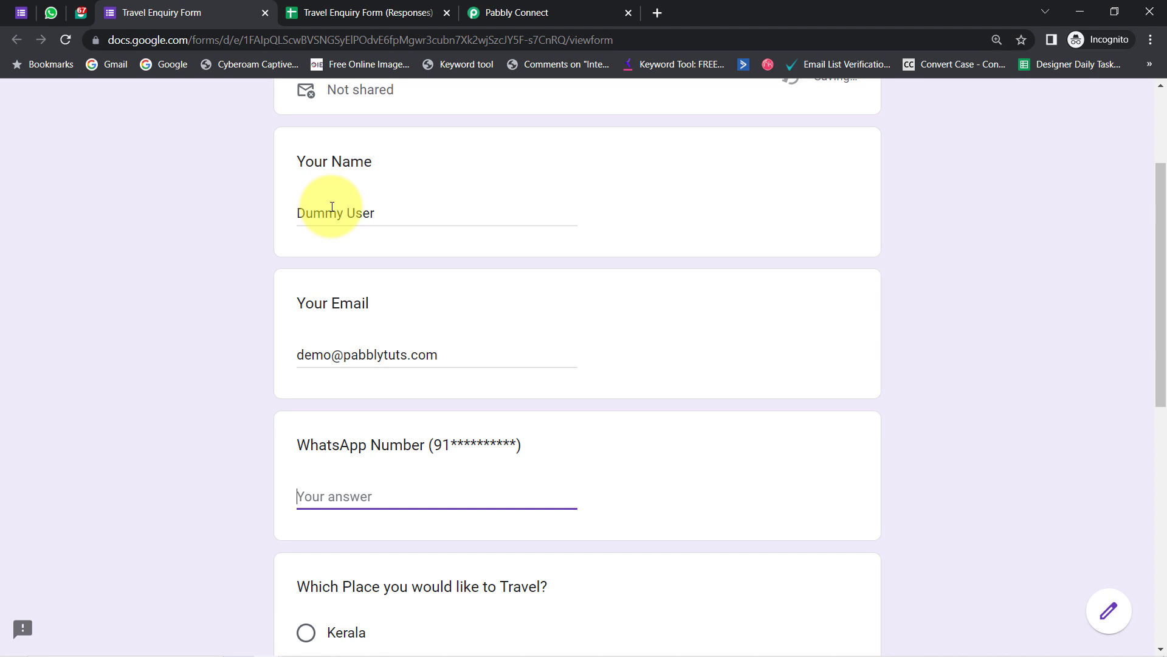
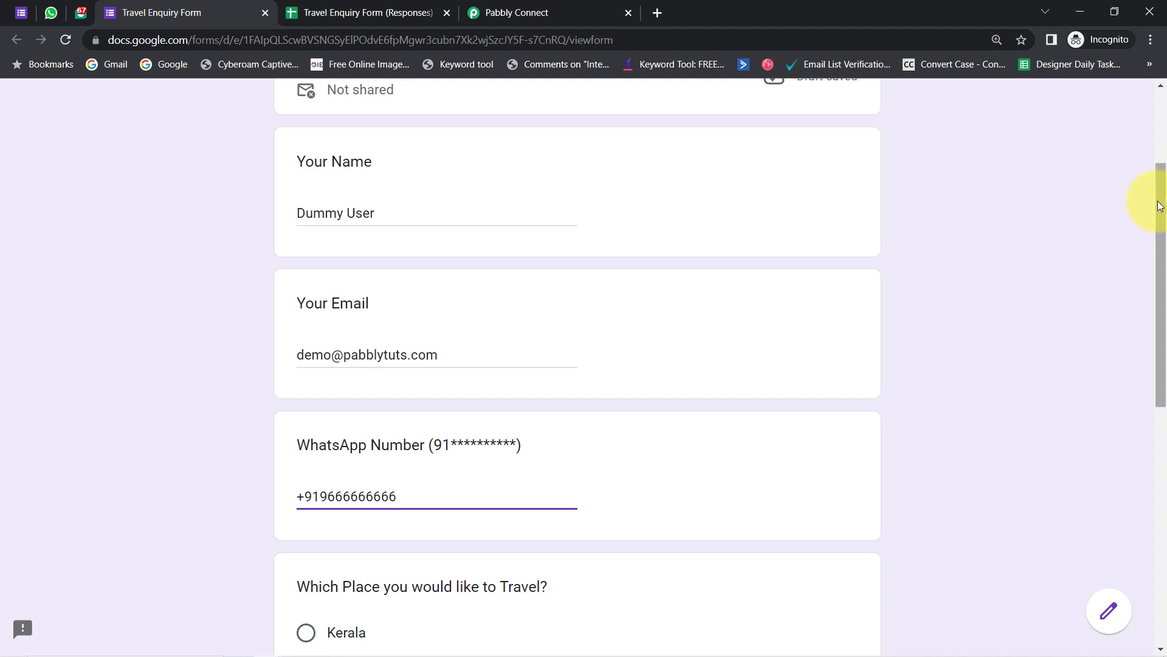
left_click_drag(1161, 220, 1165, 374)
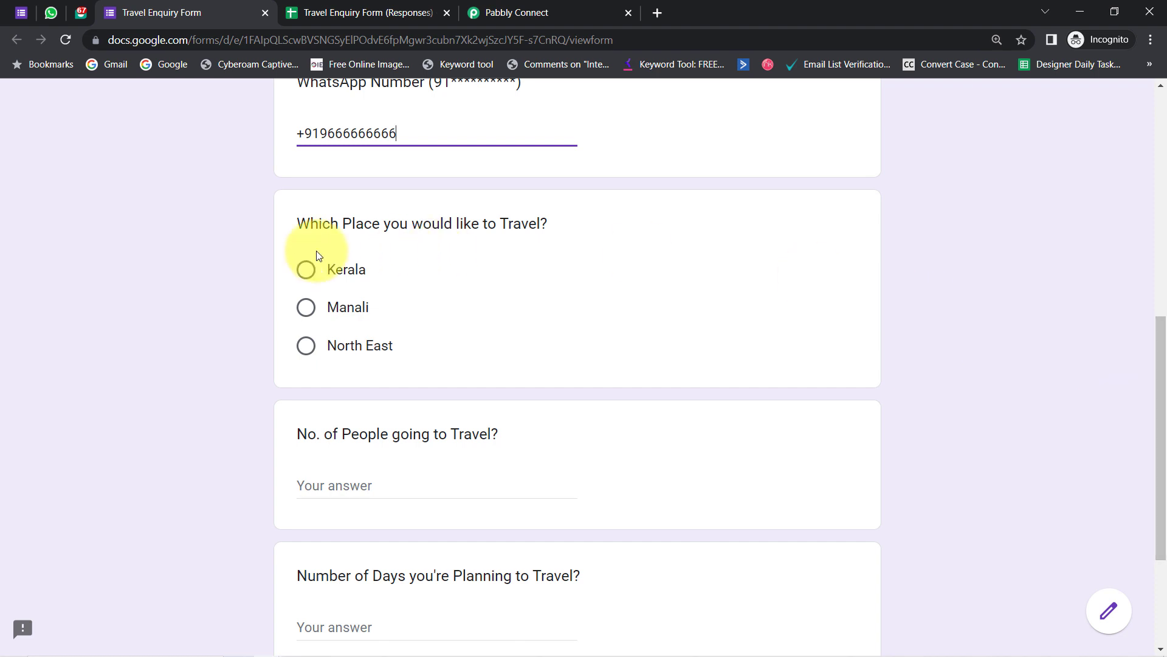
left_click_drag(311, 224, 310, 259)
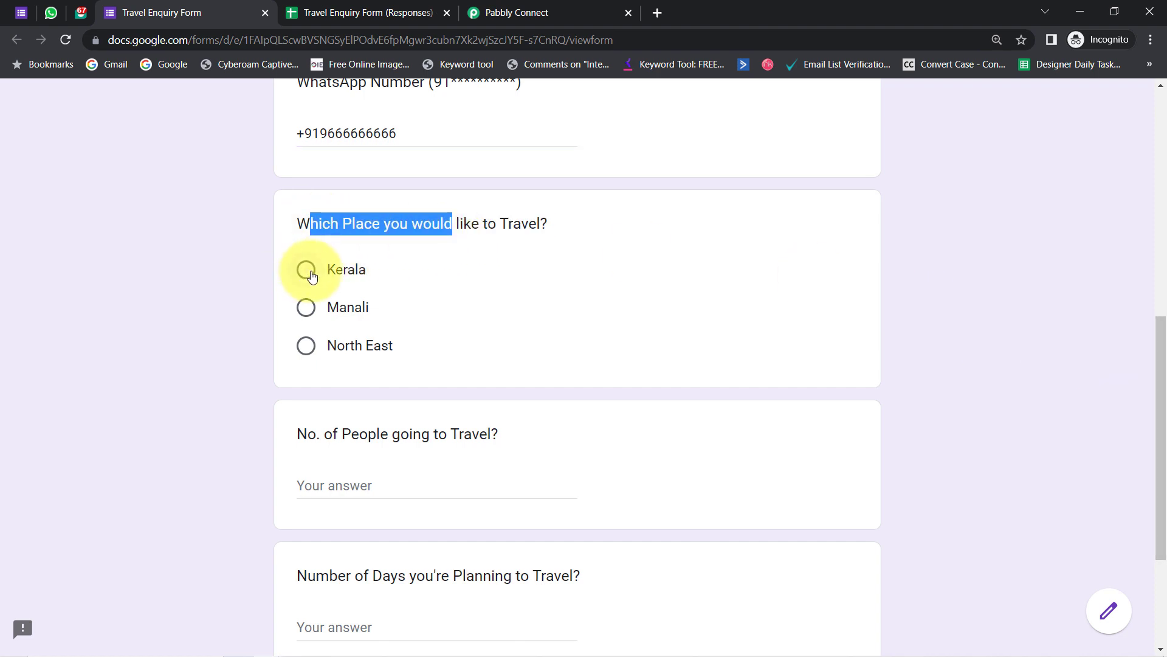
- Choose Kerala, enter 2 people and 5 days, and submit the enquiry
left_click(307, 271)
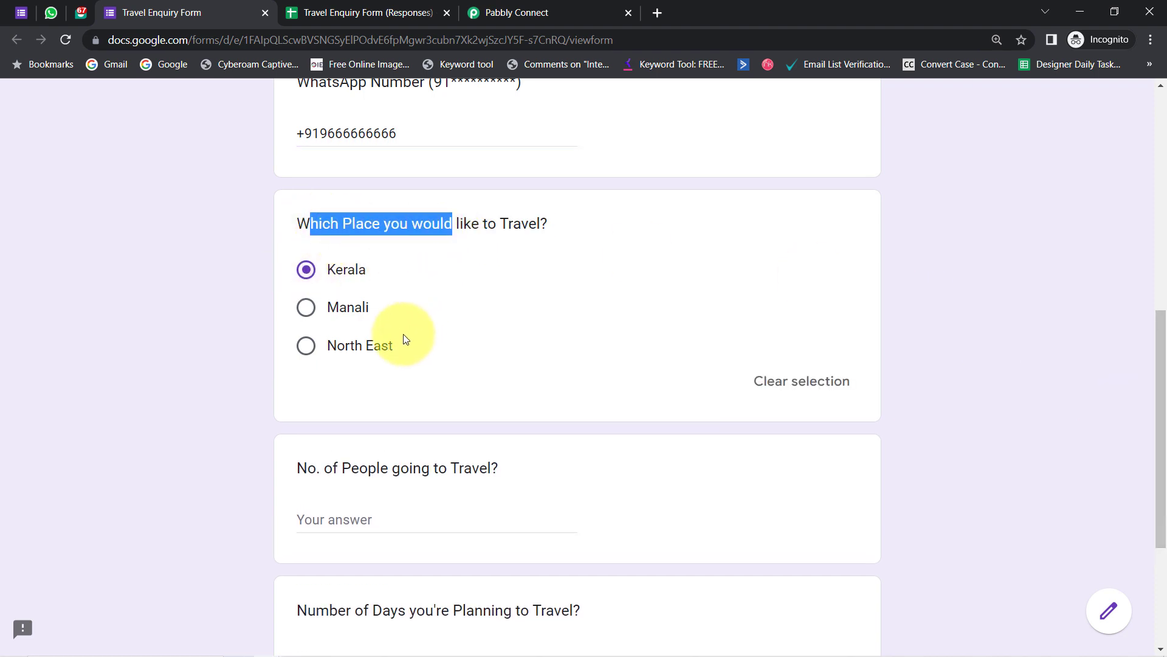
left_click(329, 523)
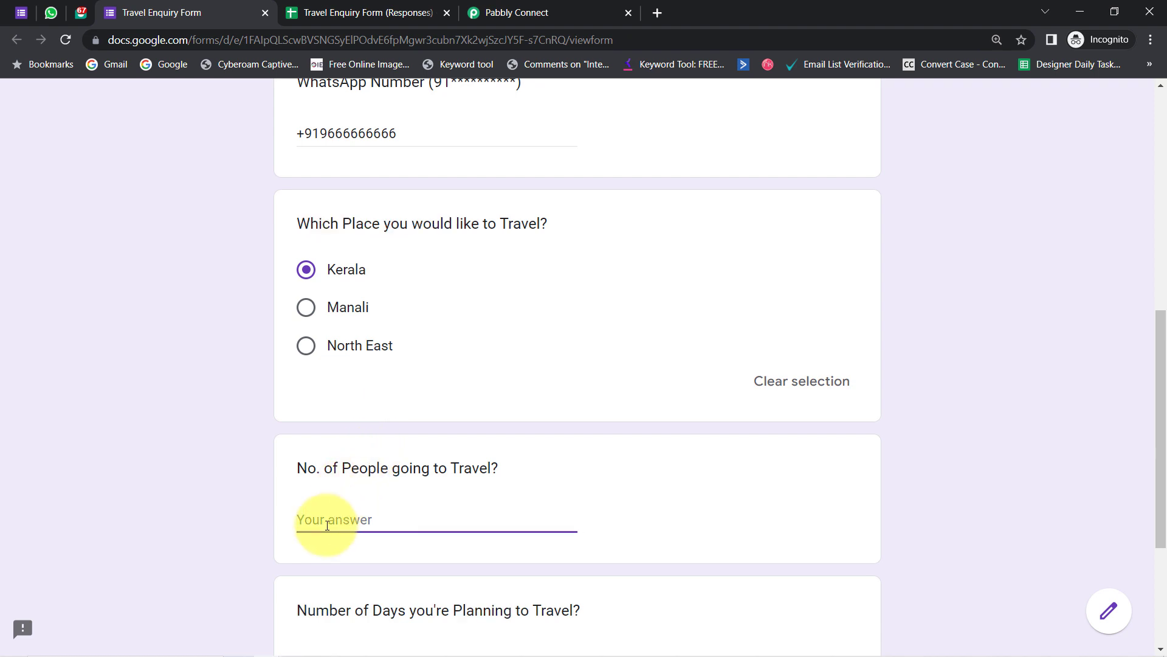
type("2")
left_click_drag(1164, 424, 1162, 485)
left_click(484, 523)
type("5")
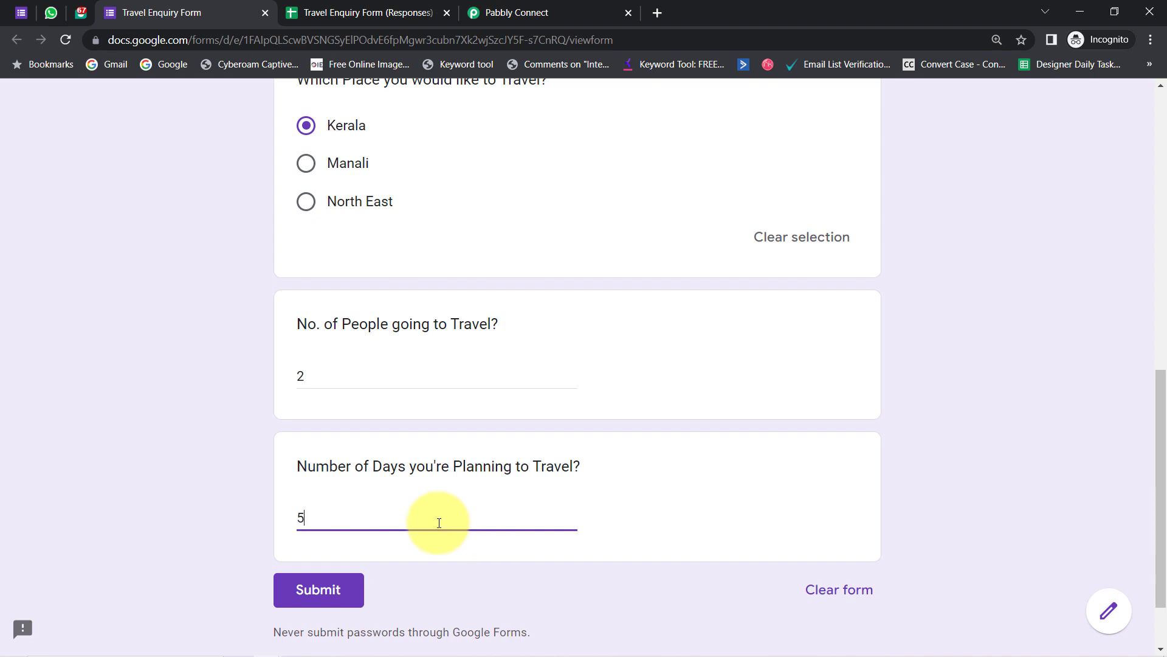
left_click(312, 589)
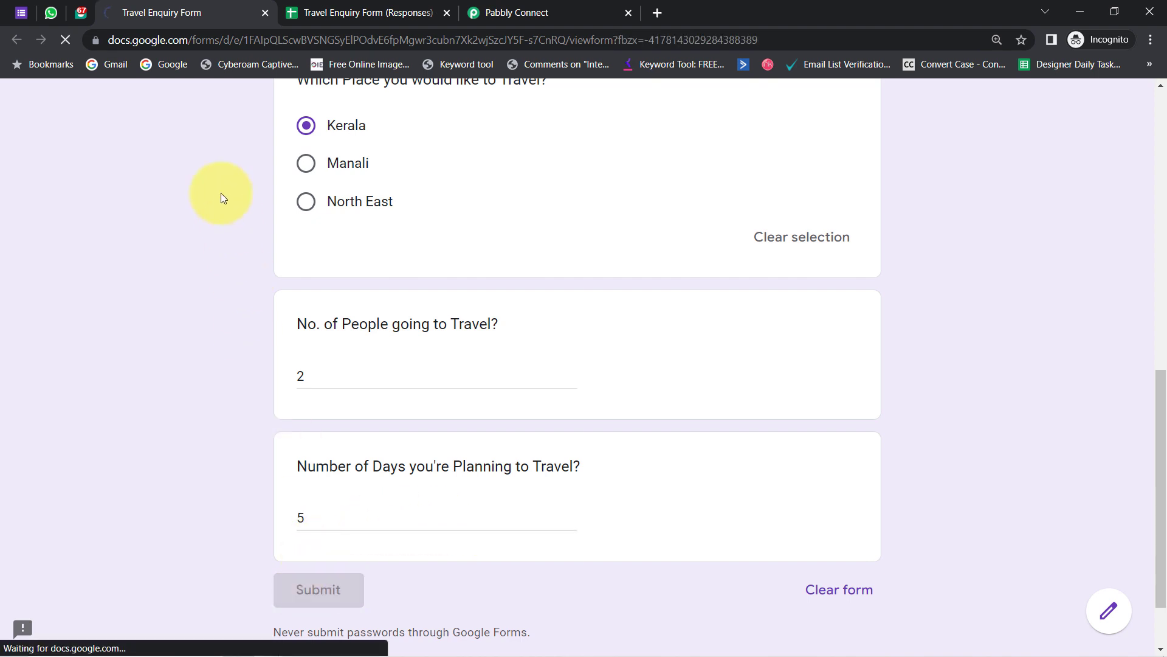
left_click(317, 5)
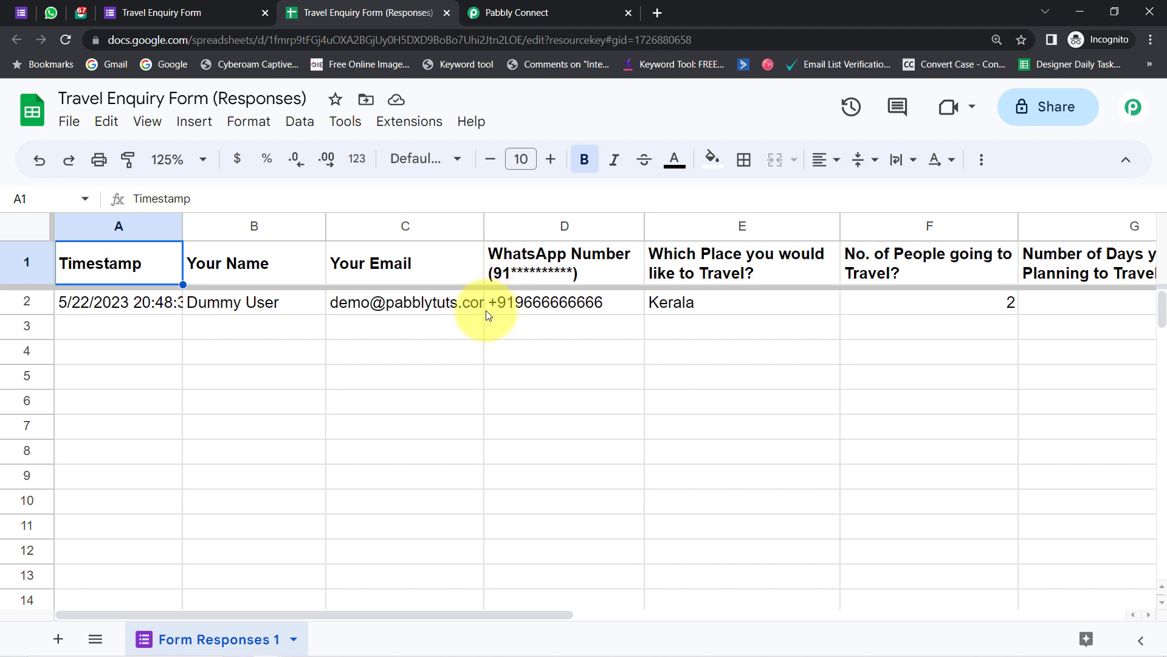
- Copy the workflow's webhook URL from Pabbly Connect
left_click(505, 11)
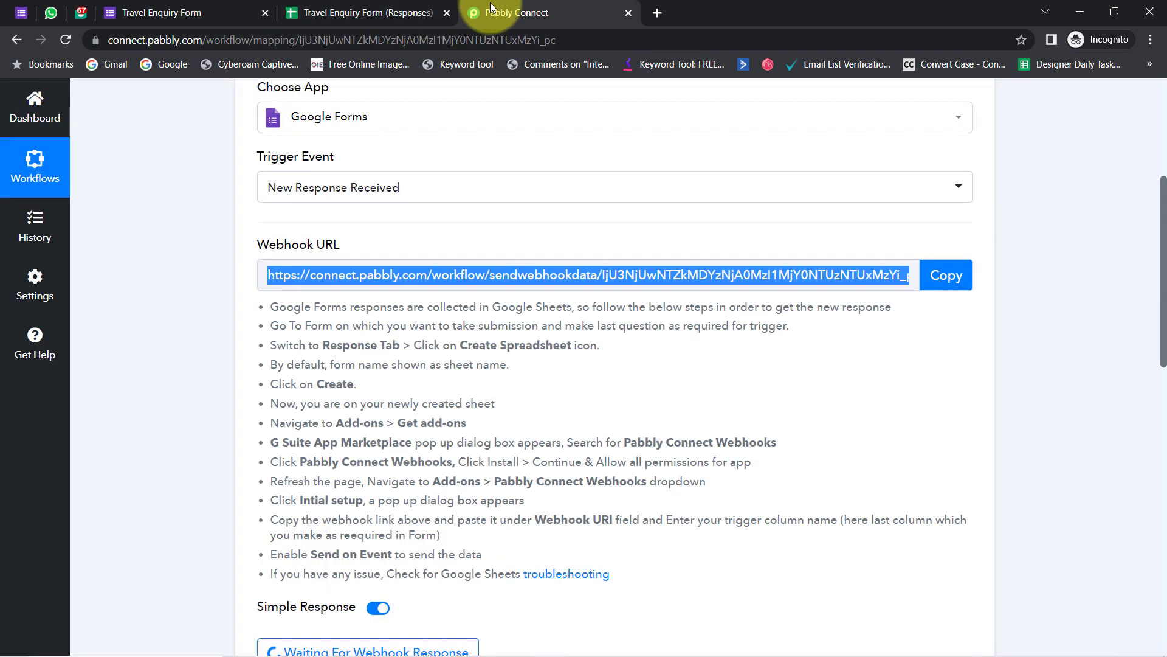
left_click(947, 277)
left_click(358, 11)
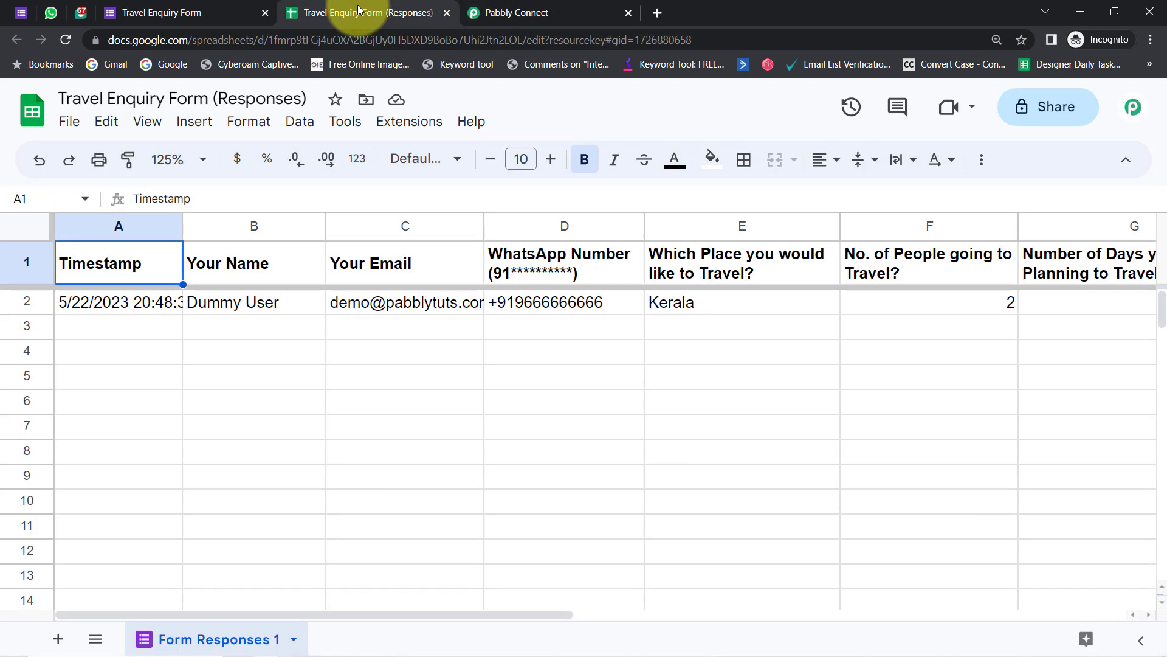
- Search the add-on Marketplace for Pabbly Connect Webhooks and confirm it is installed
left_click(401, 124)
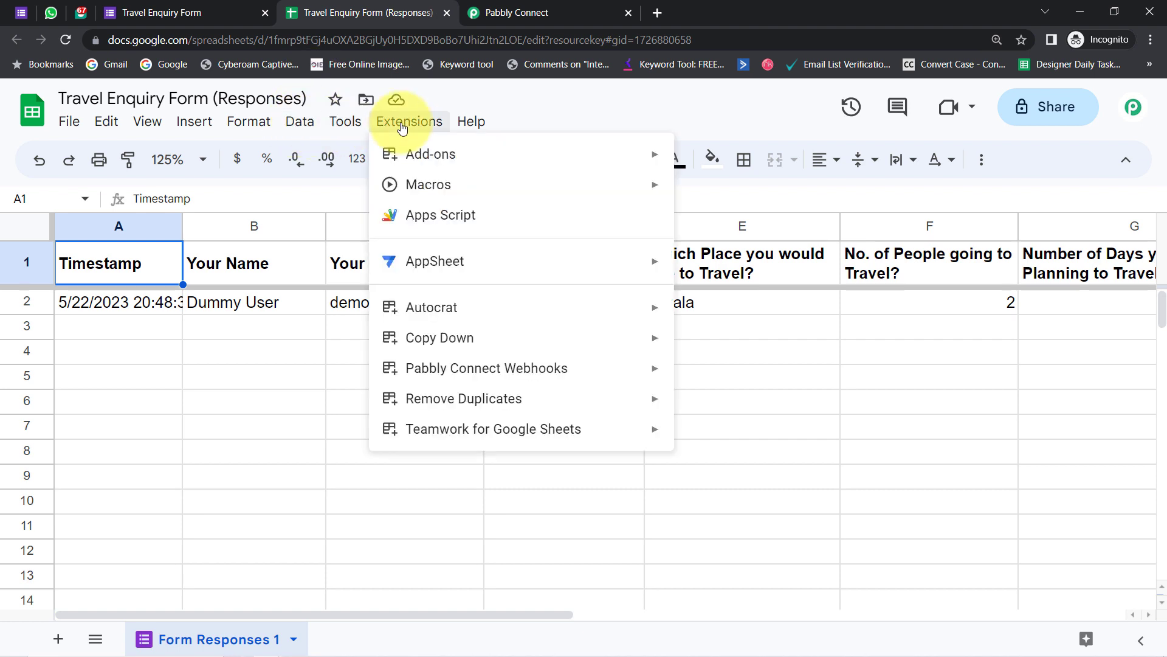
mouse_move(443, 157)
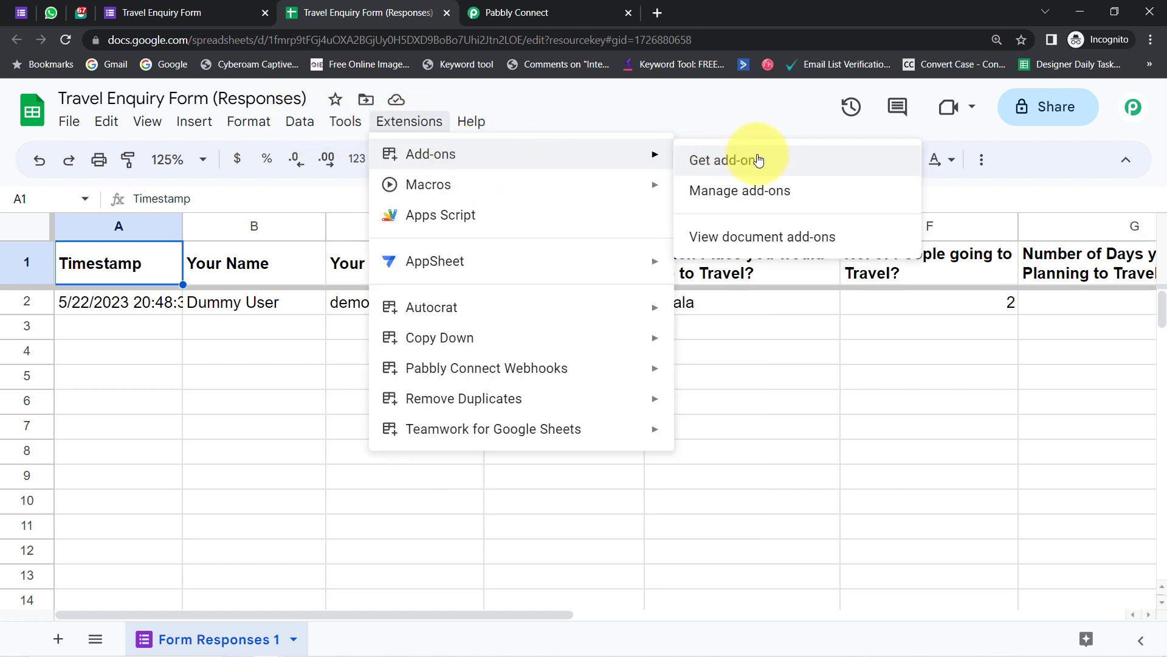
left_click(754, 161)
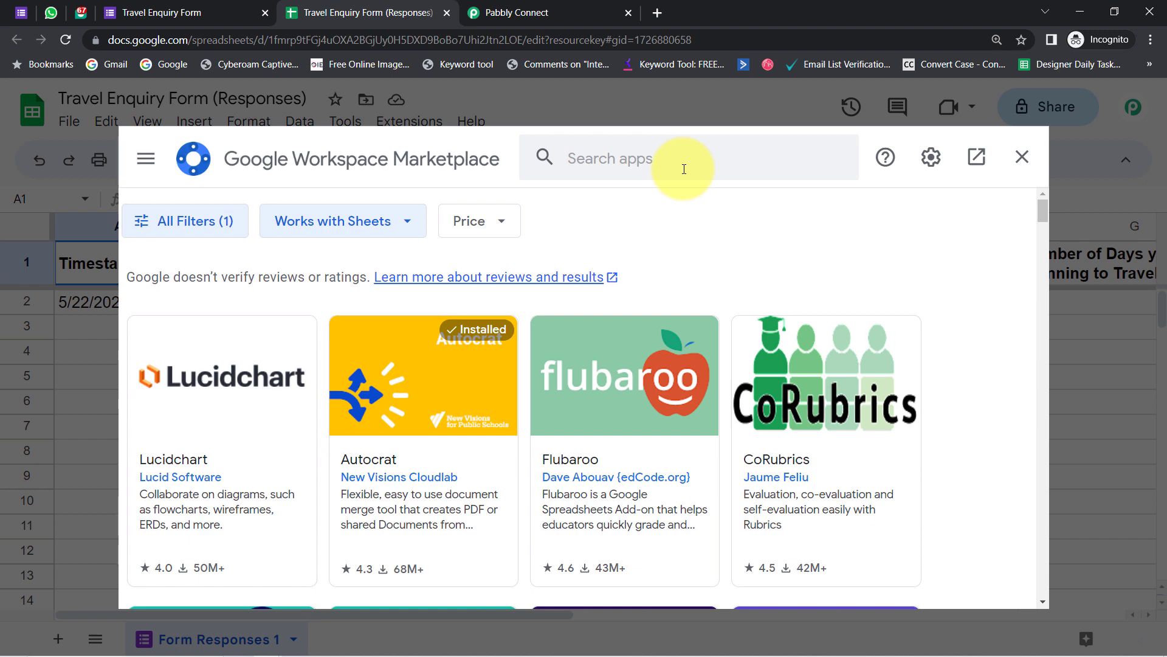
left_click(659, 161)
type("pabb")
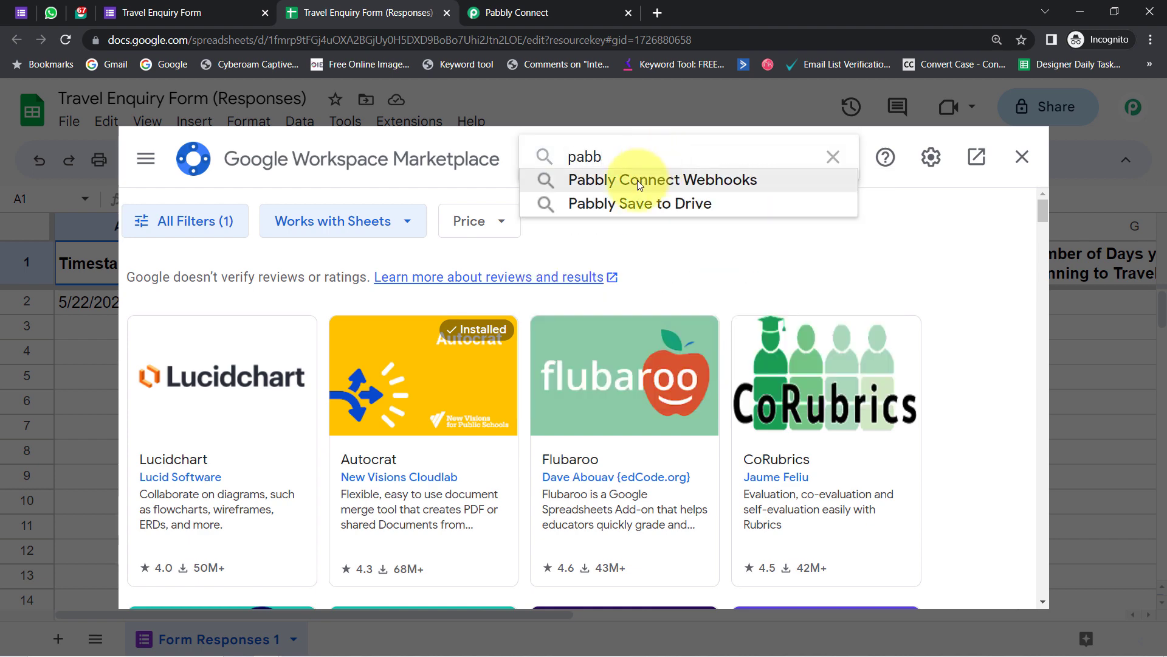
left_click(637, 180)
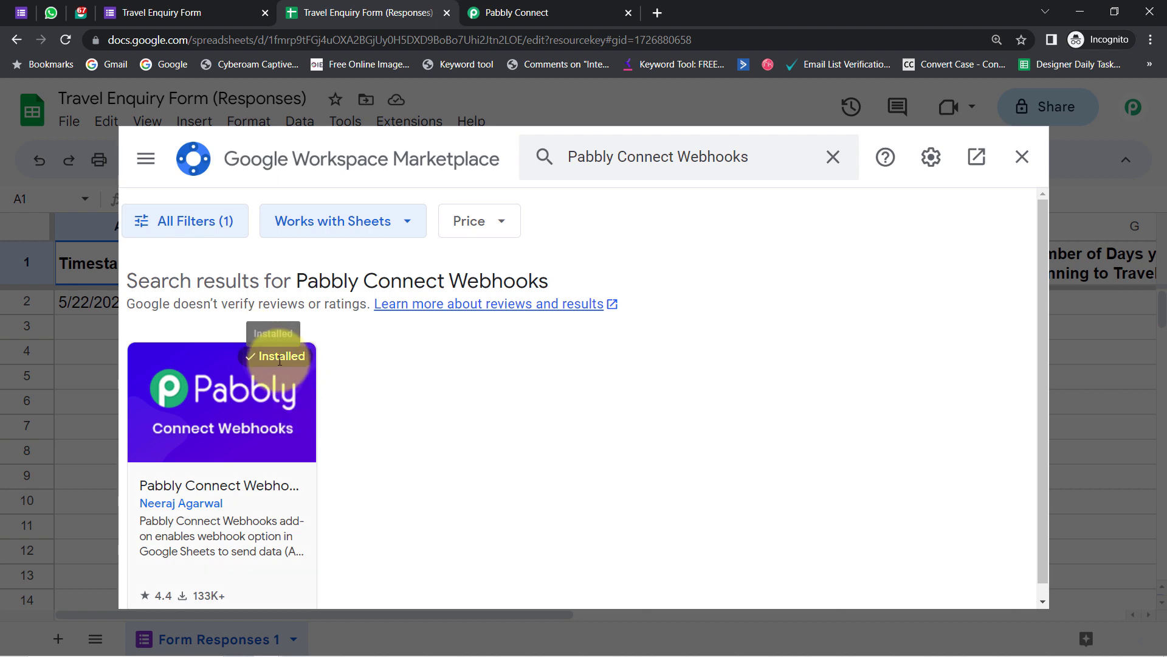
left_click(1022, 159)
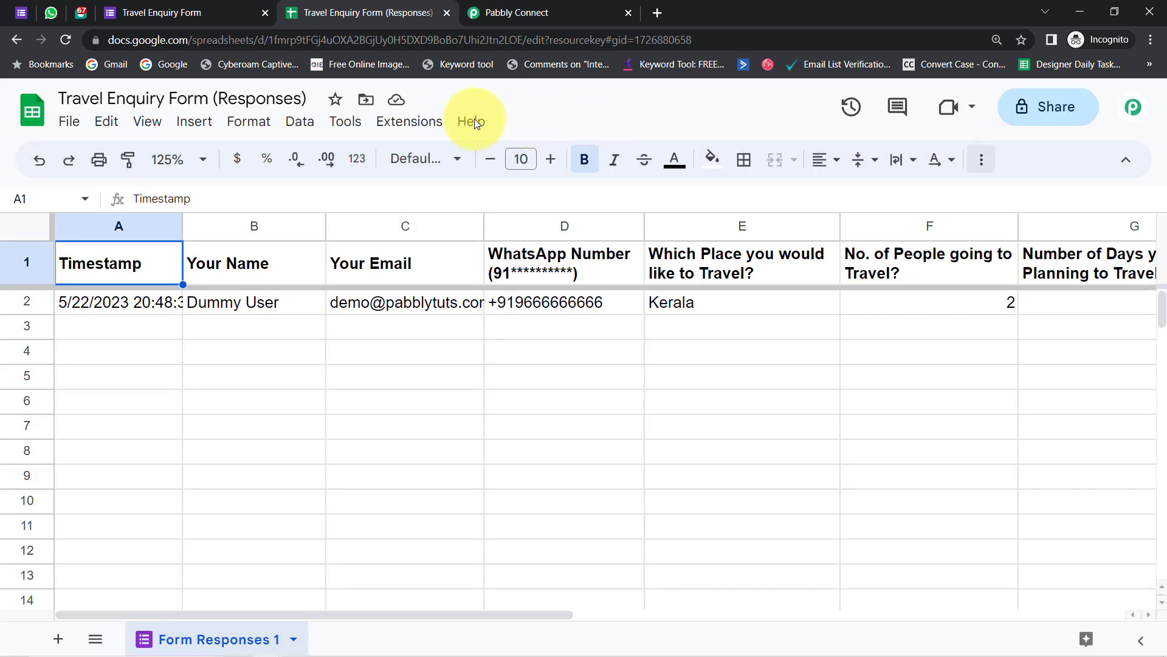
- In Pabbly Connect Webhooks Initial Setup, clear the prefilled fields and paste the webhook URL
left_click(422, 127)
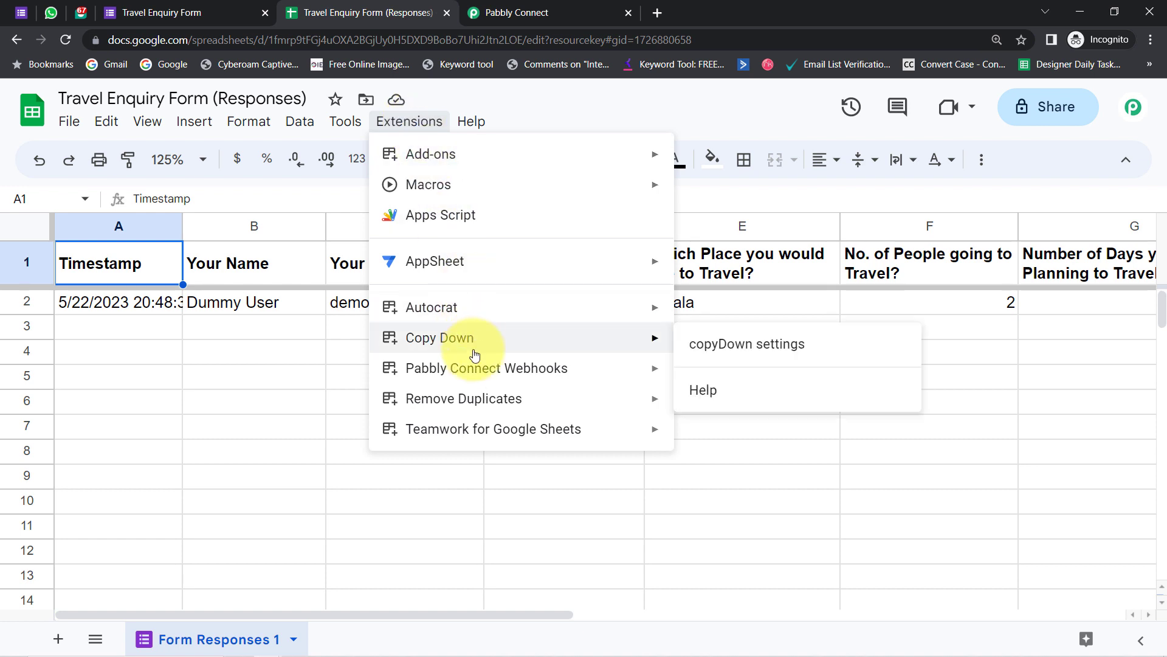
mouse_move(502, 369)
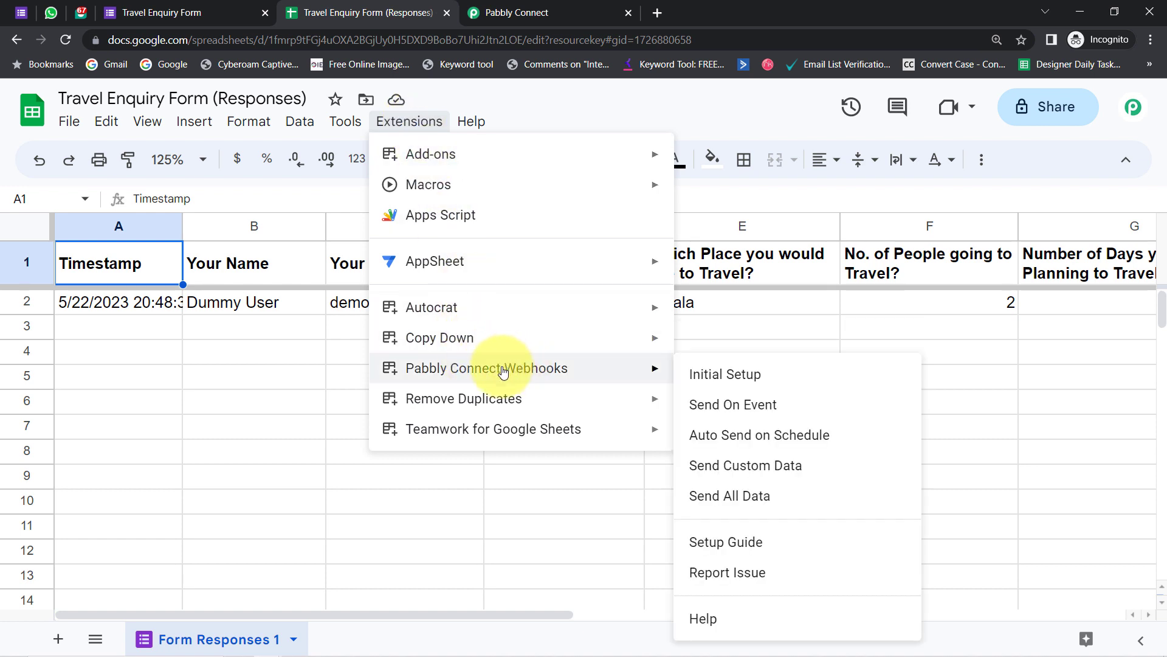
left_click(717, 376)
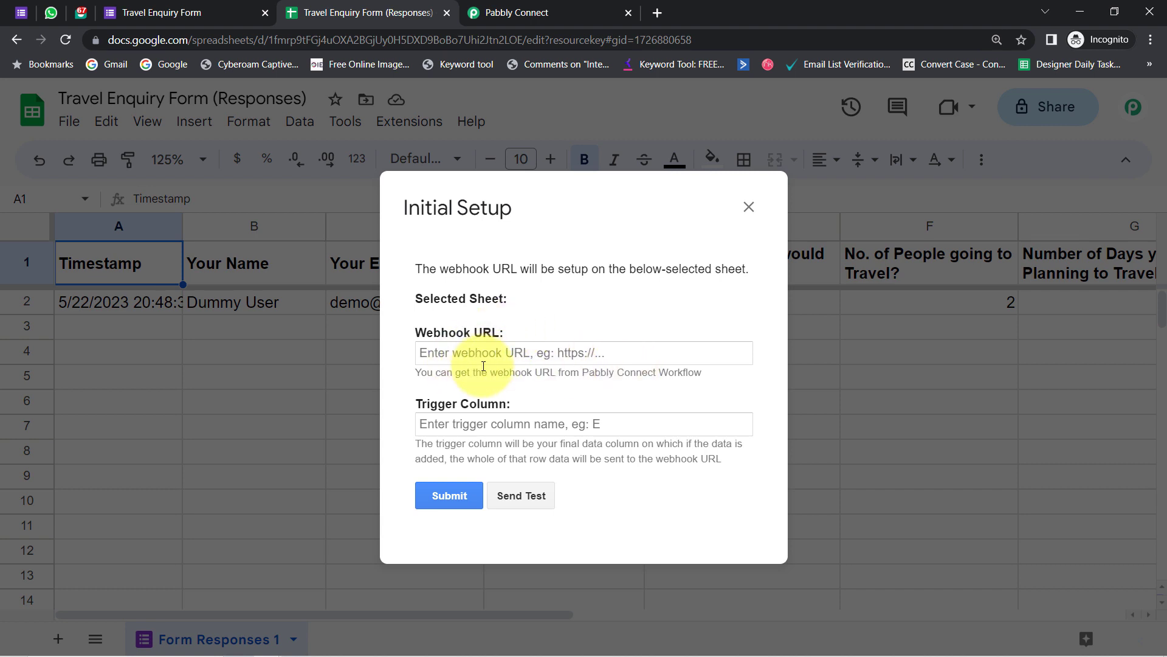
triple_click(495, 357)
key("BackSpace")
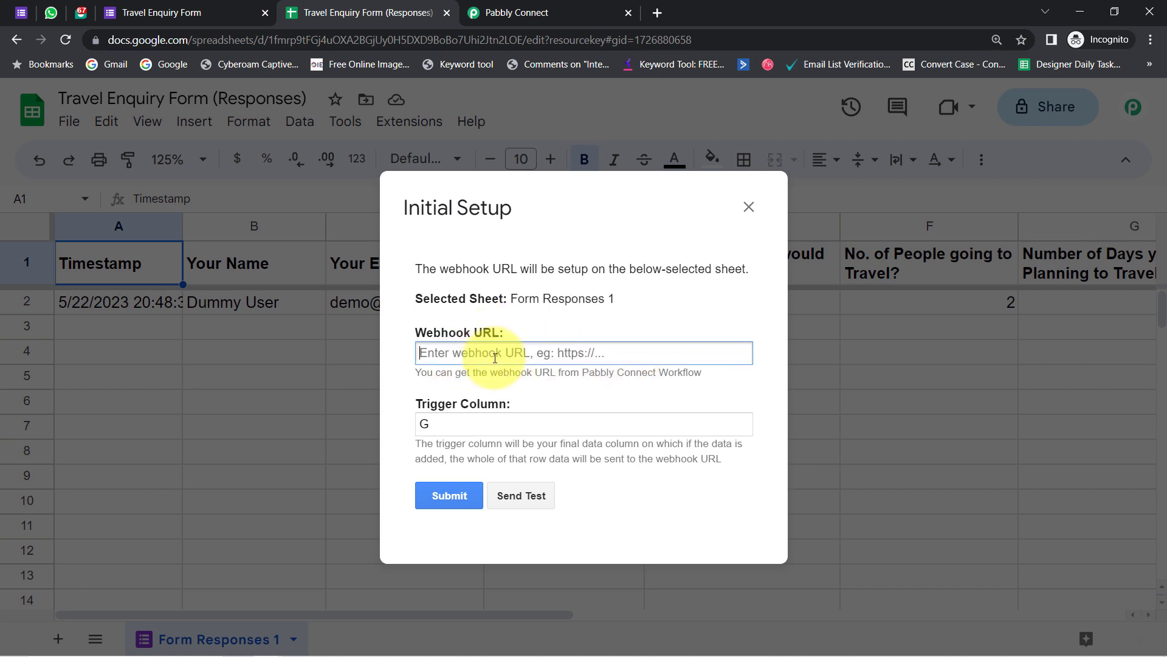
left_click(429, 424)
key("BackSpace")
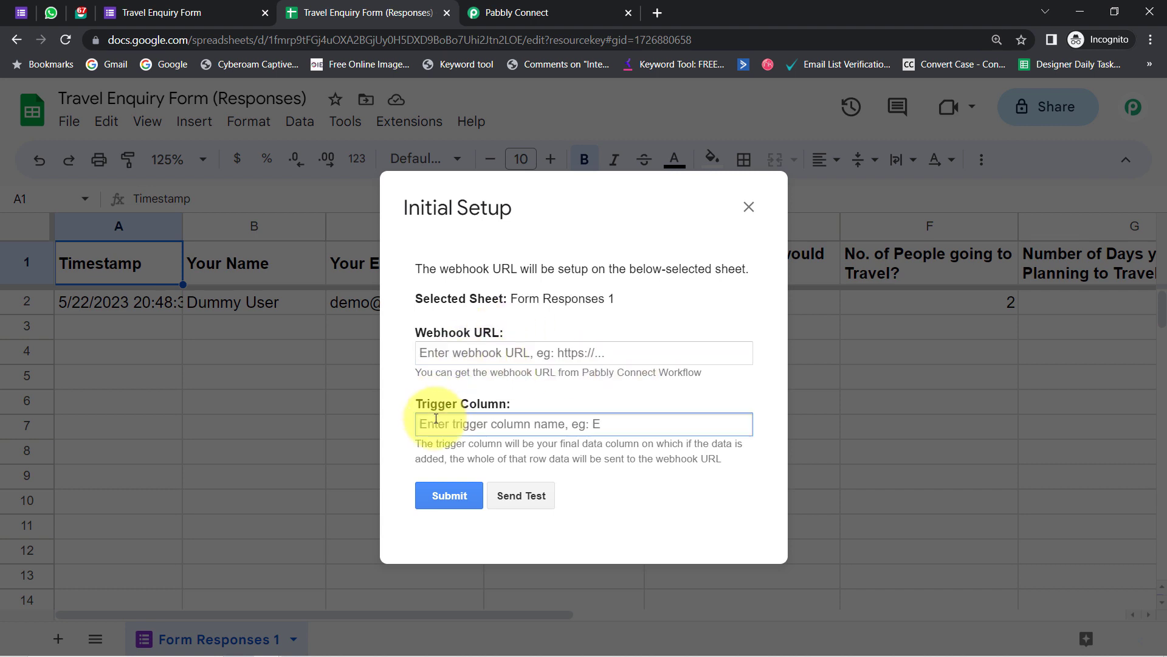
left_click(440, 354)
key("ctrl+v")
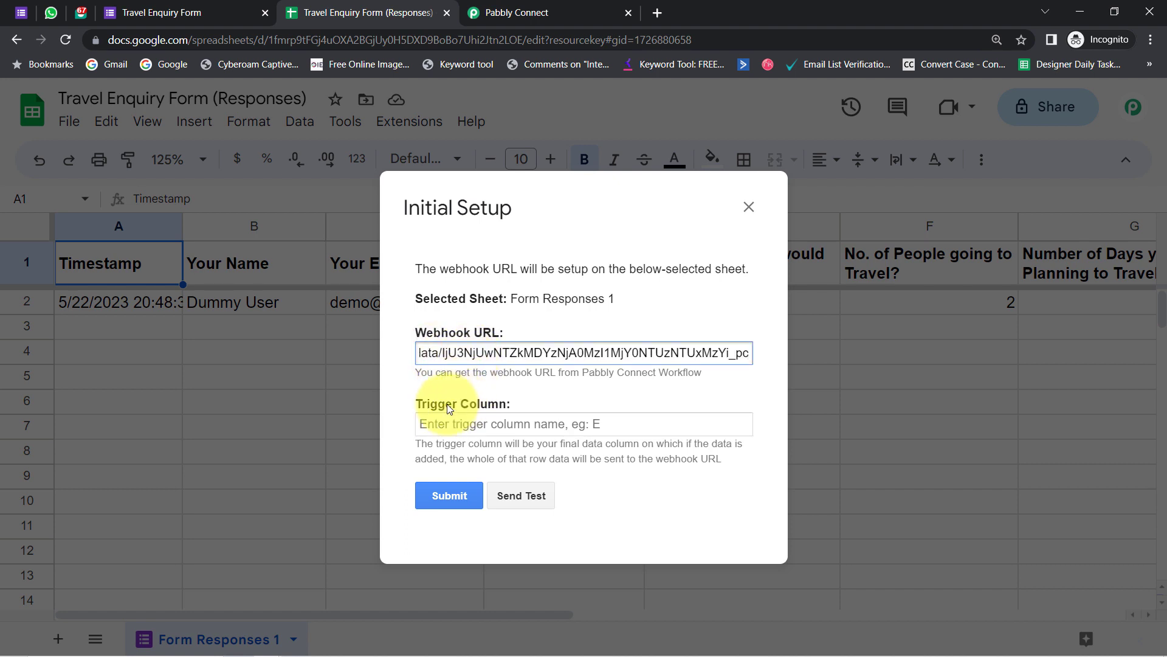
- Enter G as the trigger column and send a test row to Pabbly Connect
left_click_drag(428, 404, 509, 405)
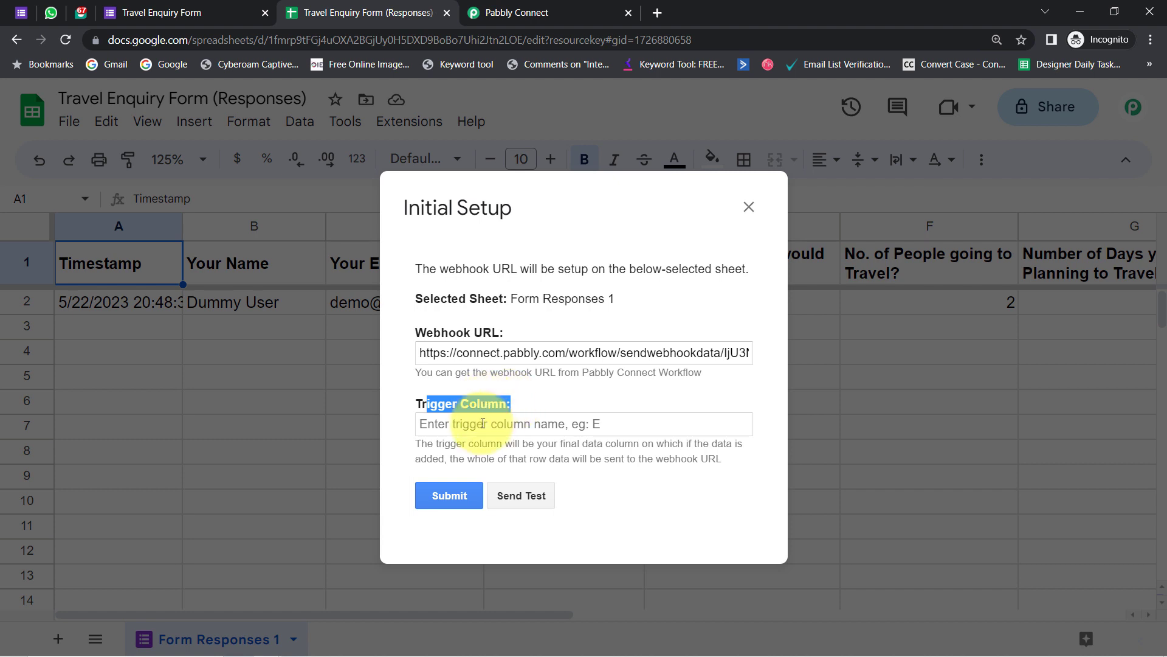
left_click_drag(463, 442, 699, 459)
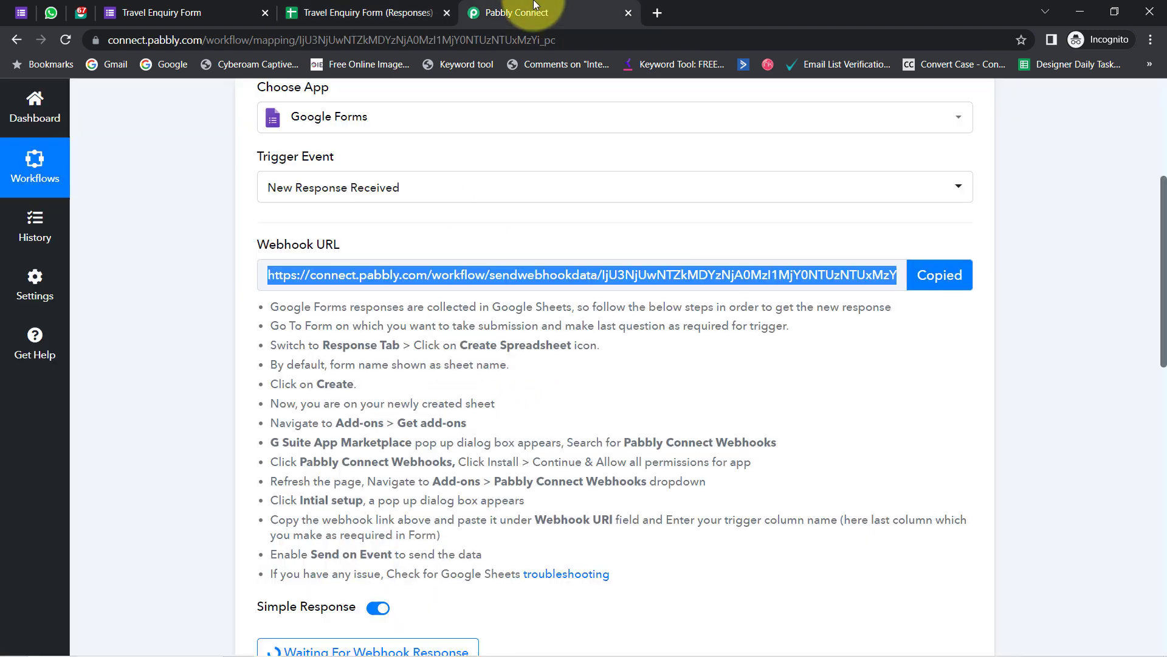
left_click(516, 14)
left_click(453, 5)
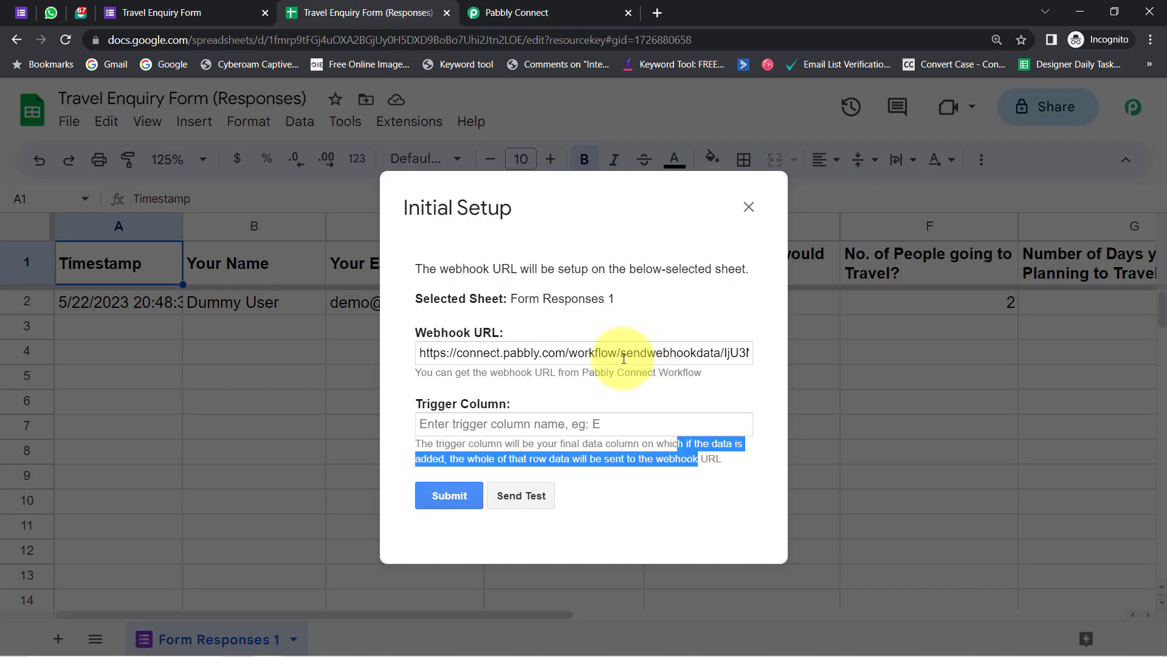
left_click_drag(543, 225, 431, 148)
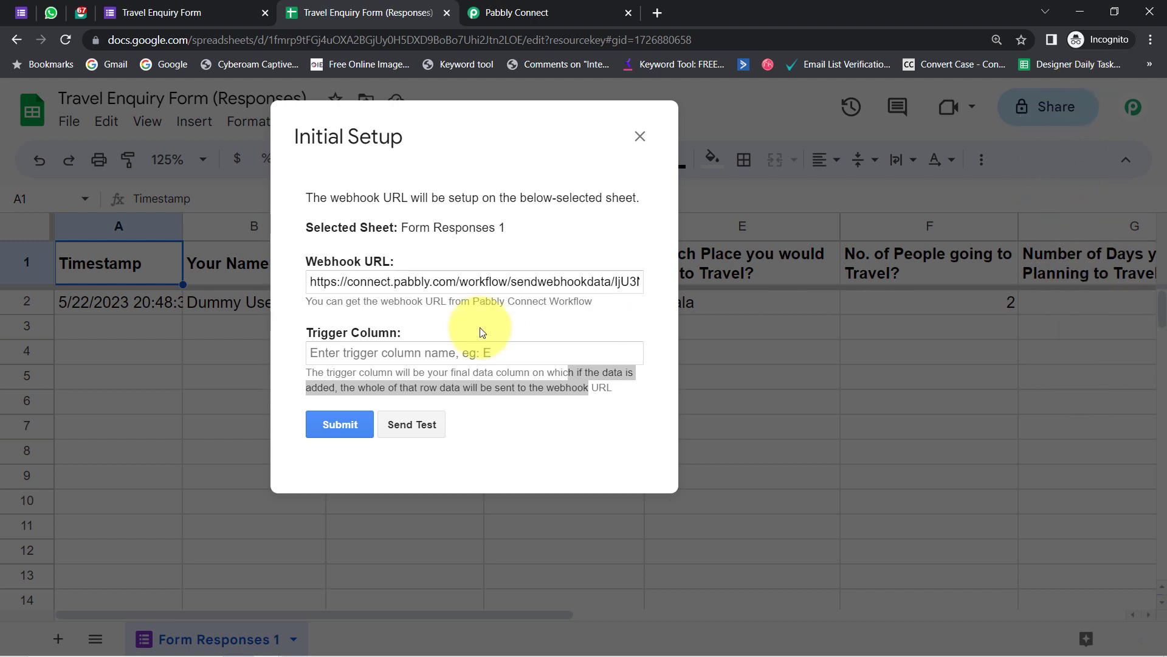
left_click(334, 349)
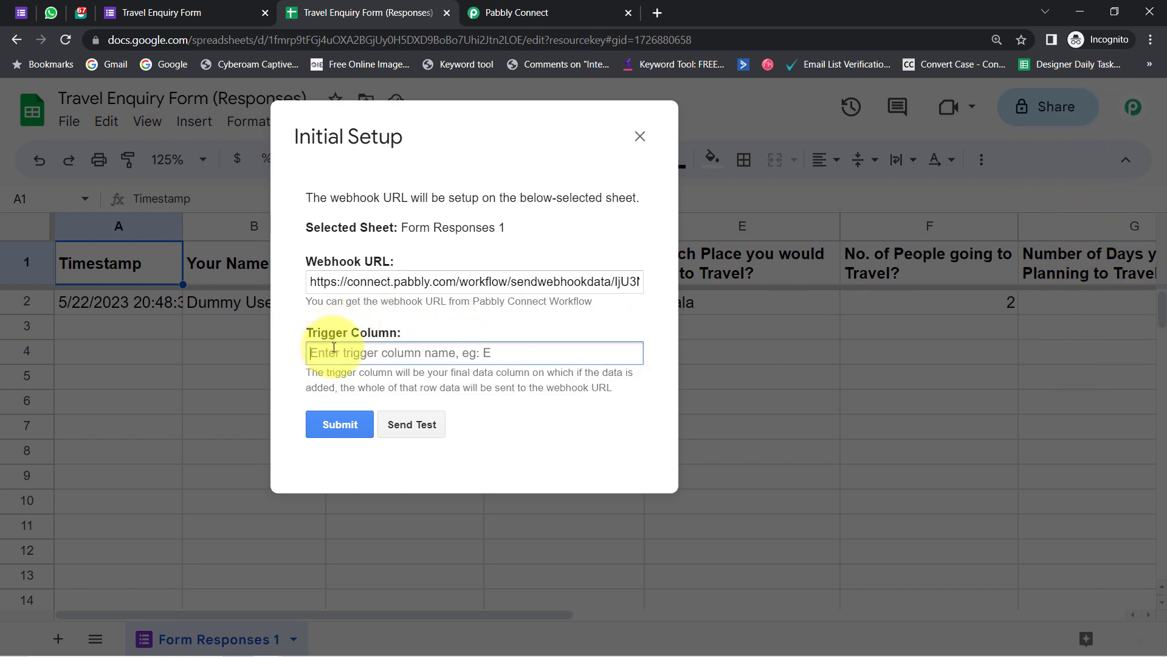
type("G")
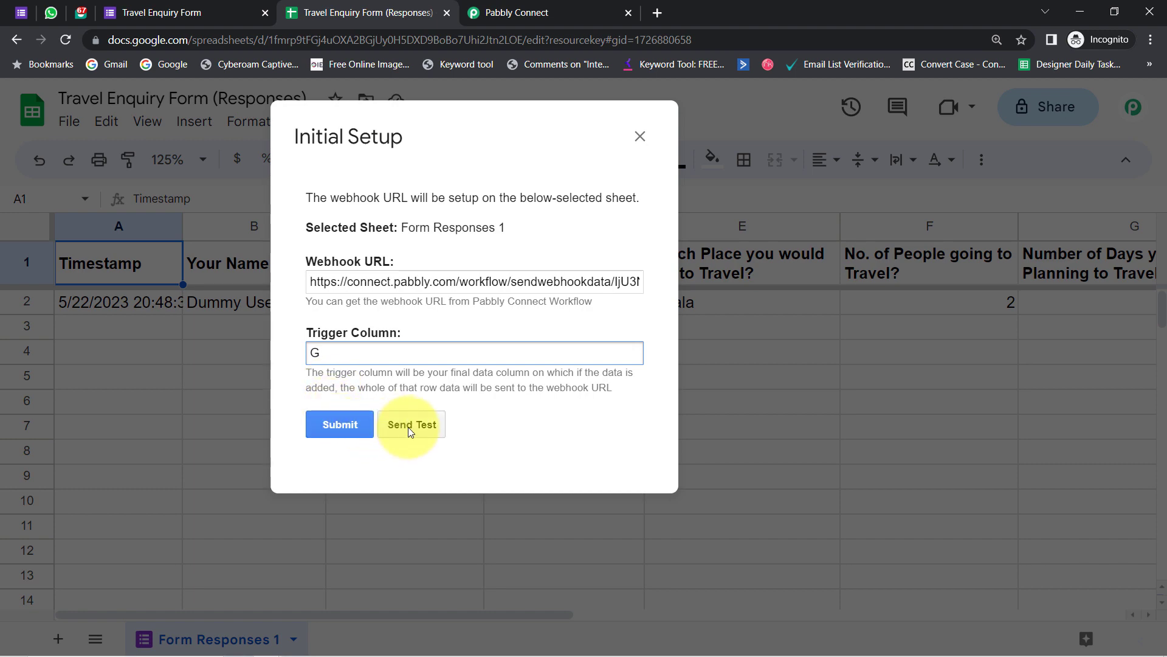
left_click(407, 427)
left_click(520, 12)
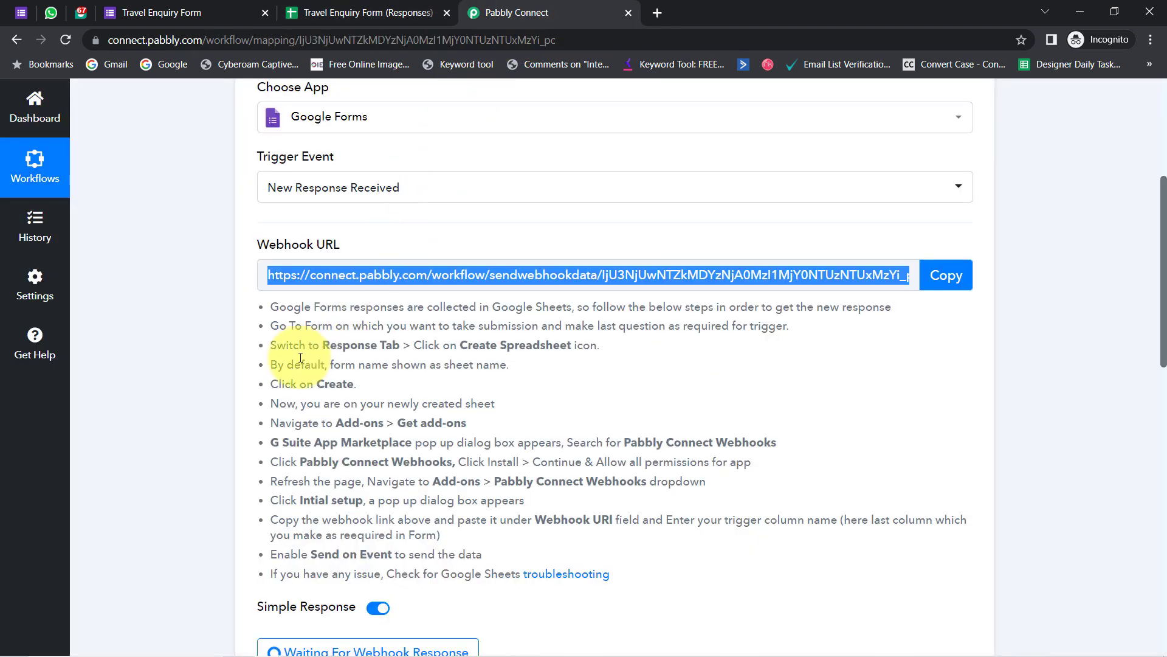
- Review the captured webhook response showing Kerala and trigger column G
scroll(196, 534, "down", 3)
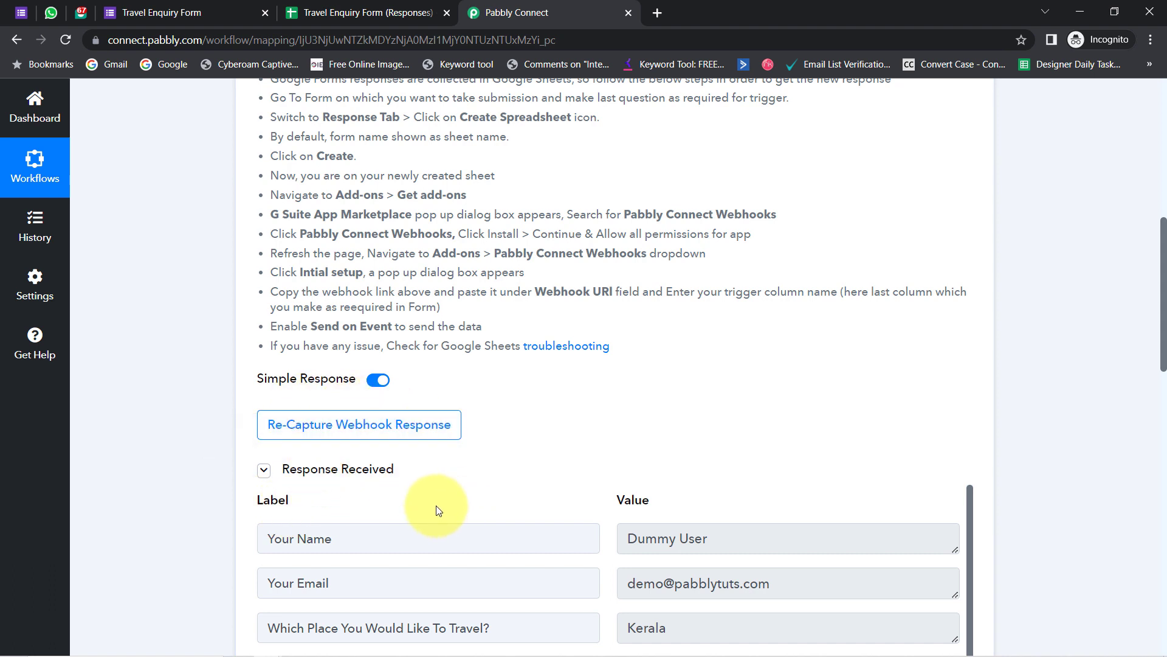
left_click_drag(1165, 331, 1145, 427)
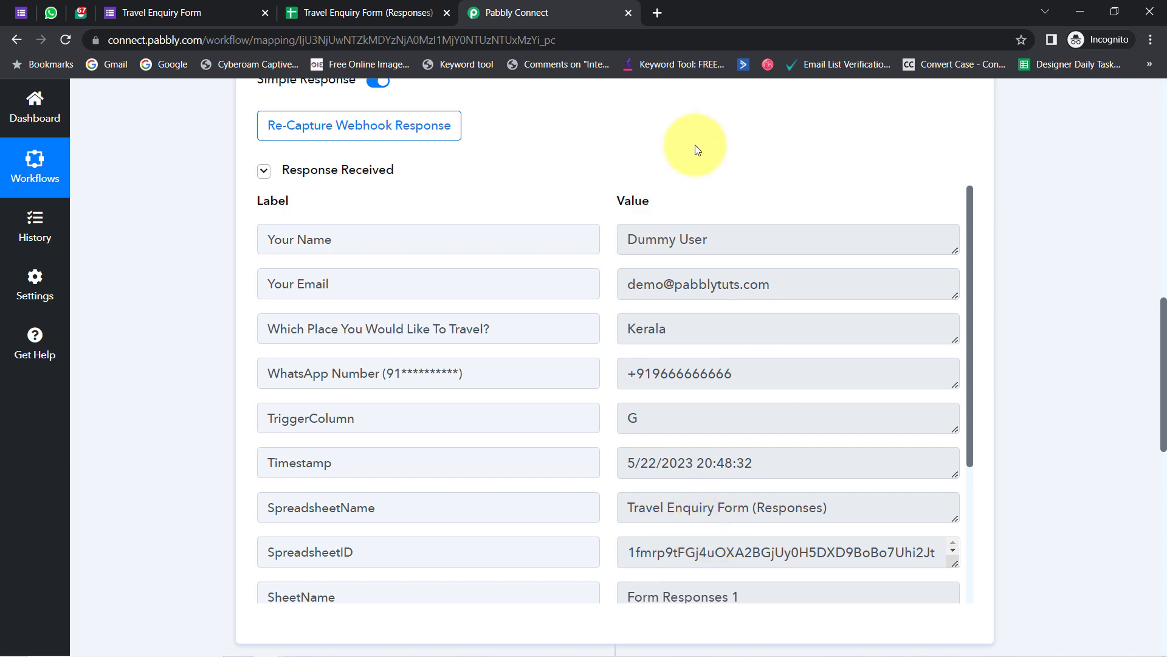
left_click(364, 12)
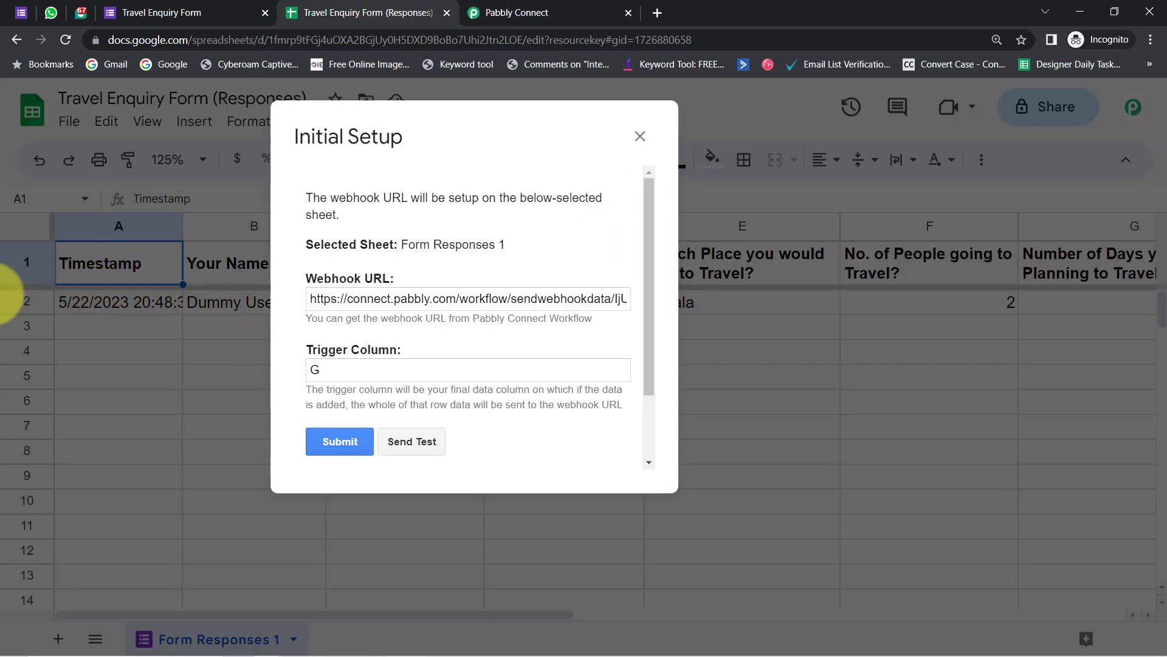
- Submit the webhook setup for Form Responses 1 with trigger column G and confirm 'Setup configured successfully.'
left_click(327, 444)
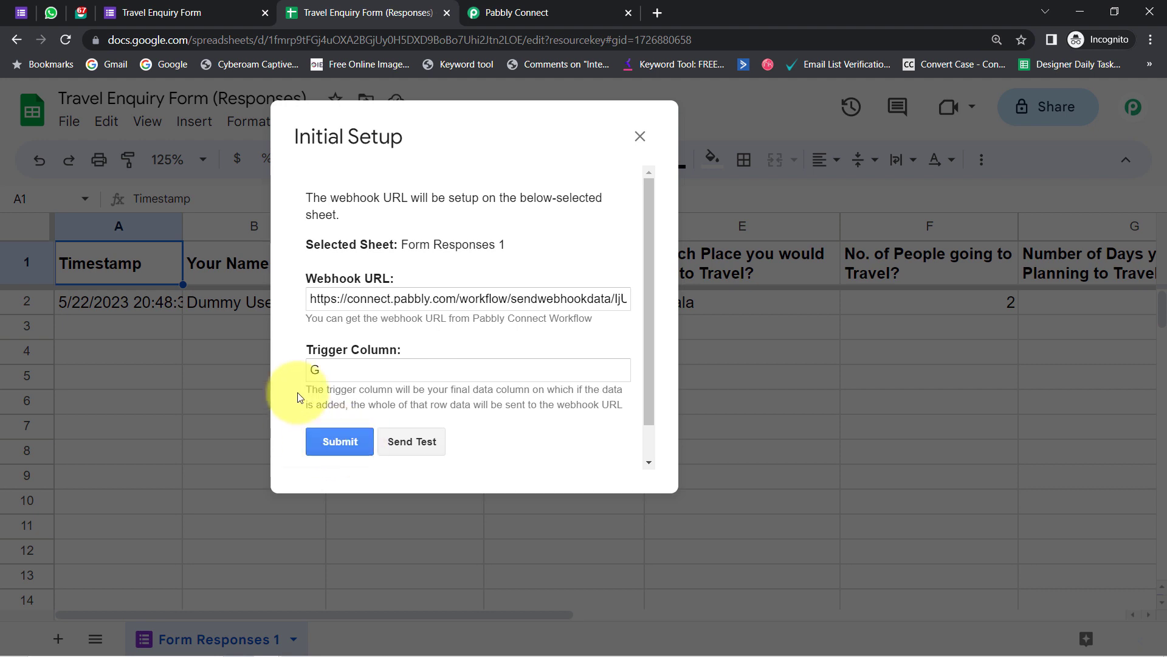
scroll(393, 392, "down", 1)
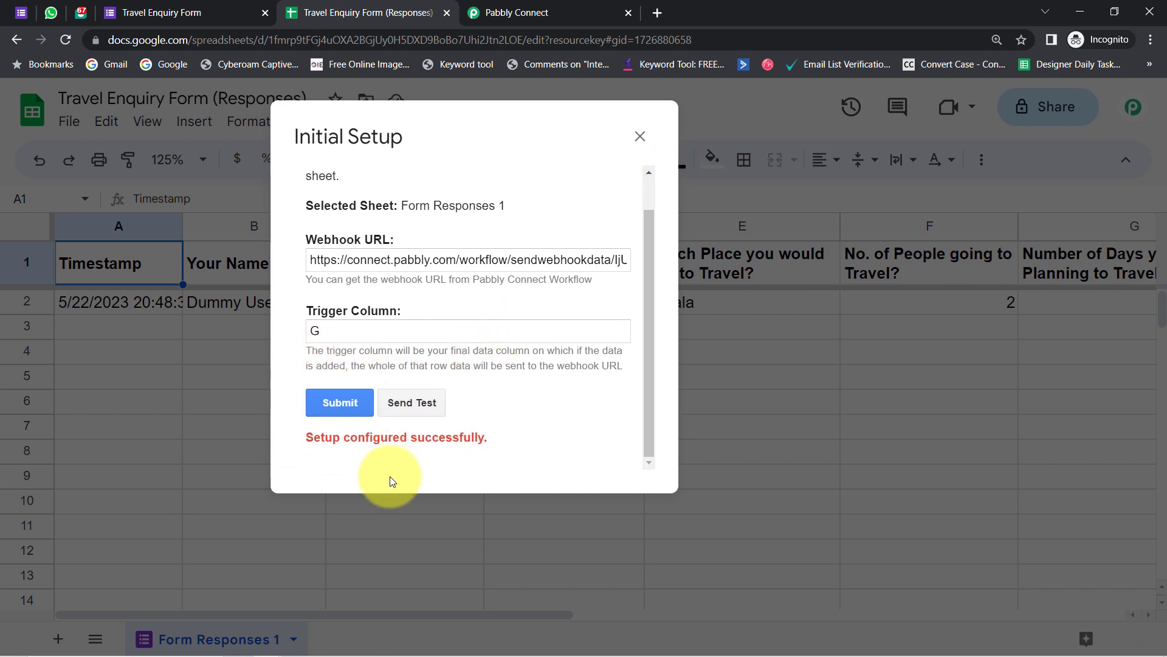
- Review the captured test response: name, email, destination Kerala and WhatsApp number
left_click(639, 136)
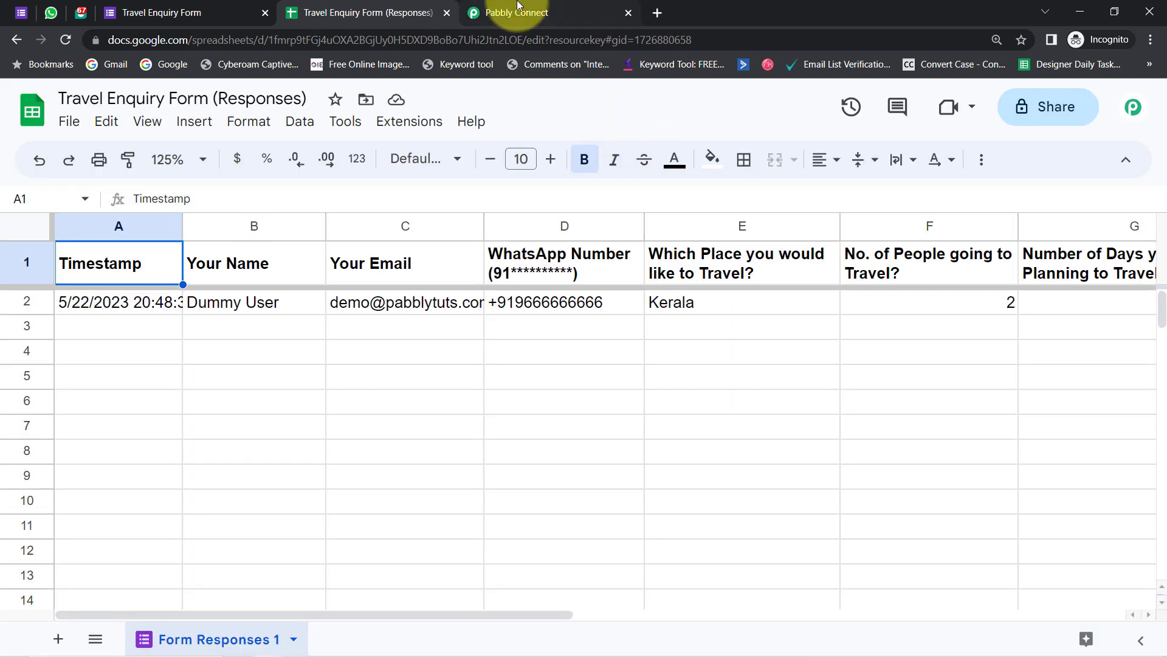
left_click(517, 13)
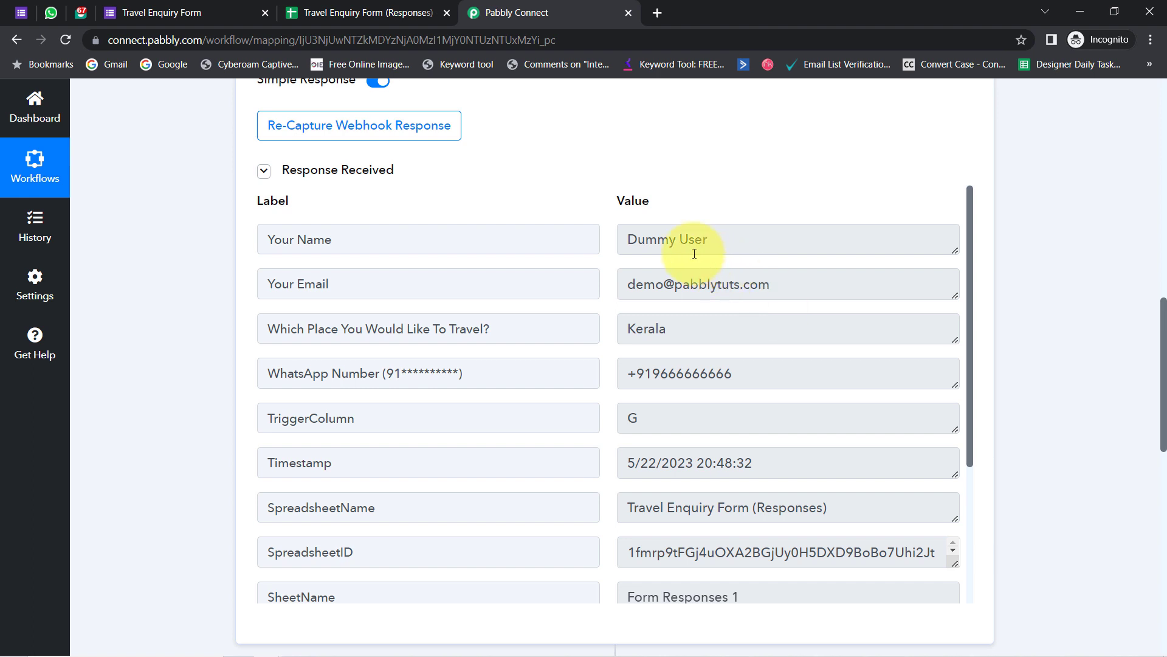
left_click_drag(700, 244, 627, 238)
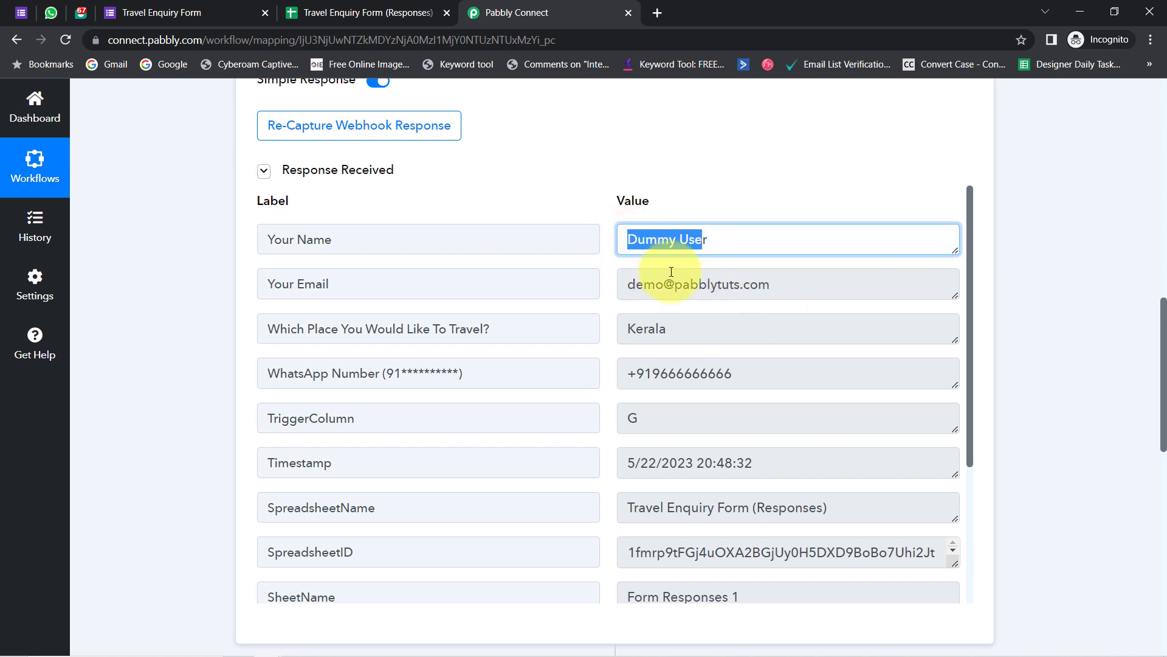
left_click_drag(706, 284, 636, 283)
left_click_drag(680, 335, 631, 336)
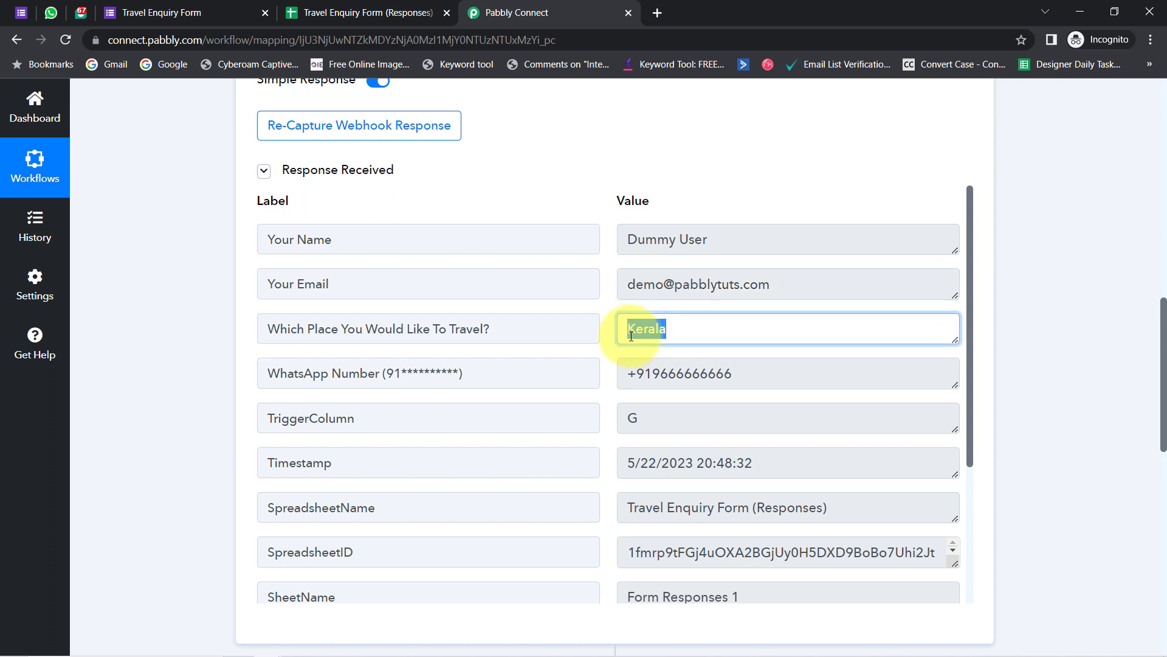
left_click_drag(699, 374, 652, 374)
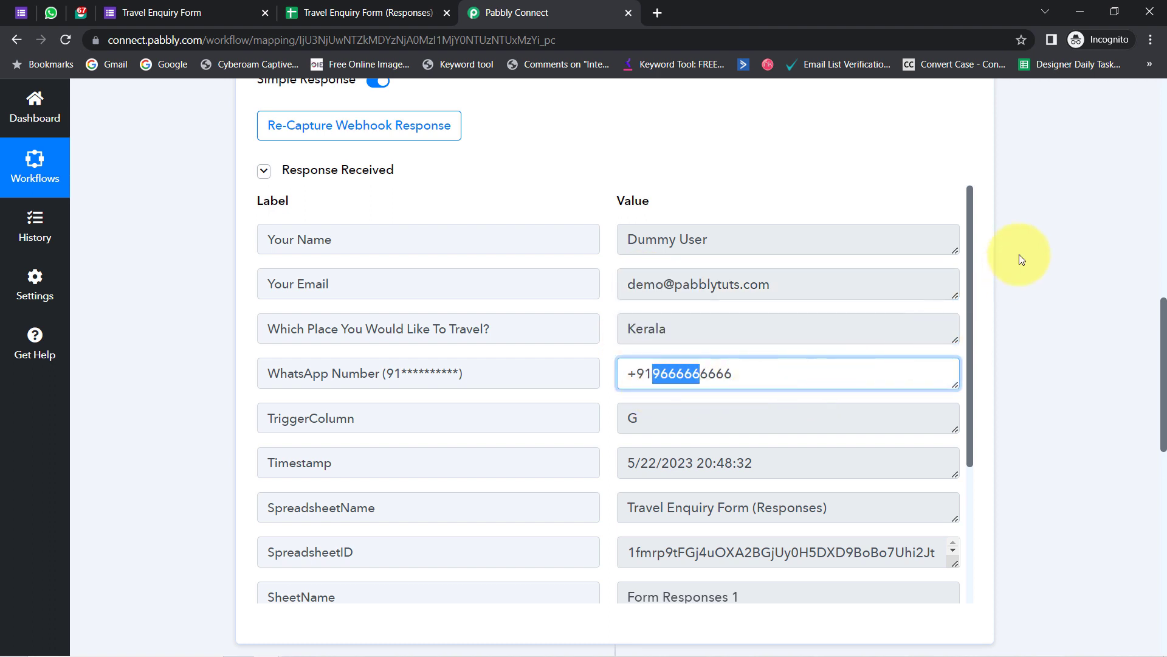
left_click_drag(971, 239, 961, 419)
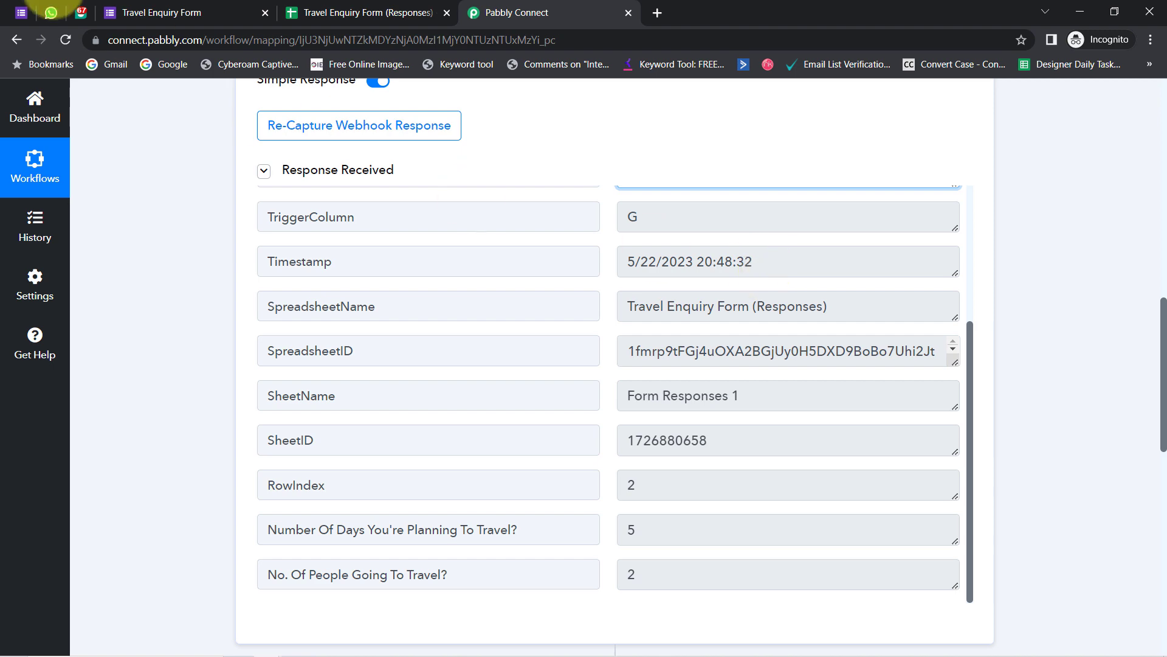
- Glance at the Google Forms responses summary, then return to the workflow's trigger setup
left_click(20, 12)
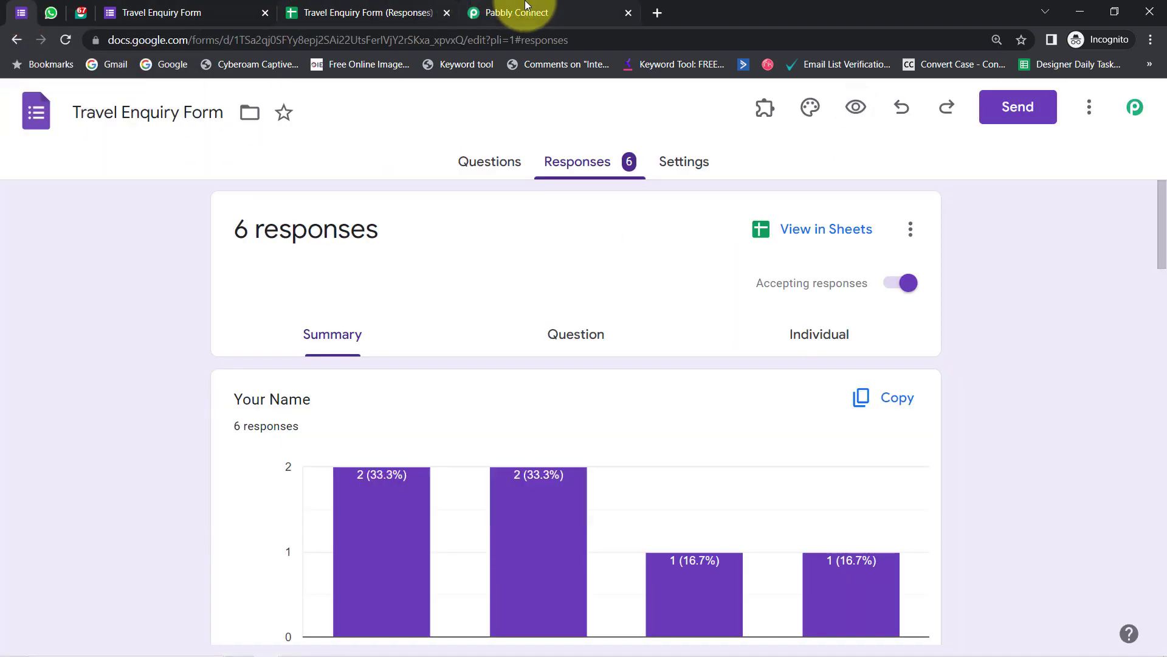
left_click(520, 12)
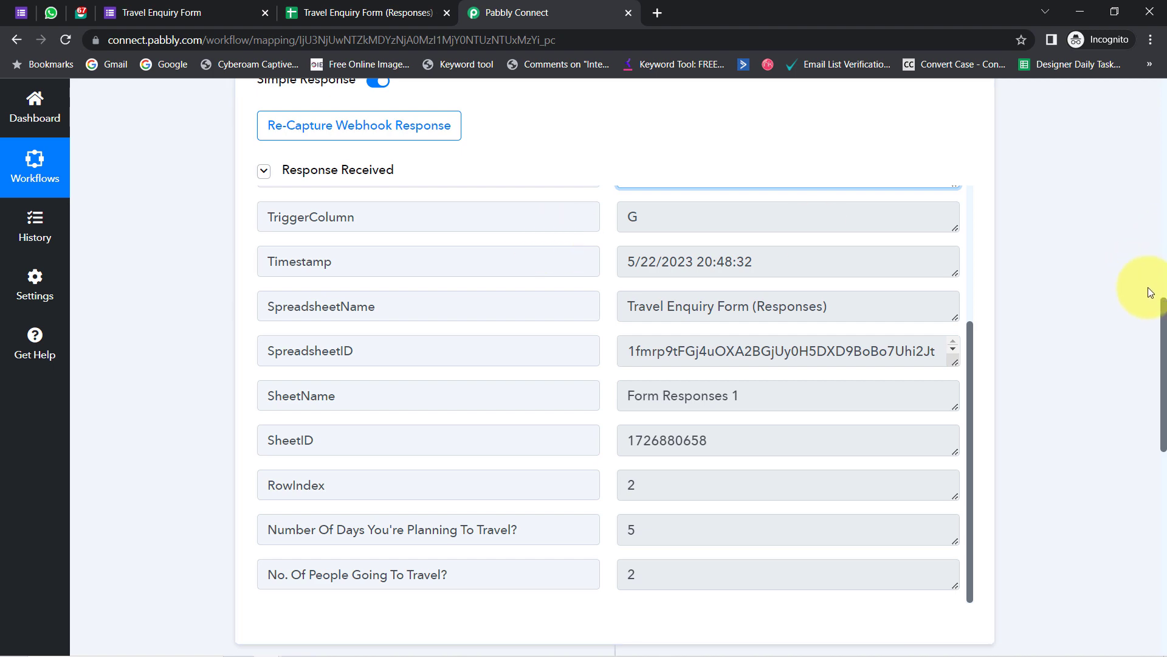
left_click_drag(1163, 318, 1138, 79)
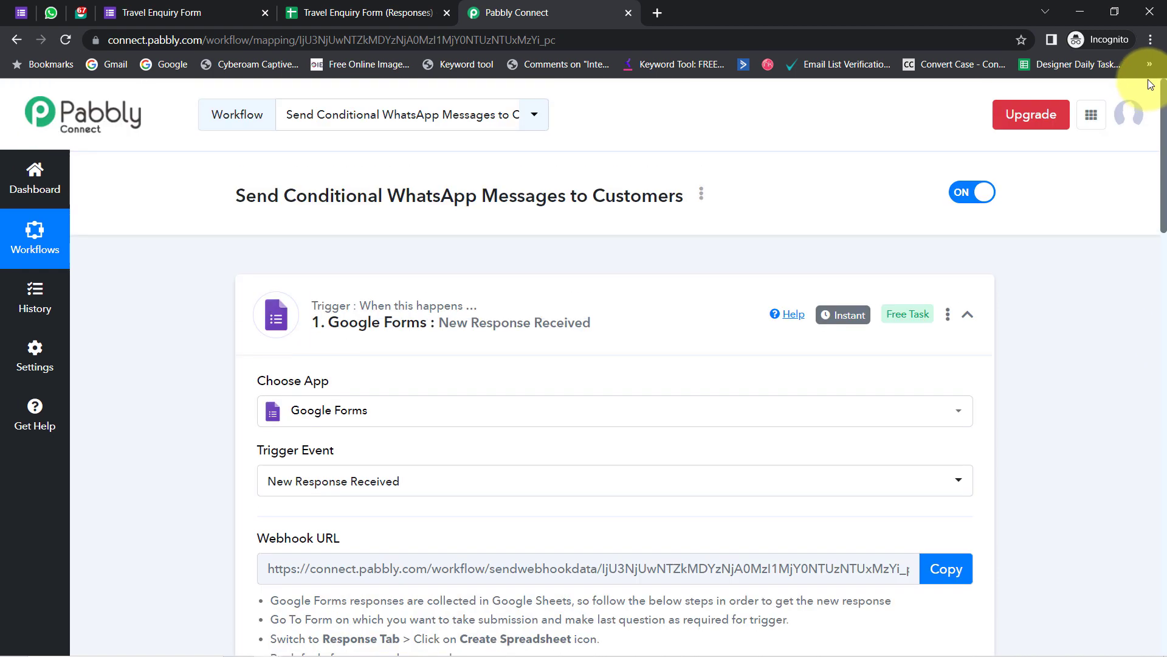
- Close the submitted Travel Enquiry Form tab and return to the workflow's Instant Google Forms trigger
left_click(21, 12)
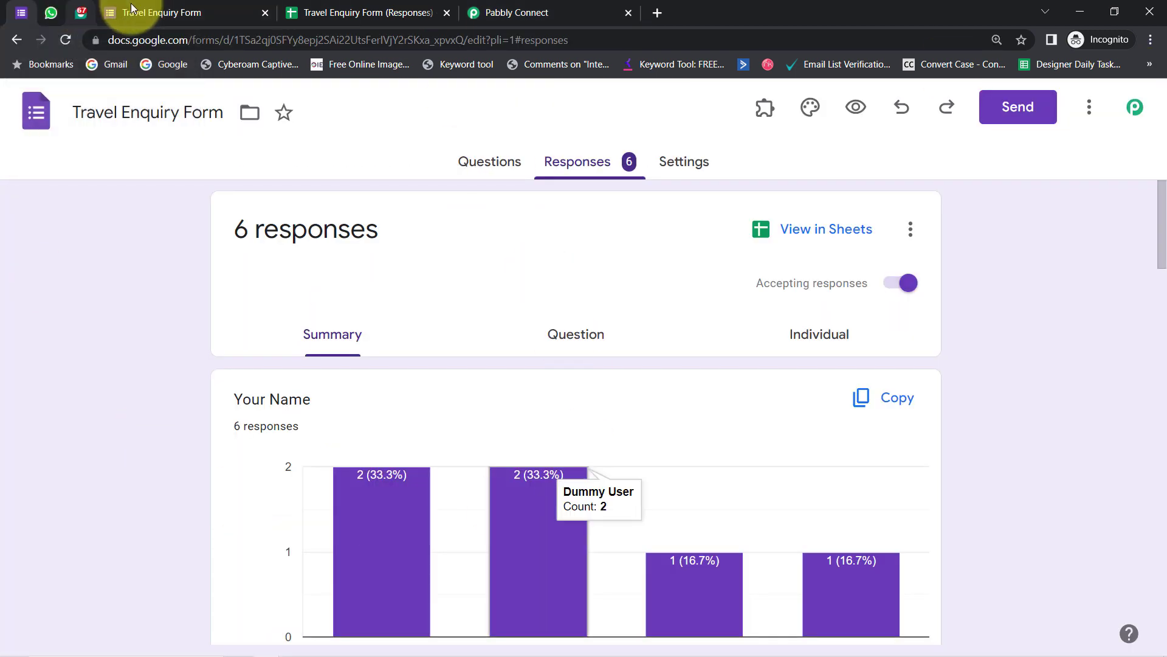
left_click(152, 12)
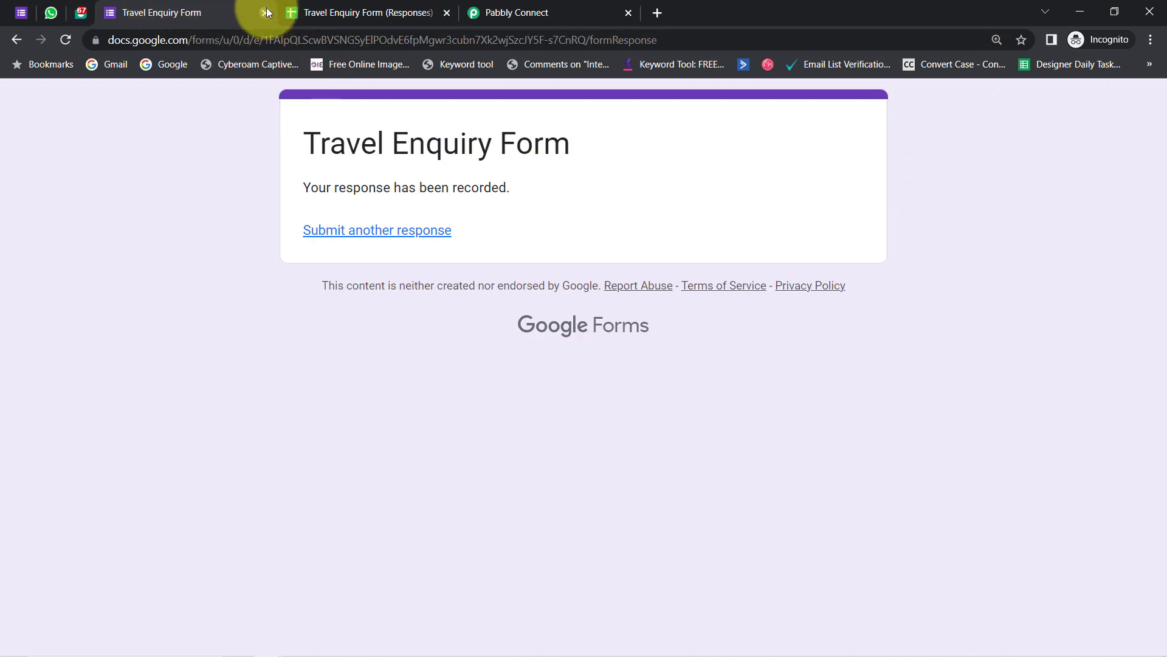
left_click(267, 12)
left_click(317, 12)
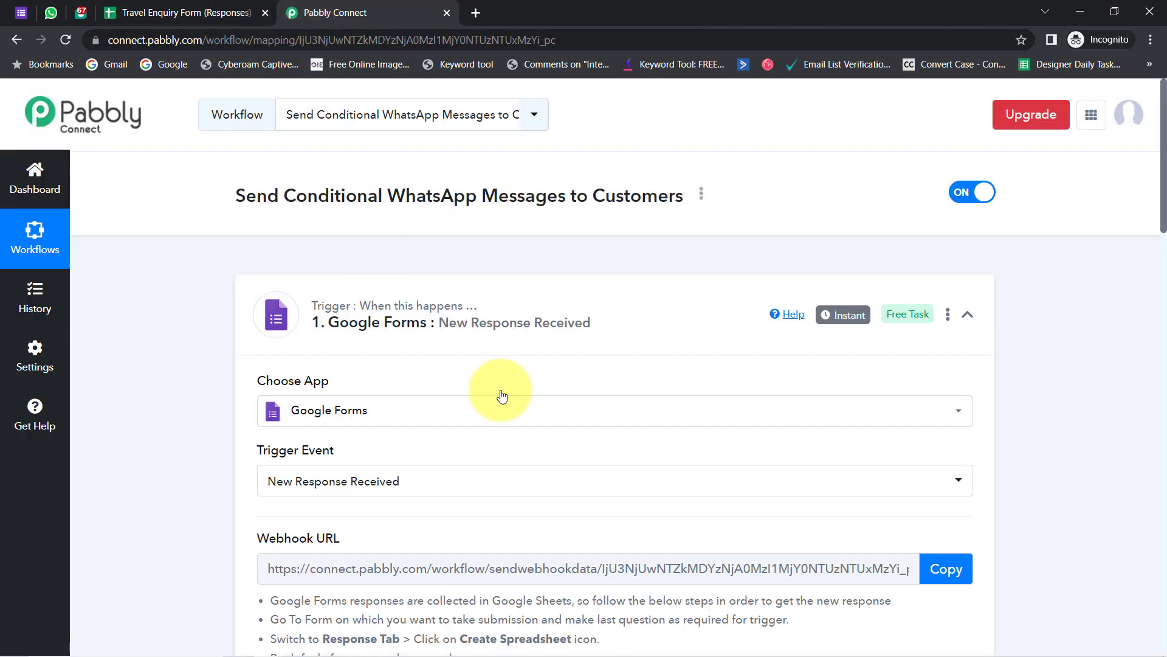
mouse_move(844, 321)
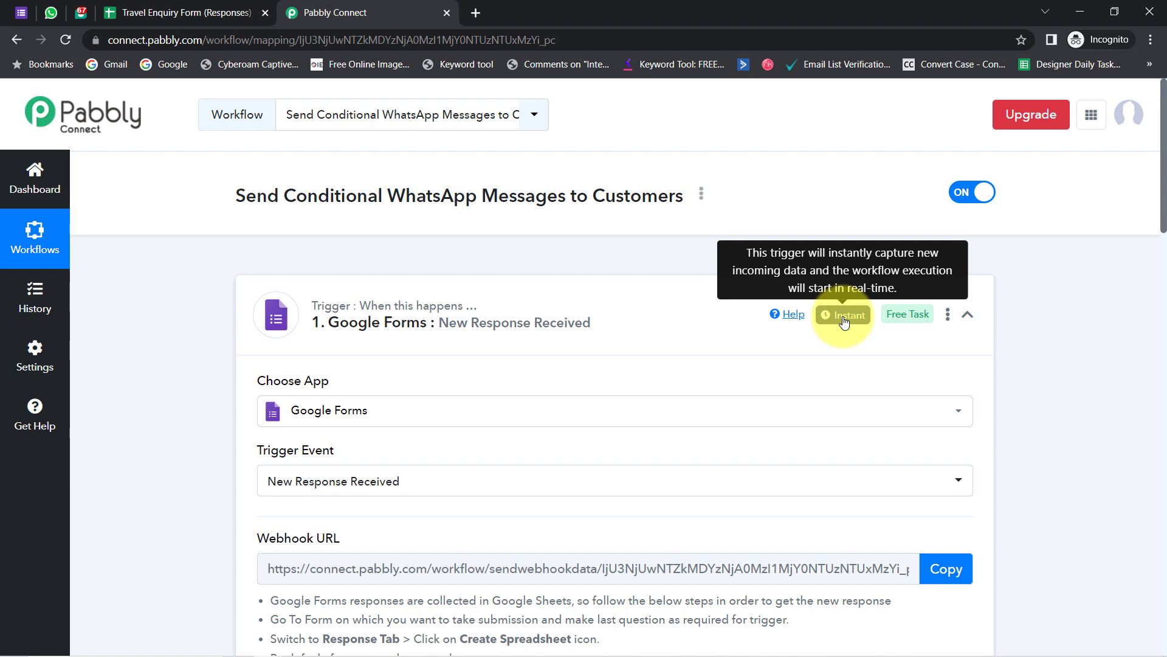
- Enable Send On Event under Extensions > Pabbly Connect Webhooks for the responses sheet
left_click(221, 11)
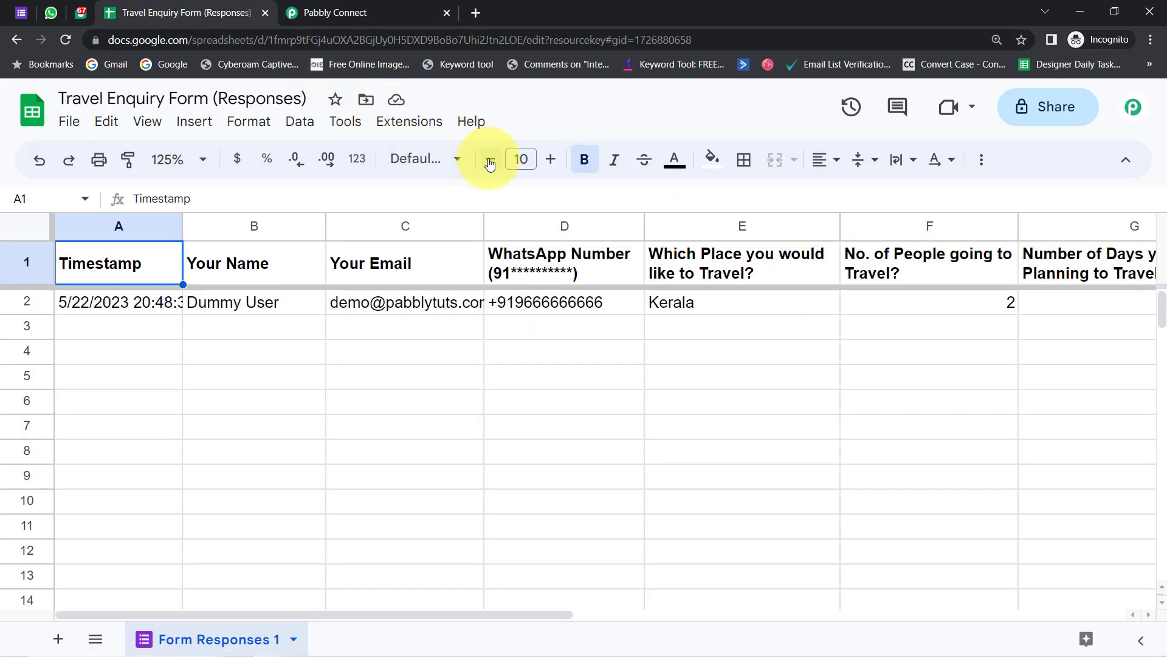
left_click(411, 128)
mouse_move(456, 367)
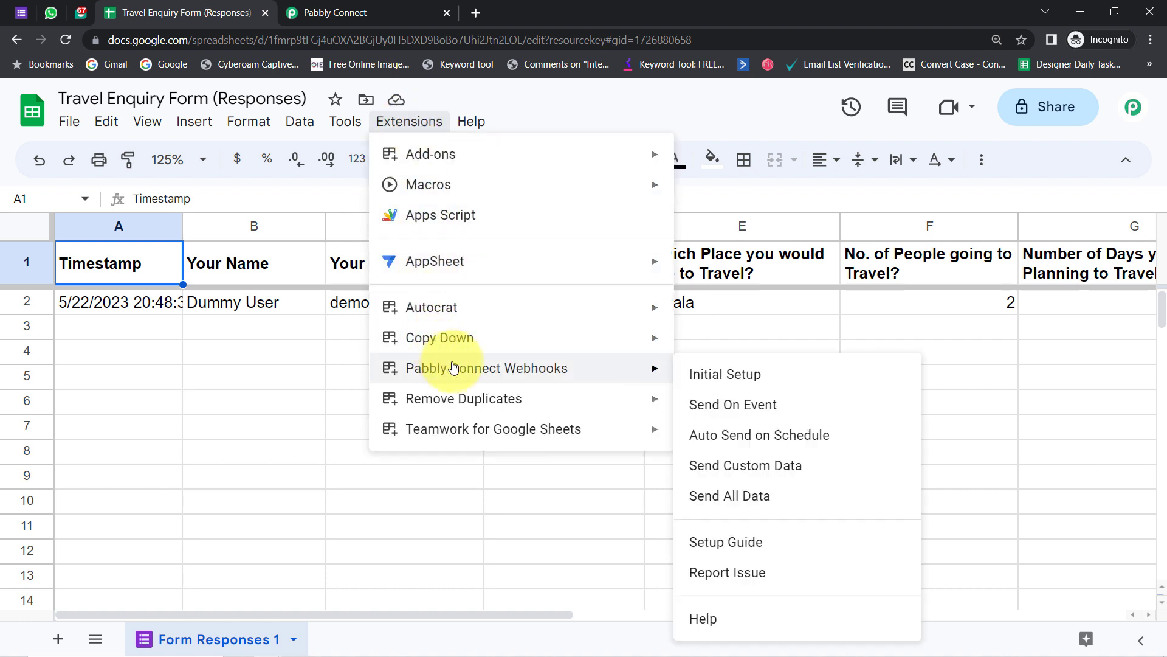
left_click(709, 410)
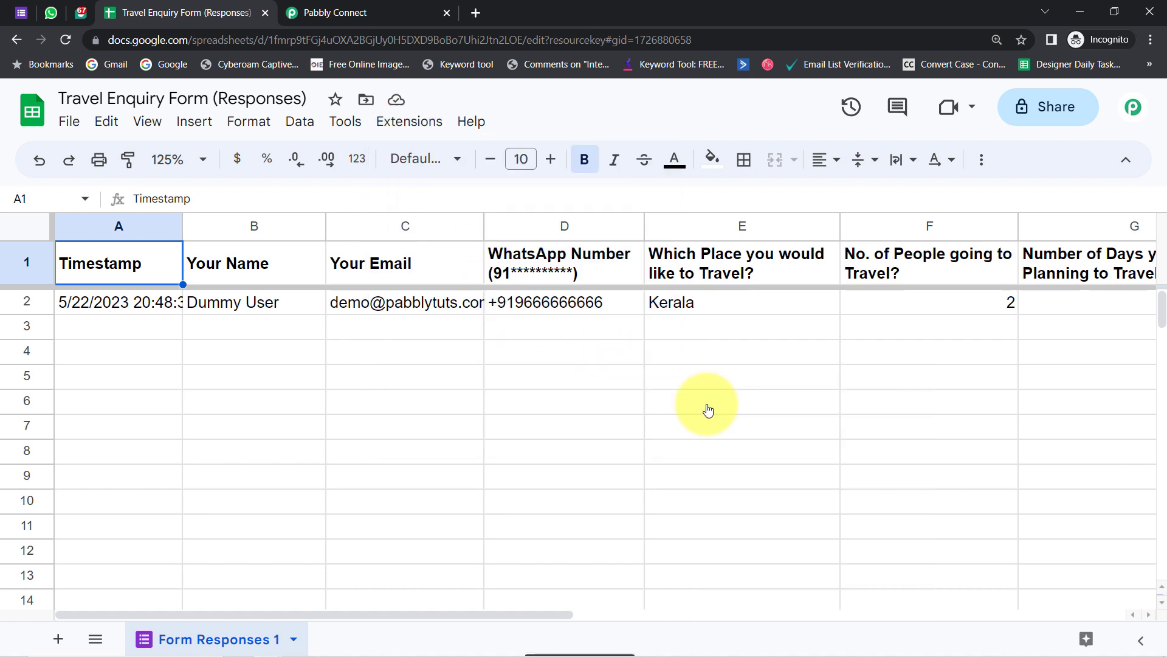
- Recheck the Pabbly Connect Webhooks menu and compare the responses sheet with the workflow
left_click(411, 121)
mouse_move(513, 367)
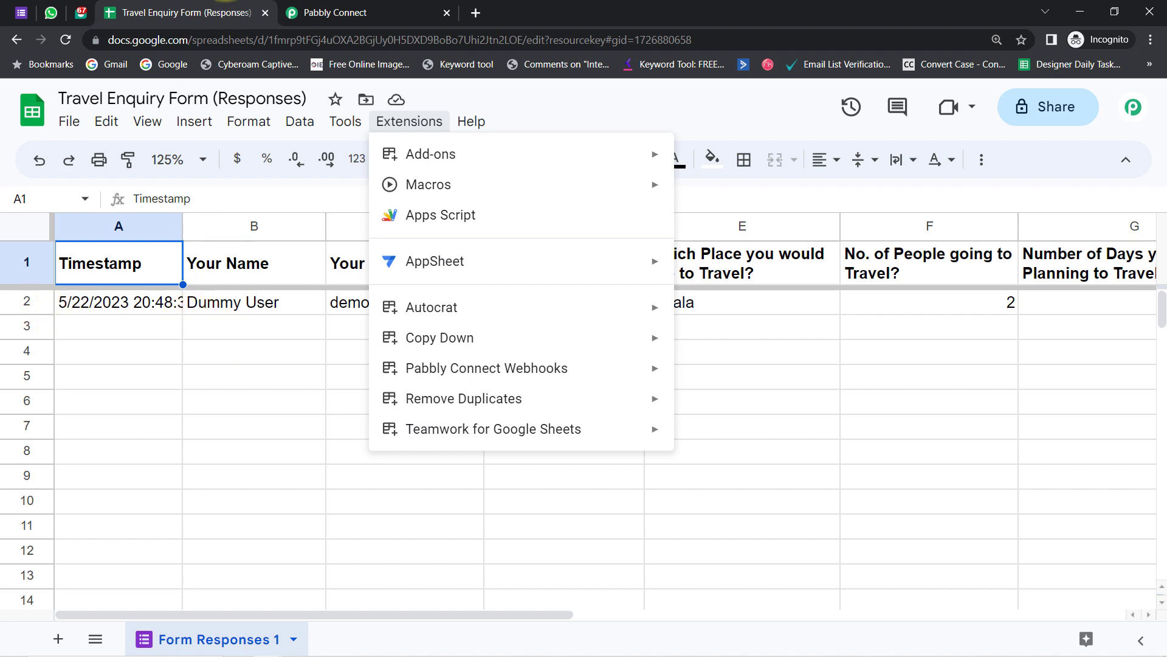
left_click(332, 12)
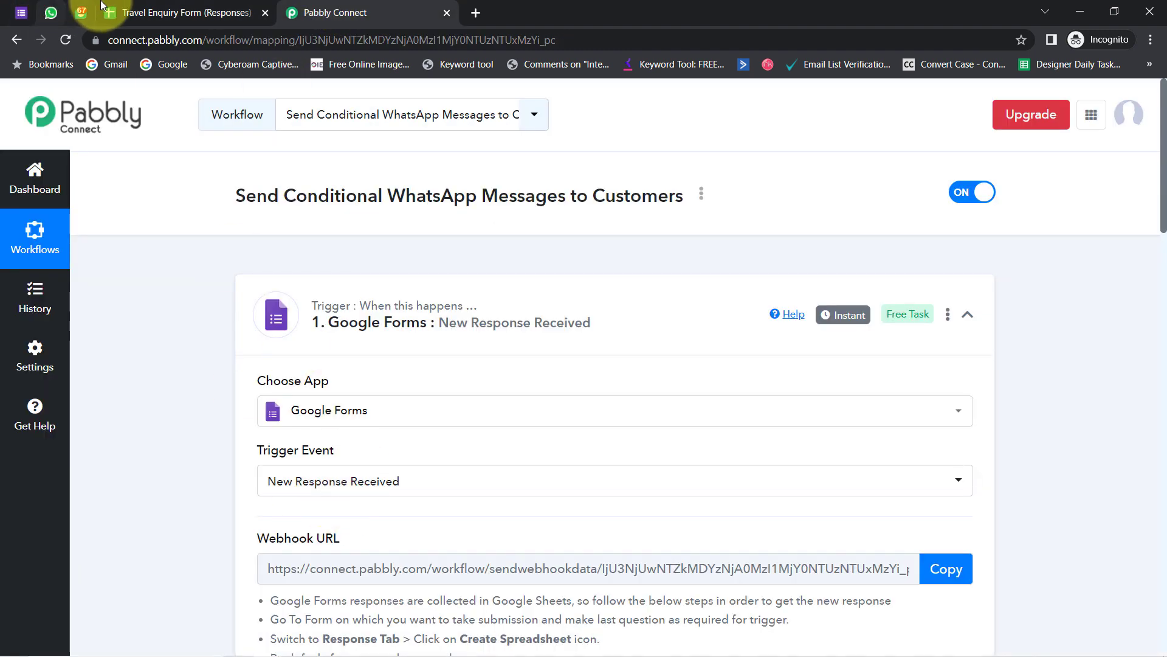
left_click(104, 8)
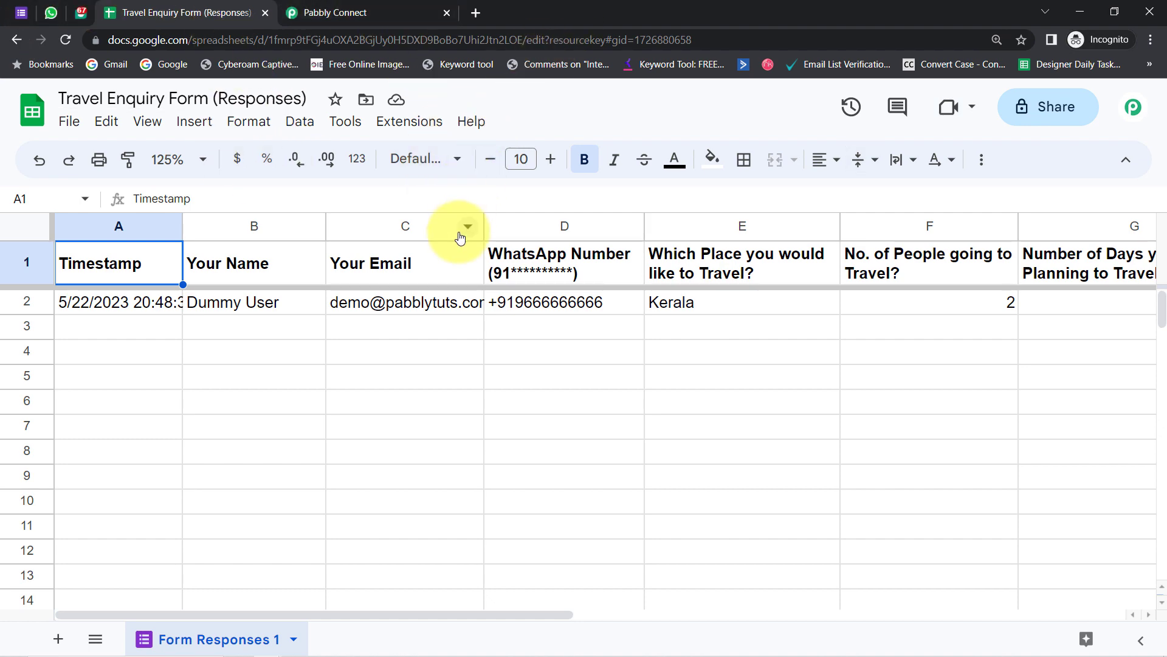
left_click(335, 13)
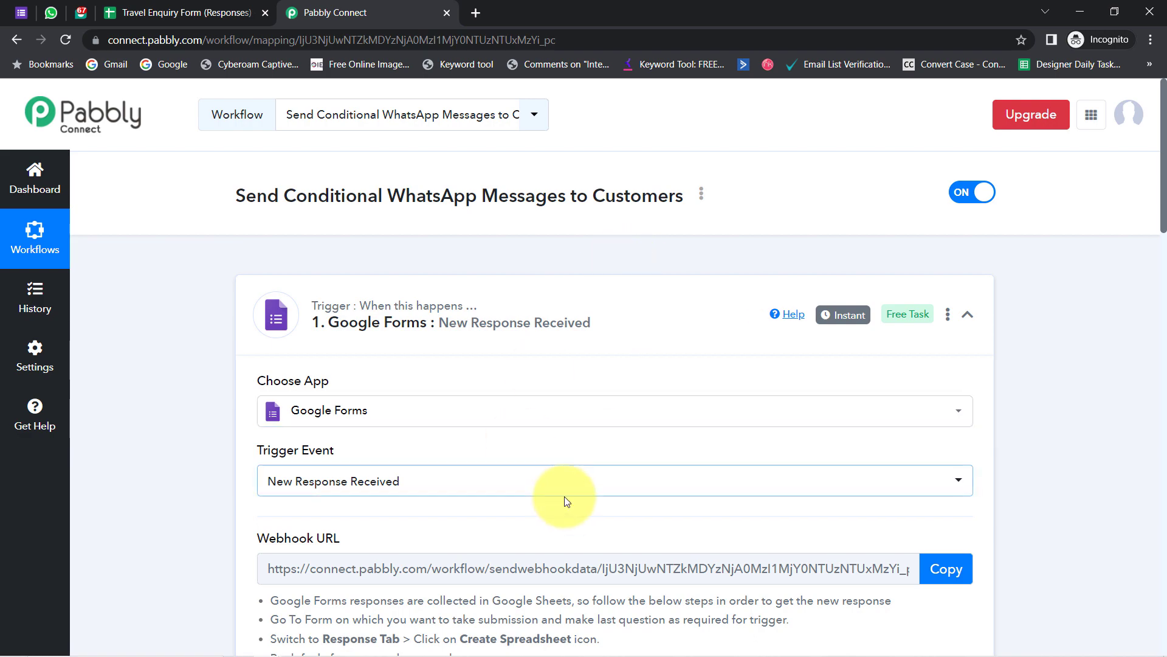
- Check the captured Kerala destination, then insert an empty action step before the Interakt step
left_click_drag(1162, 135, 1158, 366)
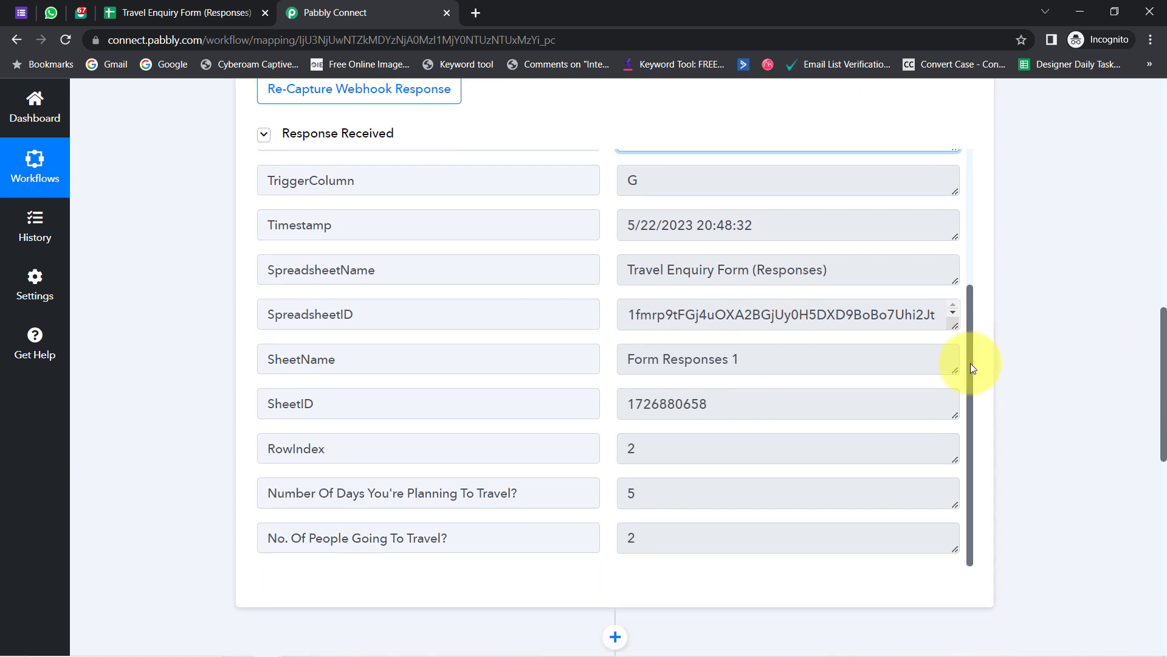
left_click_drag(972, 368, 946, 192)
double_click(639, 295)
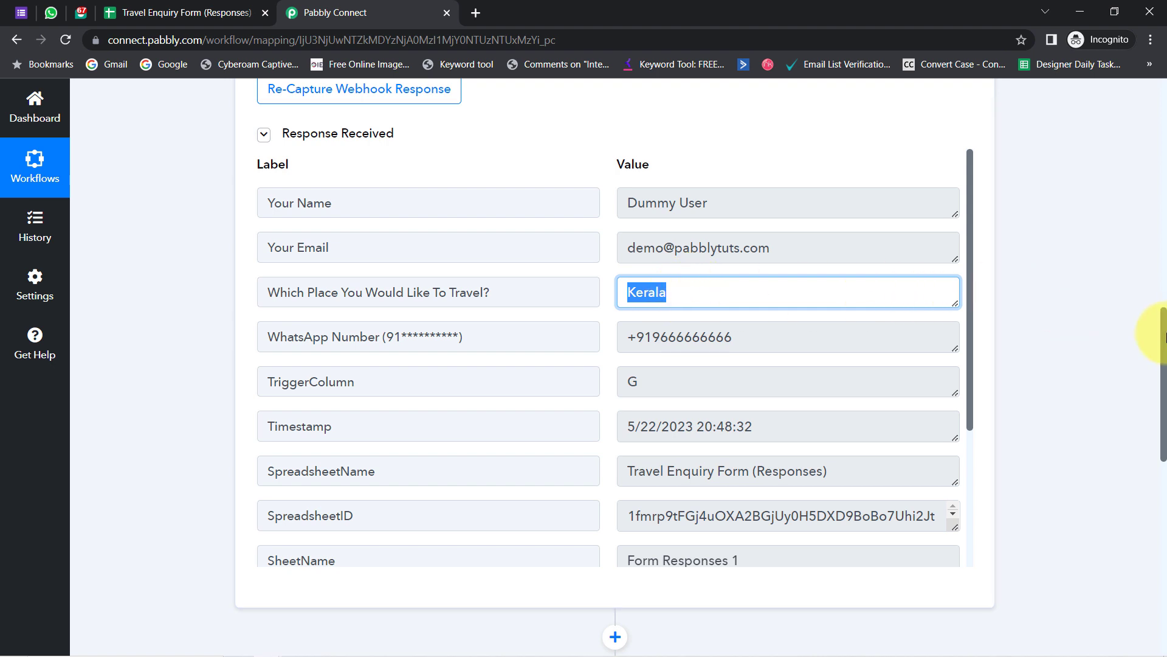
left_click_drag(1154, 325, 1154, 438)
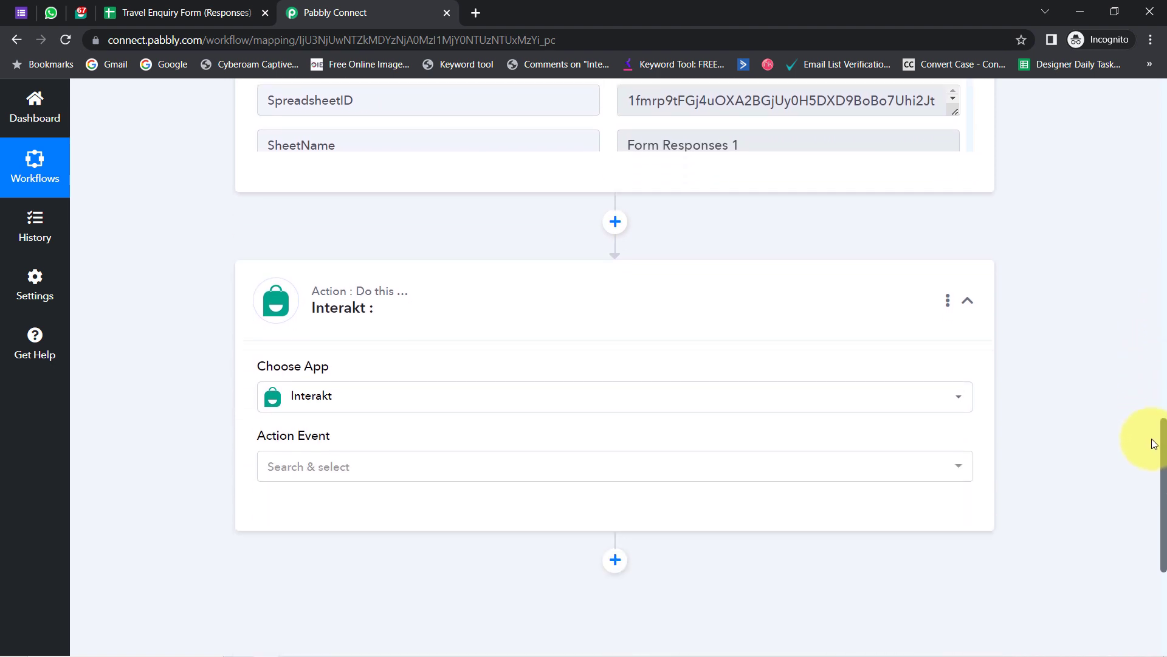
left_click(613, 219)
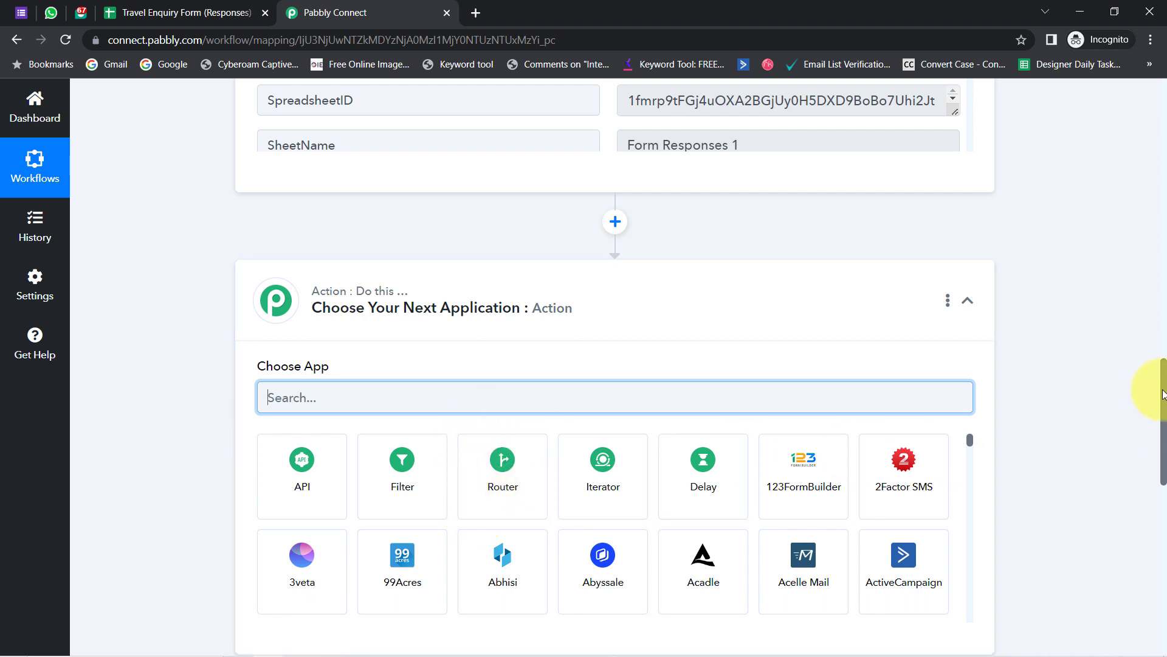
- Delete the Interakt action step and choose Router by Pabbly for the new second step
left_click_drag(1162, 394, 1163, 489)
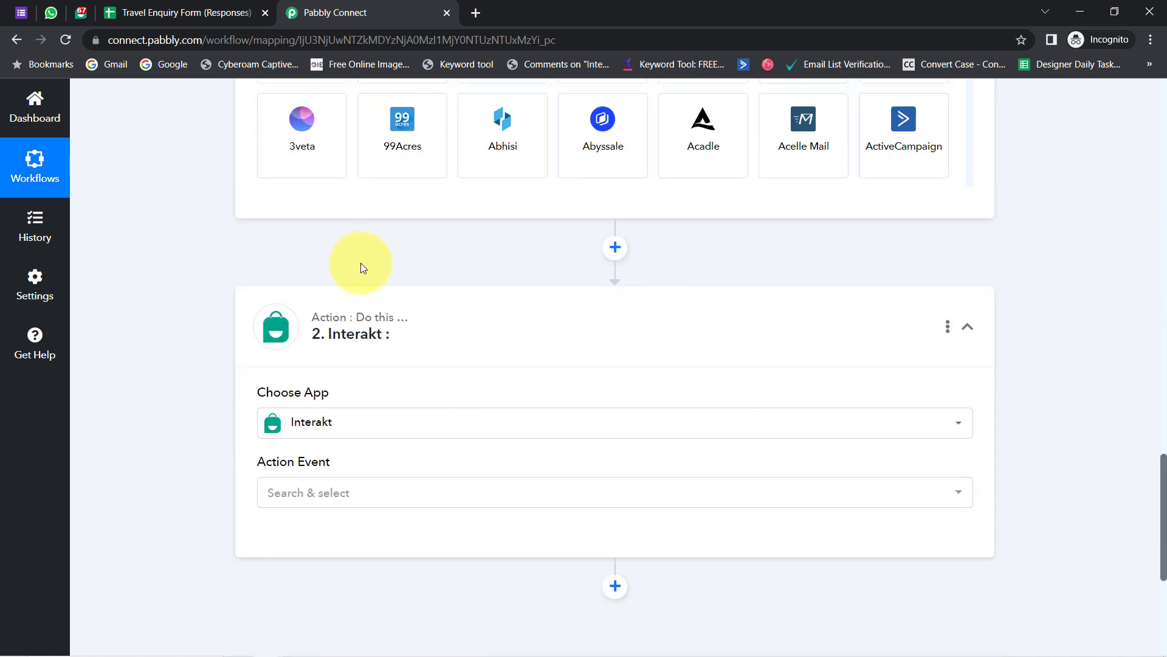
left_click(948, 329)
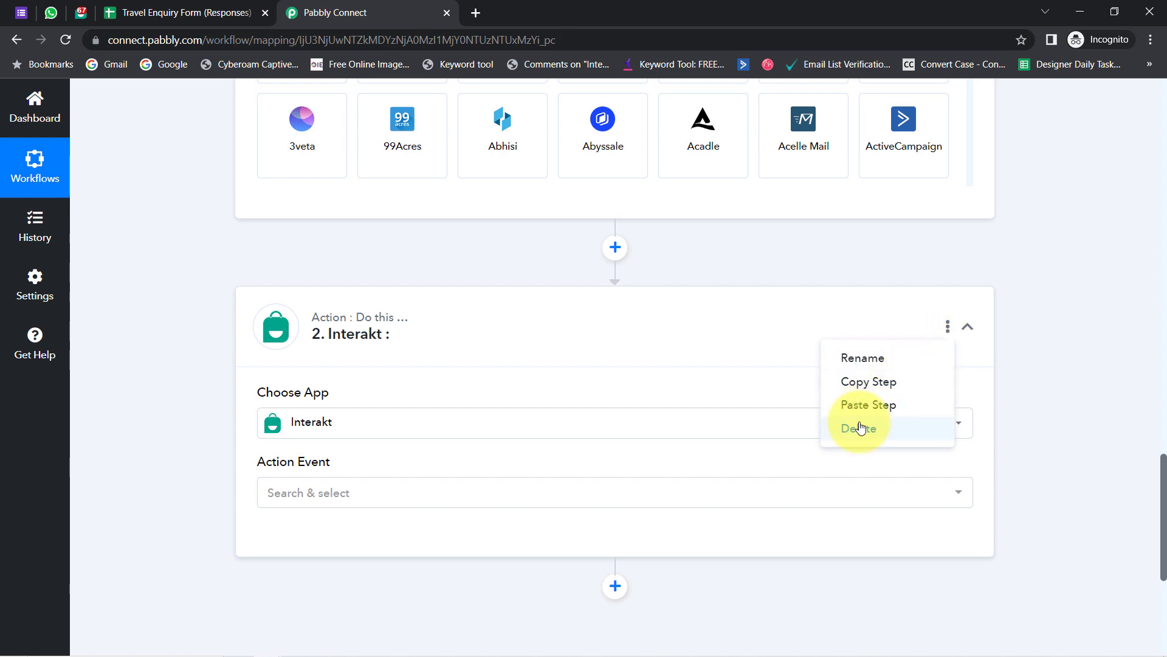
left_click(860, 426)
left_click(563, 441)
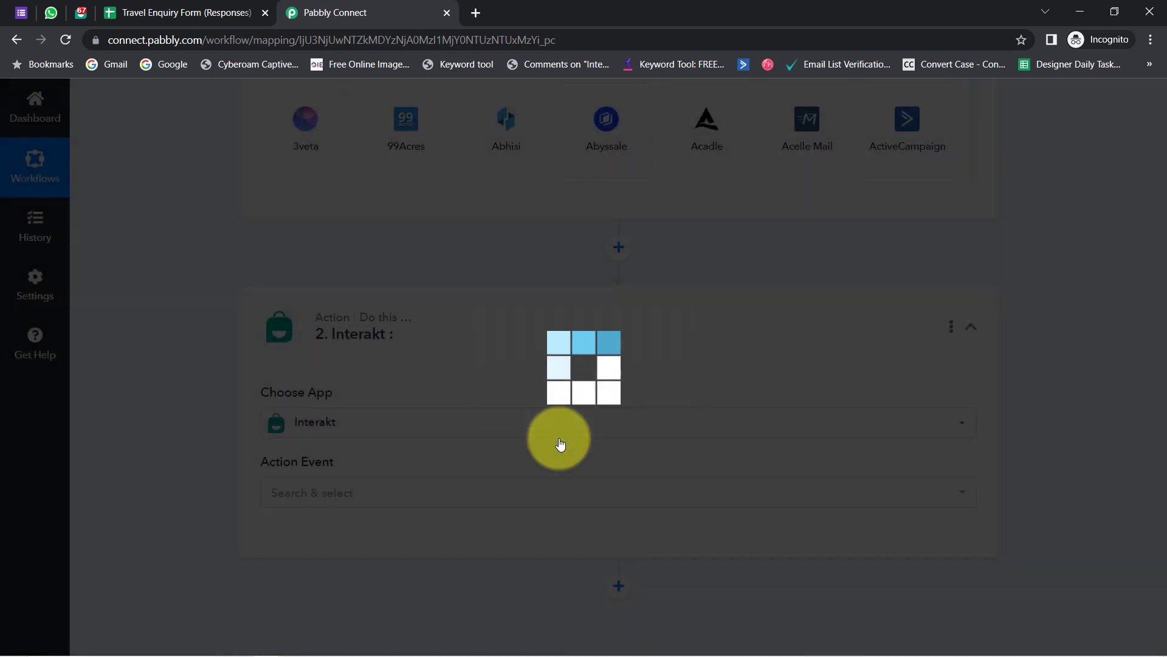
left_click(580, 446)
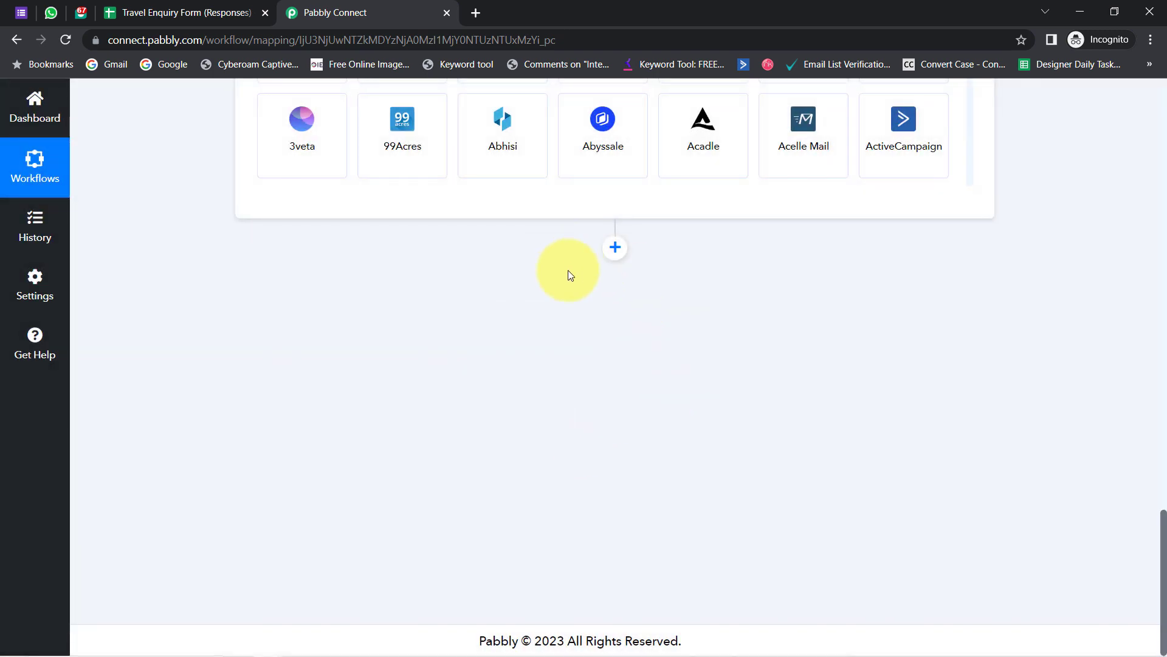
left_click_drag(1164, 528, 1158, 464)
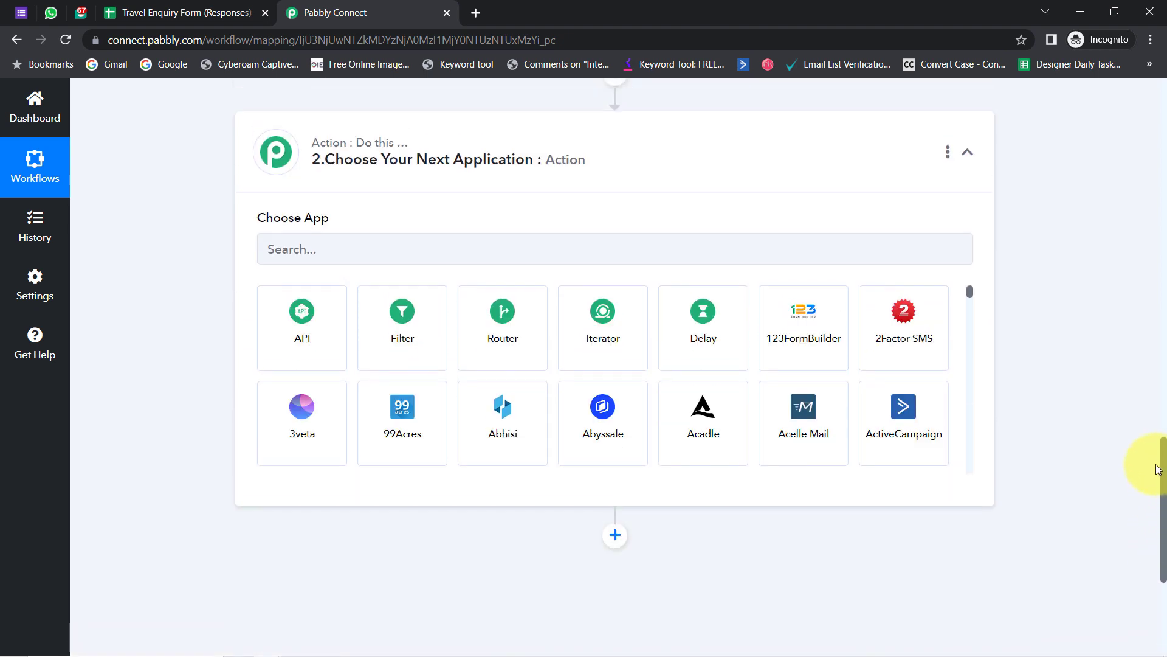
left_click(499, 327)
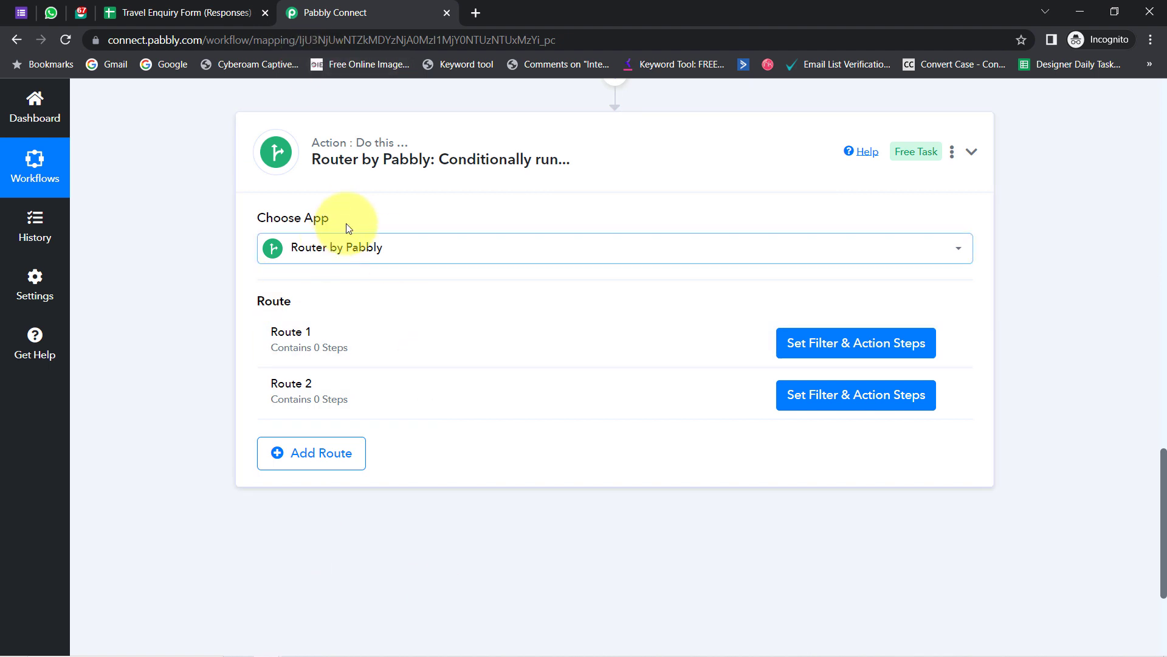
- Add Route 3 to the Router by Pabbly step beside Routes 1 and 2
left_click(290, 450)
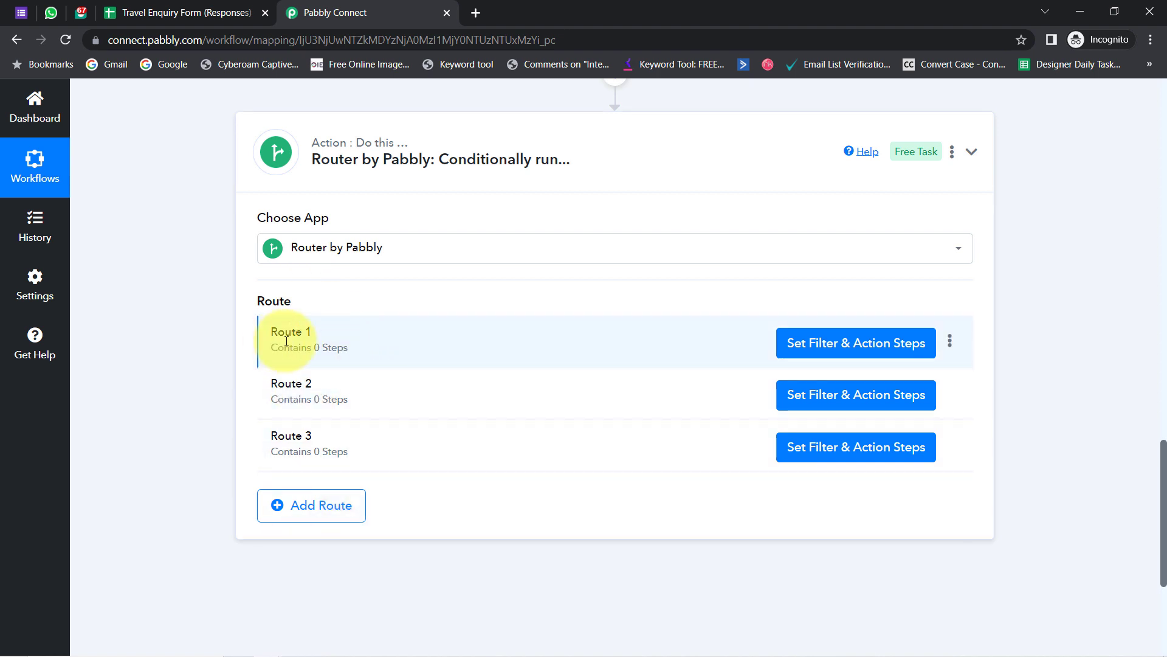
left_click_drag(278, 383, 318, 383)
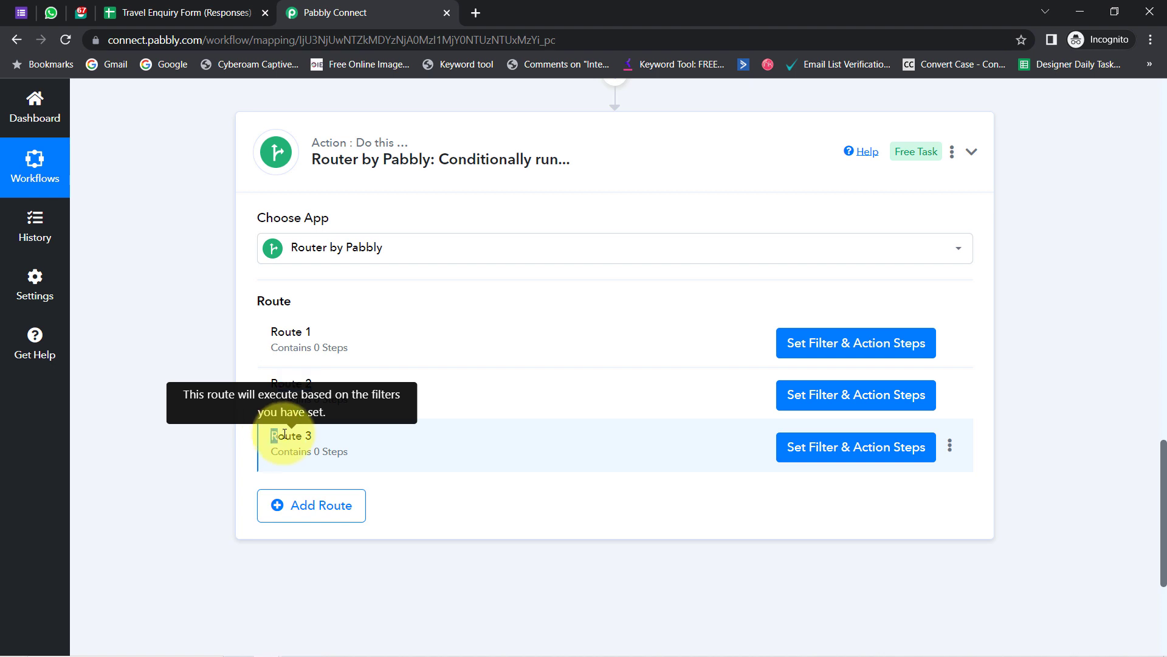
left_click_drag(285, 434, 315, 437)
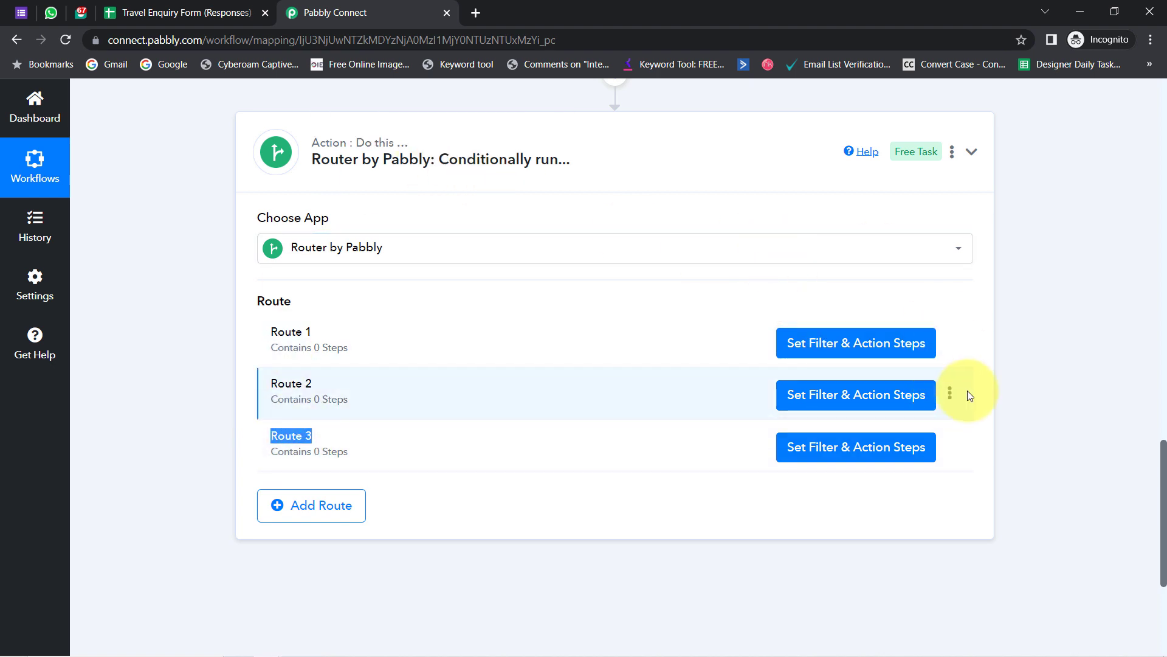
- Rename Route 1 to 'If the Response = Kerala'
left_click(950, 339)
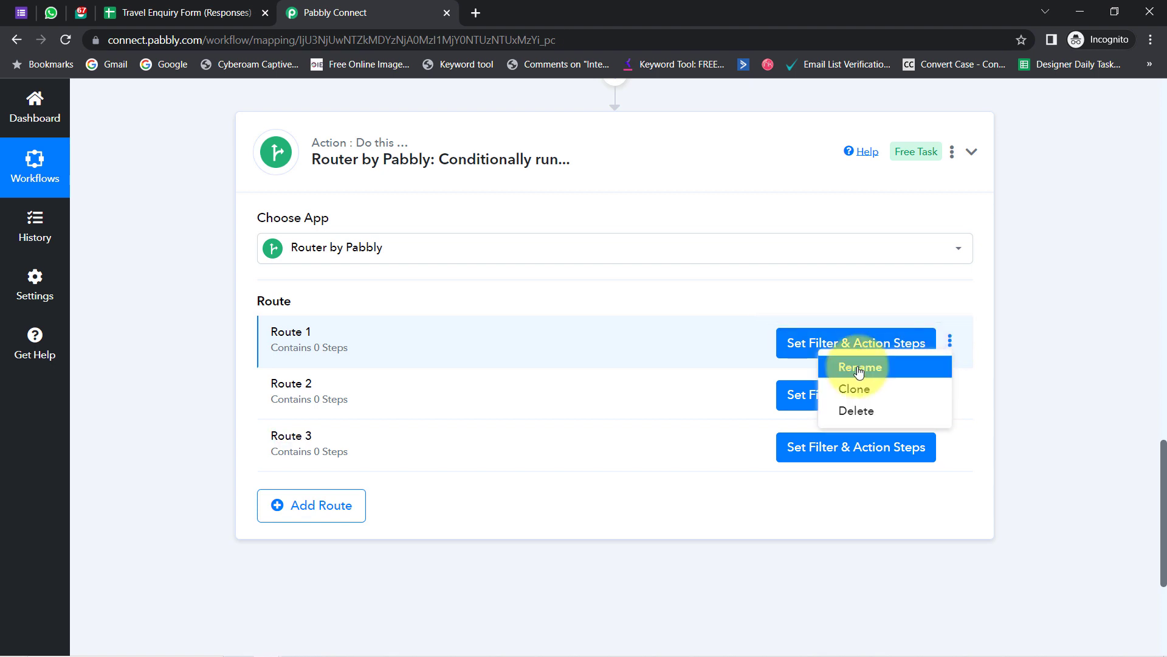
left_click(854, 367)
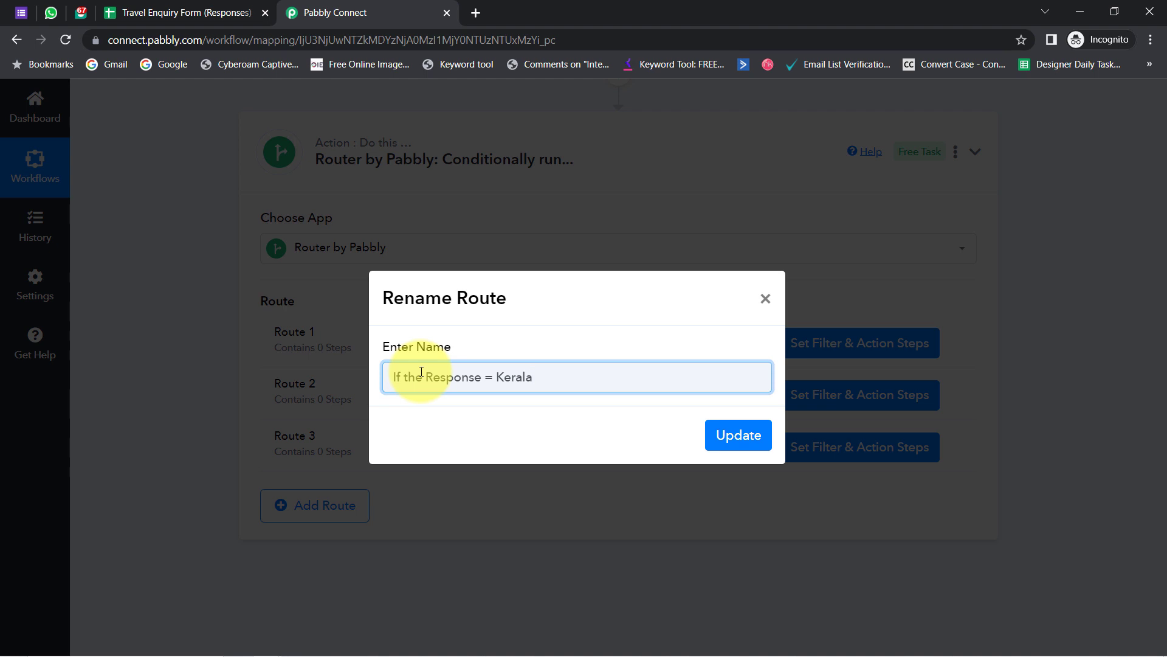
left_click(719, 439)
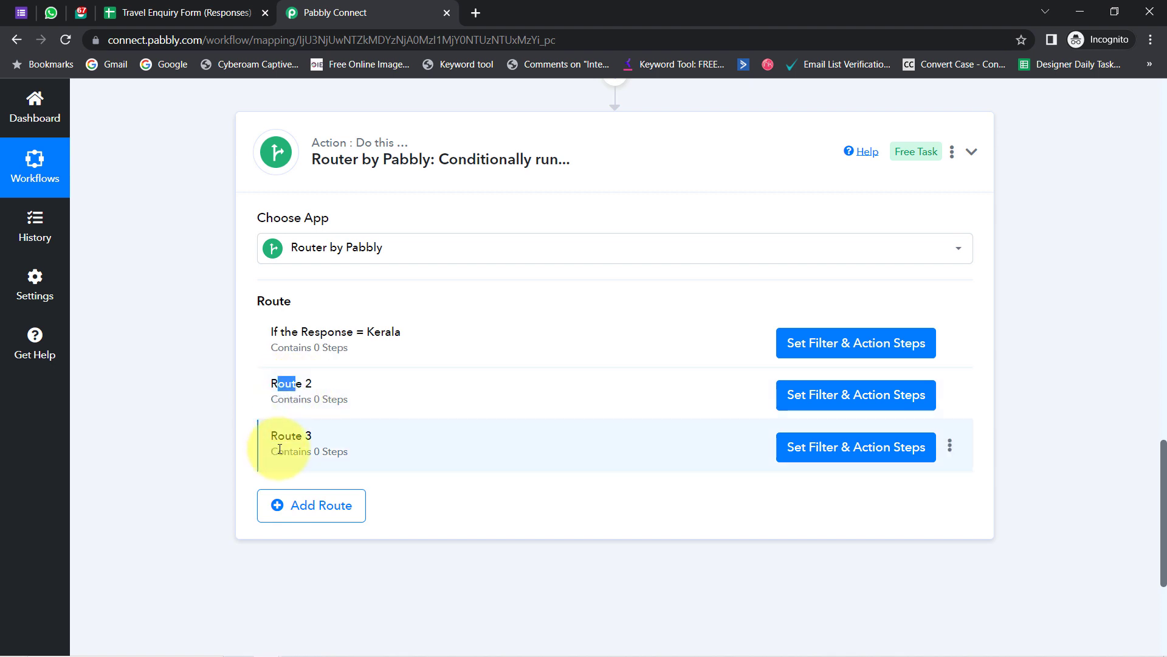
left_click_drag(278, 436, 322, 436)
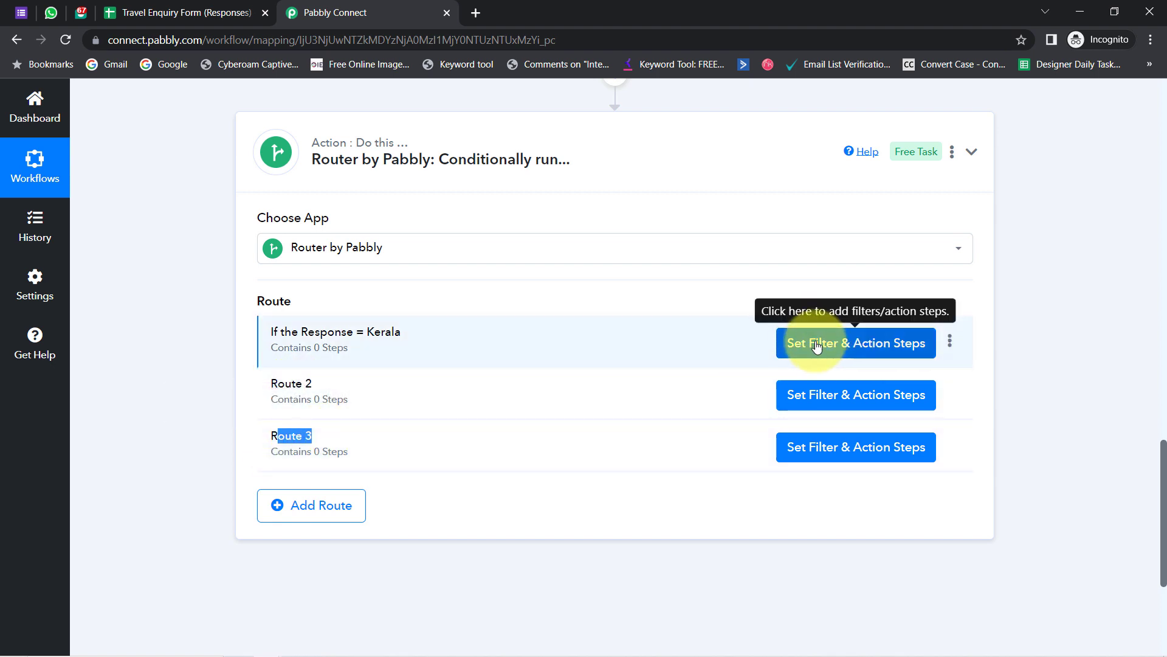
- Filter the Kerala route on 'Which Place You Would Like To Travel?' Equal to Kerala and run a test
left_click(858, 344)
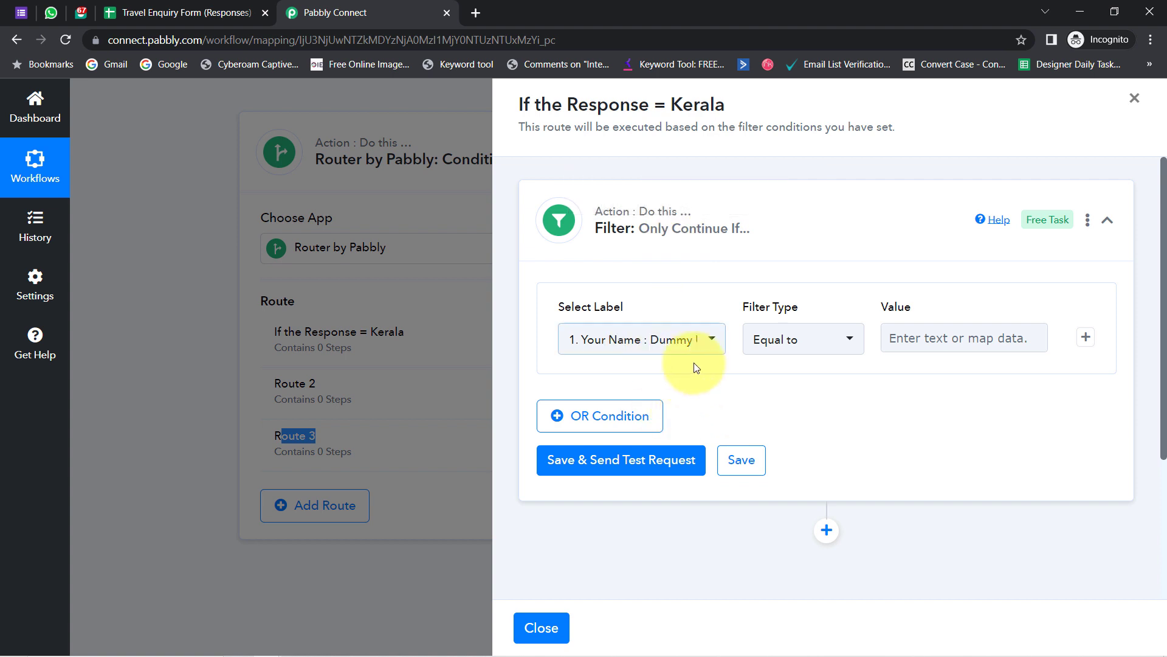
left_click(628, 344)
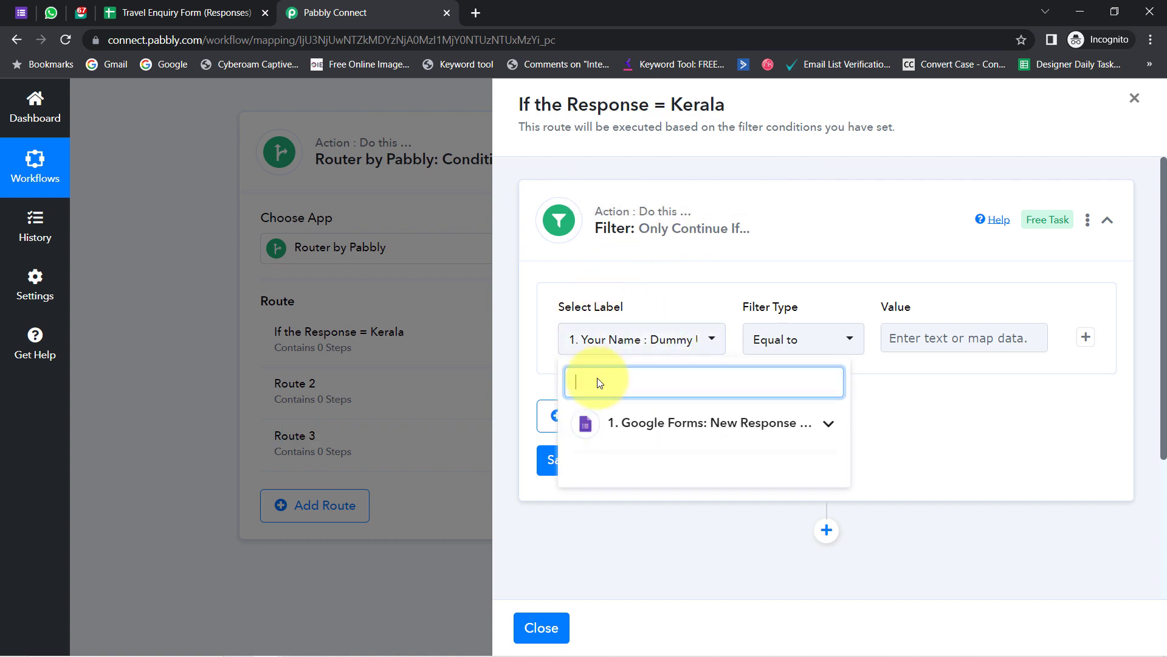
left_click(625, 425)
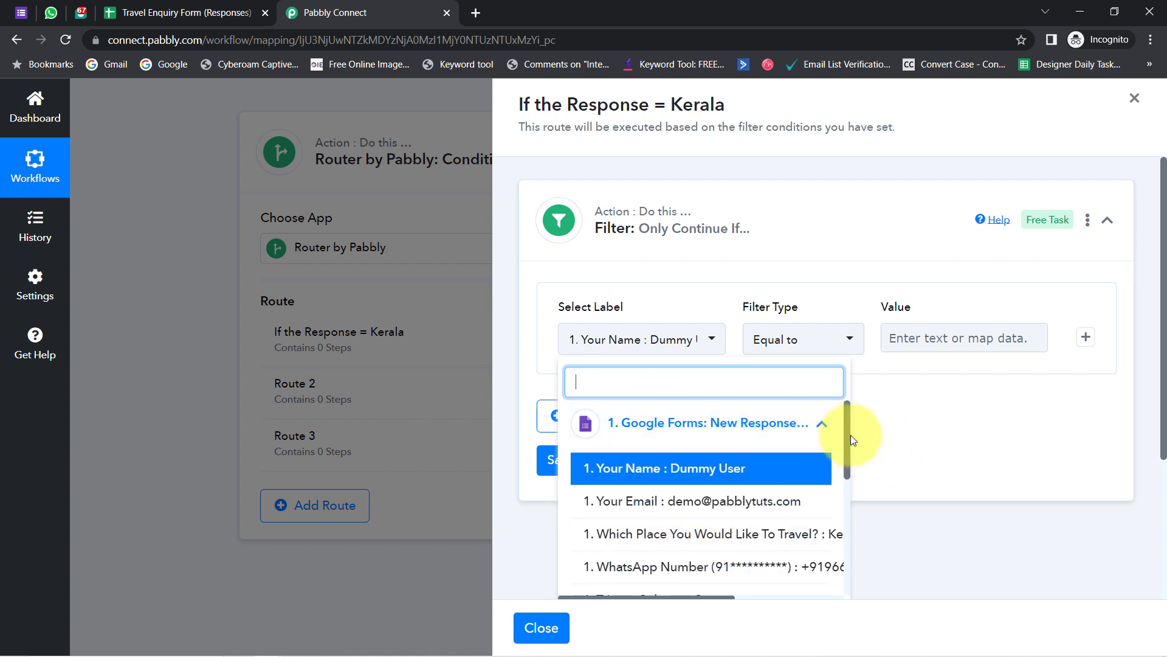
left_click_drag(845, 435, 845, 453)
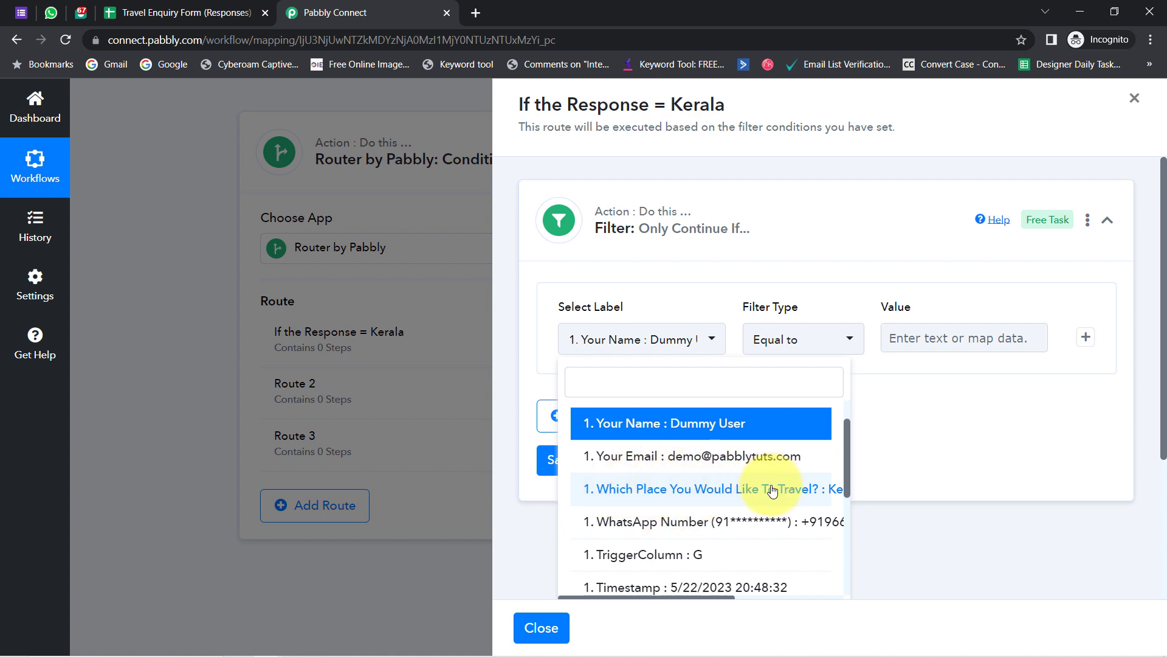
left_click(794, 490)
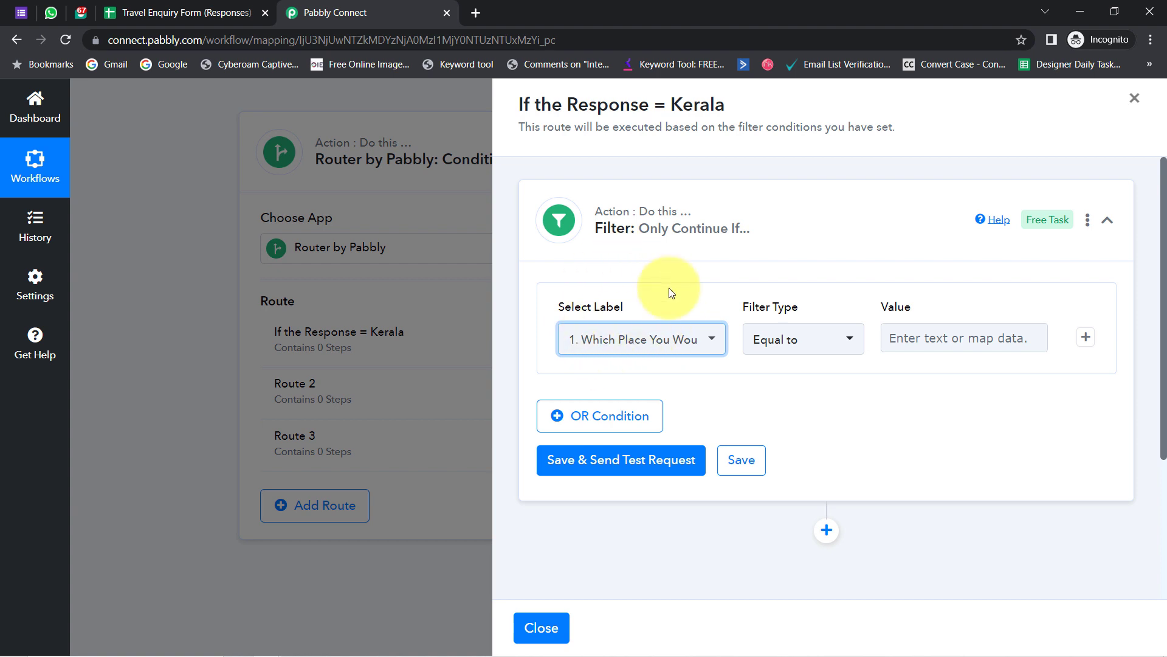
left_click(898, 341)
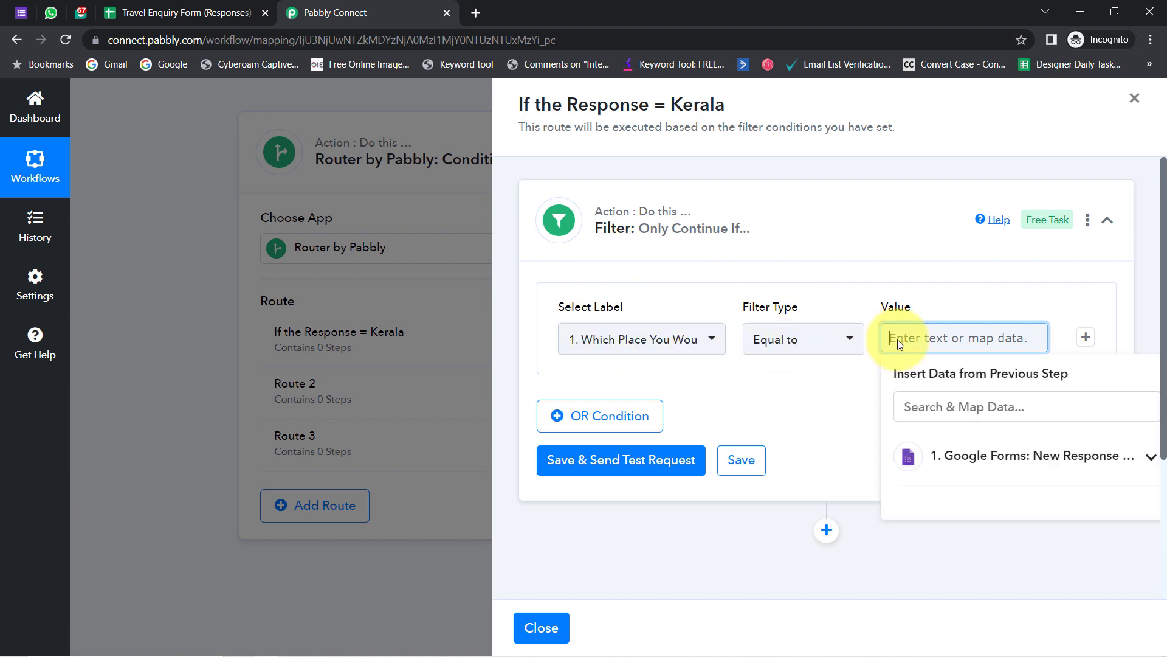
type("Kerala")
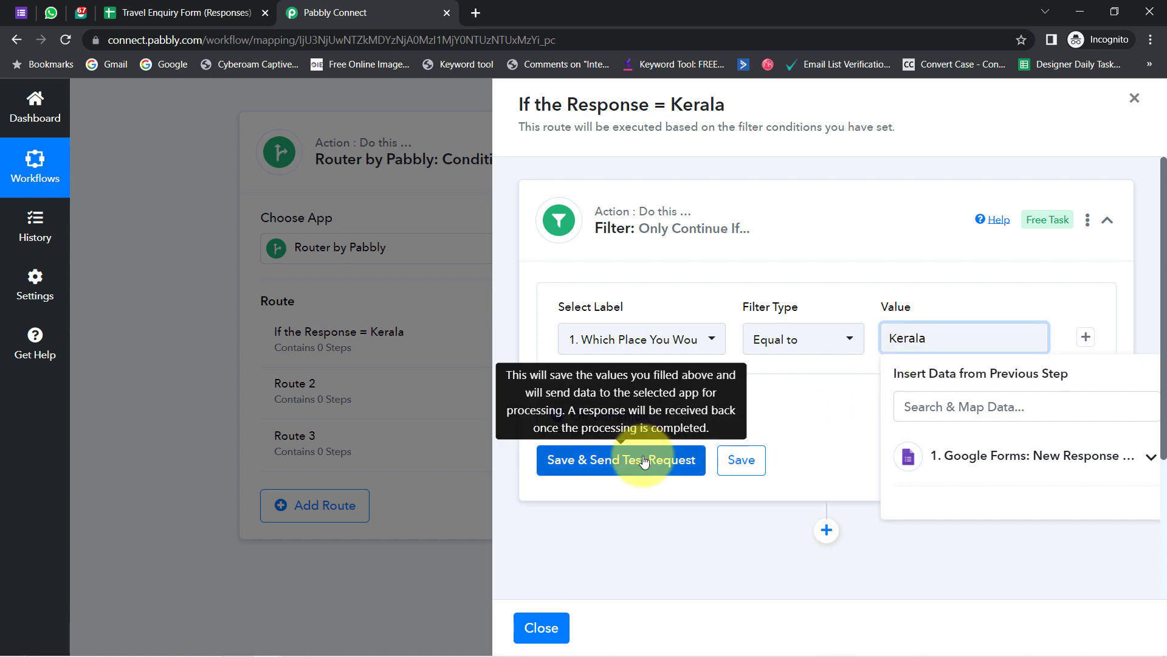
left_click(643, 459)
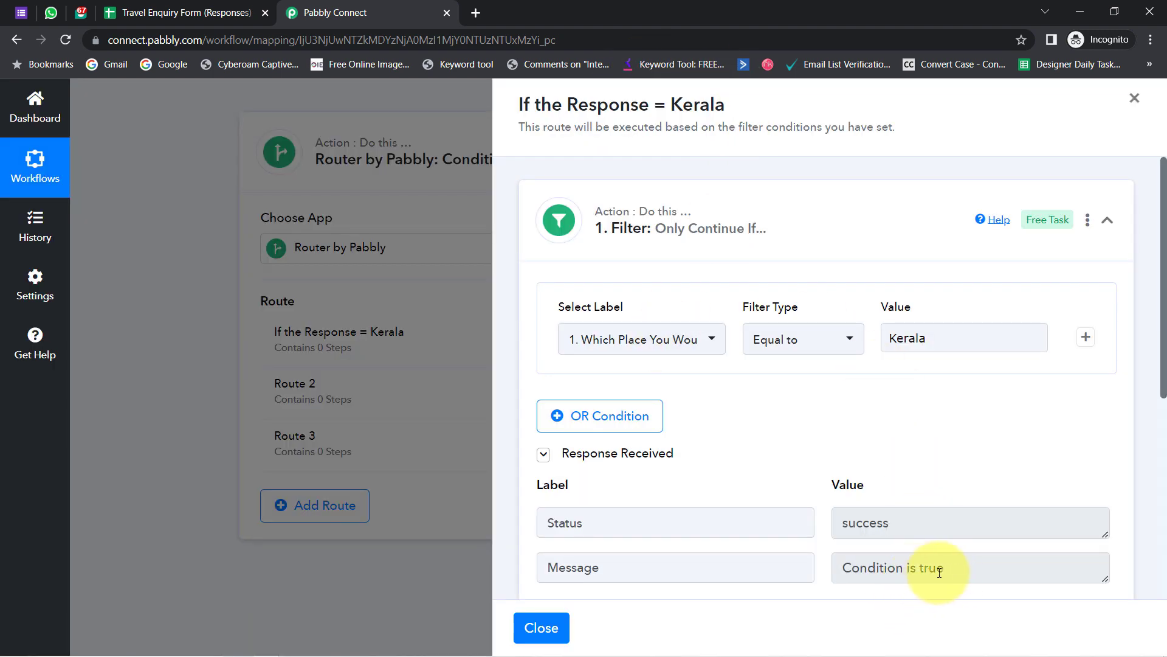
- Verify the 'Condition is true' test result and the Kerala value in the route title
left_click_drag(946, 567, 830, 568)
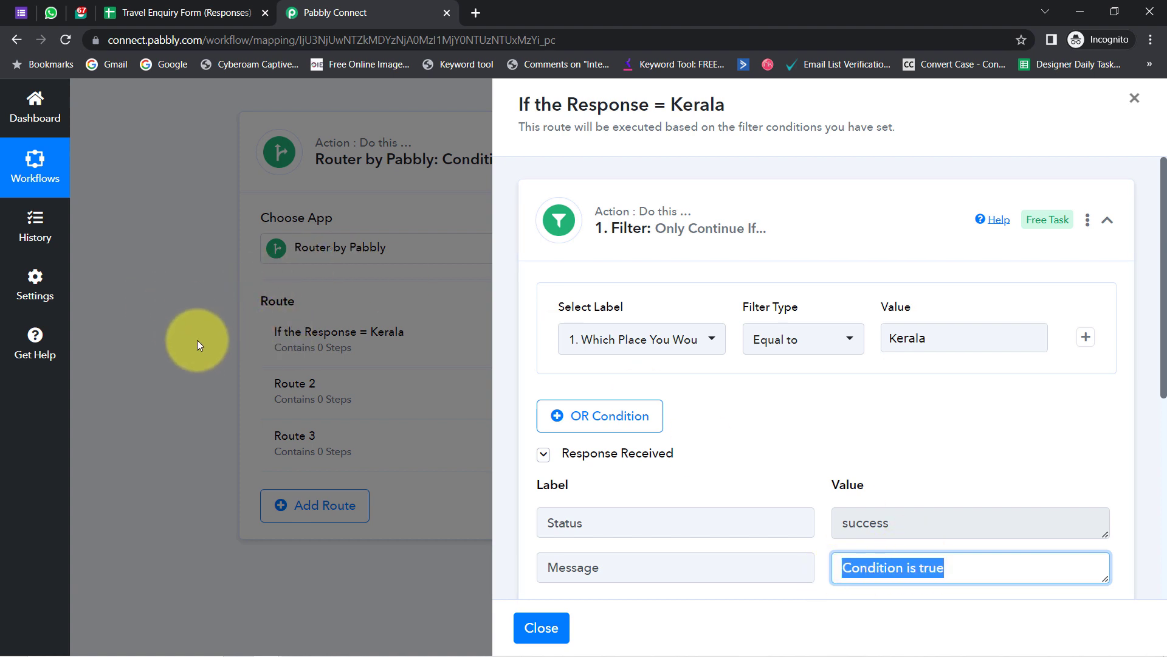
double_click(900, 339)
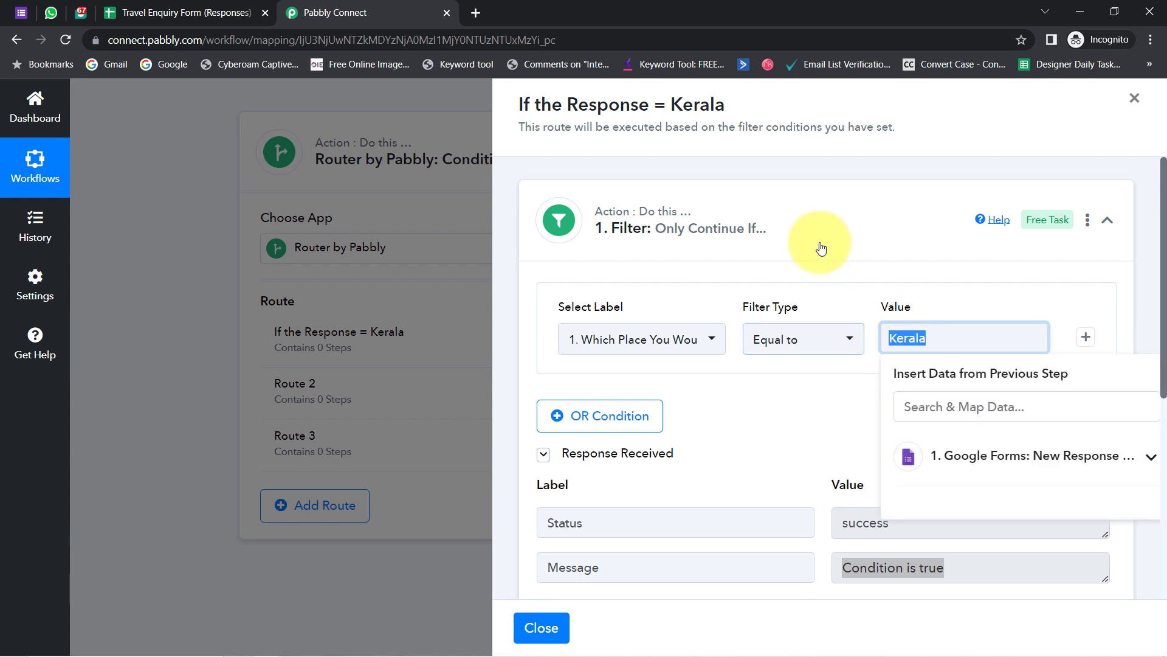
left_click(852, 227)
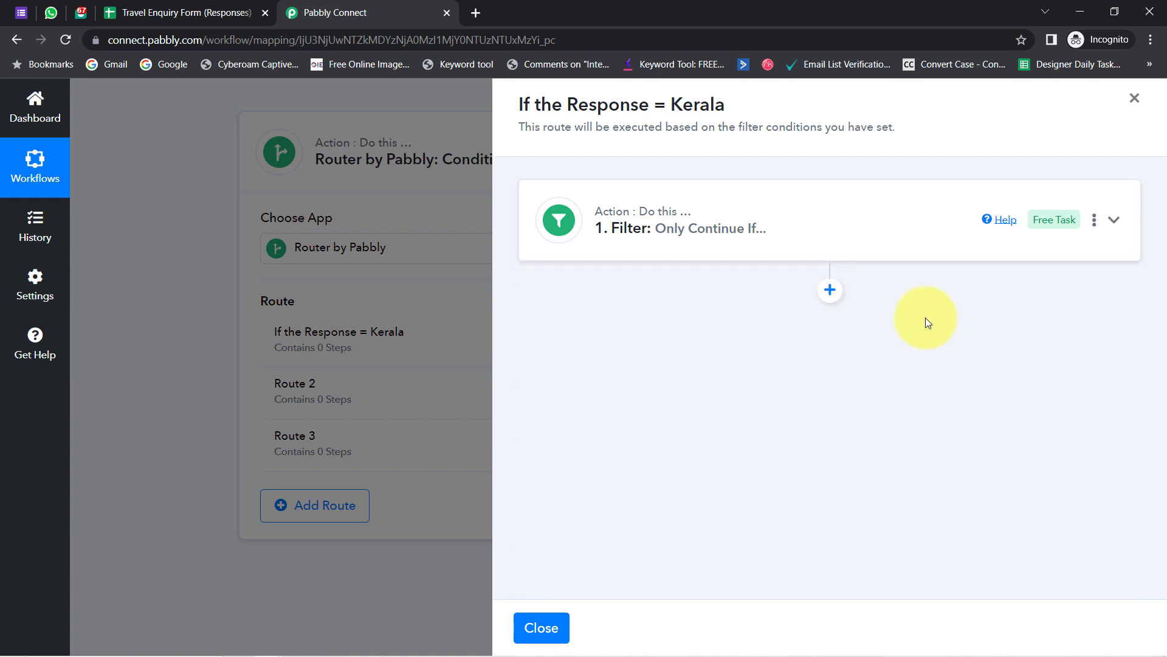
left_click(881, 250)
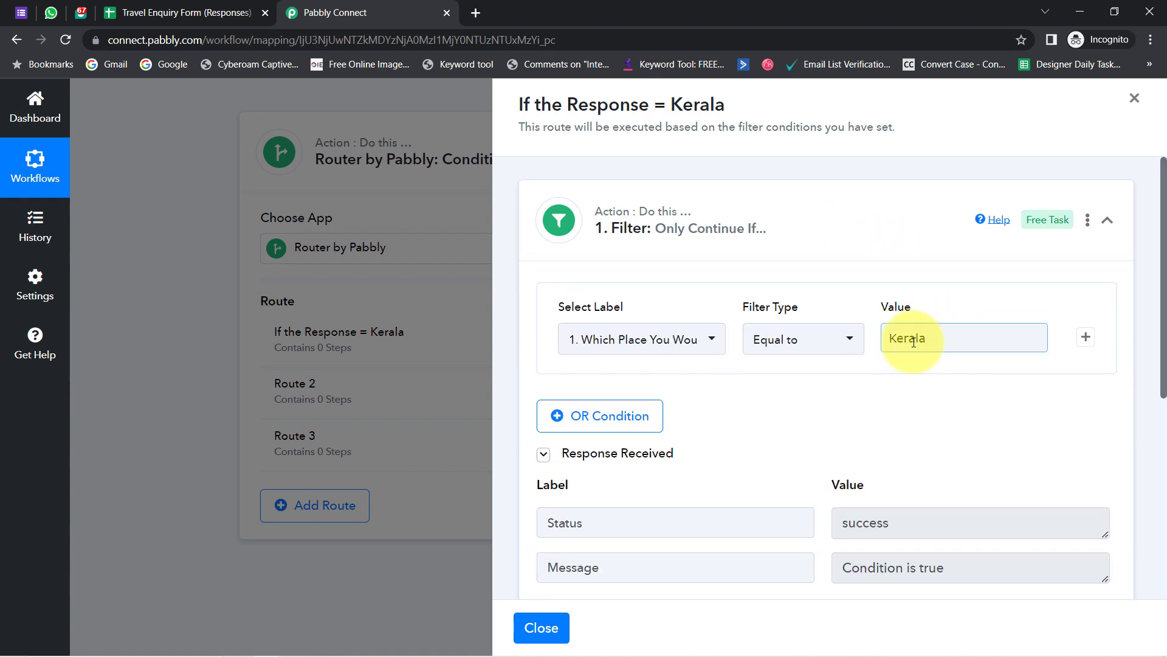
left_click_drag(944, 567, 860, 567)
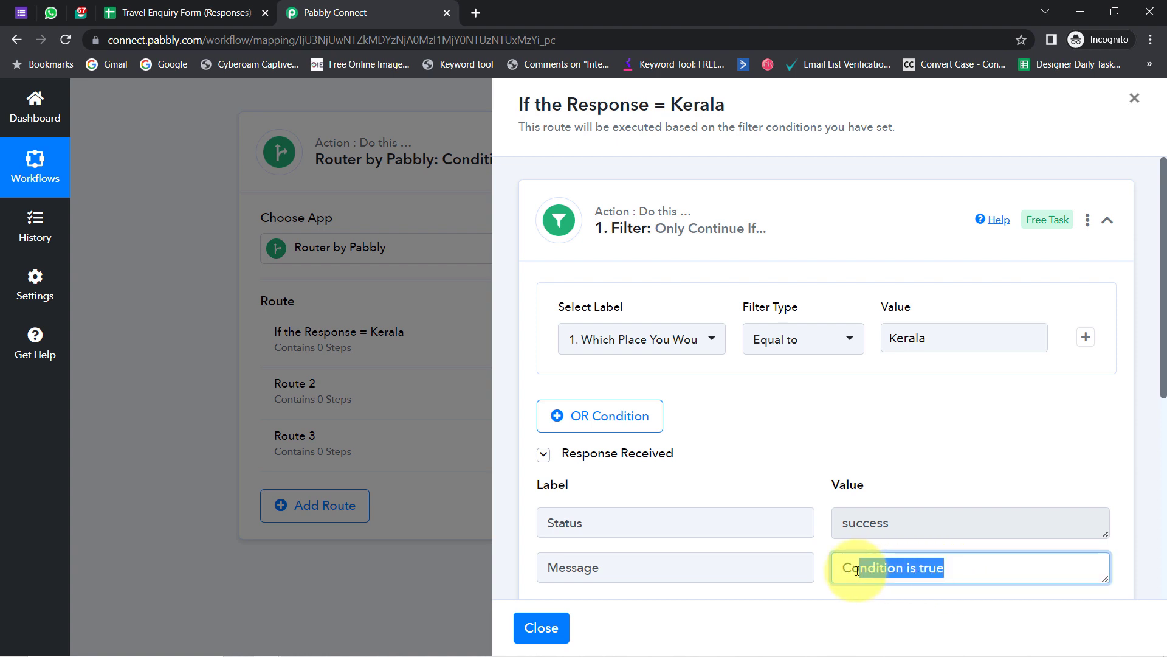
left_click_drag(697, 94, 730, 99)
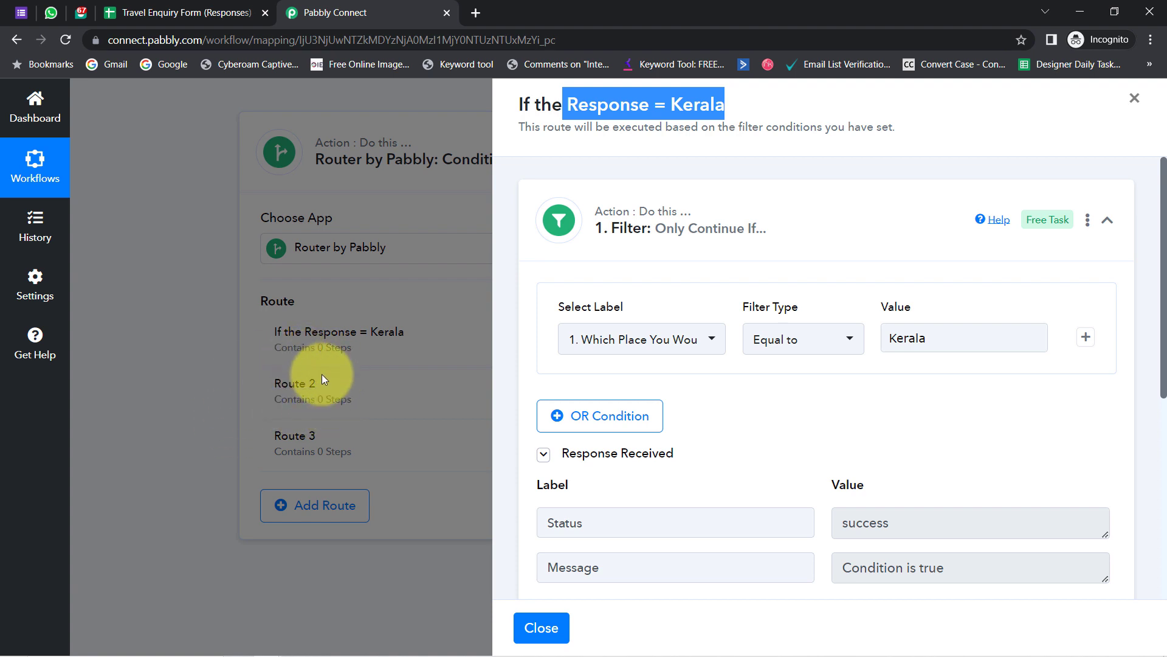
left_click(719, 222)
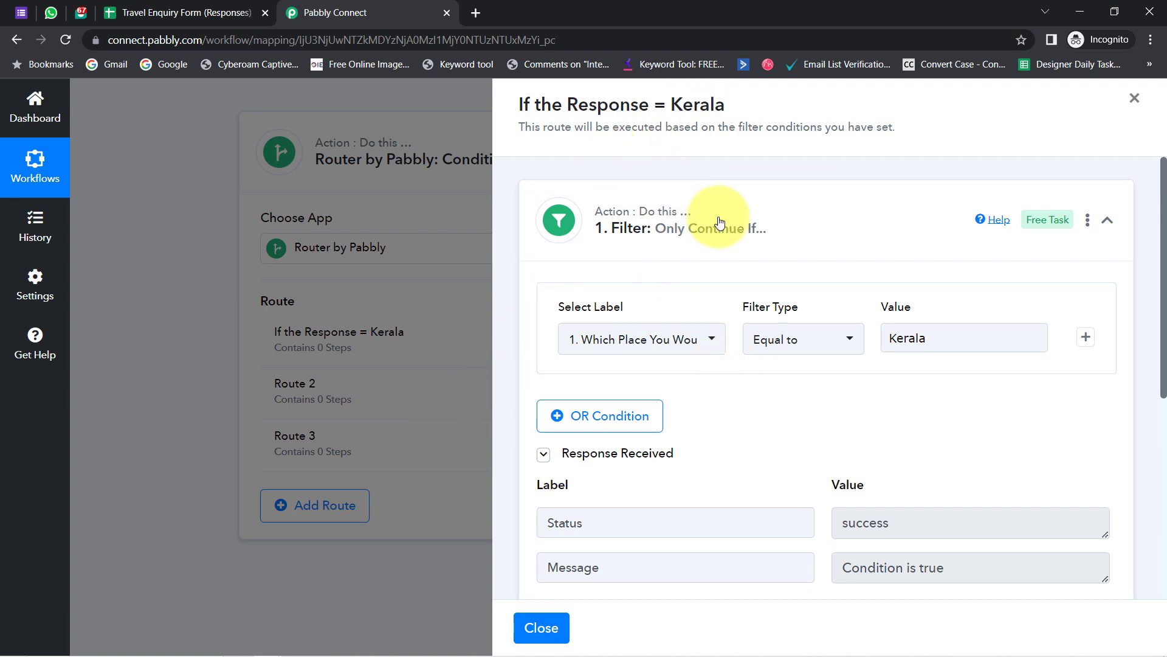
left_click_drag(620, 105, 755, 105)
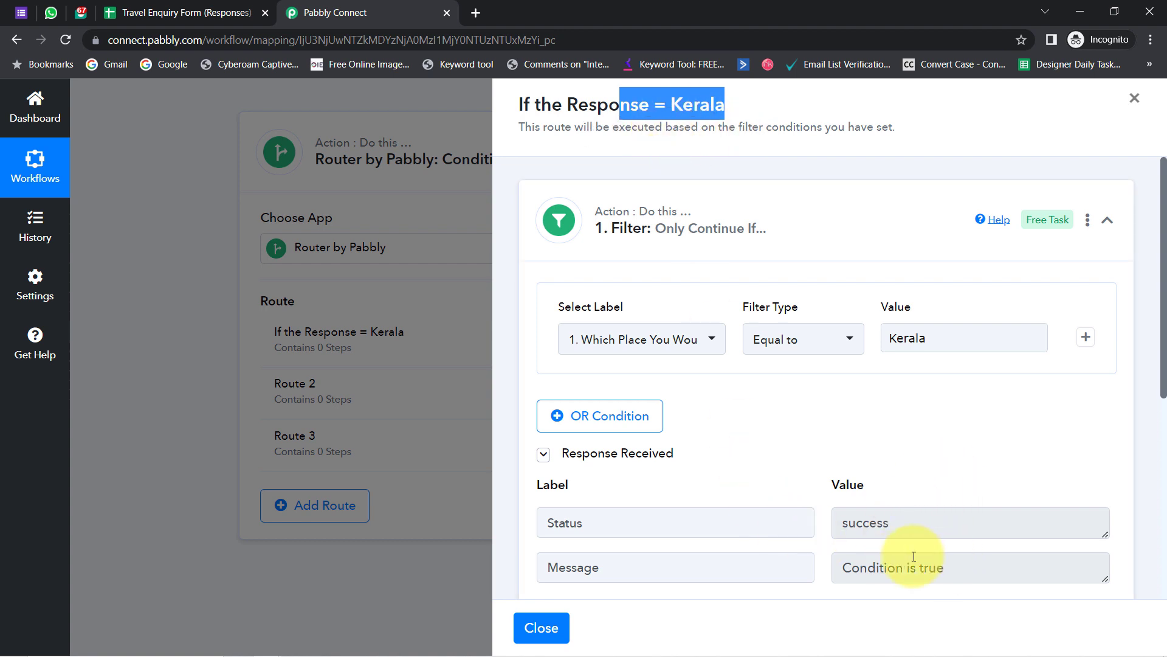
left_click_drag(1163, 293, 1158, 507)
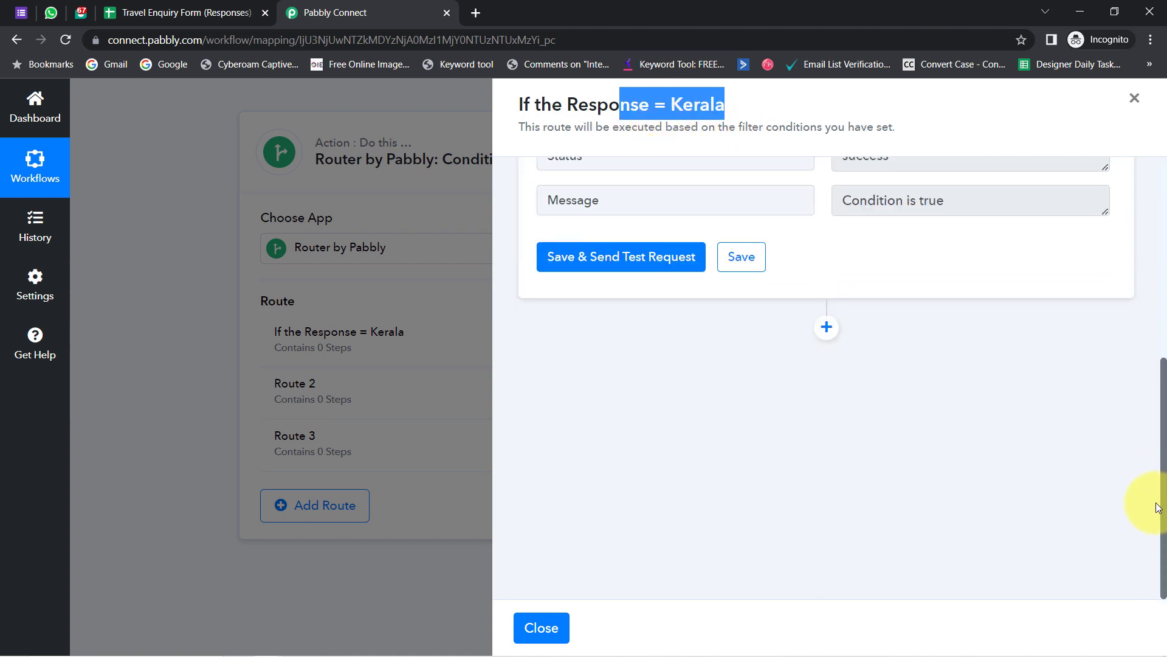
- Add an Interakt action with the Send WhatsApp Template Message event after the Kerala filter
left_click(837, 330)
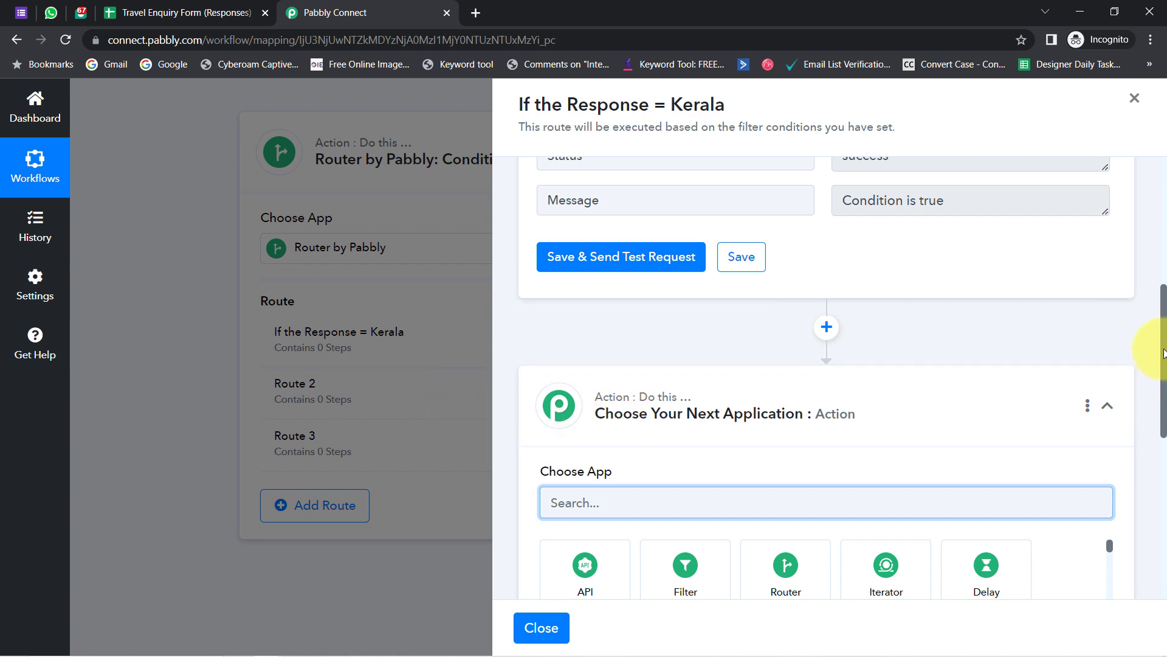
left_click_drag(1163, 339, 1164, 404)
scroll(810, 243, "down", 2)
left_click(676, 270)
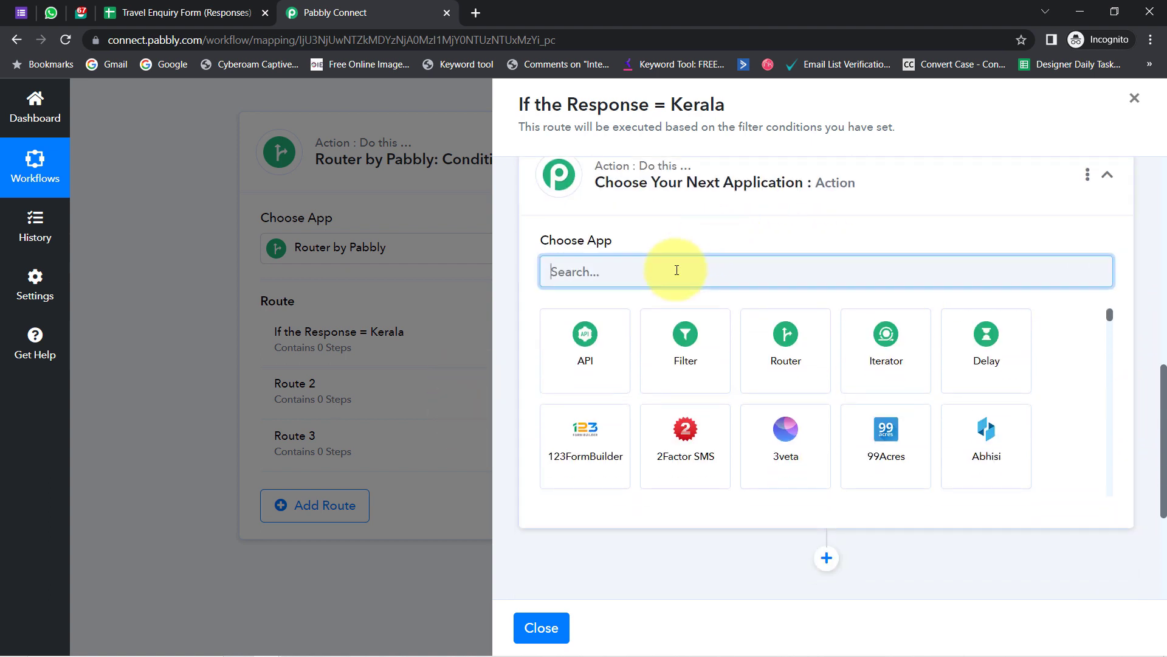
type("inte")
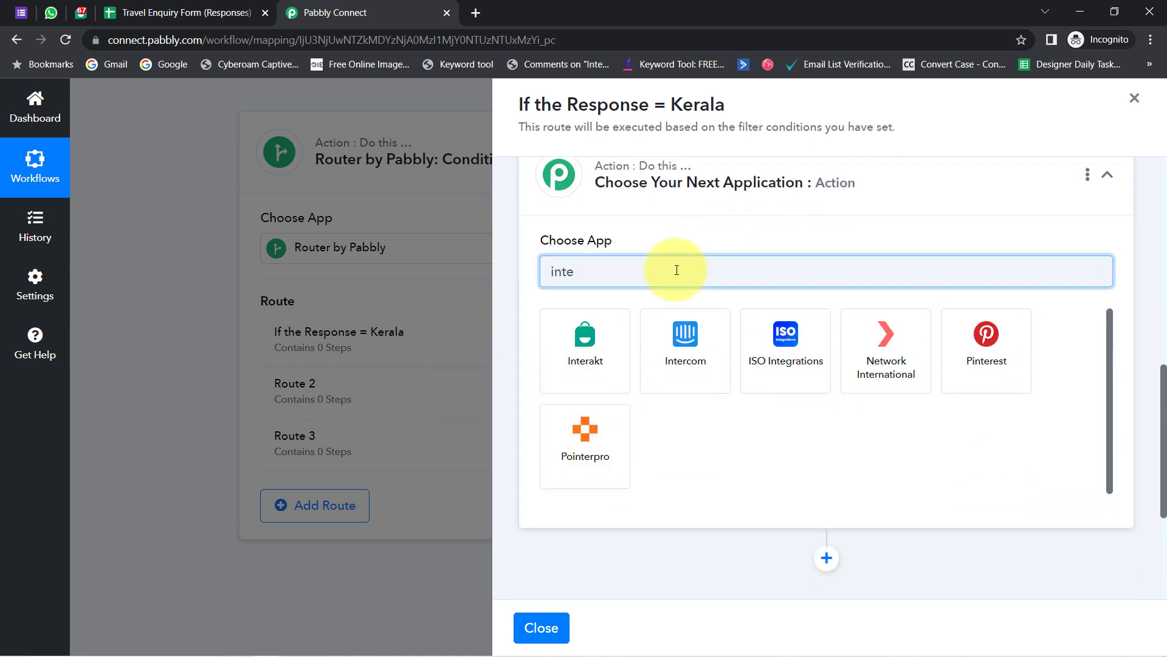
left_click(581, 365)
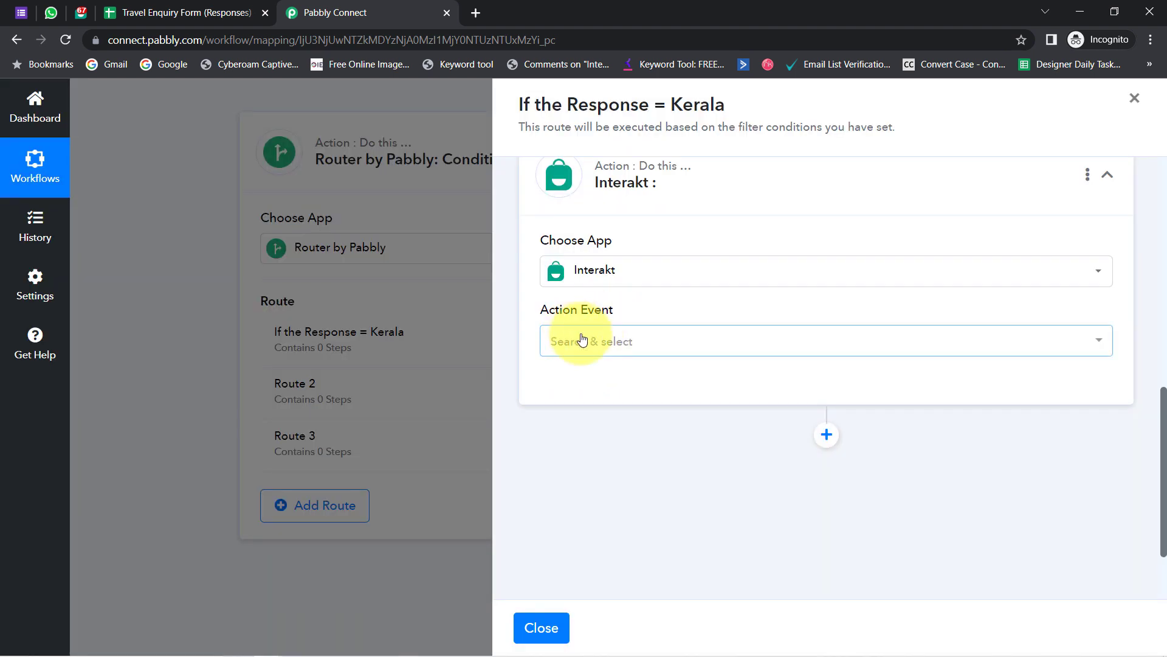
left_click(586, 339)
left_click(584, 415)
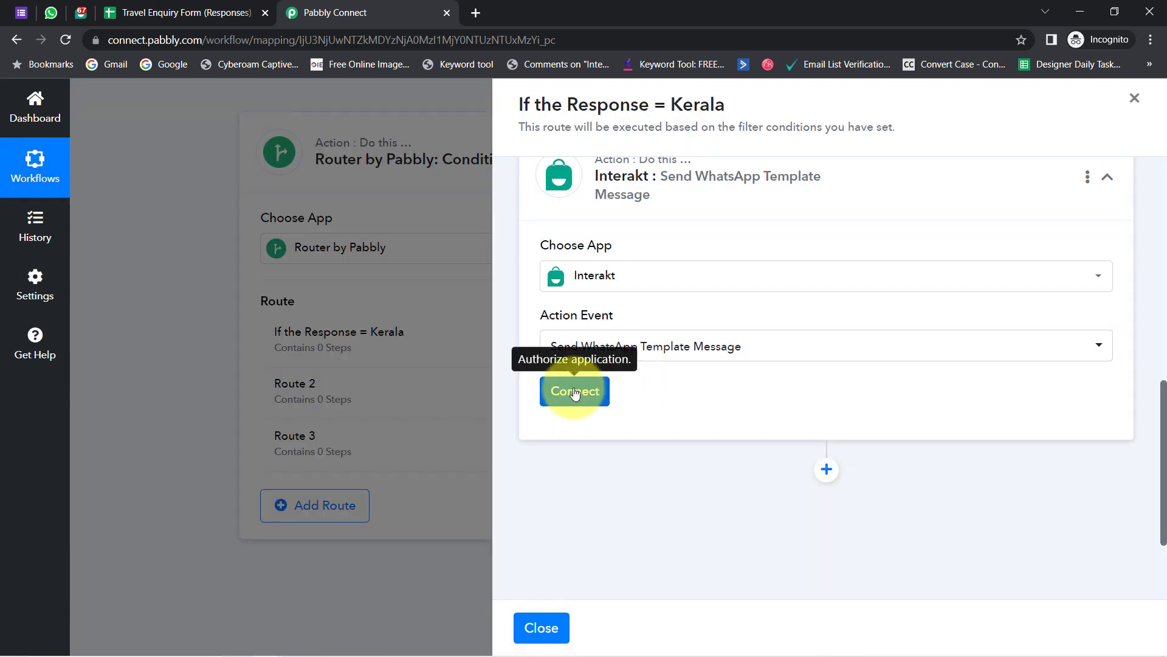
- Start a new Interakt connection, Interakt #28, and point out its Secret Key field
left_click(575, 391)
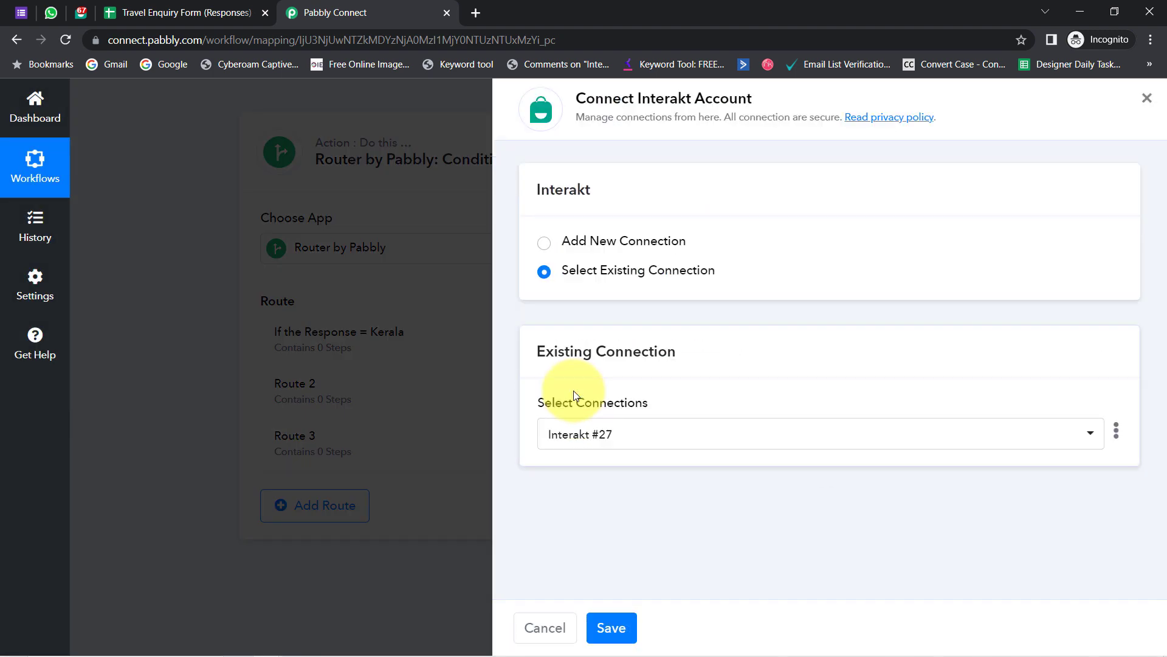
left_click(621, 245)
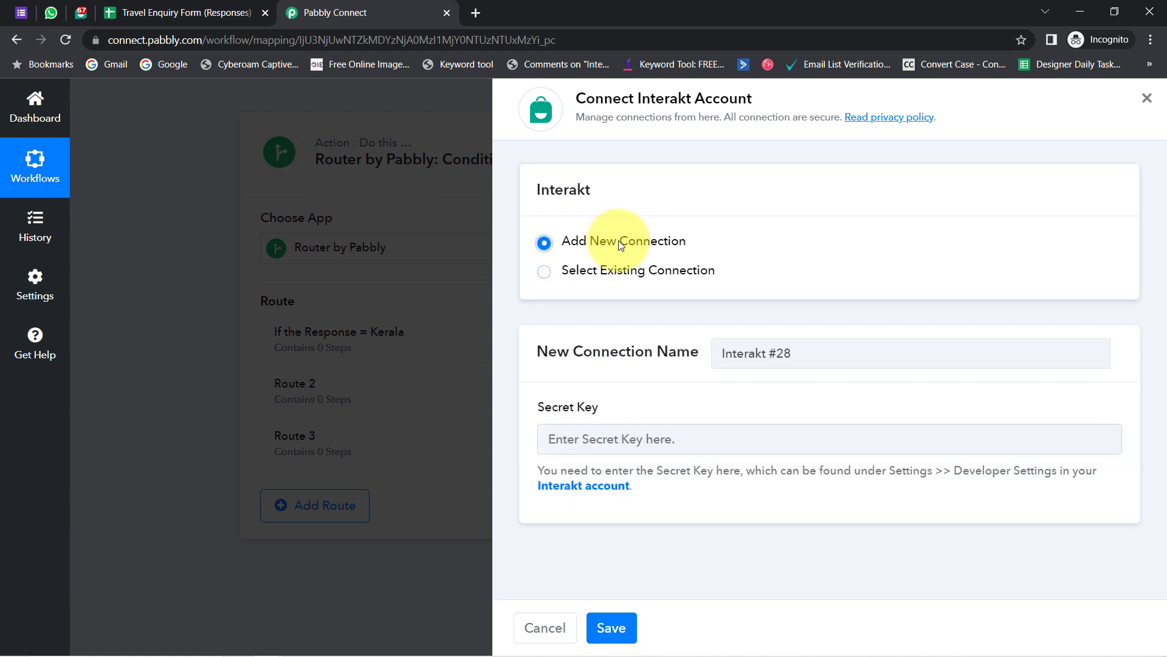
left_click_drag(553, 407, 605, 412)
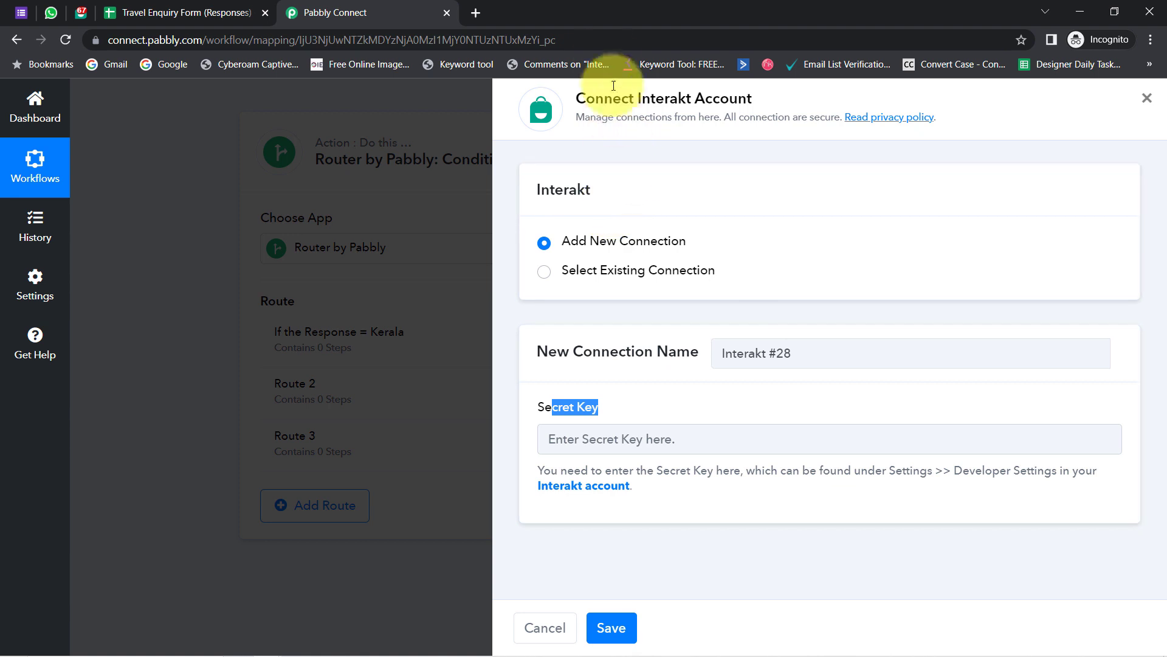
left_click_drag(598, 101, 701, 111)
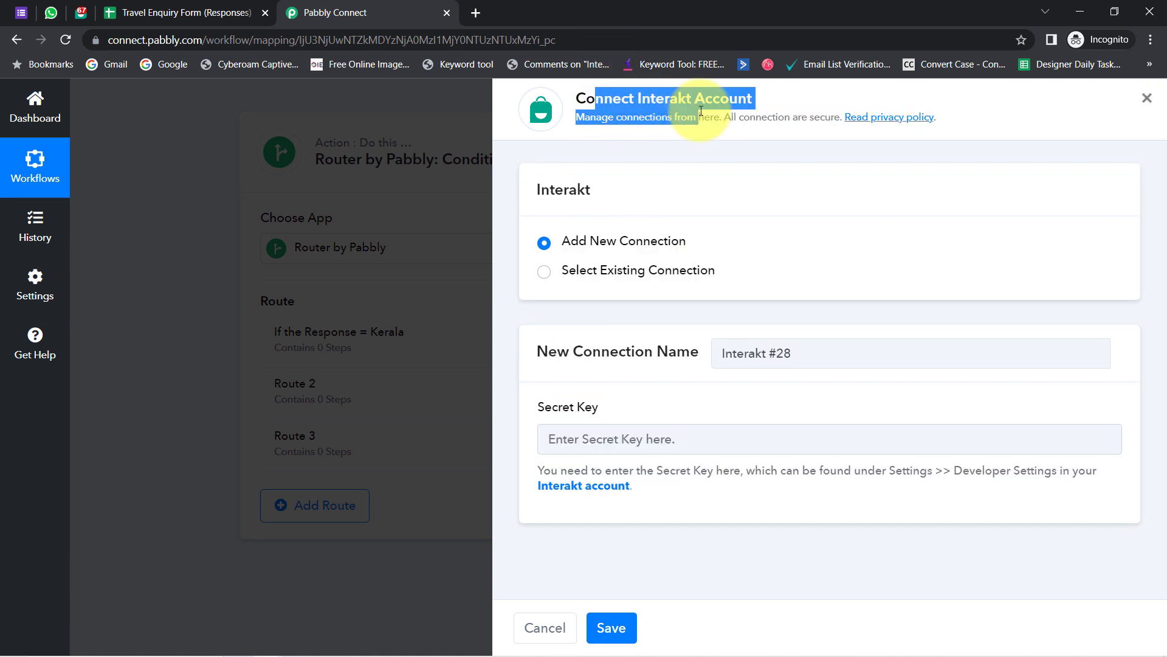
- Open the Interakt account link in a new tab and switch to it
right_click(609, 483)
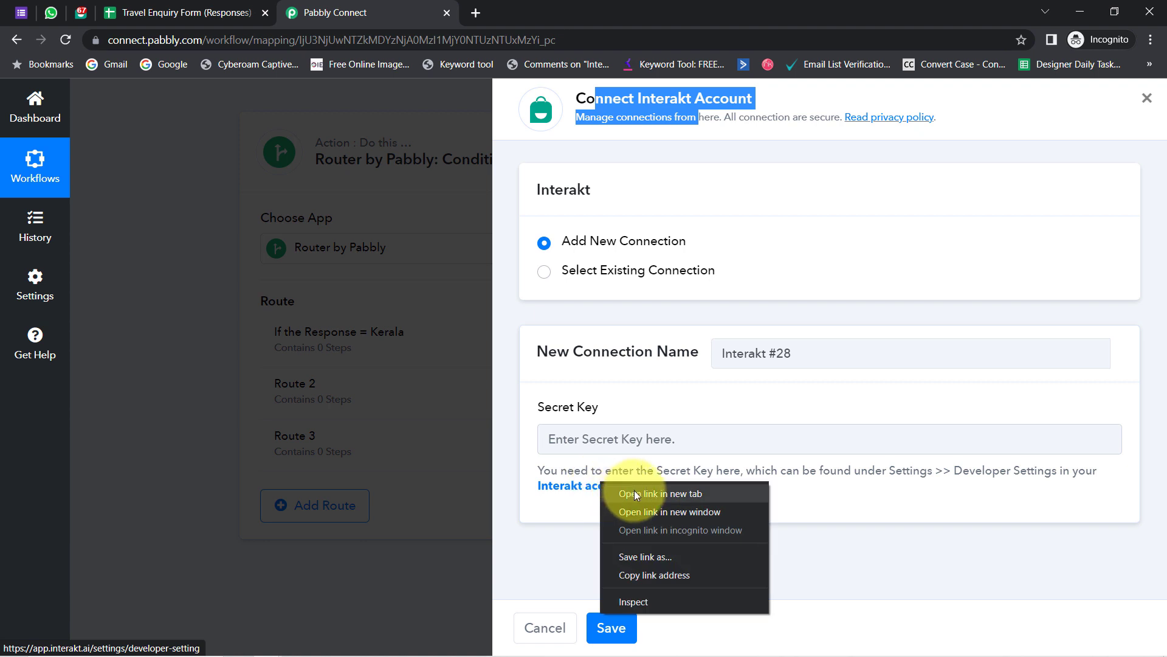
left_click(633, 492)
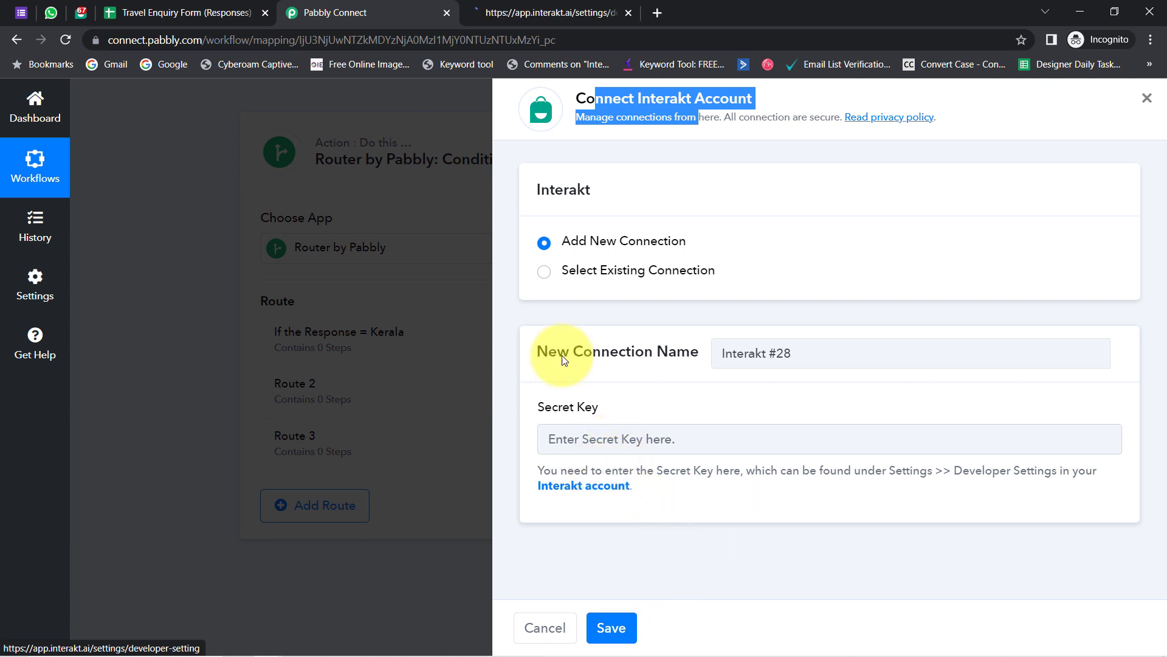
left_click(514, 6)
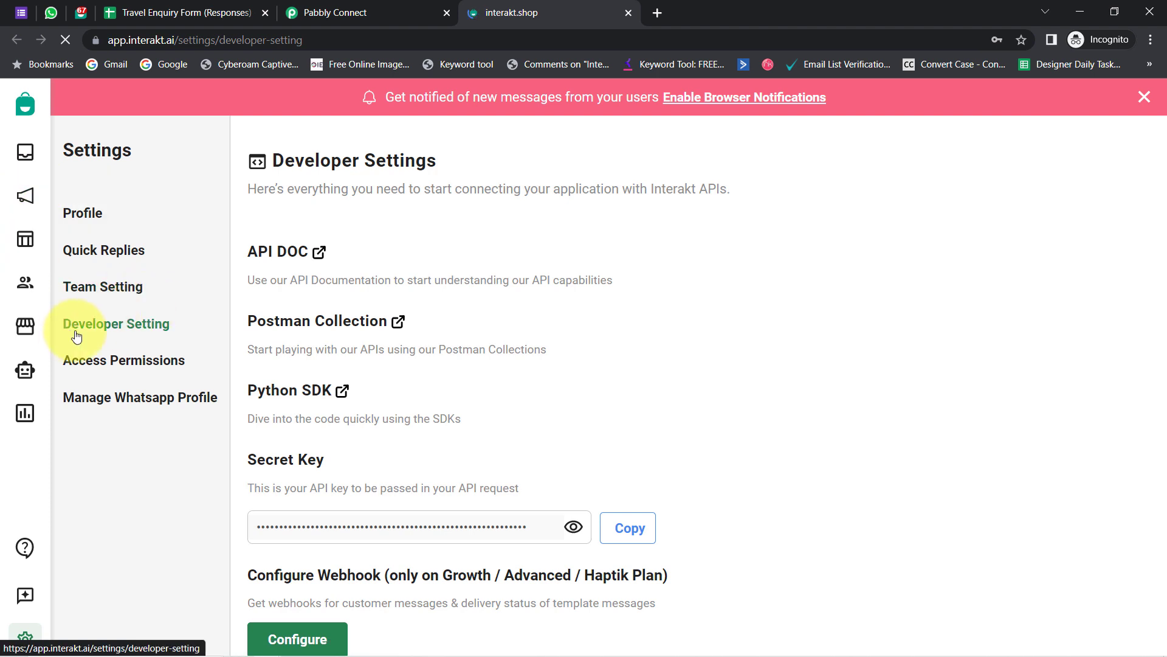
- Copy the Interakt Secret Key and go back to Pabbly Connect
left_click(639, 530)
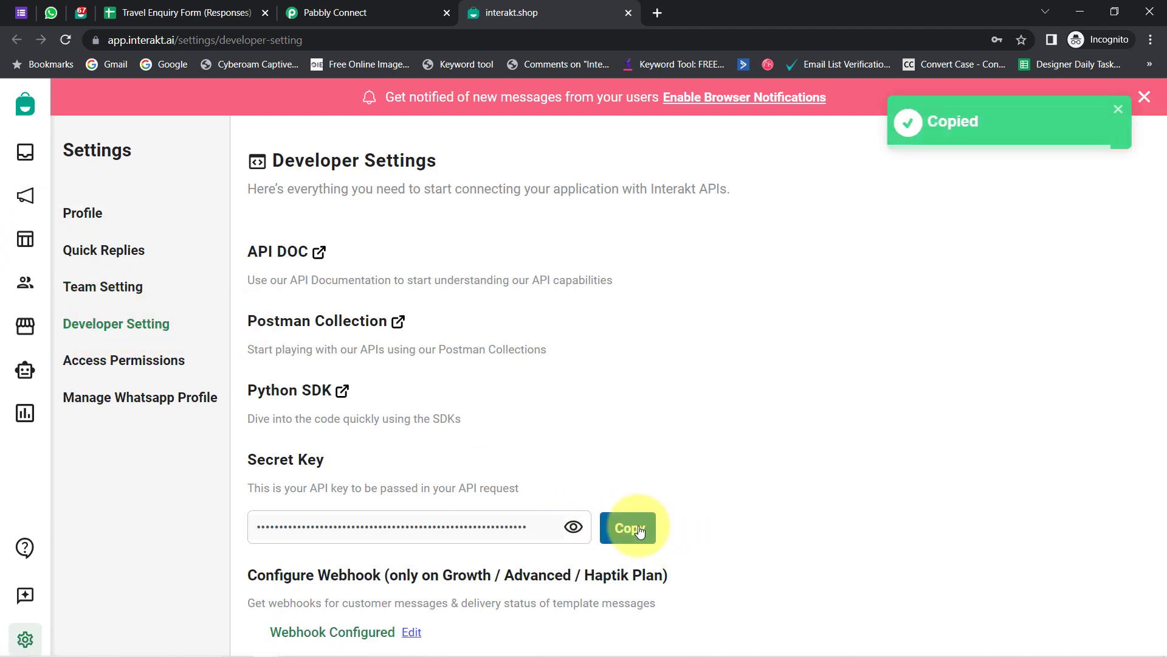
left_click(328, 13)
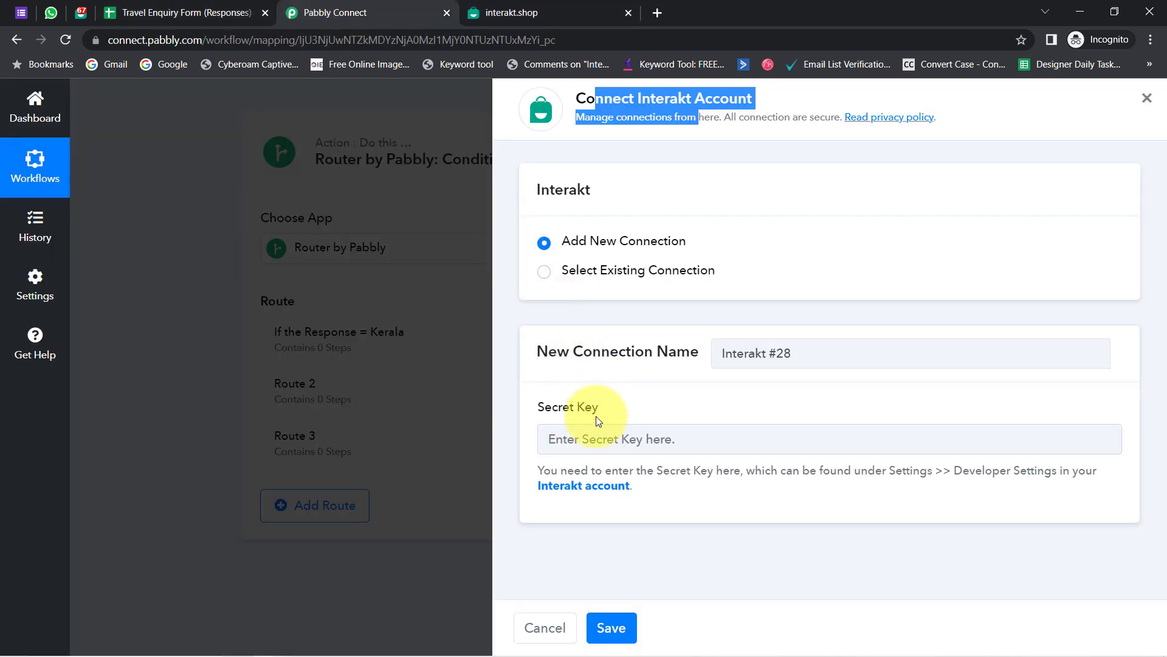
- Paste the Interakt secret key into the Secret Key field and save the connection
left_click(593, 439)
key("ctrl+v")
left_click(611, 628)
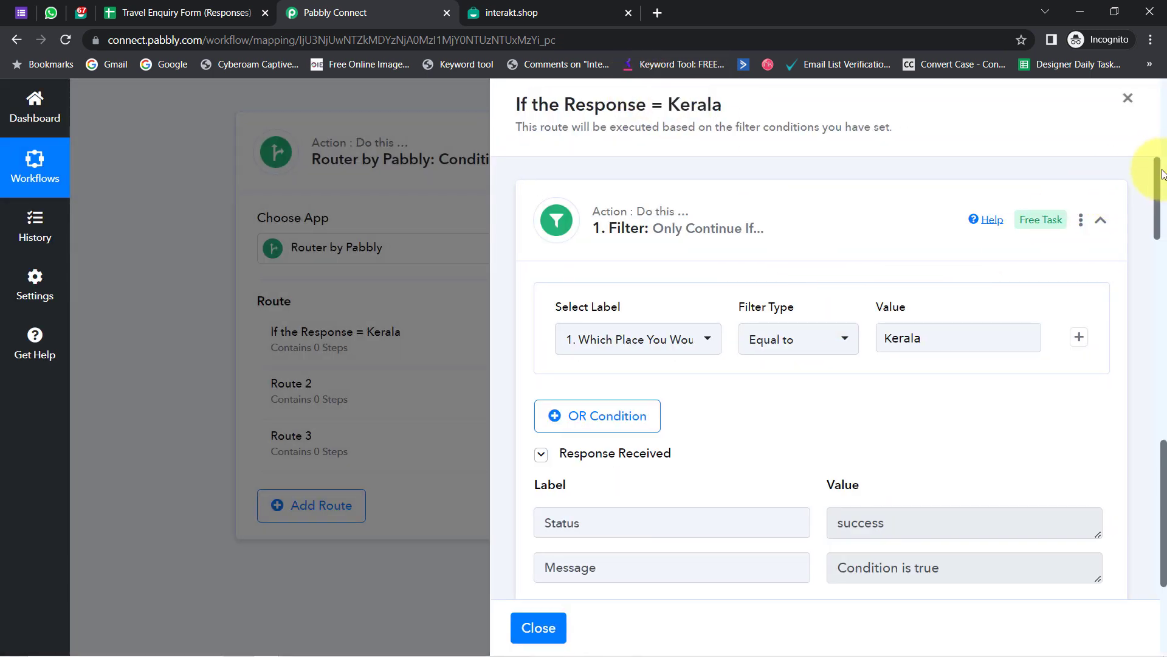
- Review the Phone Number and Full Phone Number field notes and their example values
left_click_drag(1159, 178, 1132, 299)
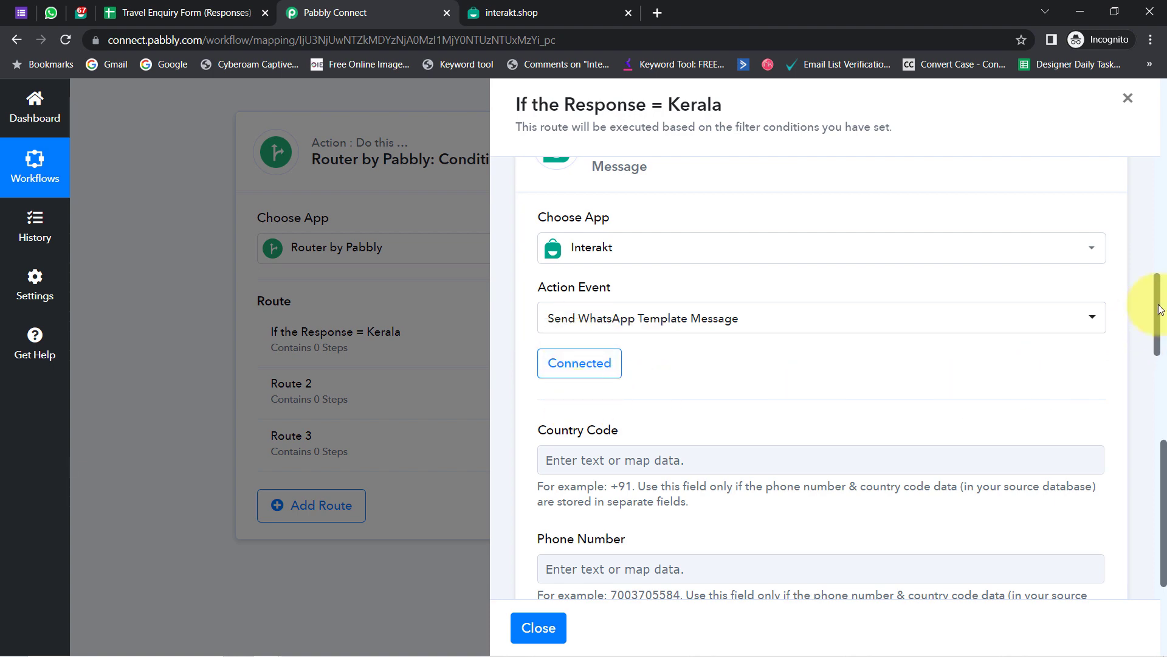
left_click_drag(1160, 309, 1146, 350)
left_click_drag(549, 282, 671, 284)
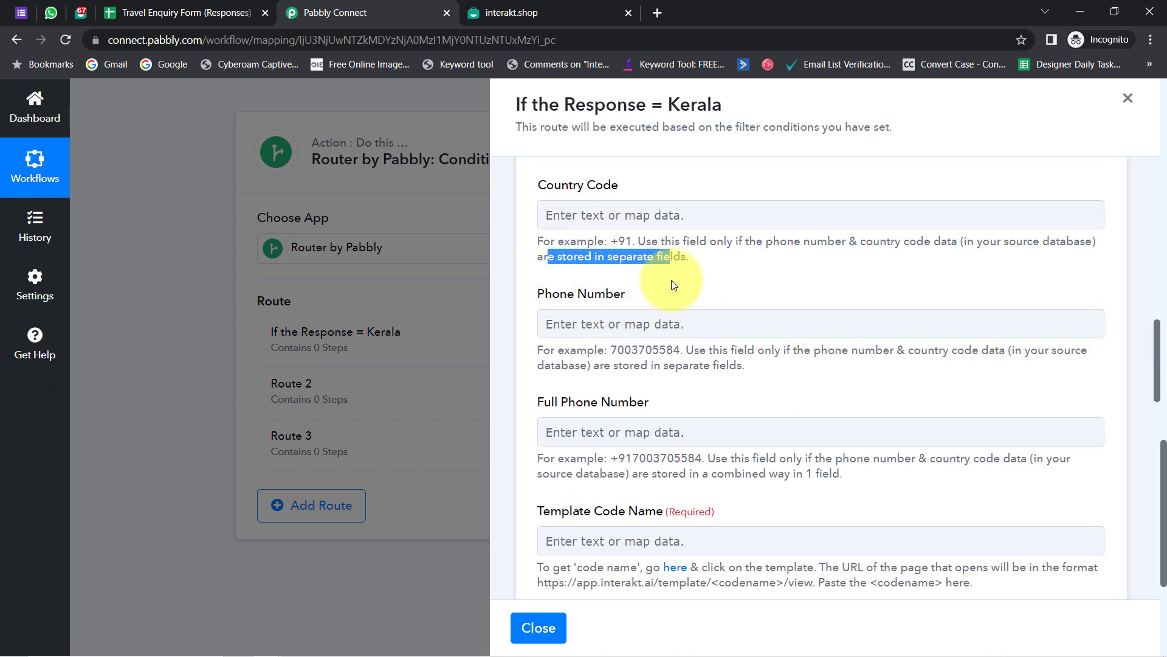
triple_click(600, 296)
triple_click(621, 401)
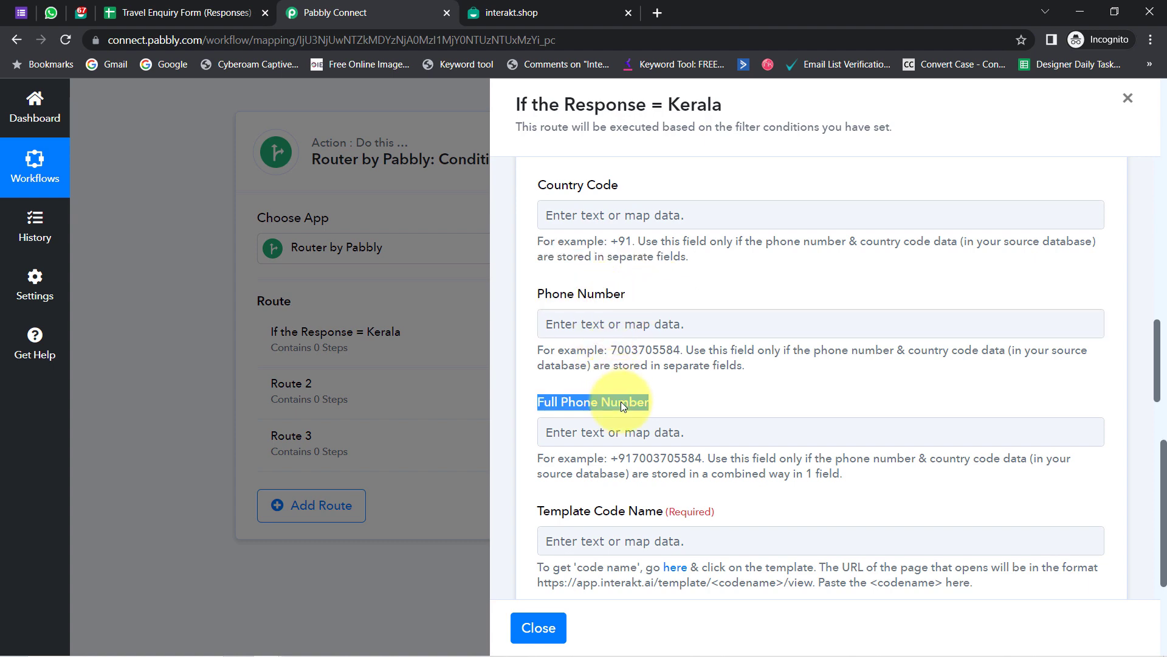
left_click_drag(1159, 331, 1135, 485)
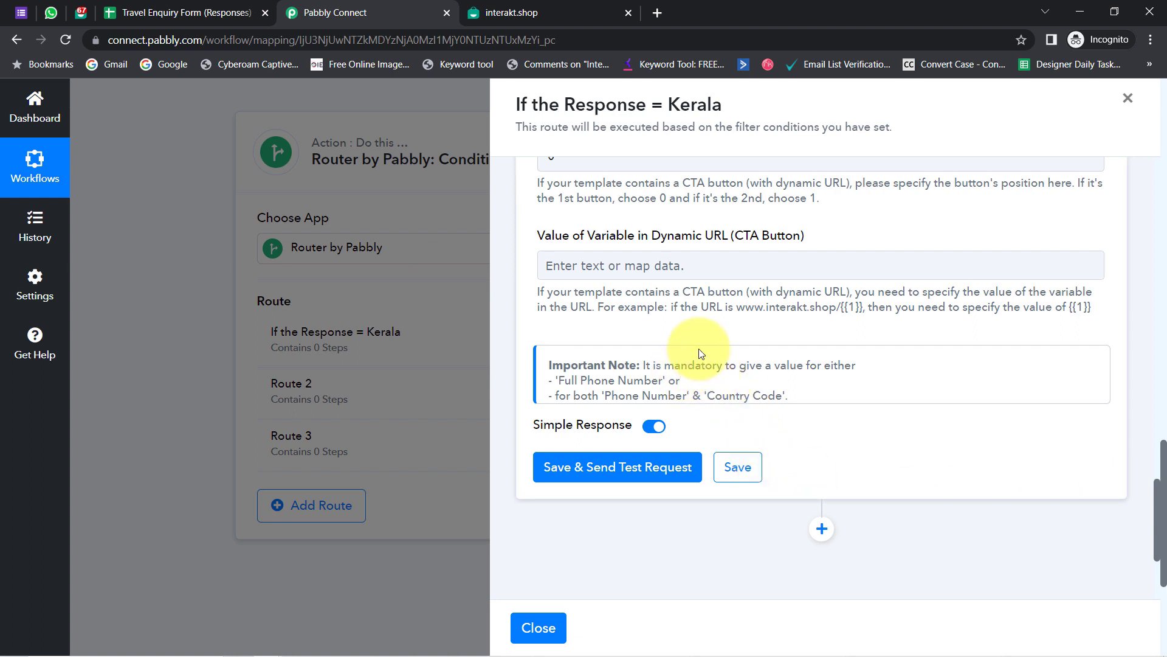
left_click_drag(691, 362, 783, 396)
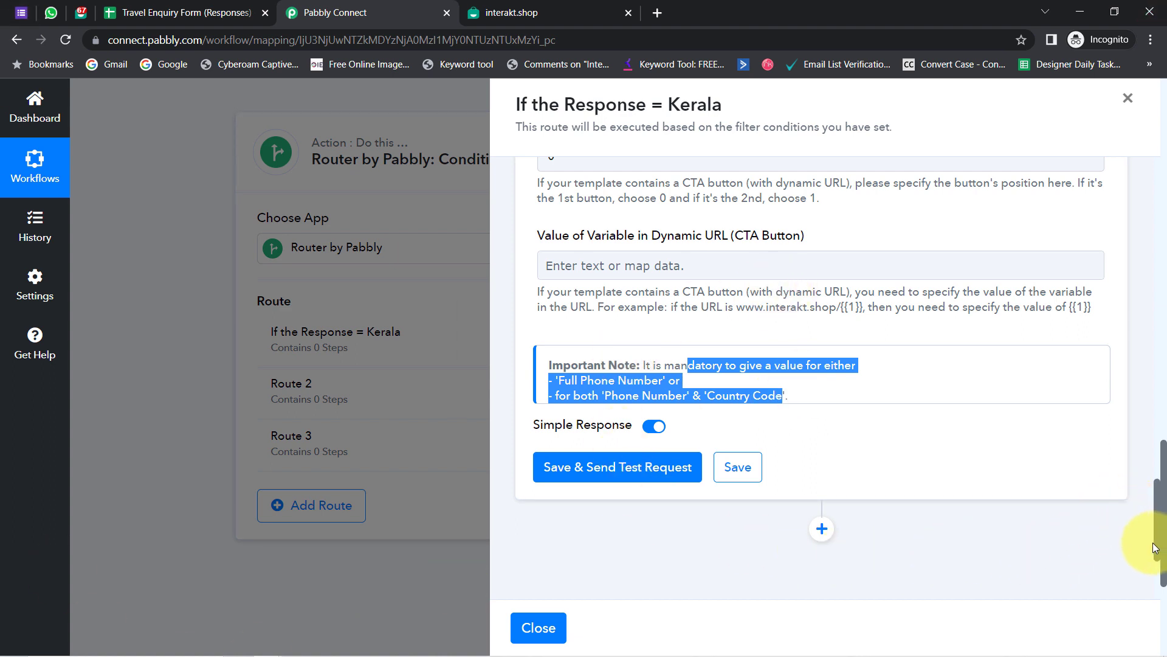
scroll(1157, 544, "up", 5)
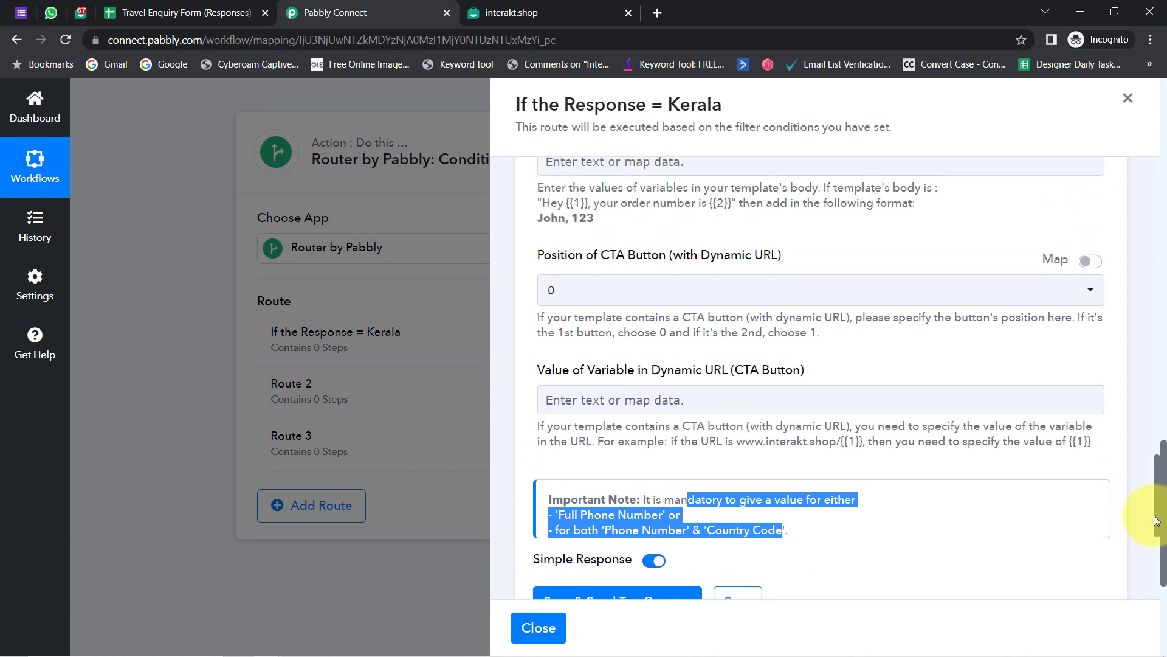
left_click_drag(1151, 495, 1138, 396)
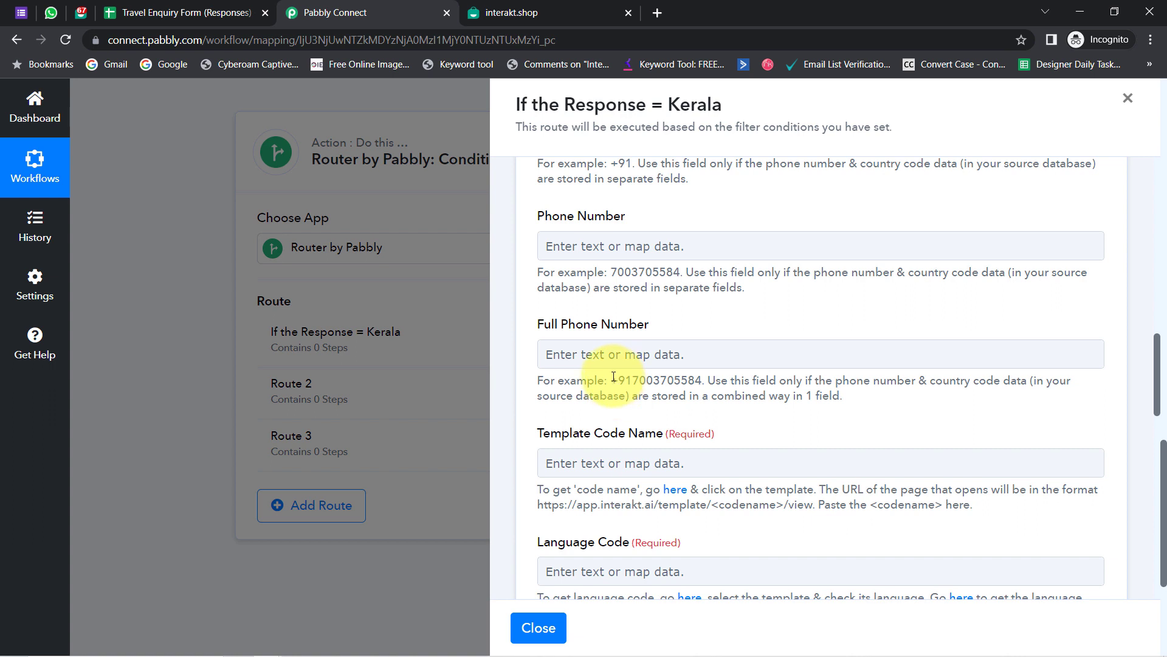
left_click_drag(653, 382, 707, 382)
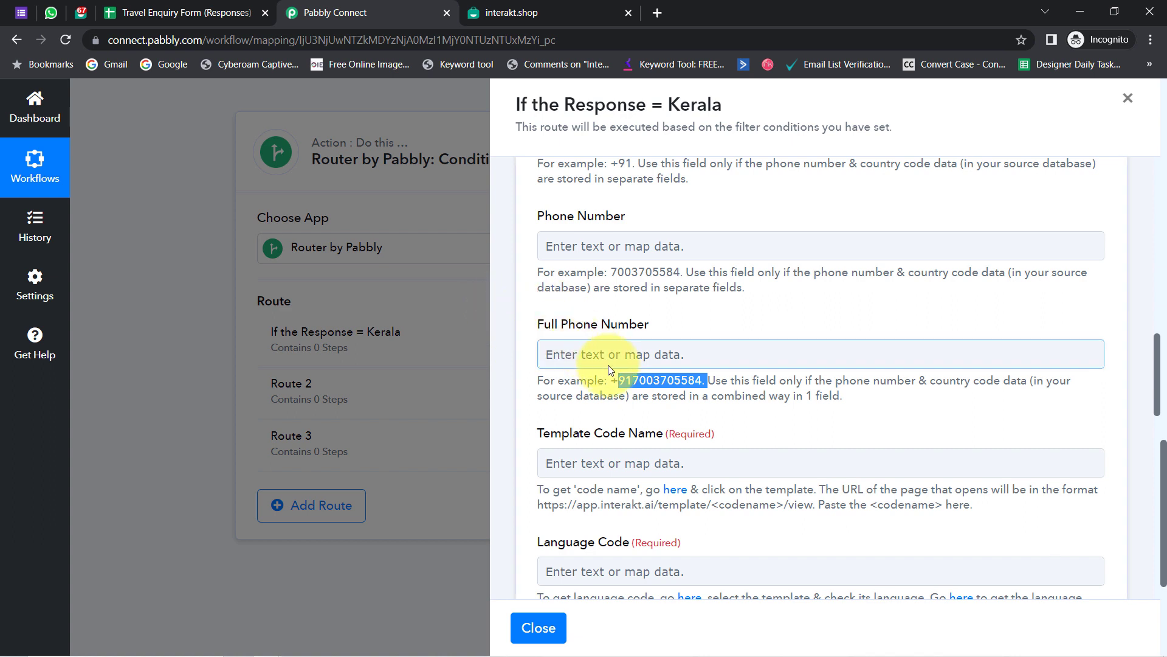
left_click_drag(611, 273, 689, 272)
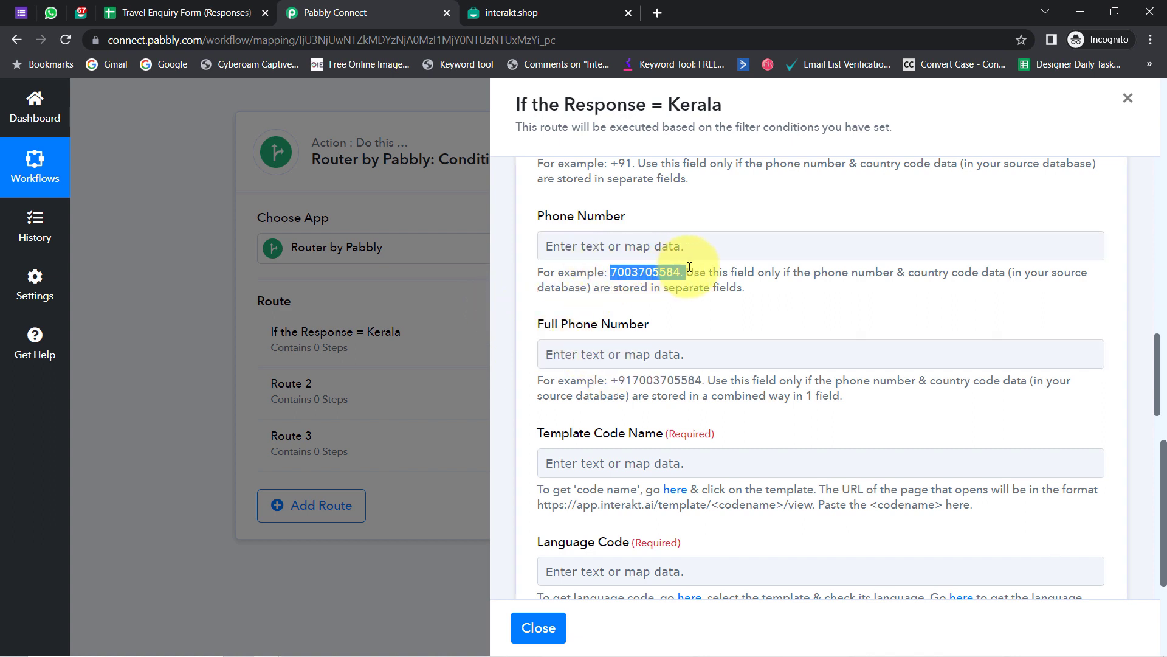
scroll(1160, 384, "up", 2)
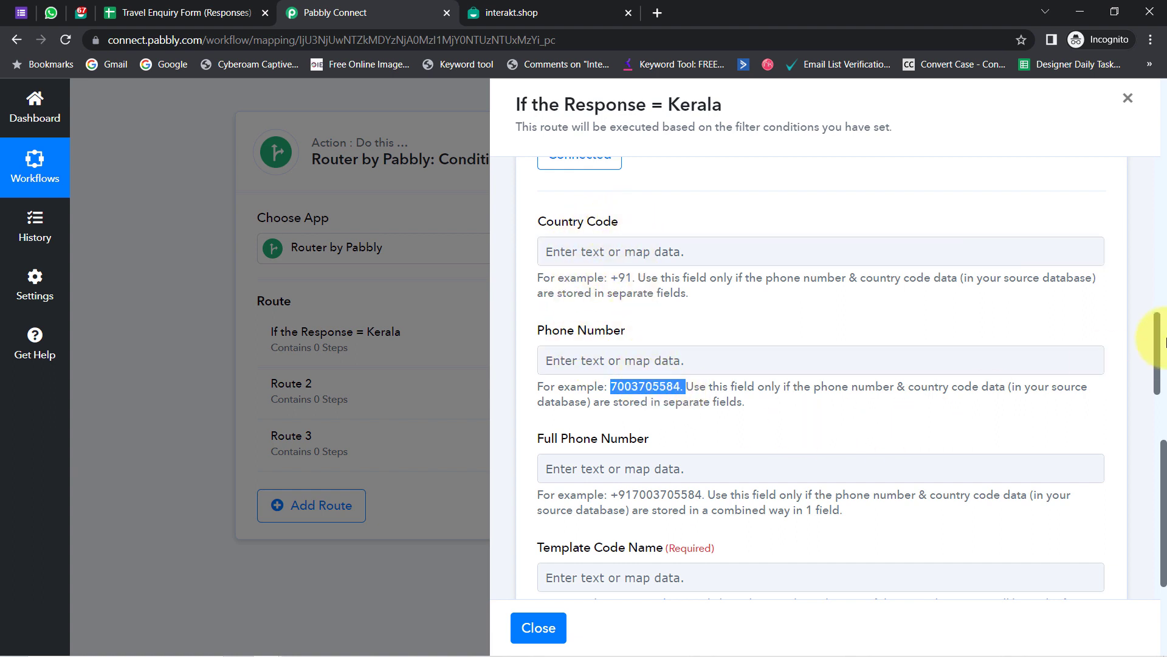
- Check the form's WhatsApp Number question, then inspect cell D2 in the responses sheet
left_click(143, 12)
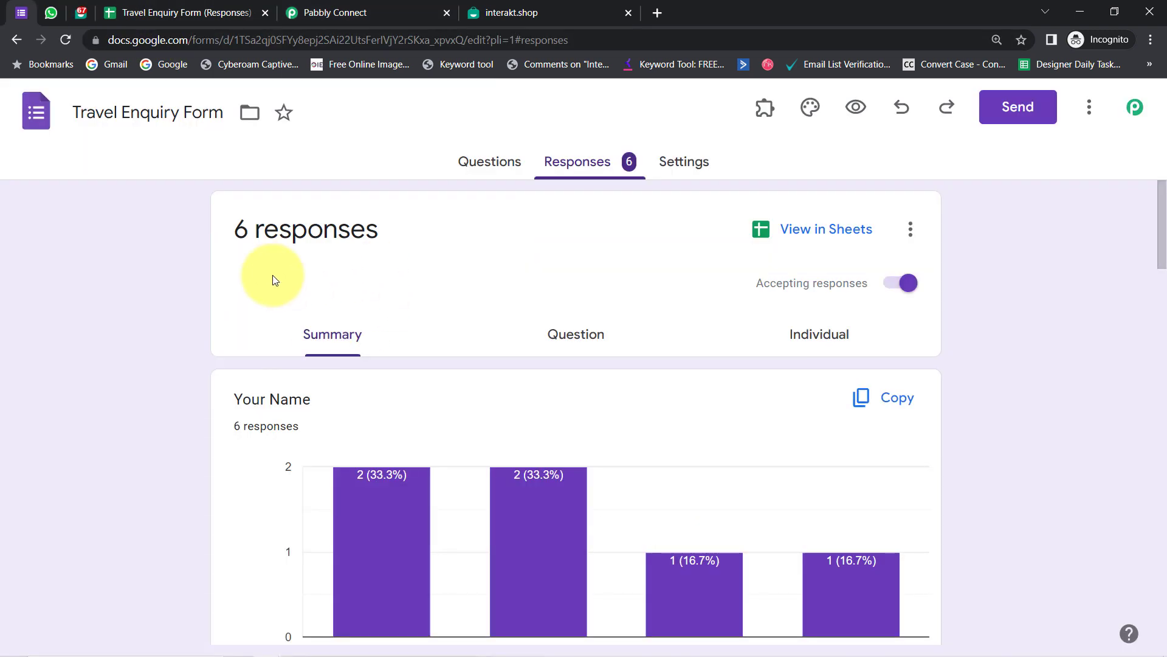
left_click(490, 165)
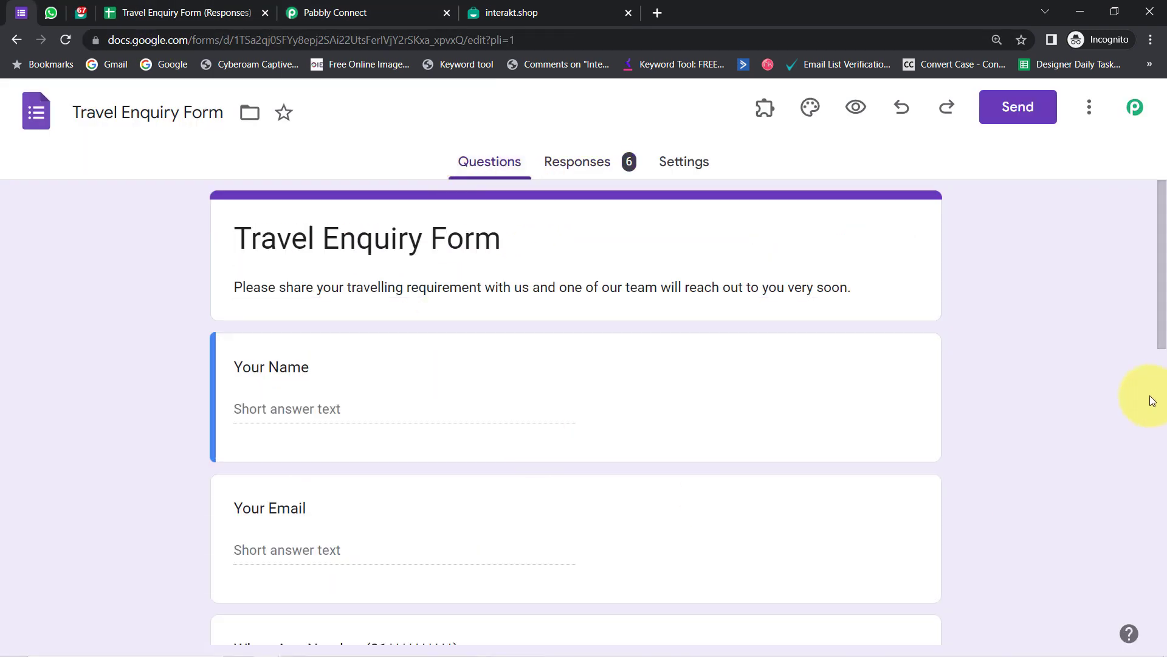
left_click_drag(1158, 308, 1157, 417)
scroll(711, 312, "down", 2)
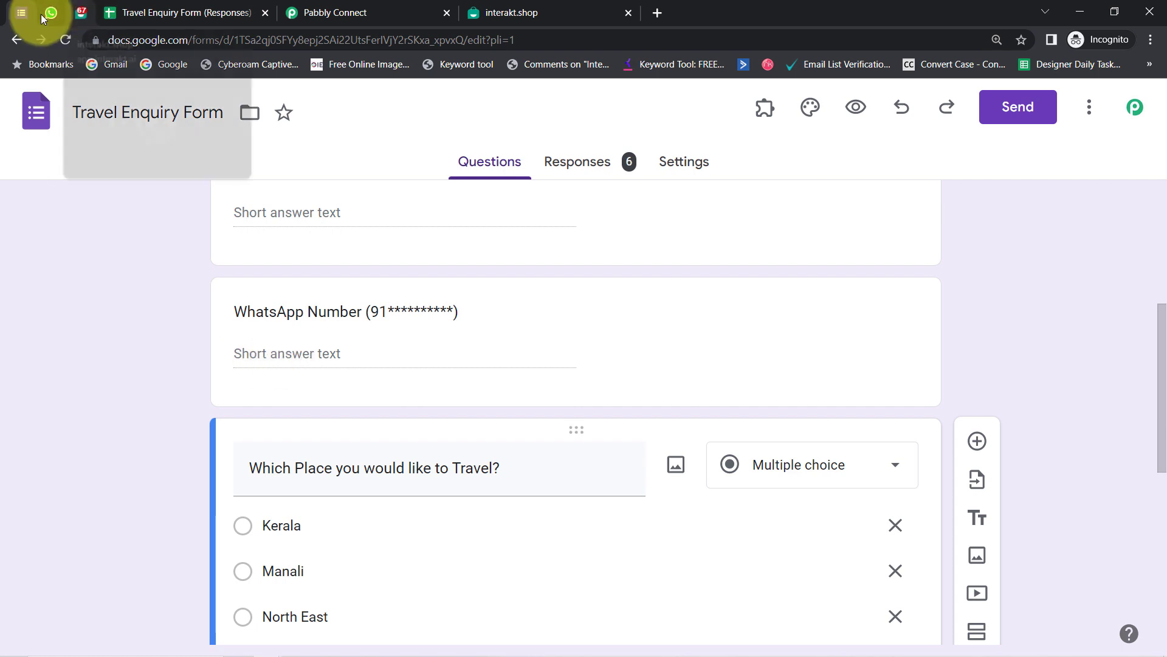
left_click(146, 12)
left_click(555, 301)
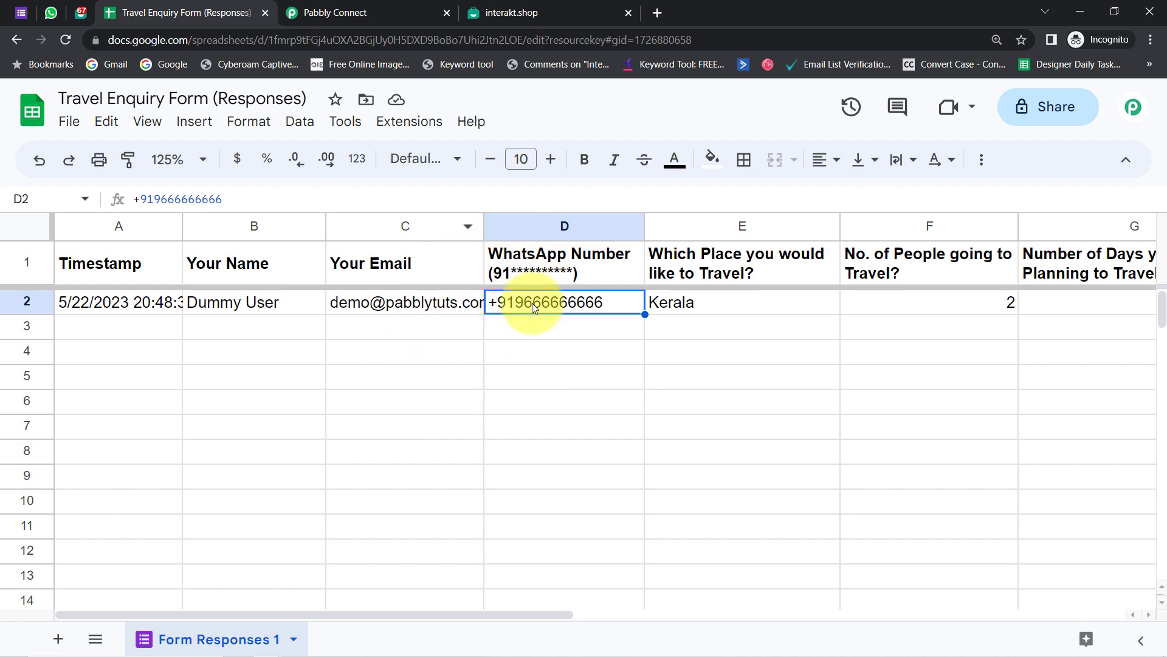
- Return to Pabbly Connect after confirming D2 stores the number with +91
left_click(363, 4)
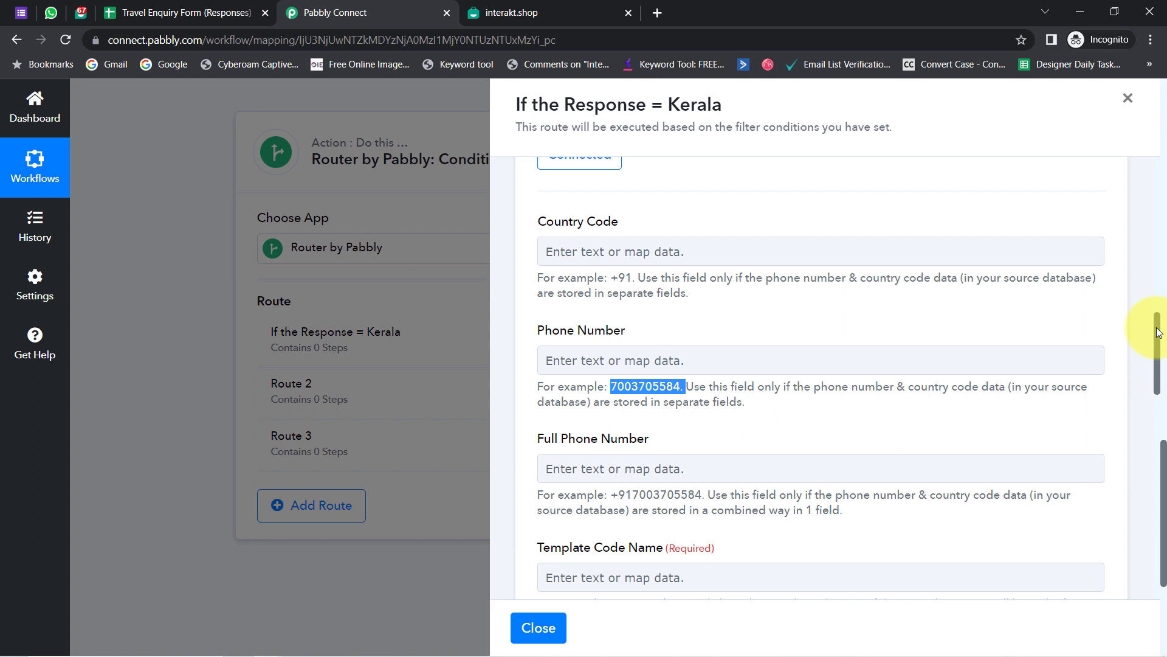
- Map the Google Forms WhatsApp Number answer into the Full Phone Number field
left_click_drag(1157, 332, 1110, 349)
left_click(613, 365)
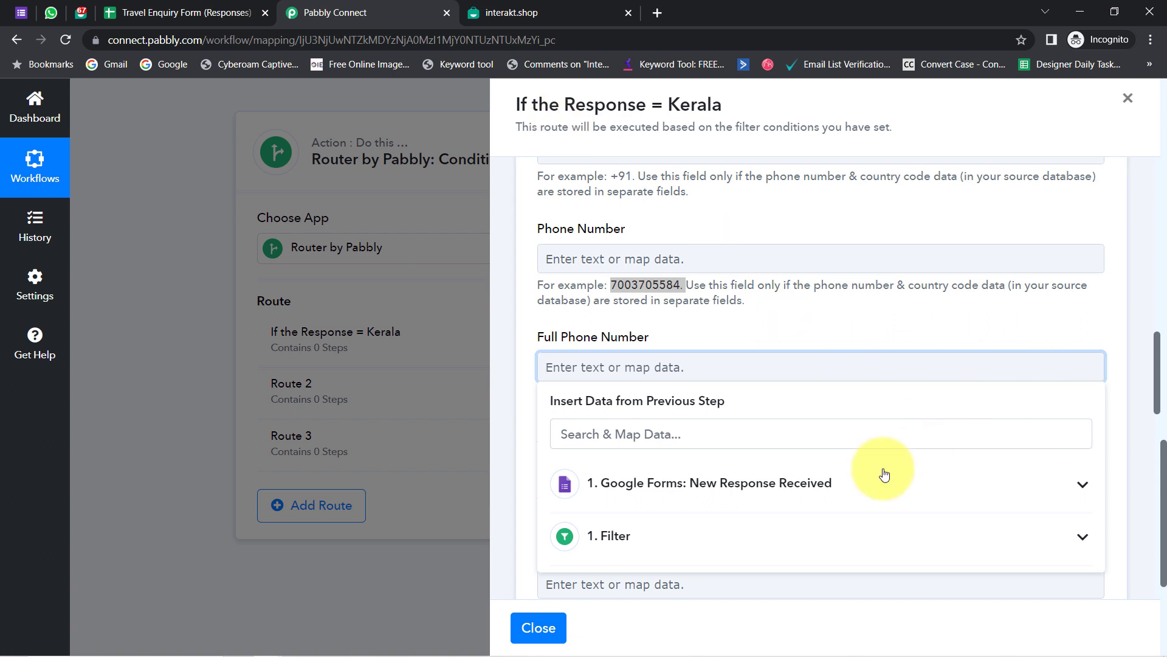
left_click(809, 481)
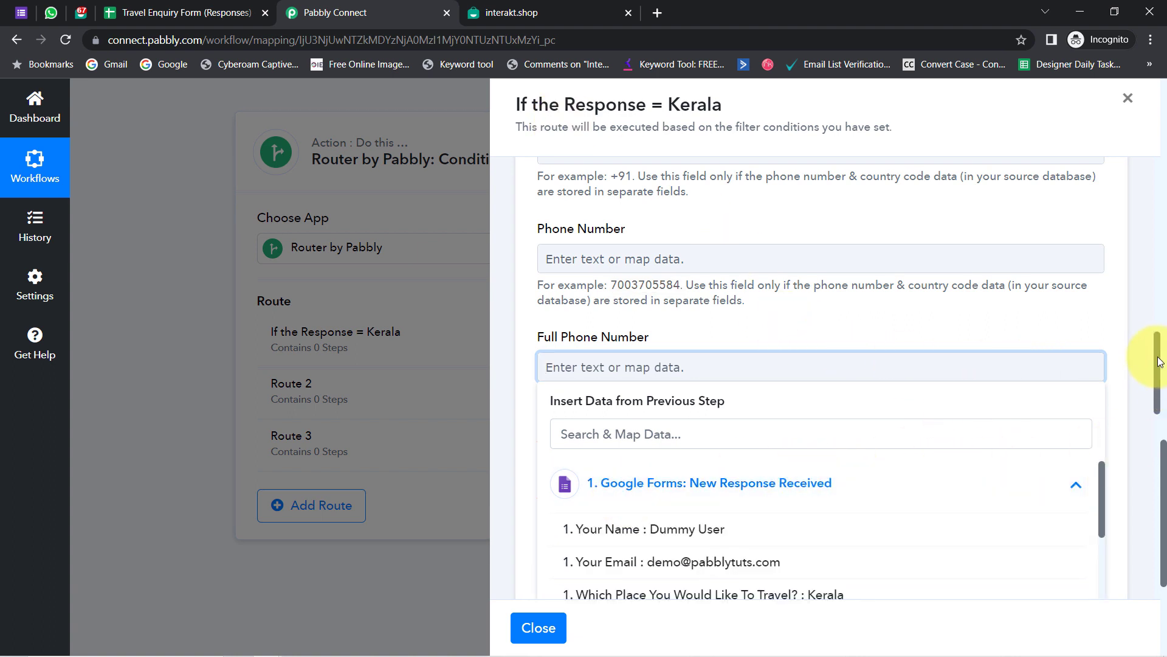
scroll(1162, 362, "down", 3)
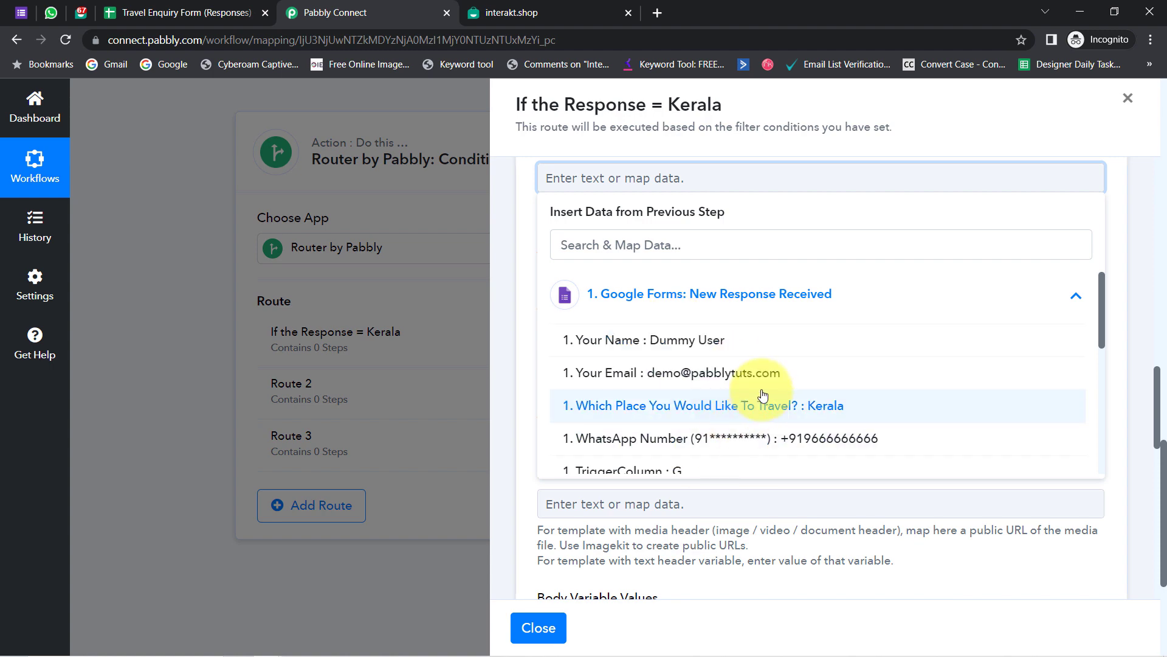
left_click(796, 440)
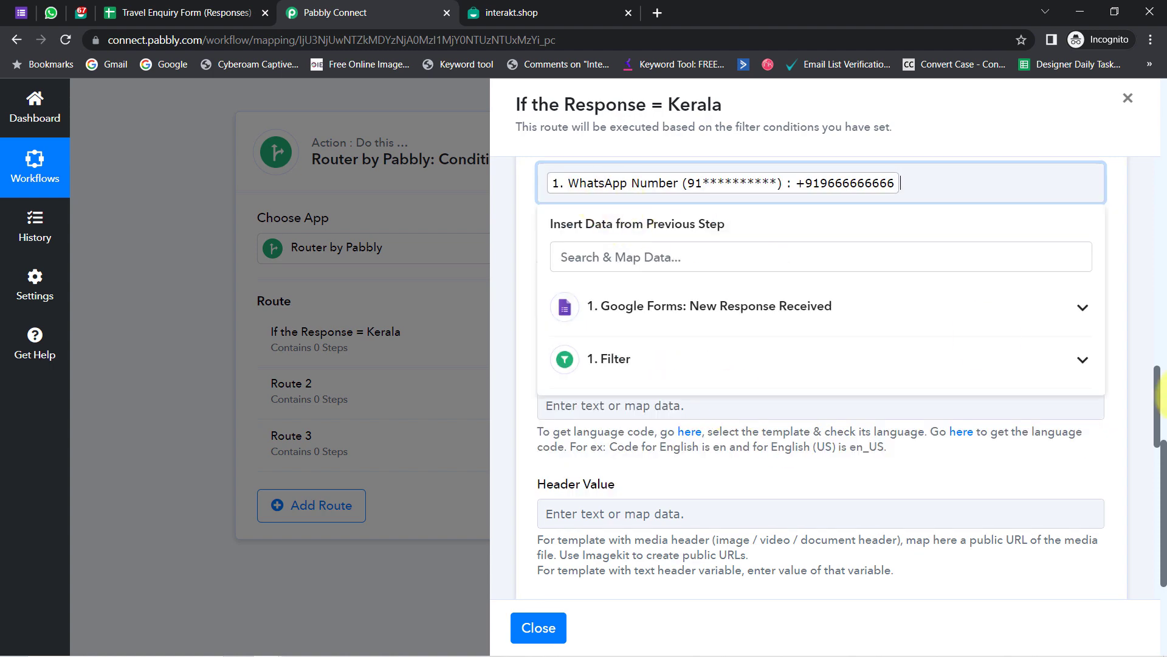
scroll(1157, 412, "up", 2)
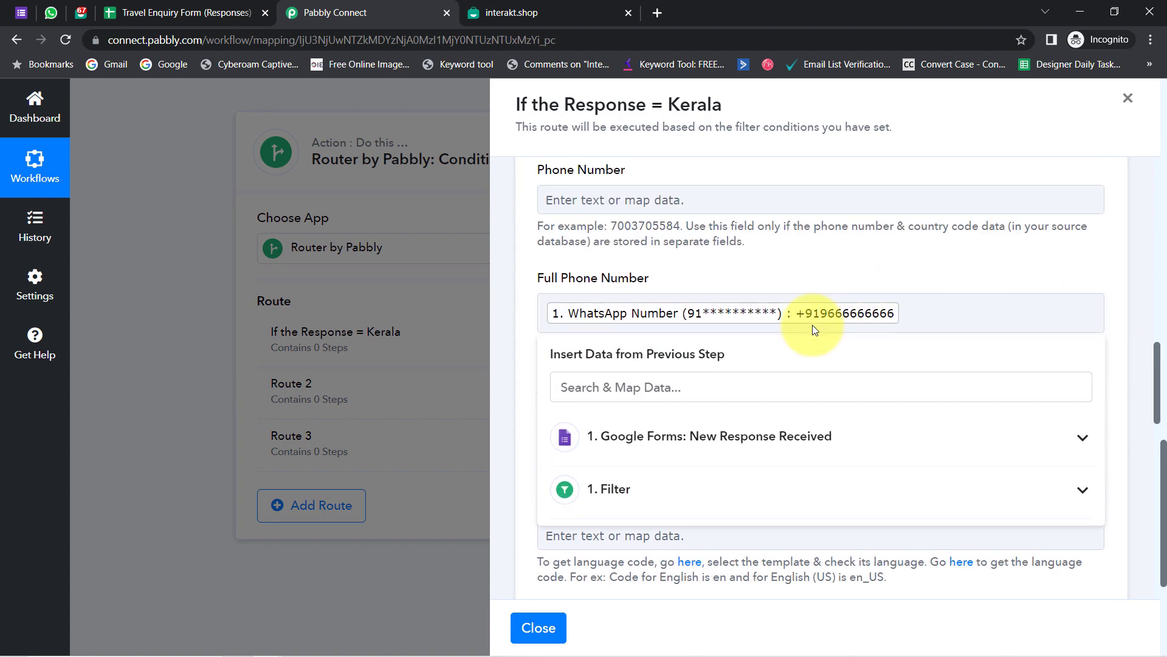
left_click(620, 274)
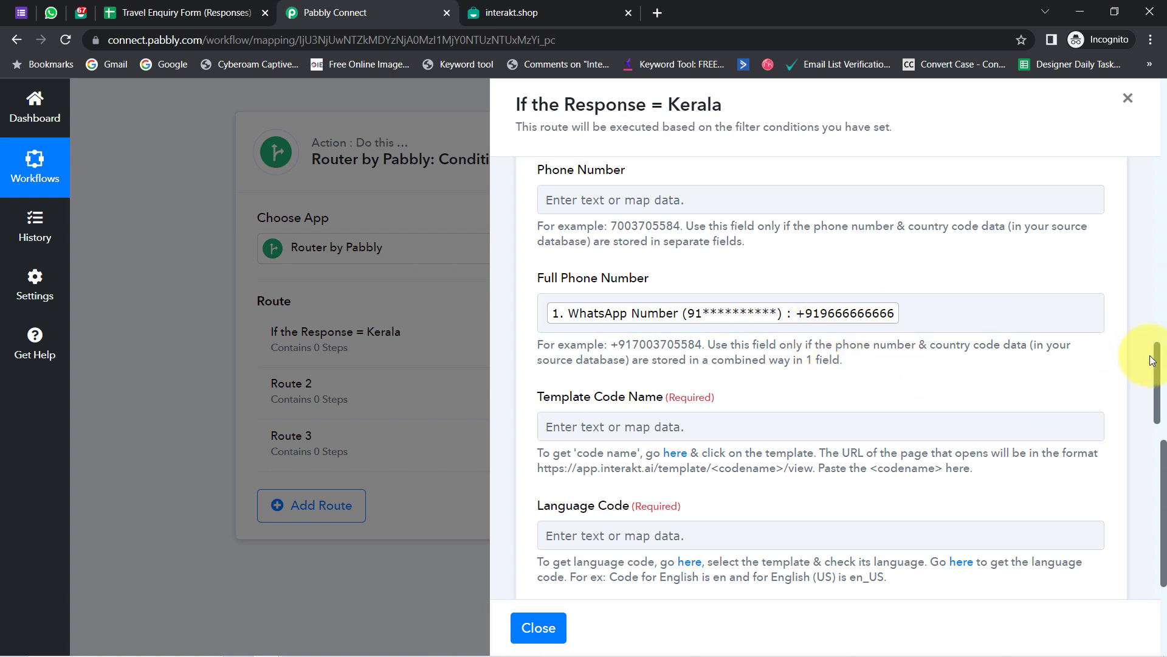
- Switch to Interakt's WhatsApp templates page and select its address
left_click_drag(1160, 367, 1159, 398)
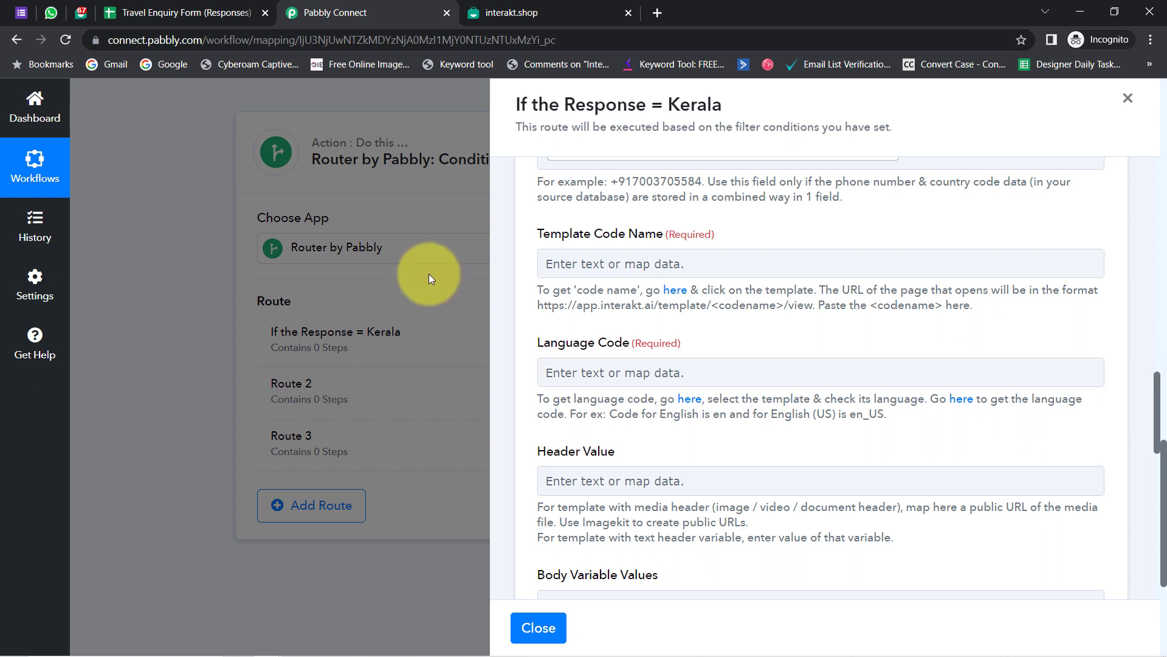
left_click_drag(542, 235, 627, 234)
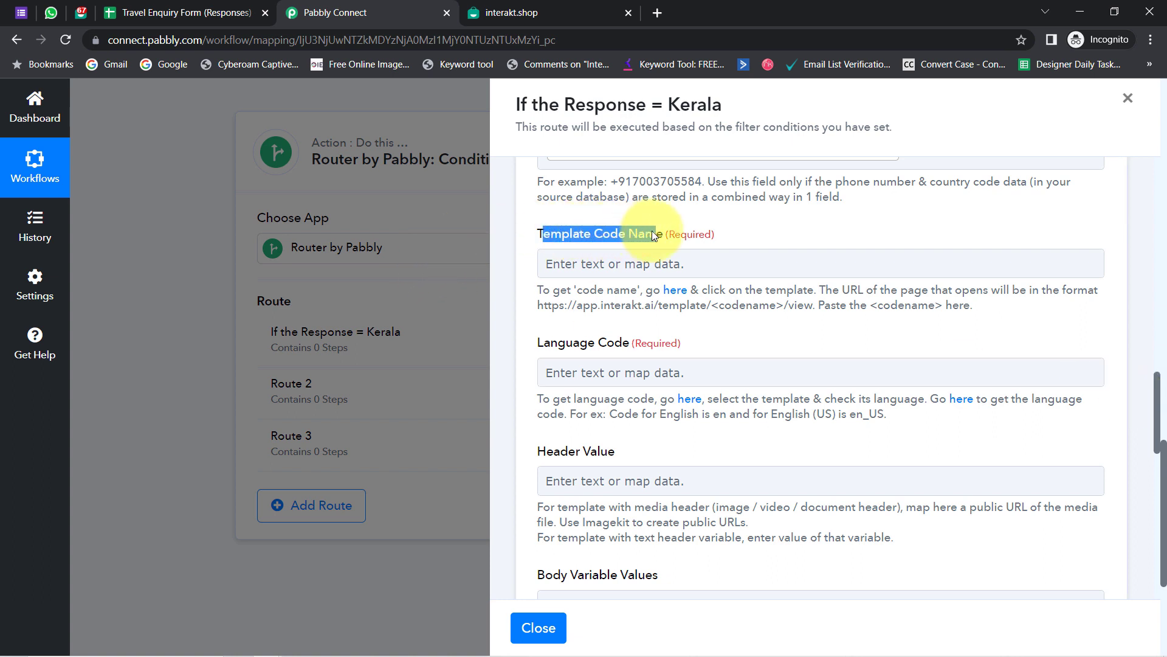
left_click(82, 17)
left_click(163, 43)
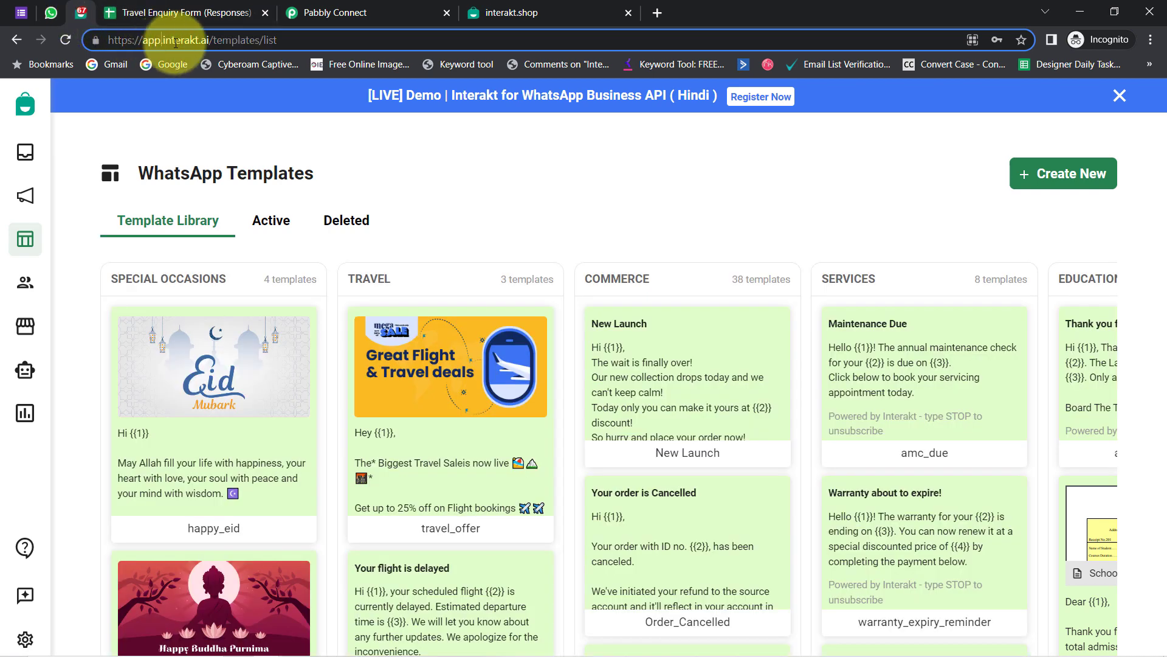
left_click_drag(161, 39, 261, 39)
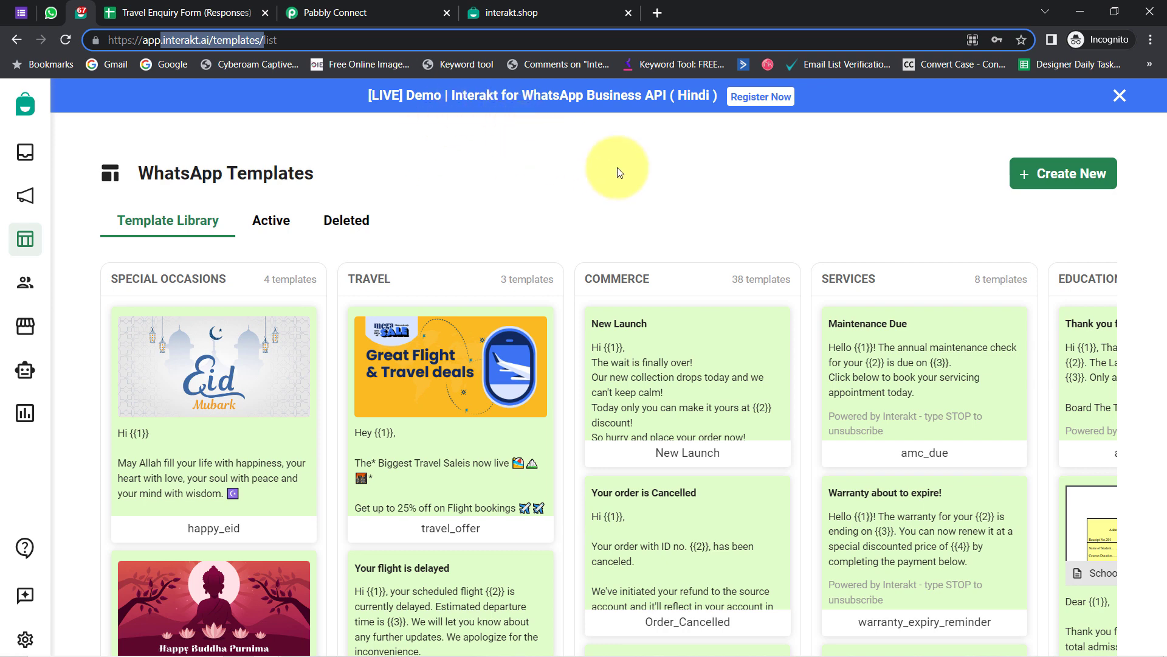
left_click(1052, 184)
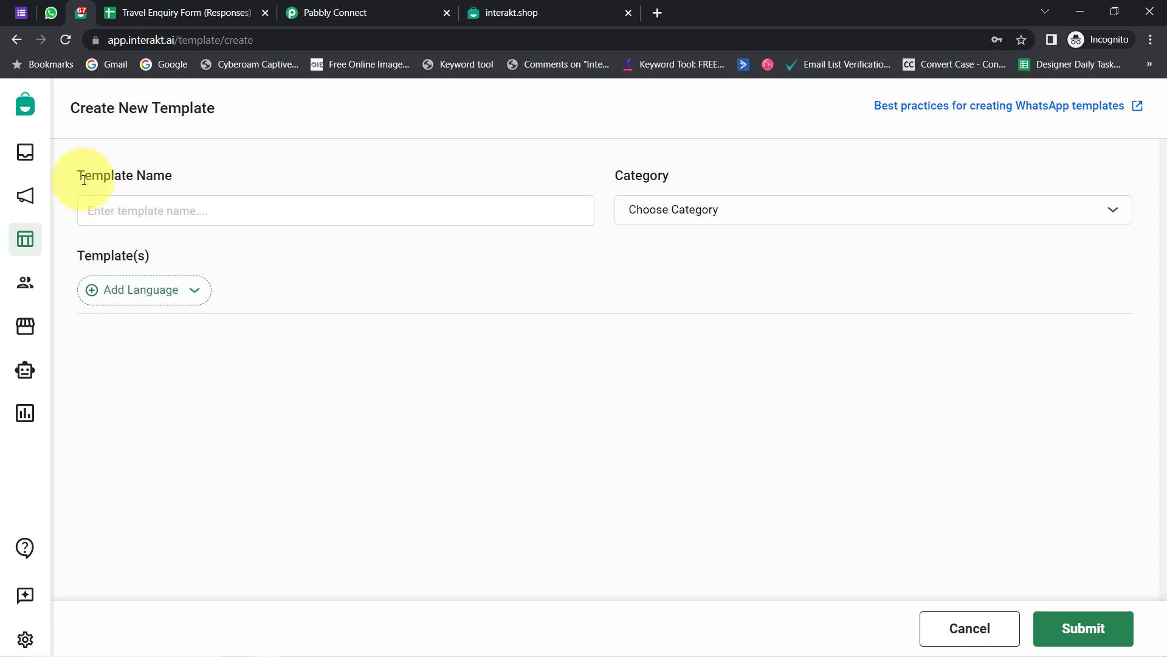
left_click_drag(84, 180, 182, 175)
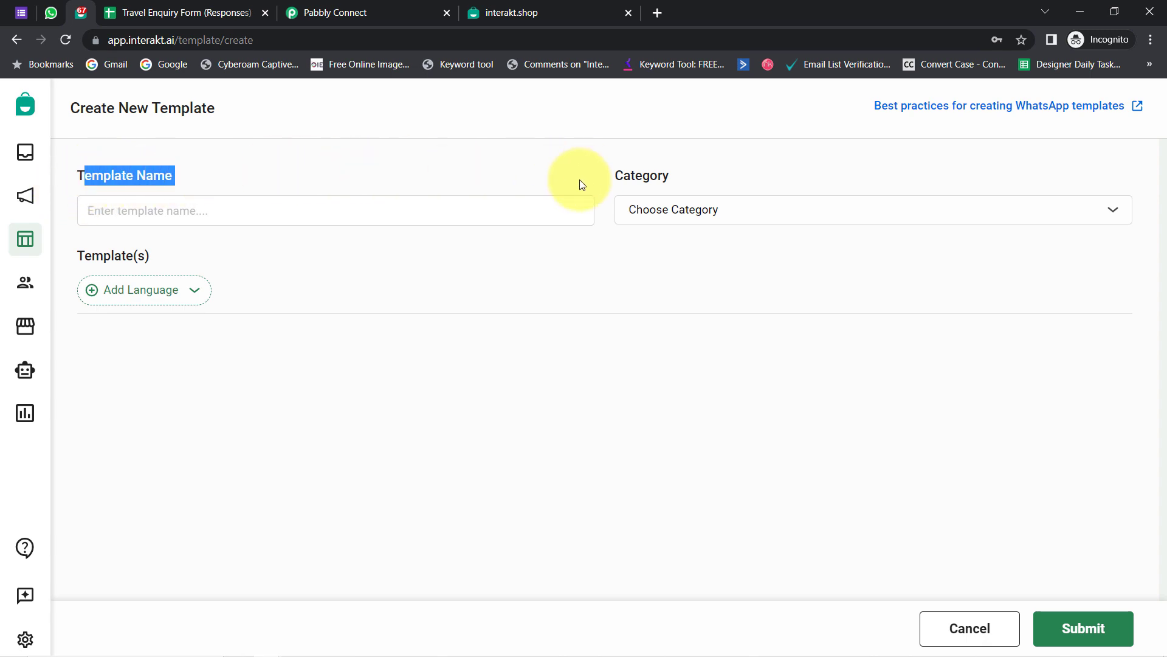
left_click(27, 239)
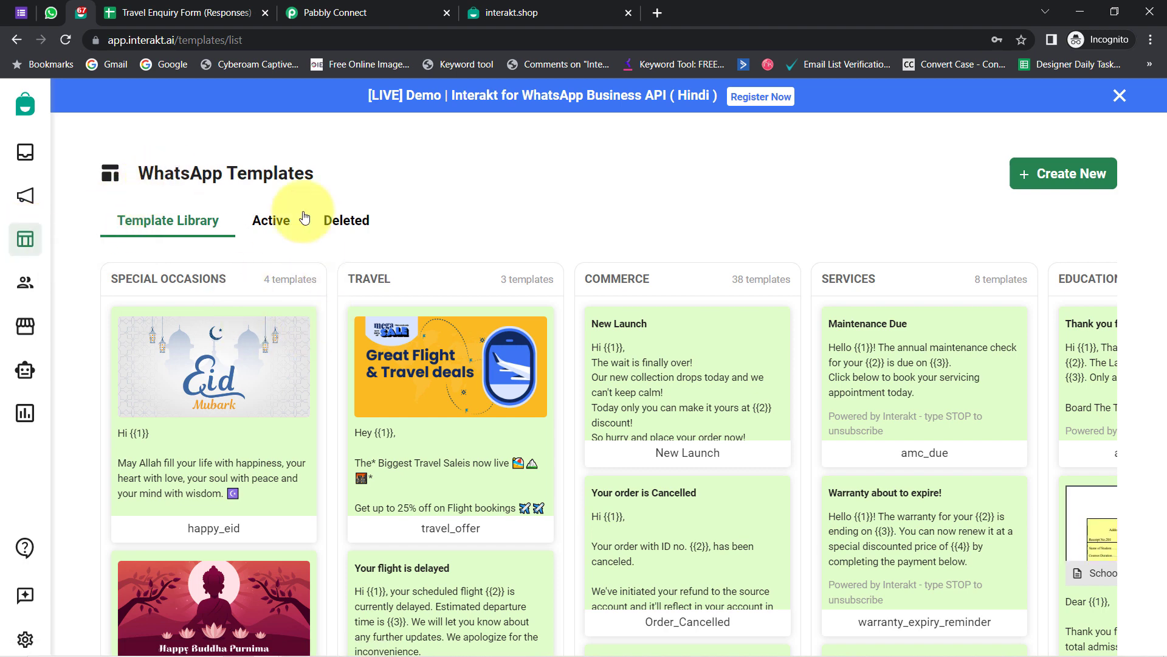
- Show the active templates table and check the status filter without changing it
left_click(269, 222)
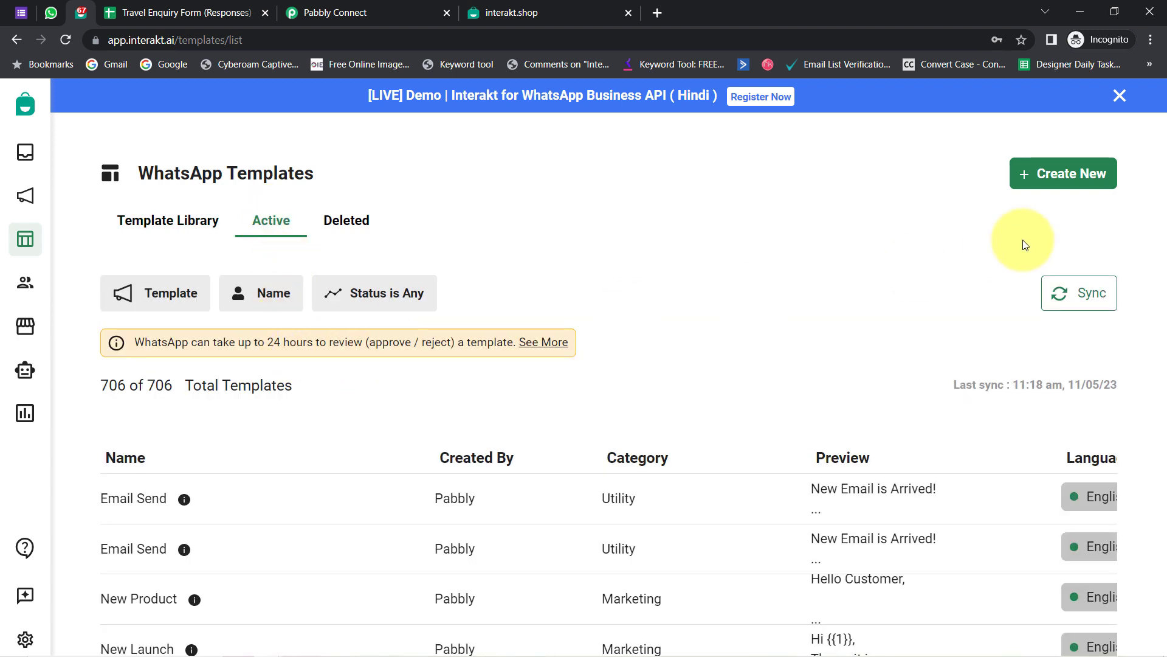
scroll(756, 321, "down", 1)
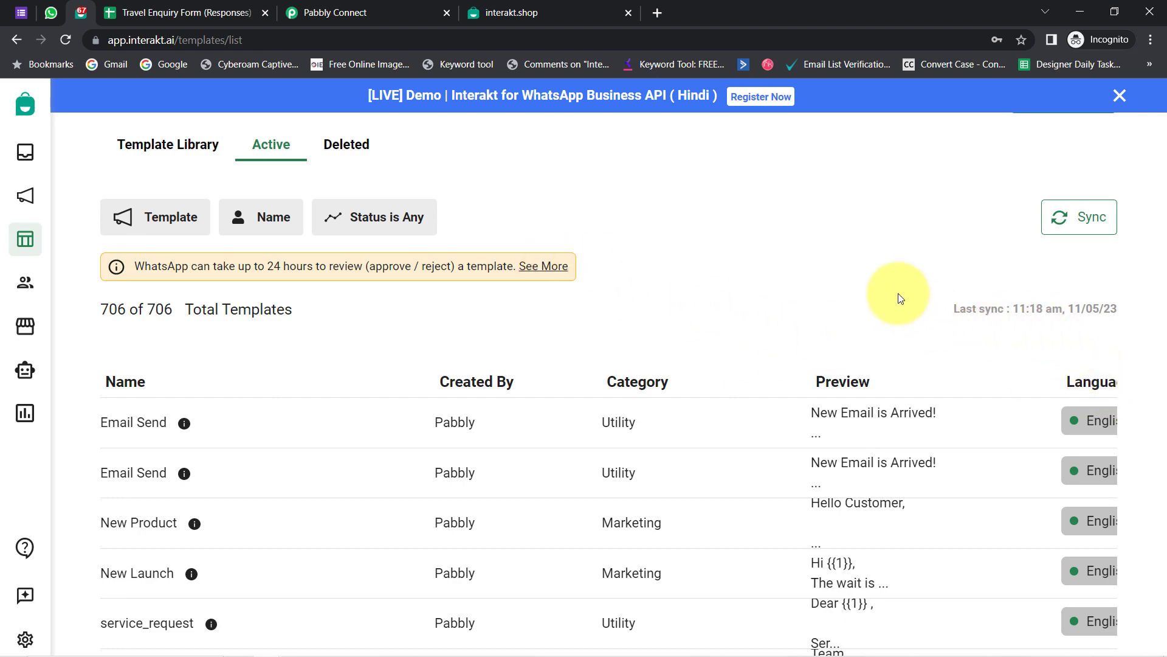
scroll(897, 299, "down", 2)
scroll(819, 341, "up", 3)
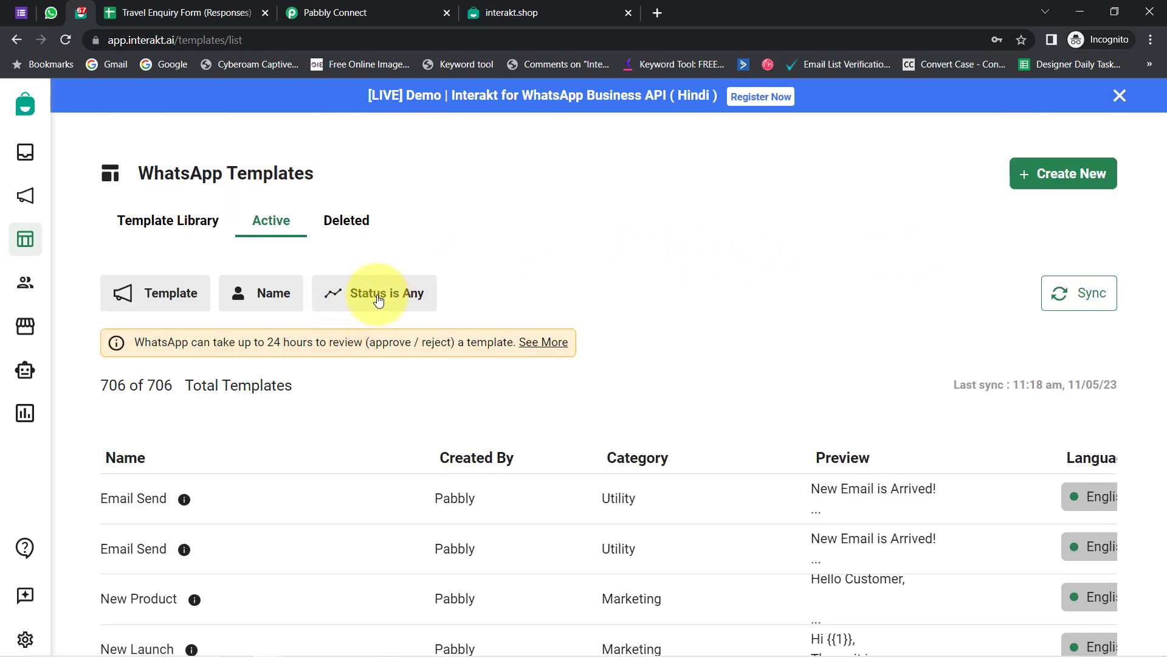
left_click(378, 299)
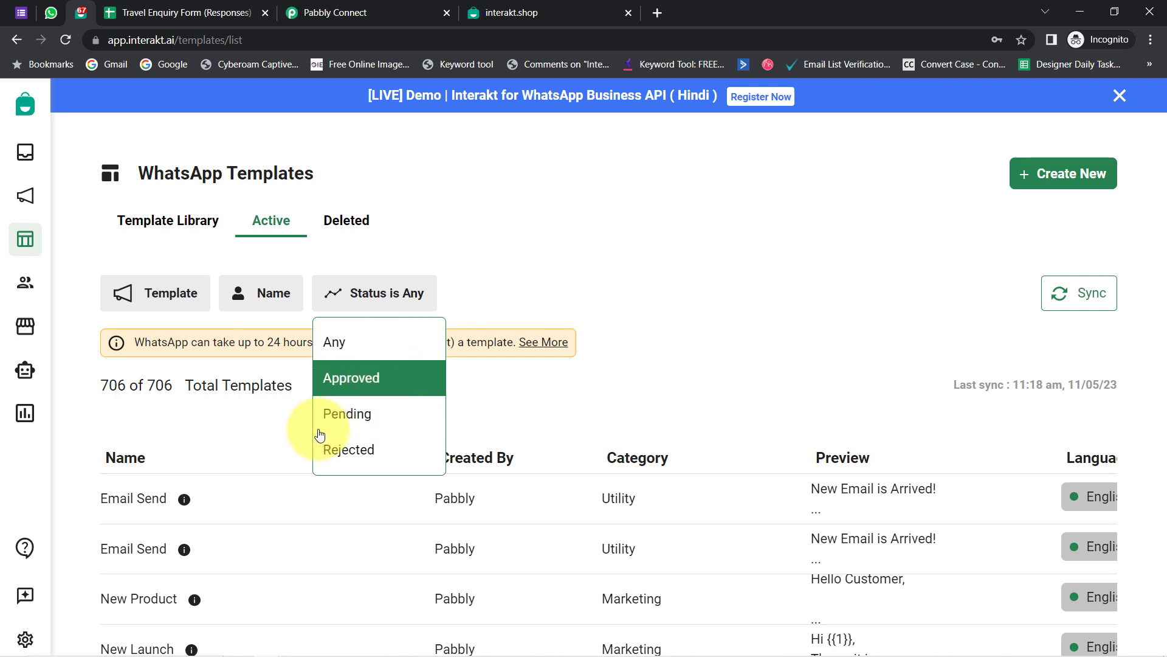
left_click(717, 256)
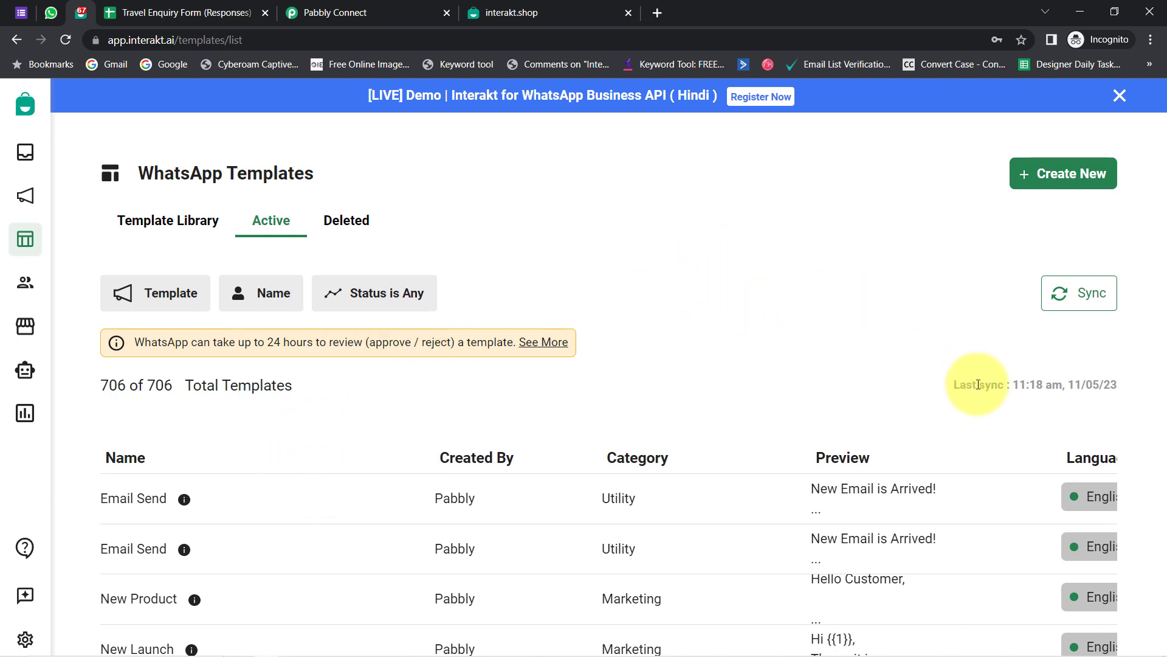
scroll(985, 395, "down", 3)
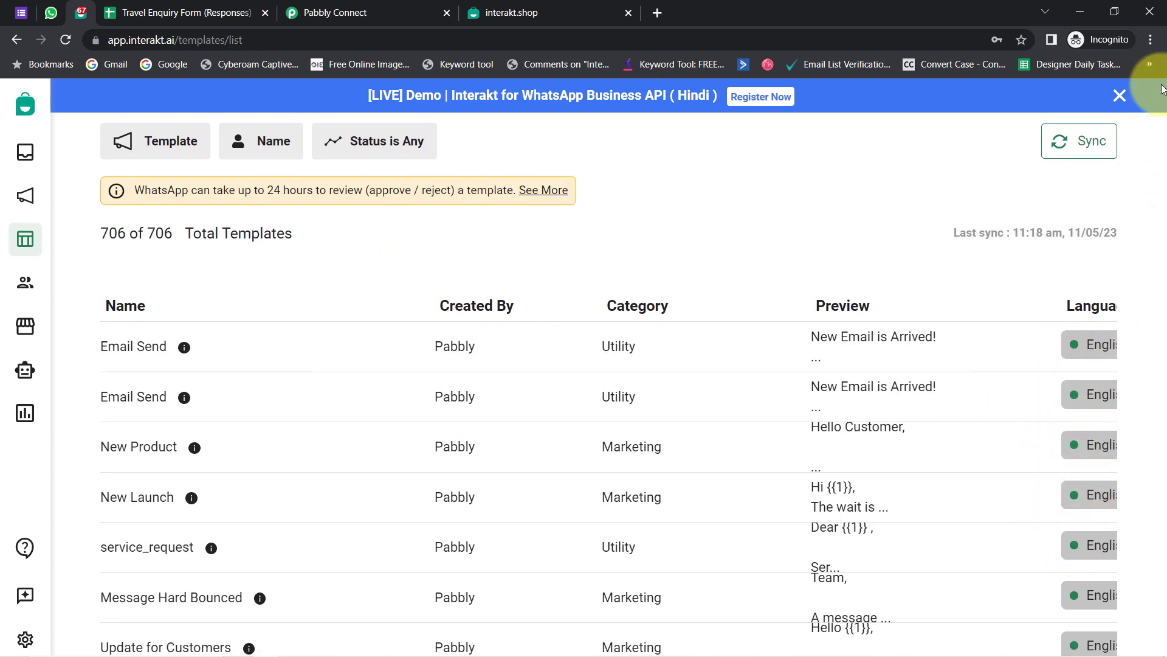
- Zoom the page out to scan more templates, then zoom back in
left_click(1151, 39)
left_click(1046, 159)
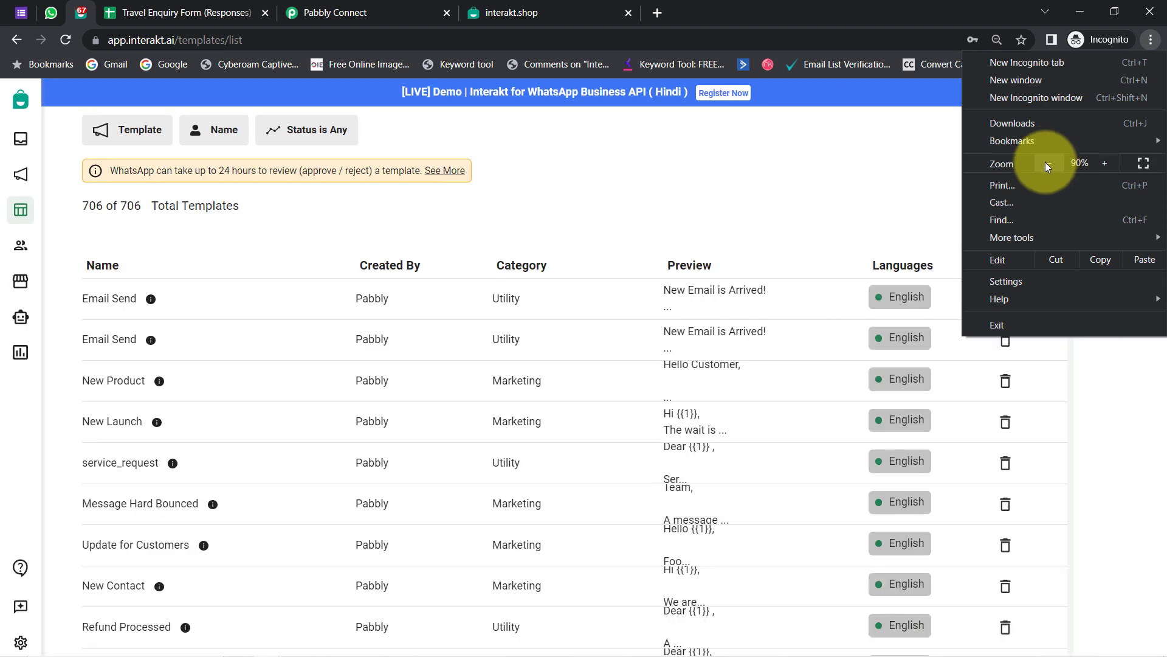
left_click(1045, 160)
left_click(860, 468)
scroll(868, 545, "down", 3)
scroll(868, 546, "down", 10)
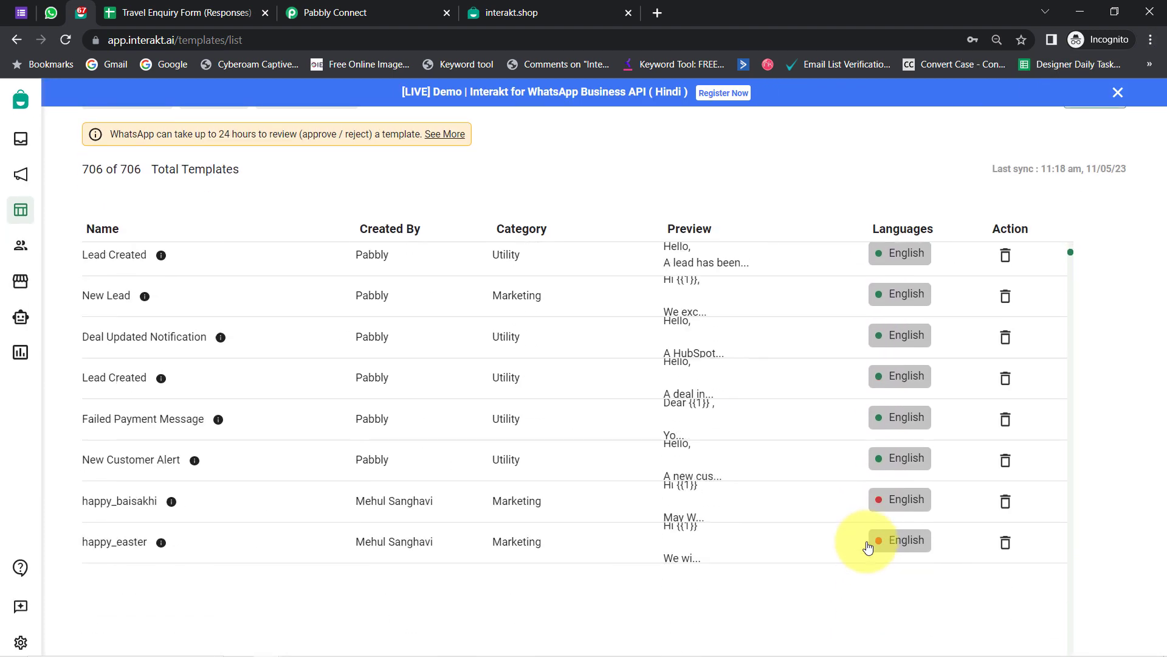
scroll(882, 430, "down", 15)
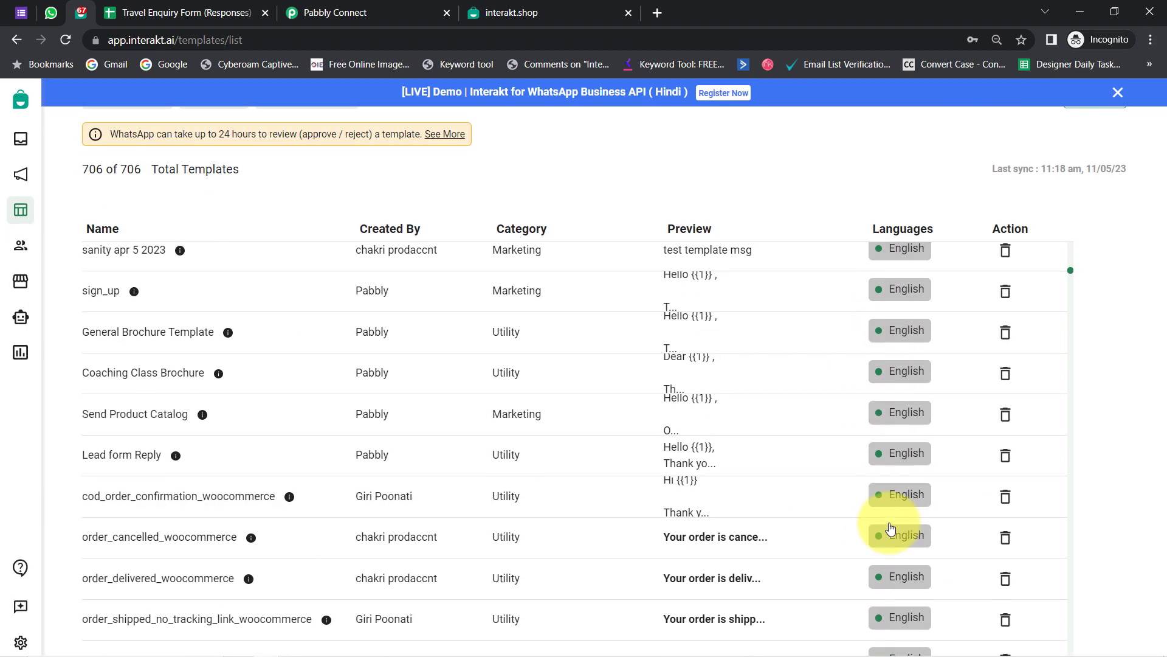
scroll(910, 537, "up", 2)
scroll(909, 537, "up", 20)
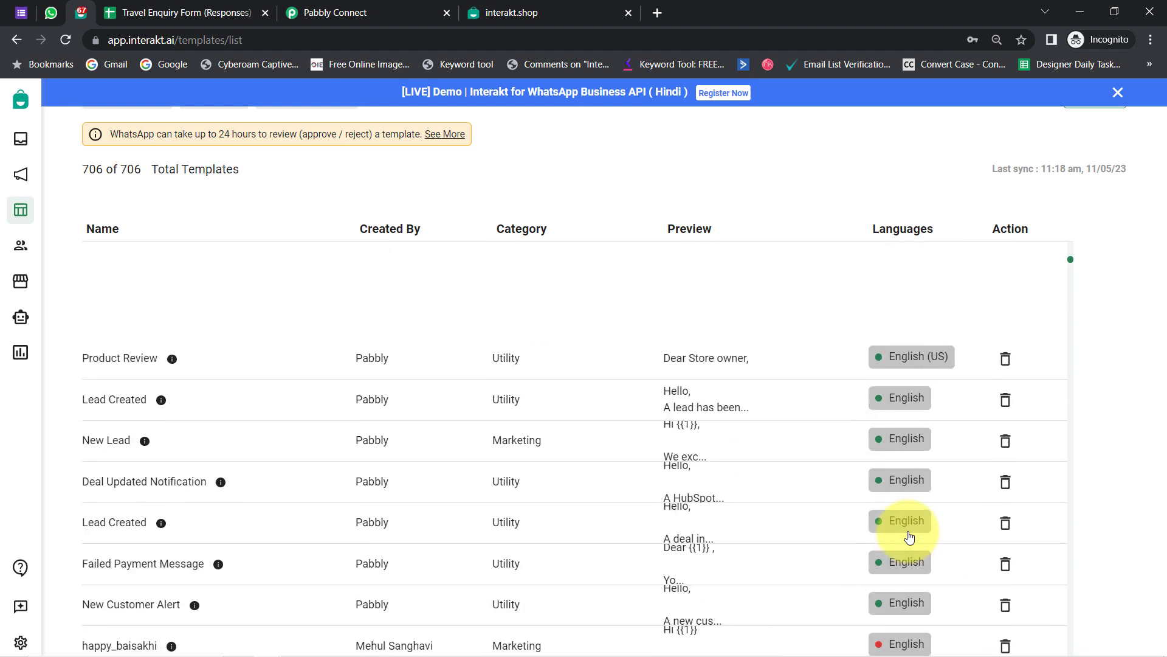
left_click(1151, 39)
left_click(1103, 163)
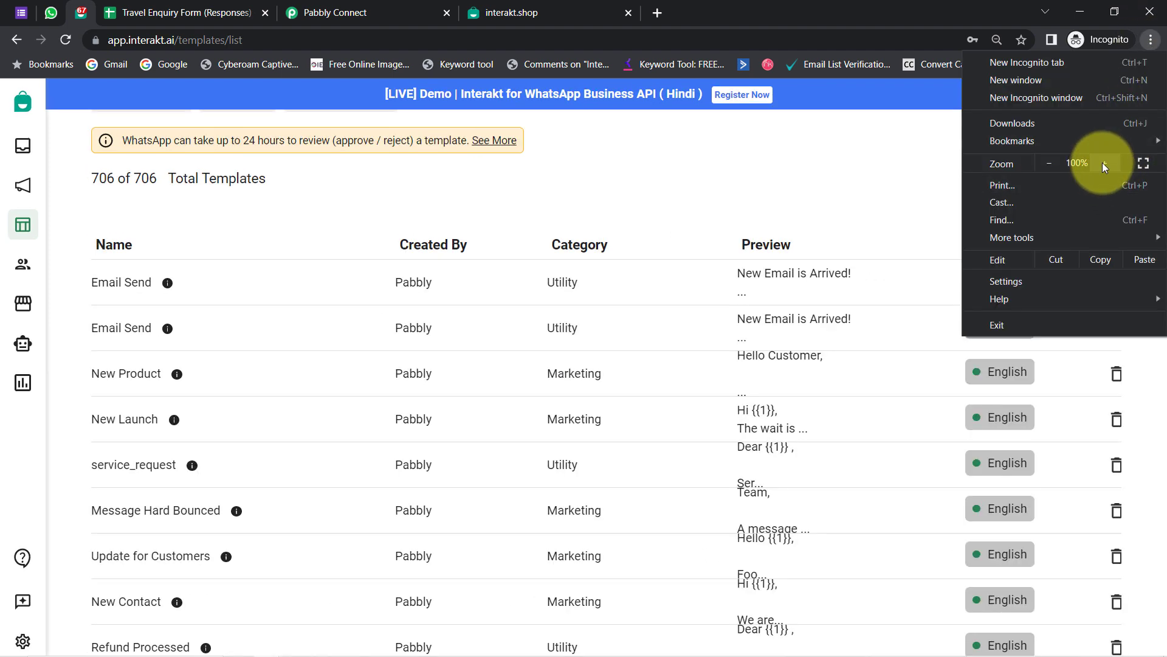
left_click(1103, 163)
left_click(843, 200)
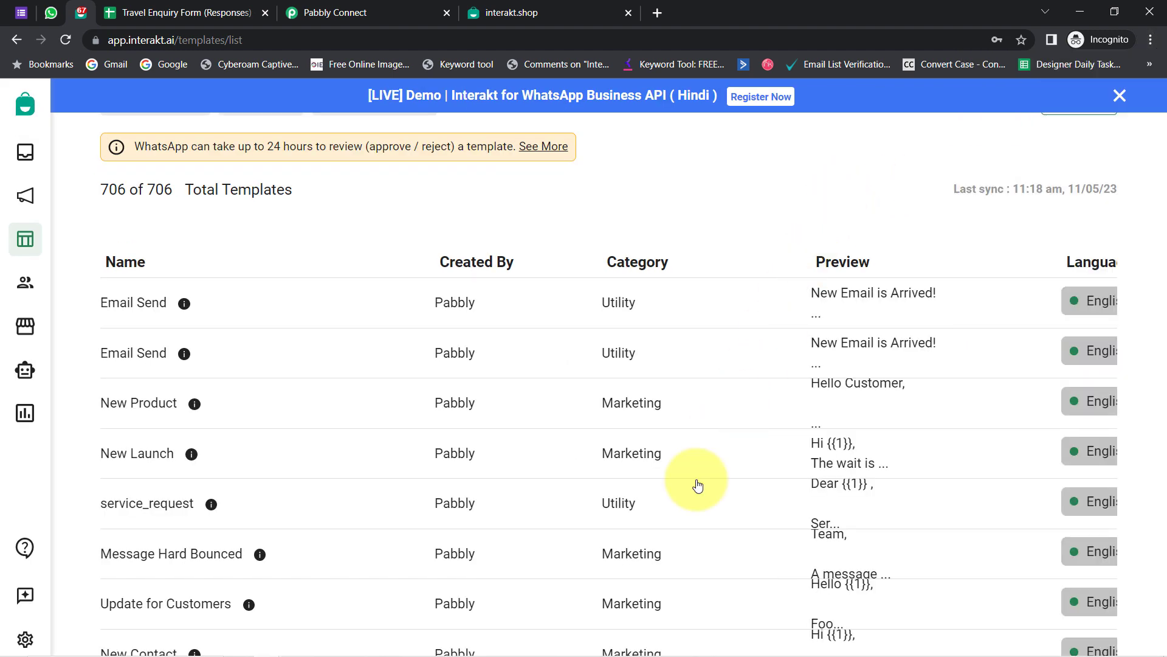
scroll(688, 505, "up", 3)
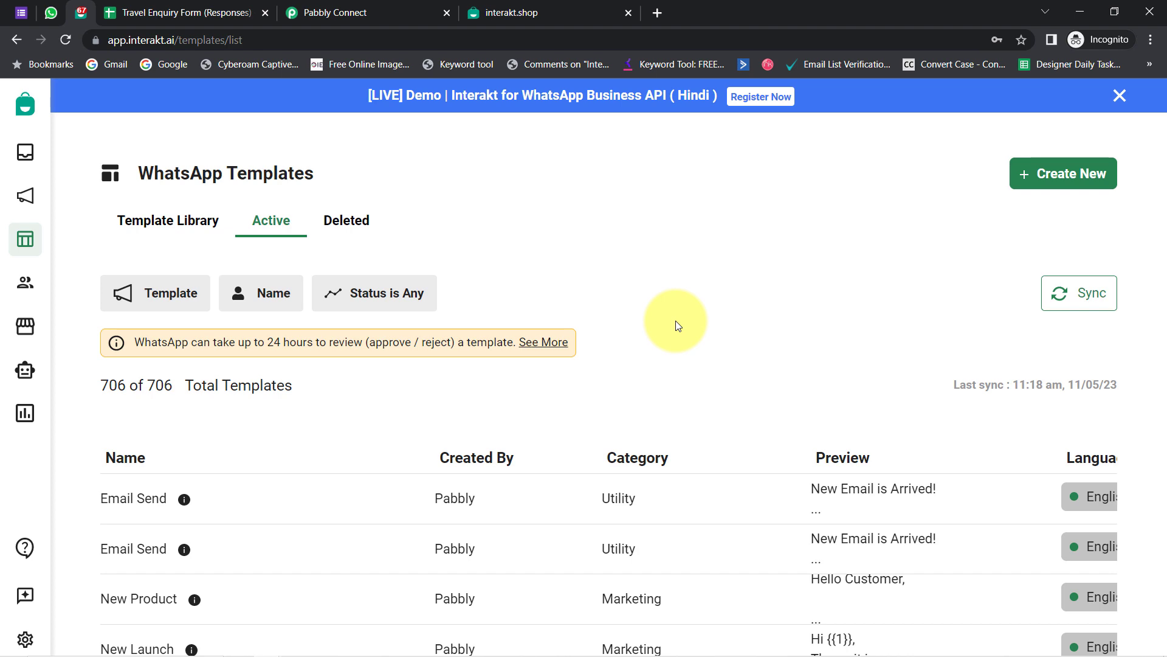
scroll(678, 325, "down", 1)
- Filter templates by name containing 'brochure' and open the General Brochure Template
left_click(250, 222)
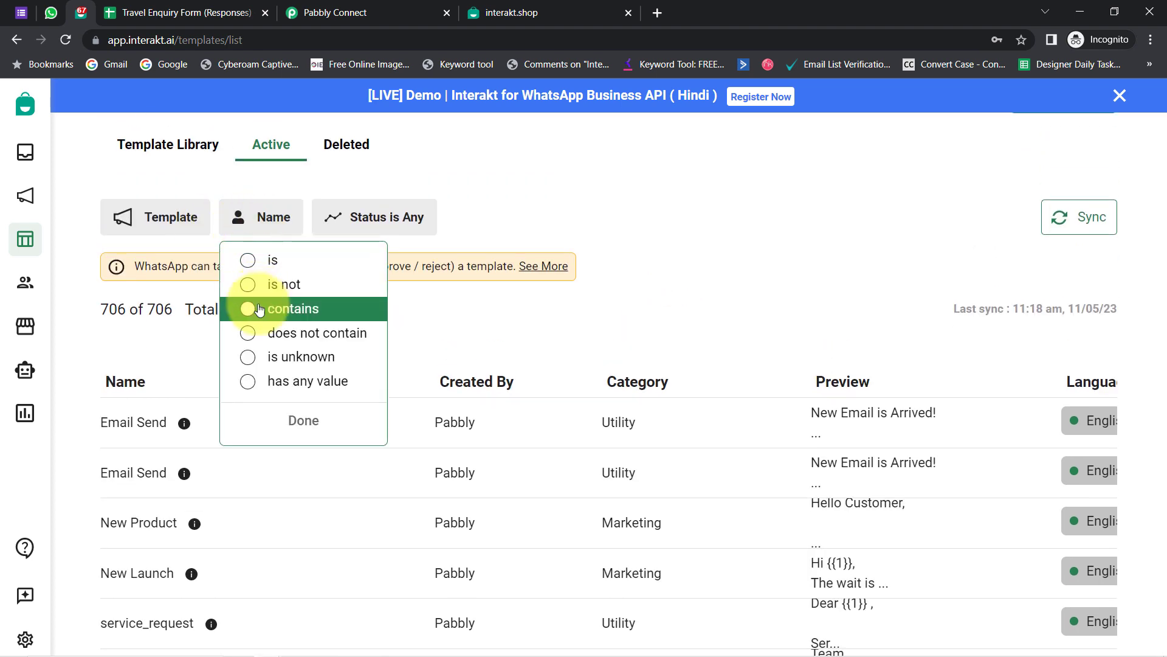
left_click(259, 310)
type("b")
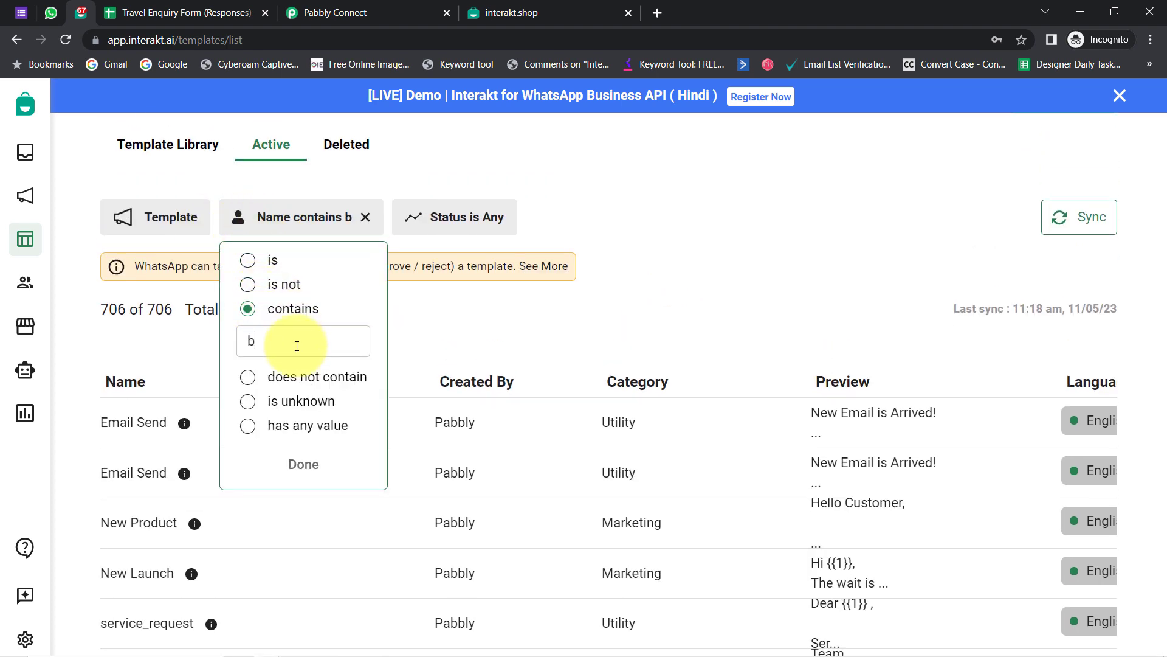
type("ro")
key("BackSpace")
type("o")
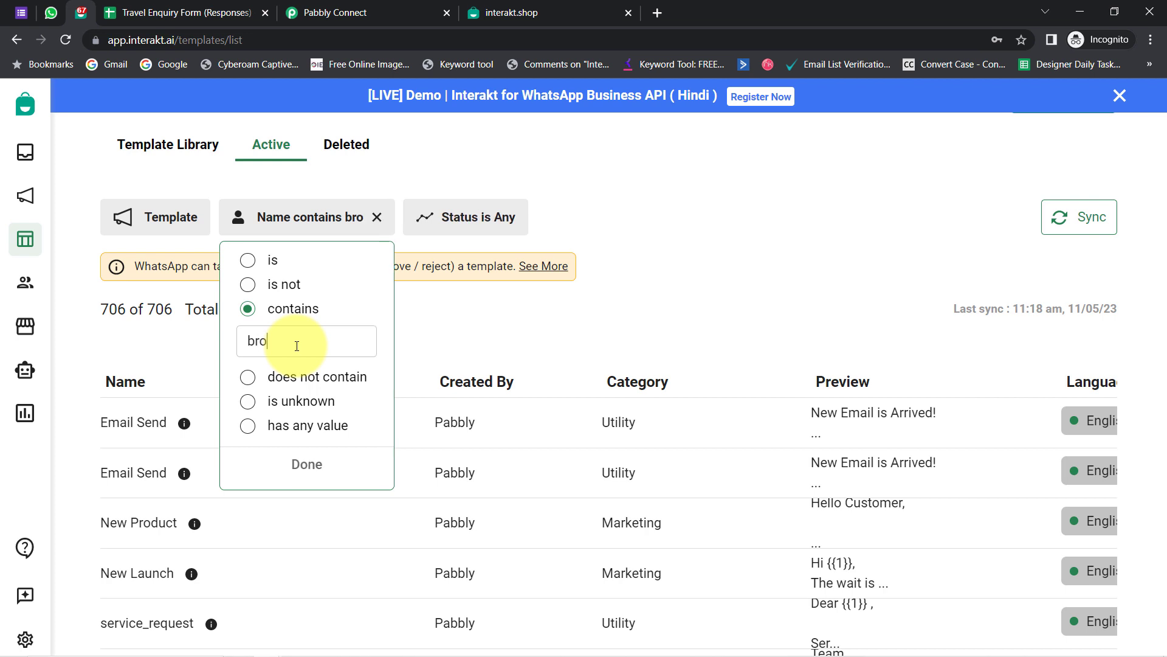
type("chu")
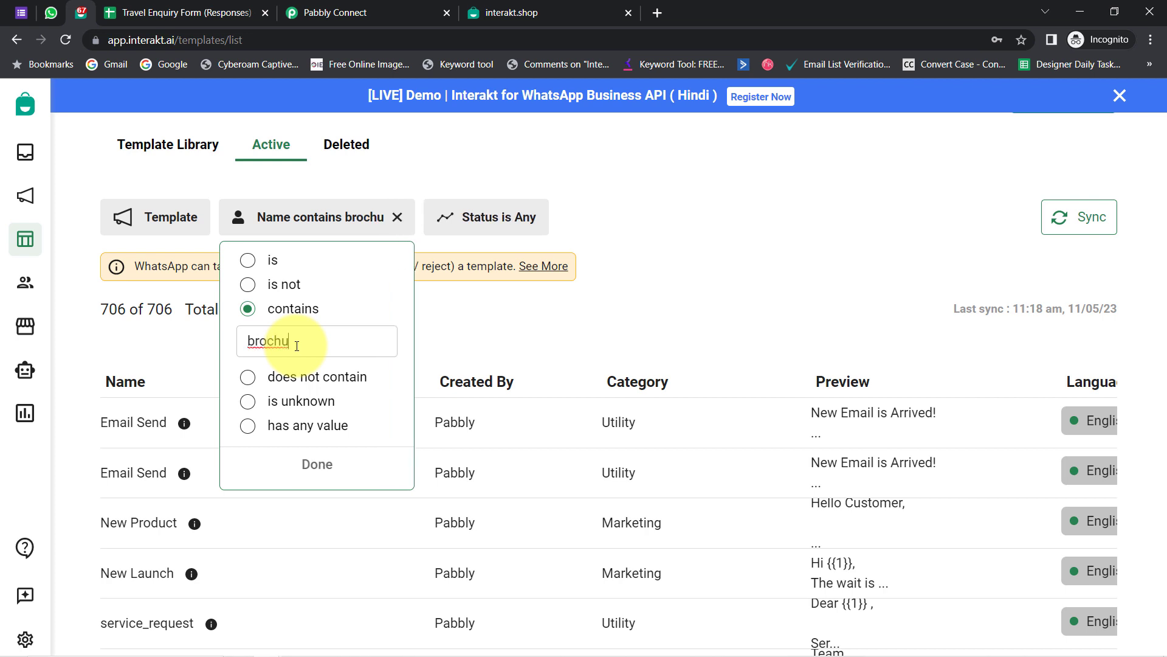
type("re")
left_click(318, 465)
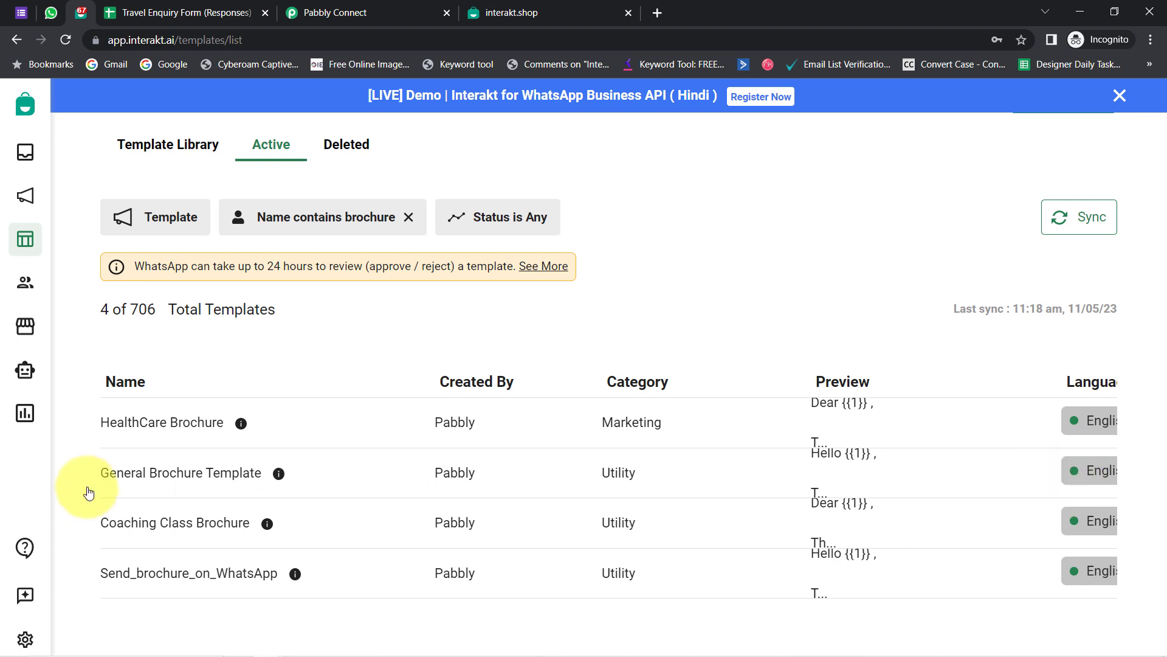
left_click(220, 475)
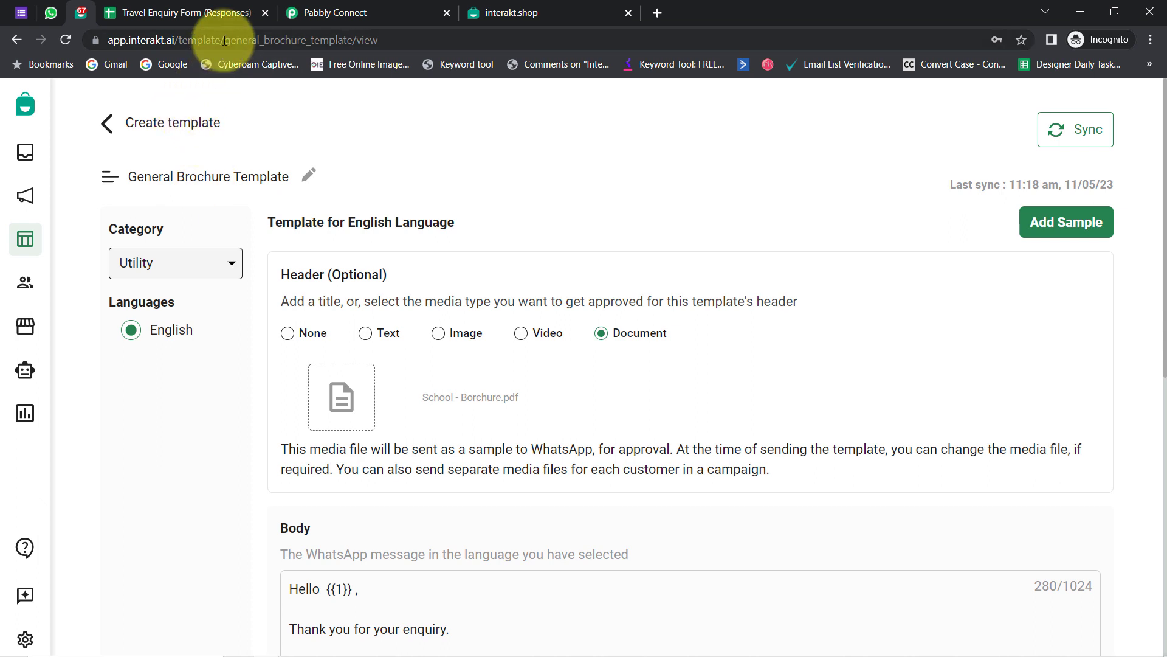
- Copy general_brochure_template from the address bar and go to Pabbly's Template Code Name field
left_click_drag(225, 40, 356, 40)
key("ctrl+c")
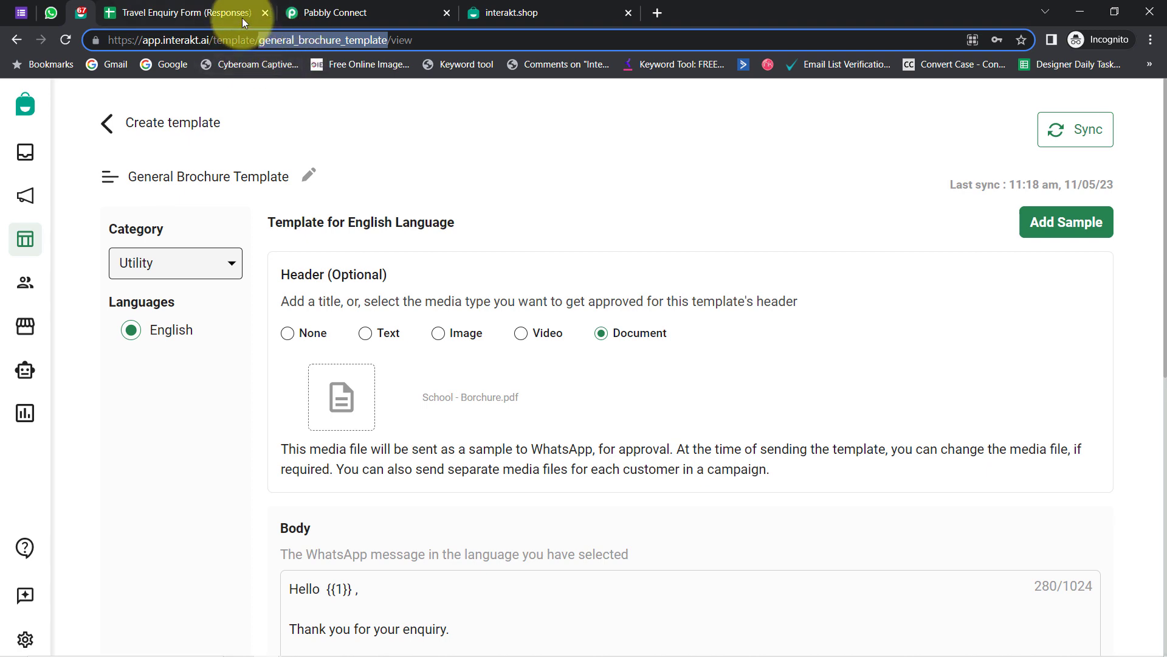
left_click(332, 20)
left_click(571, 263)
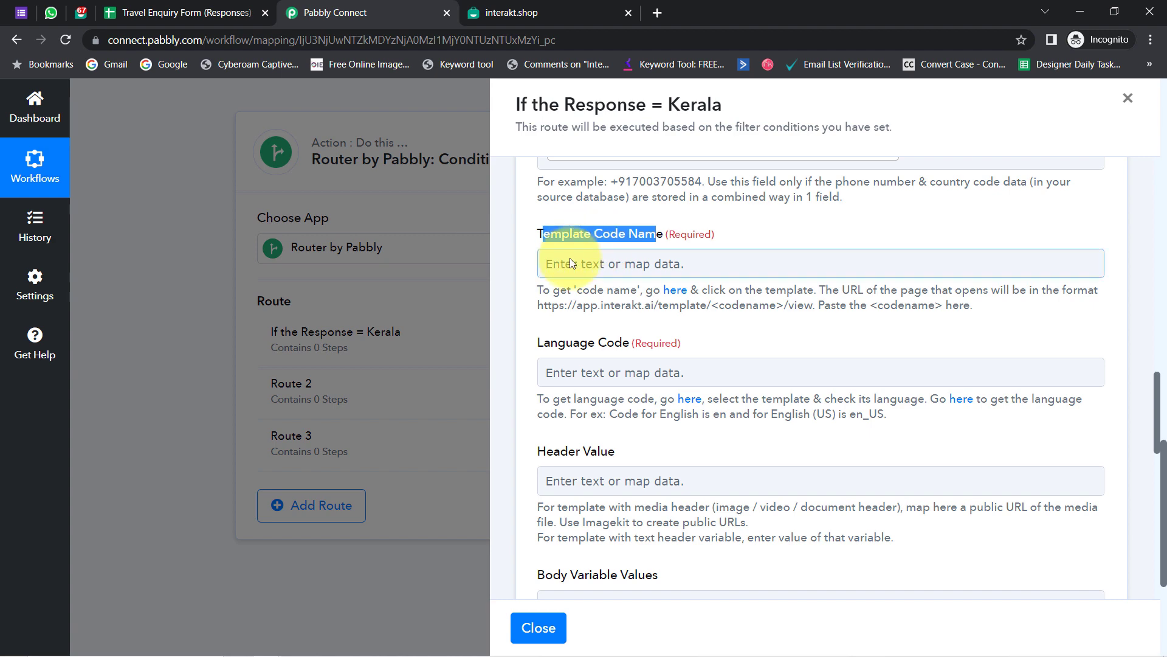
- Paste general_brochure_template as the Template Code Name, then return to Interakt
key("ctrl+v")
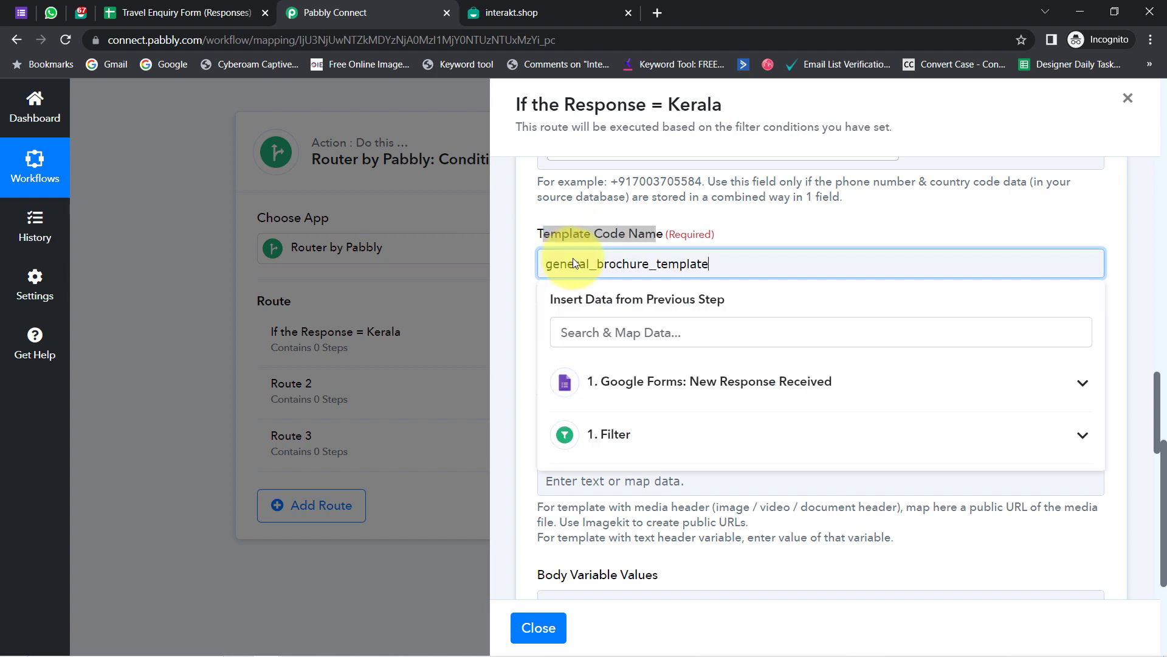
key("ctrl+Tab")
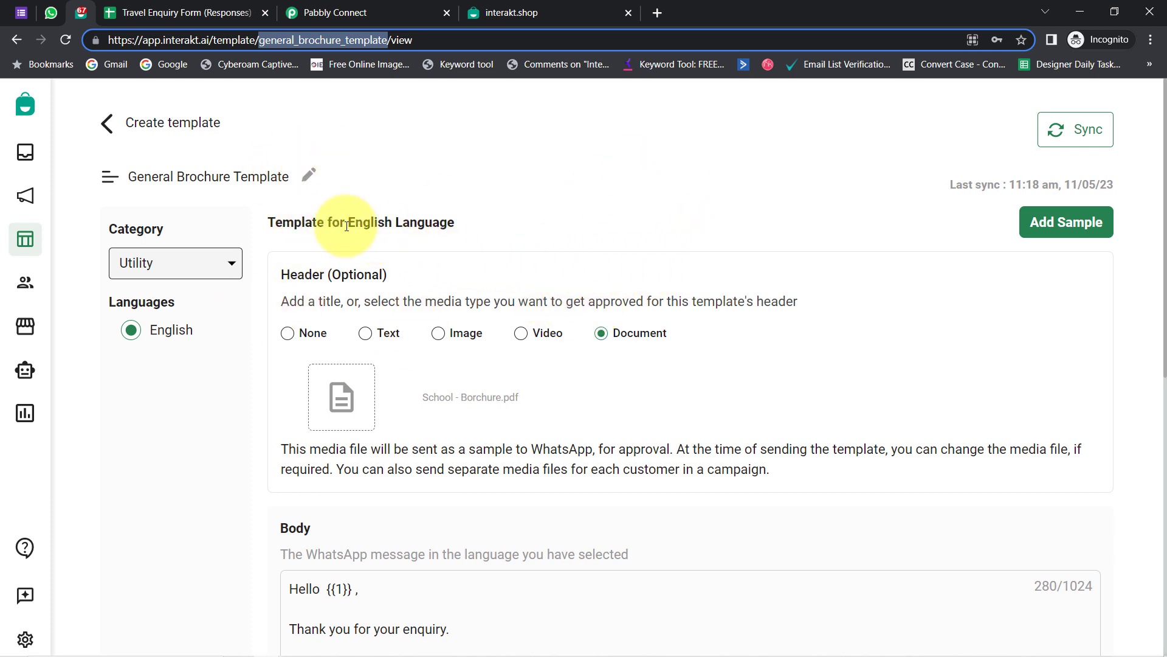
- Point out the template name, category and document header, then show the WhatsApp brochure message
left_click_drag(151, 176, 266, 176)
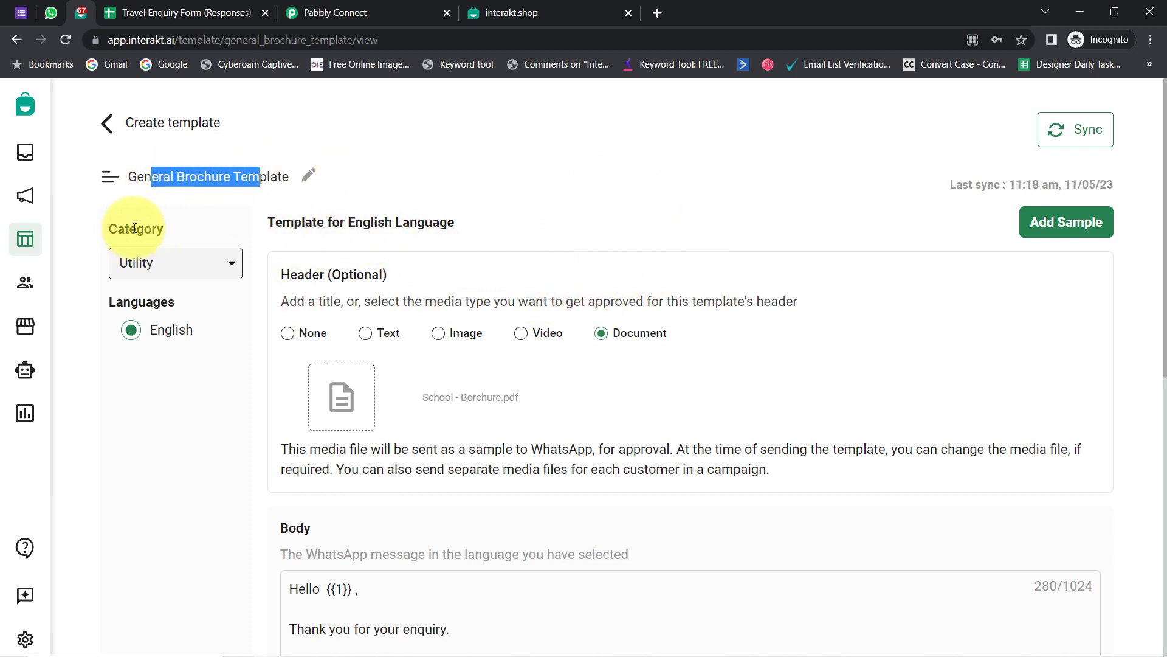
left_click_drag(126, 229, 163, 229)
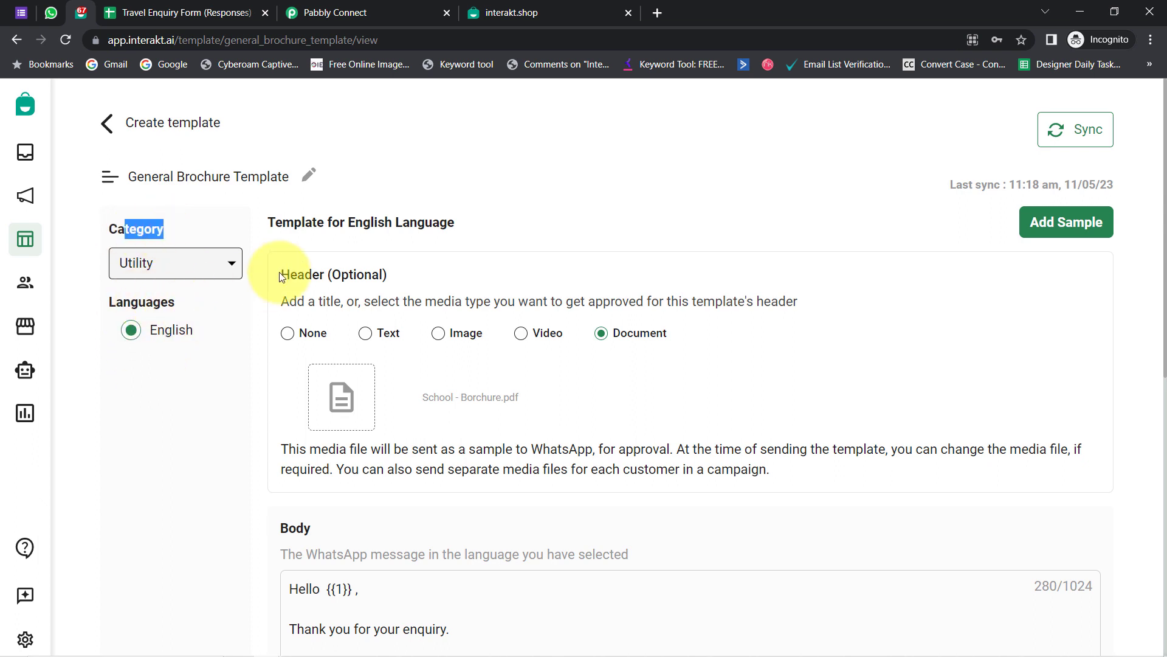
left_click_drag(297, 275, 386, 276)
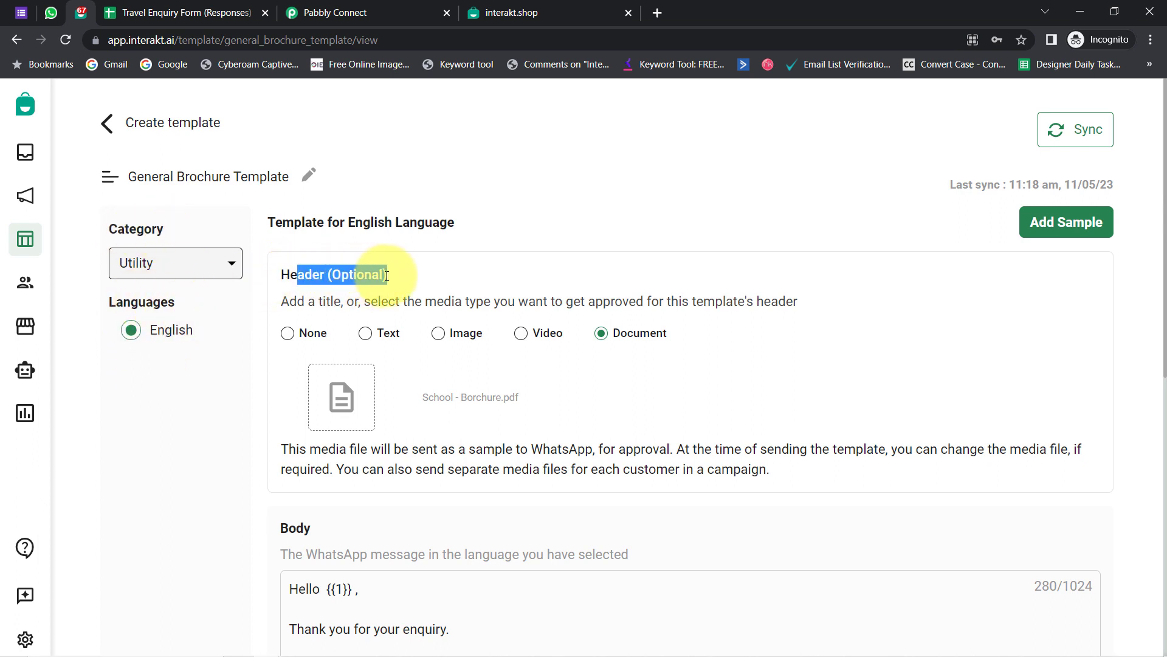
left_click(341, 283)
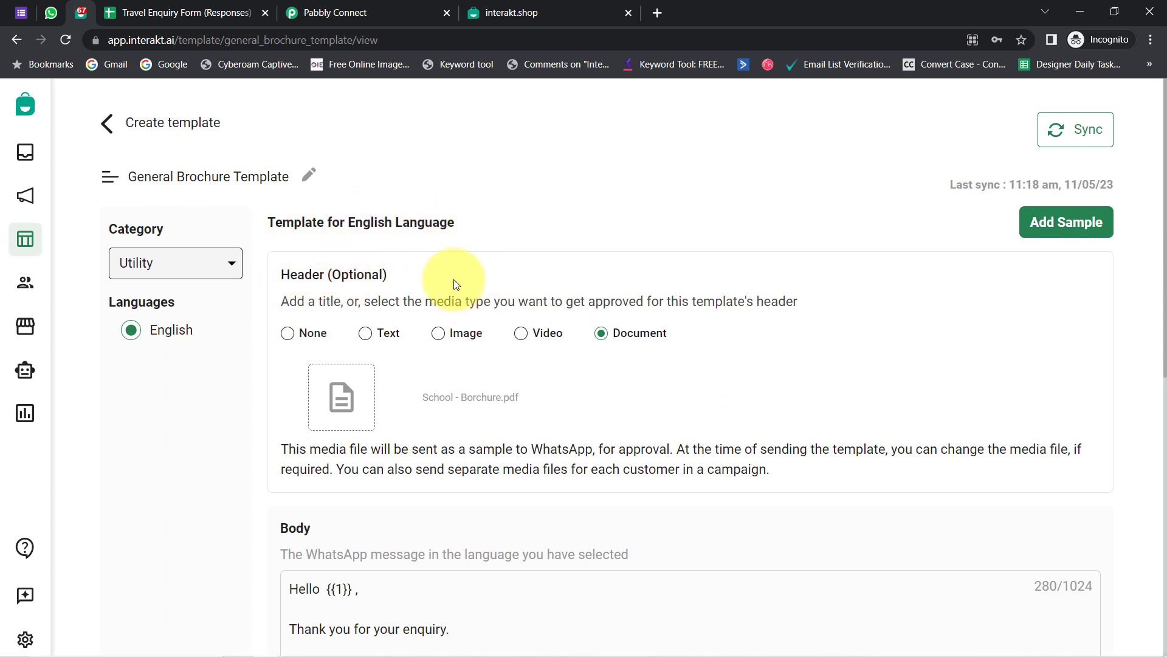
left_click(51, 13)
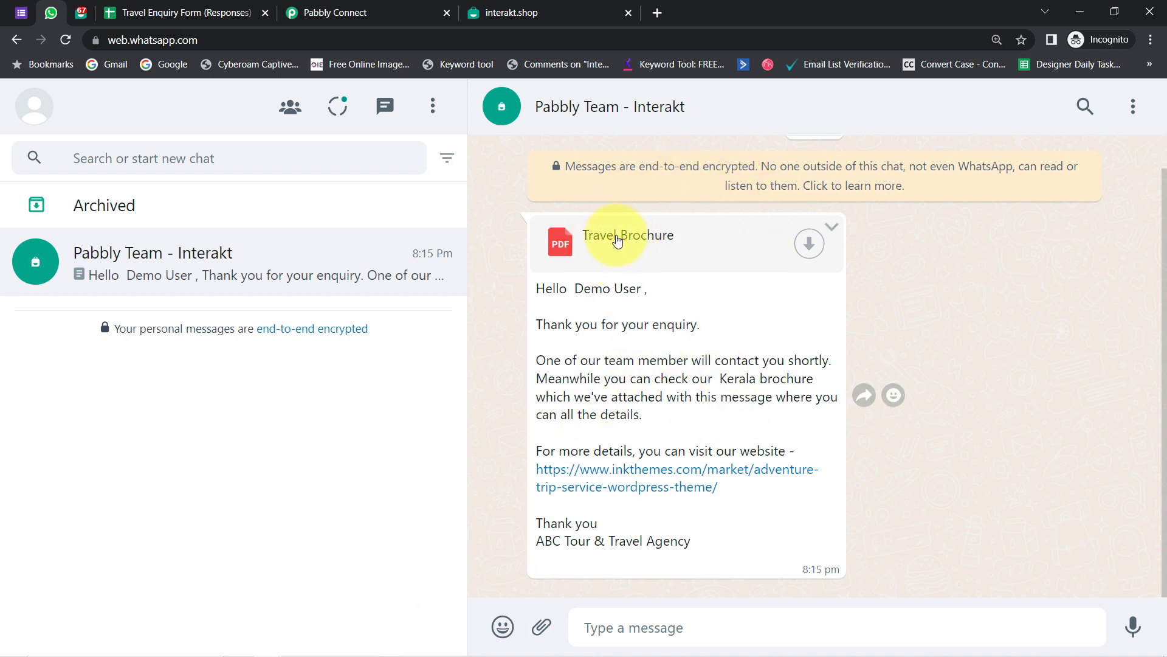
- Switch from WhatsApp Web back to the Interakt general_brochure_template page via Pabbly Connect
left_click(351, 7)
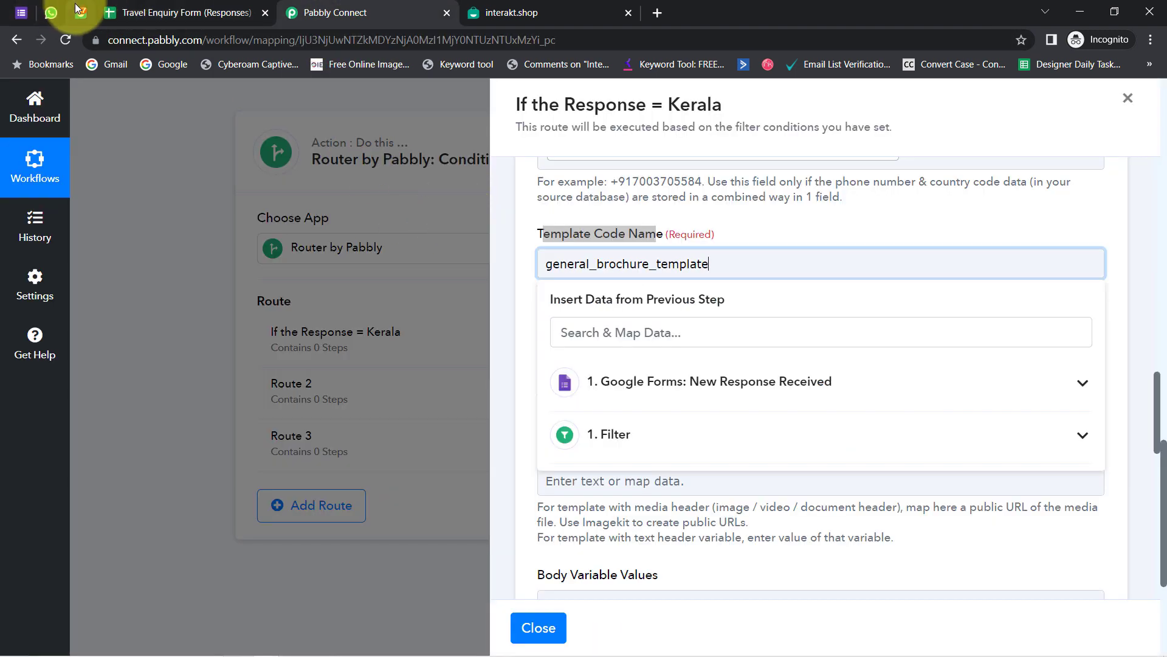
left_click(81, 13)
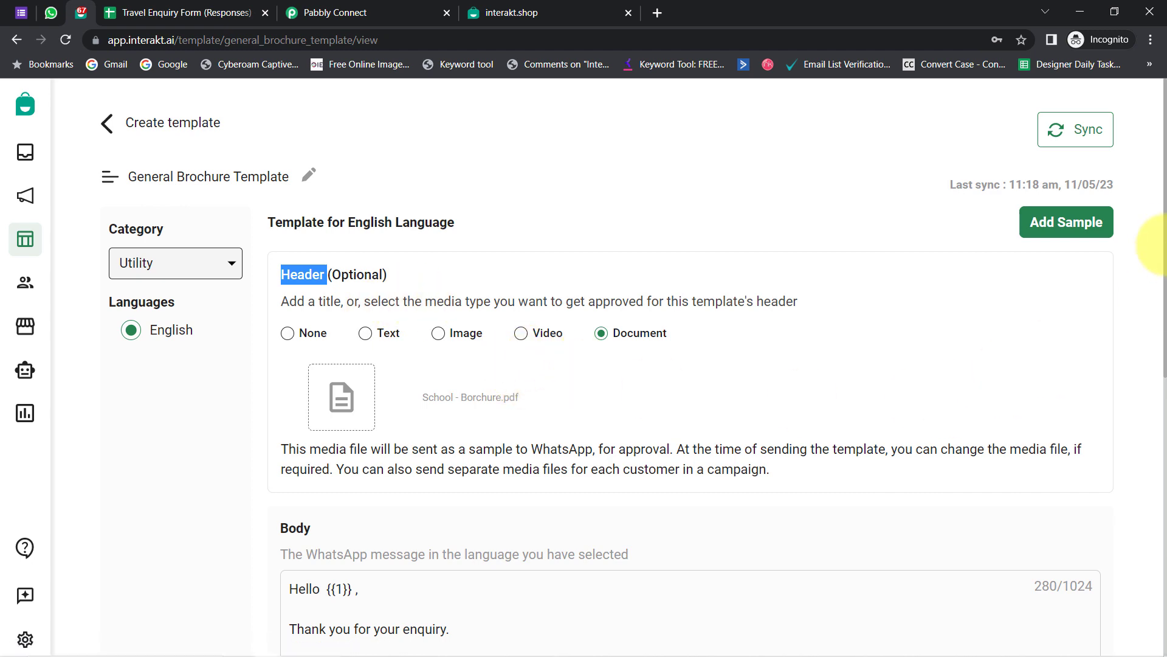
scroll(577, 456, "down", 4)
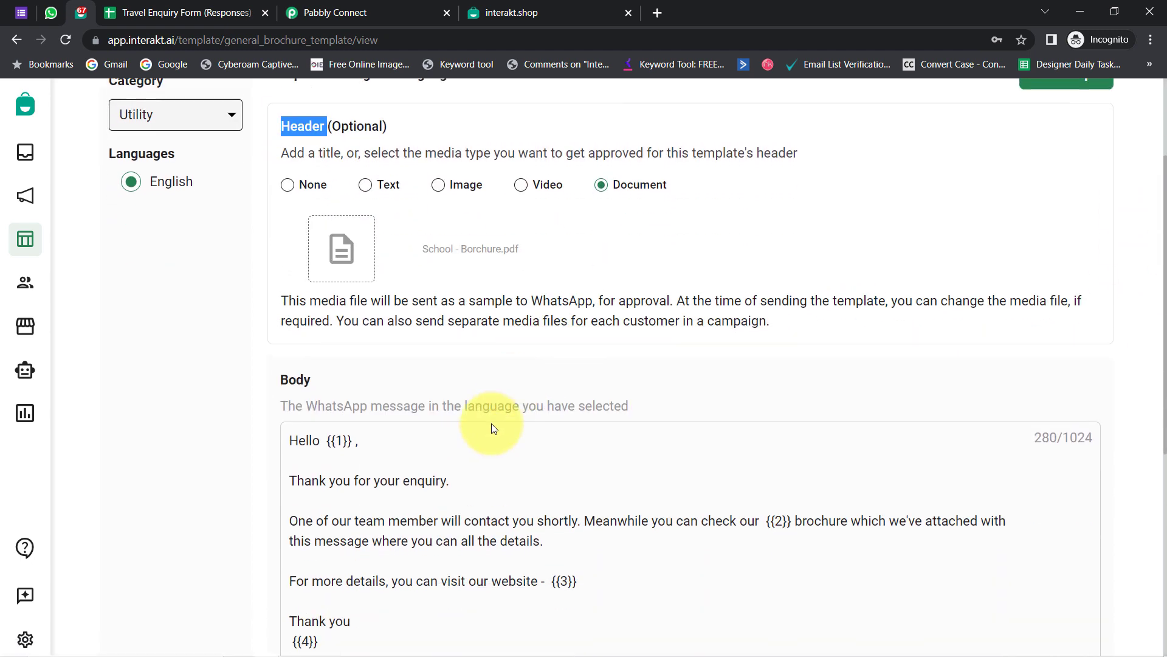
scroll(523, 365, "down", 1)
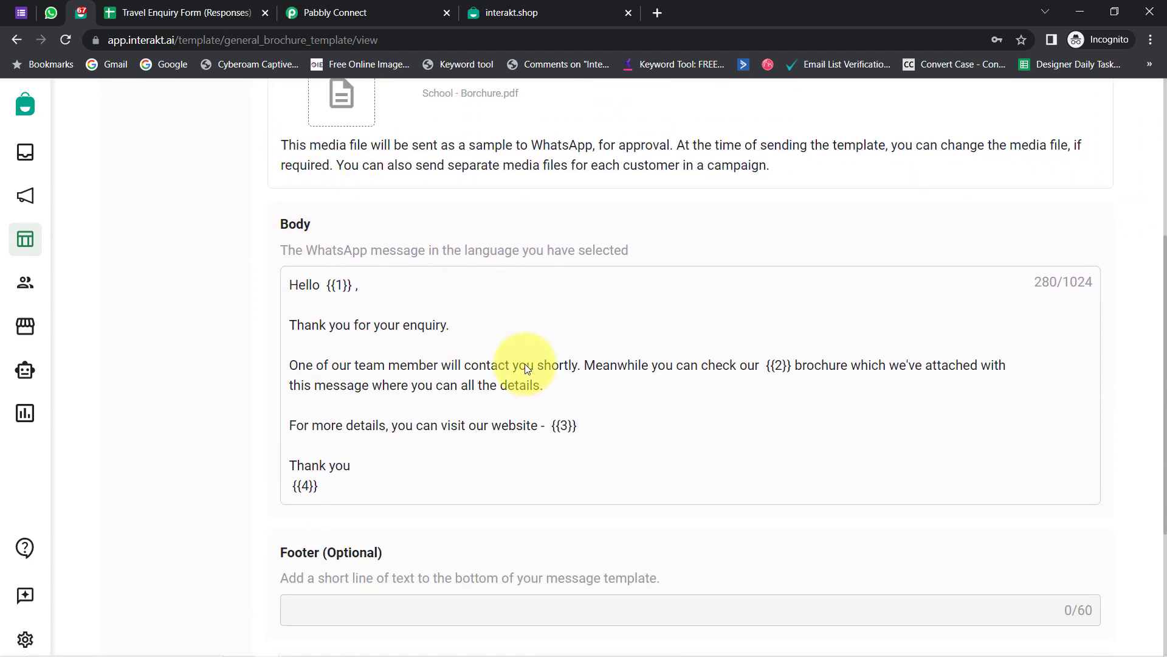
left_click_drag(290, 284, 337, 492)
left_click(327, 392)
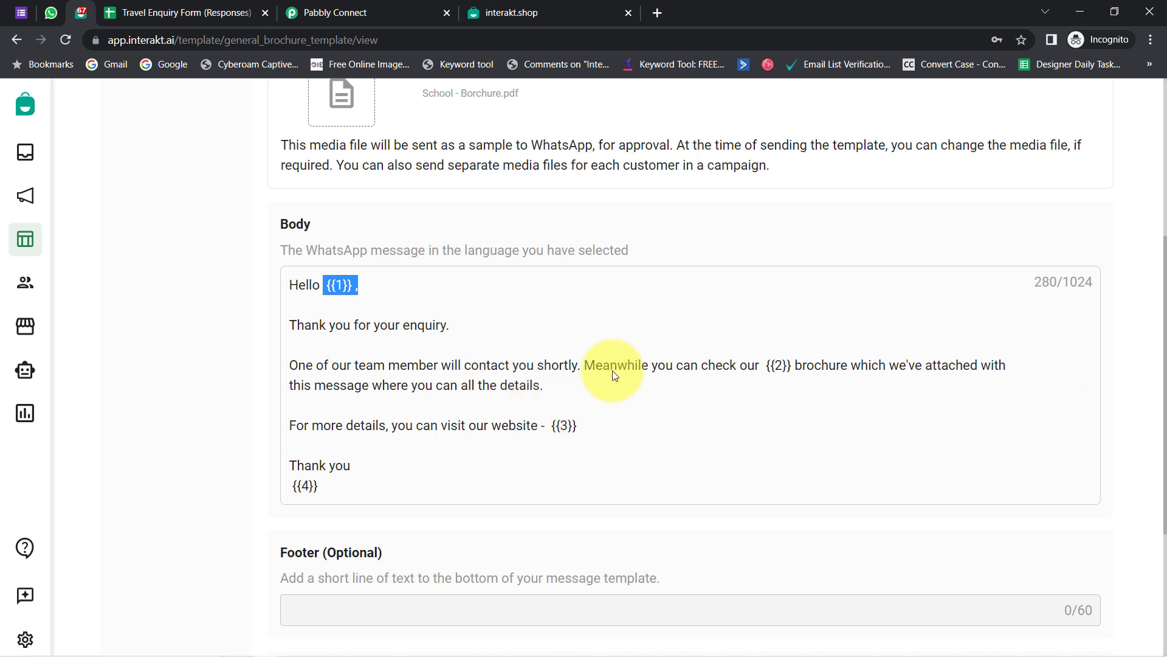
left_click_drag(756, 366, 806, 365)
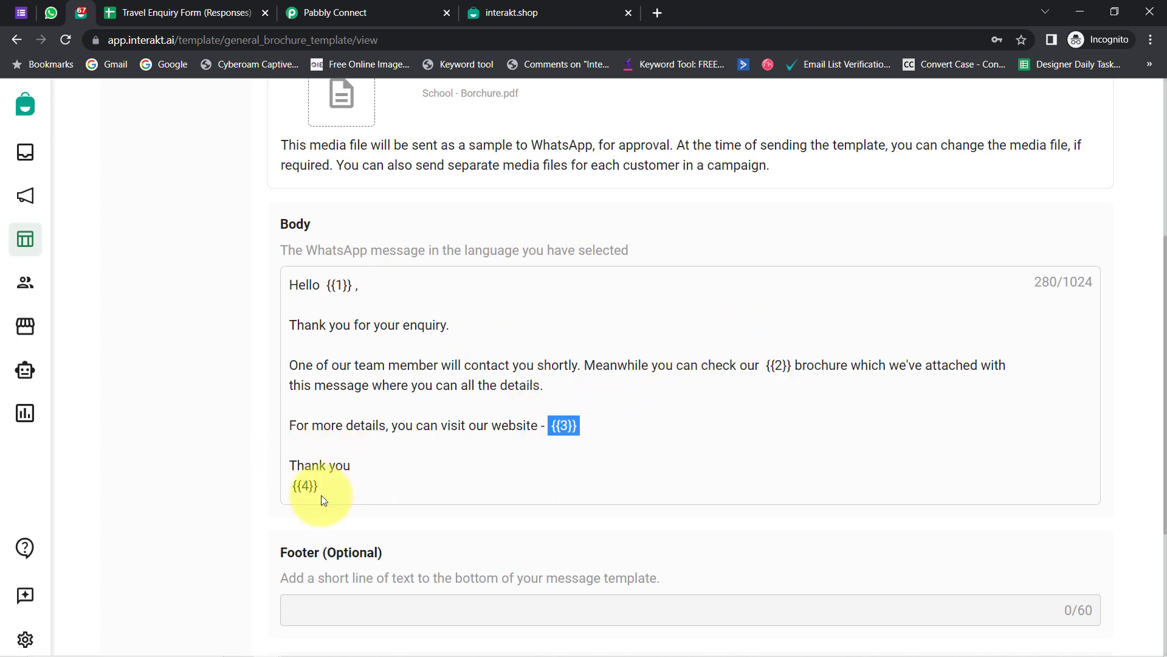
left_click_drag(325, 488, 283, 489)
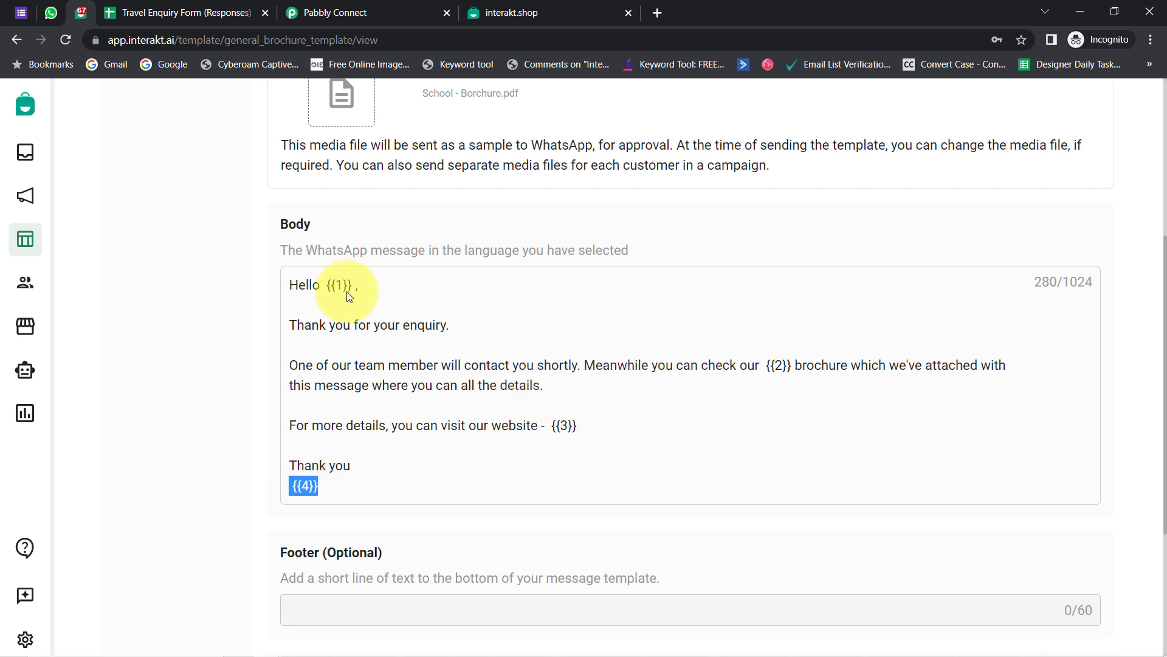
left_click_drag(322, 286, 365, 287)
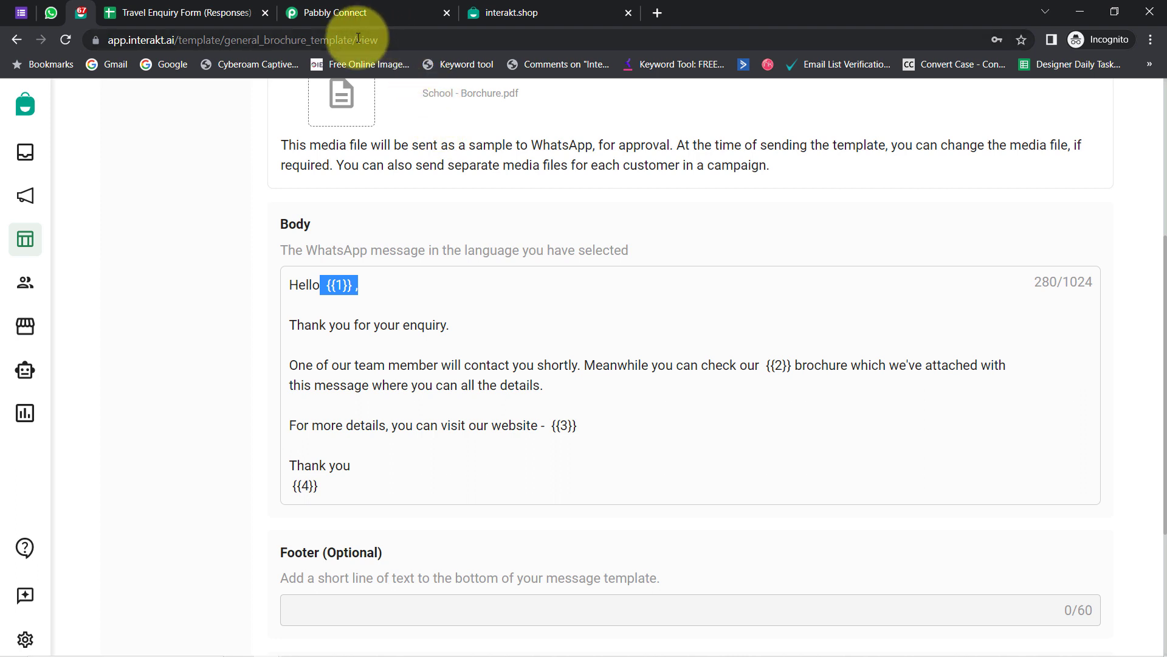
left_click_drag(357, 38, 391, 37)
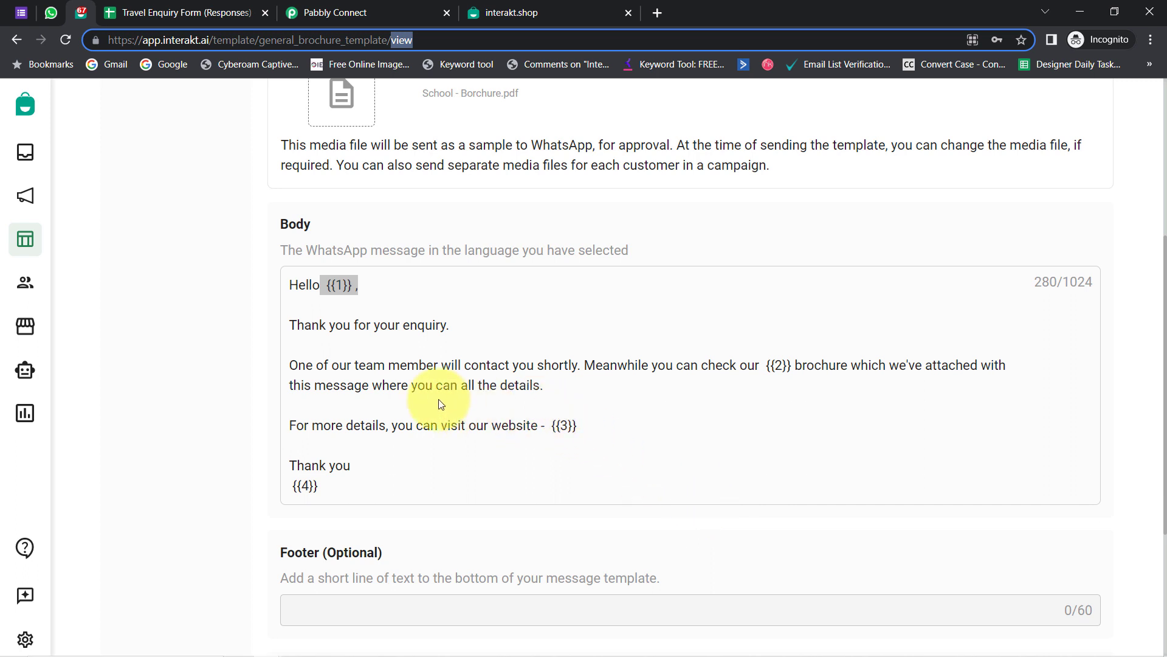
left_click(300, 318)
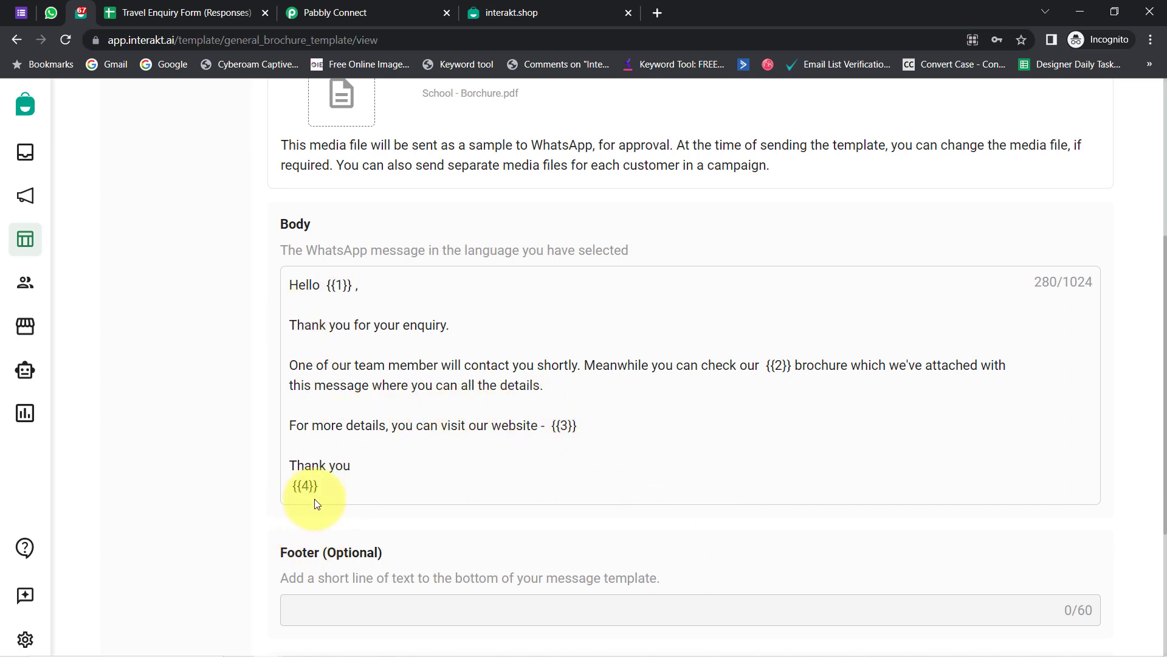
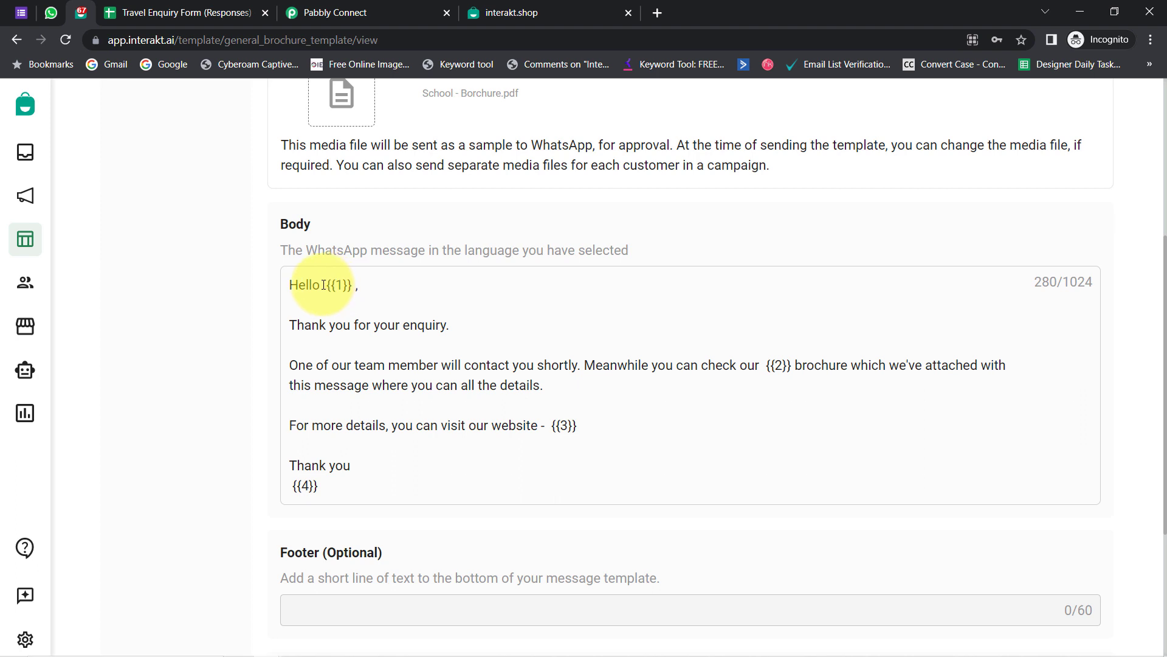
- Highlight the template body's greeting {{1}}, the thank-you line and the team-contact sentence up to {{2}}
left_click_drag(323, 285, 348, 283)
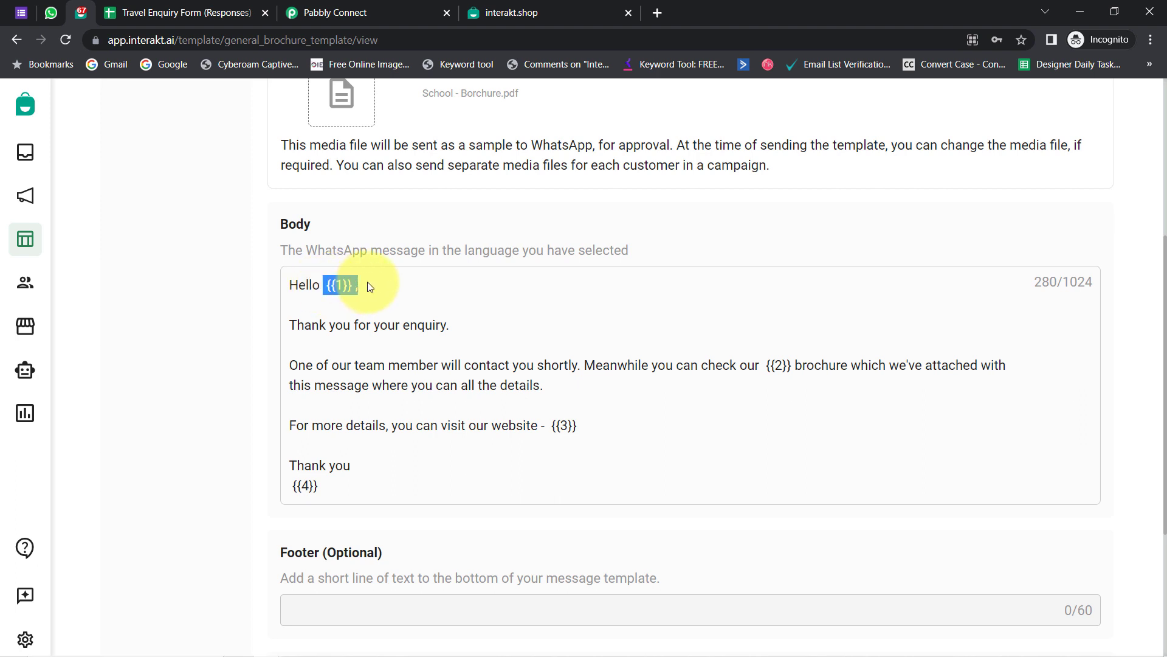
left_click_drag(305, 322, 335, 323)
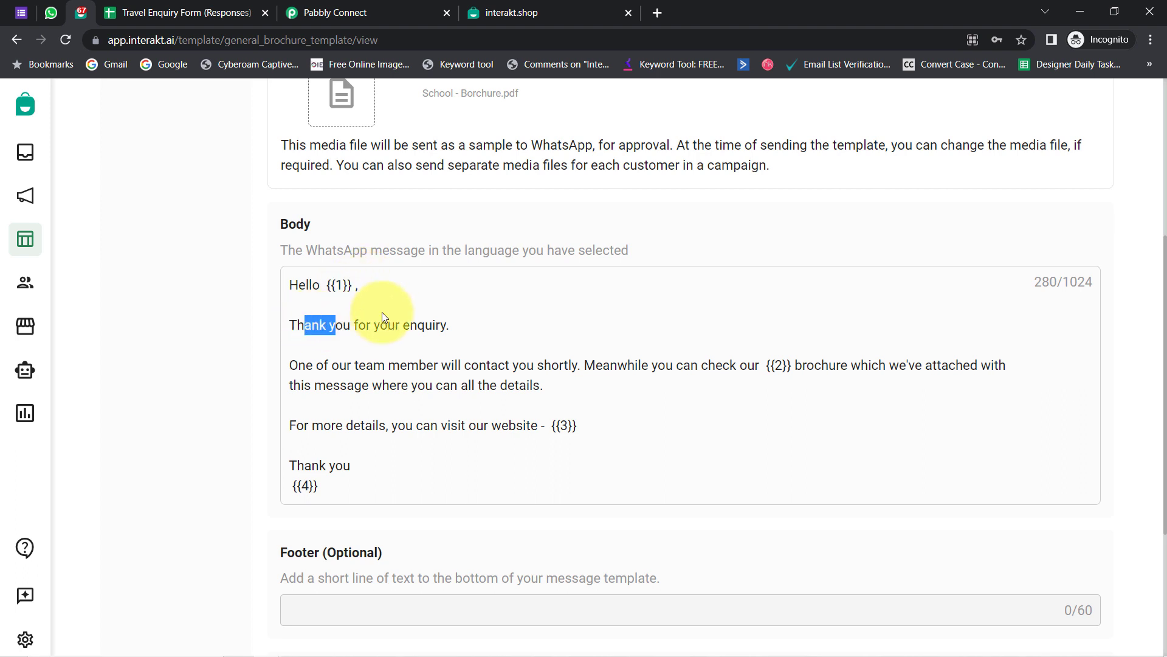
left_click_drag(491, 325, 462, 328)
left_click_drag(332, 365, 551, 361)
left_click_drag(638, 364, 791, 370)
left_click(788, 366)
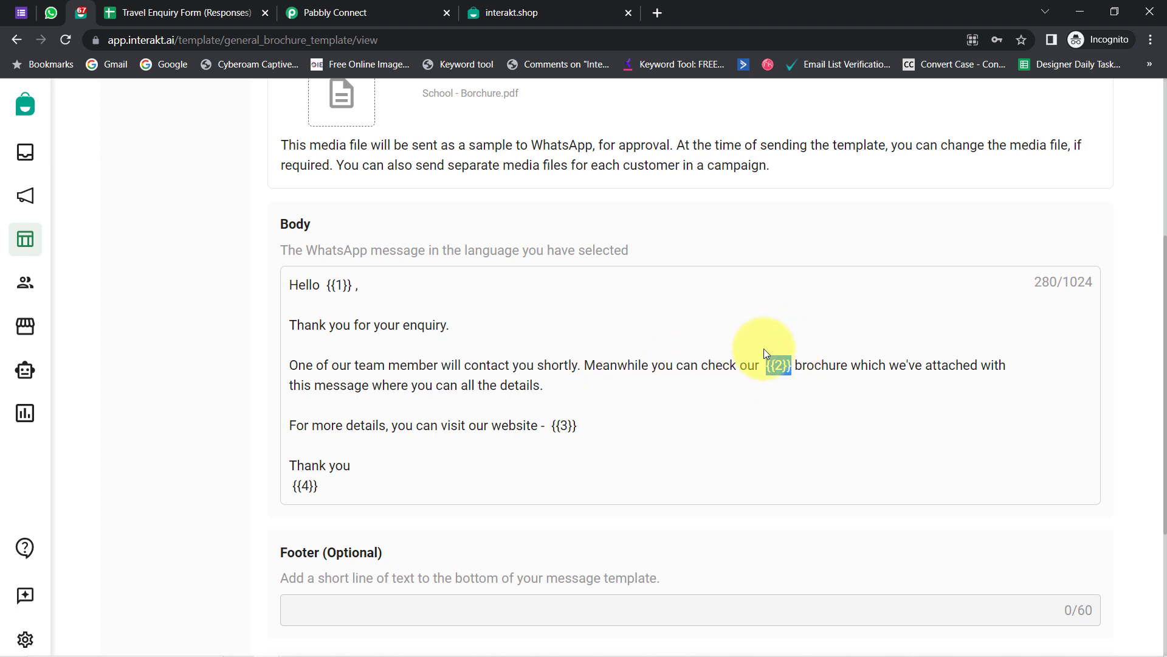
- Highlight the rest of the template body, including the details line, the website {{3}} and the closing Thank you
left_click_drag(841, 365, 526, 396)
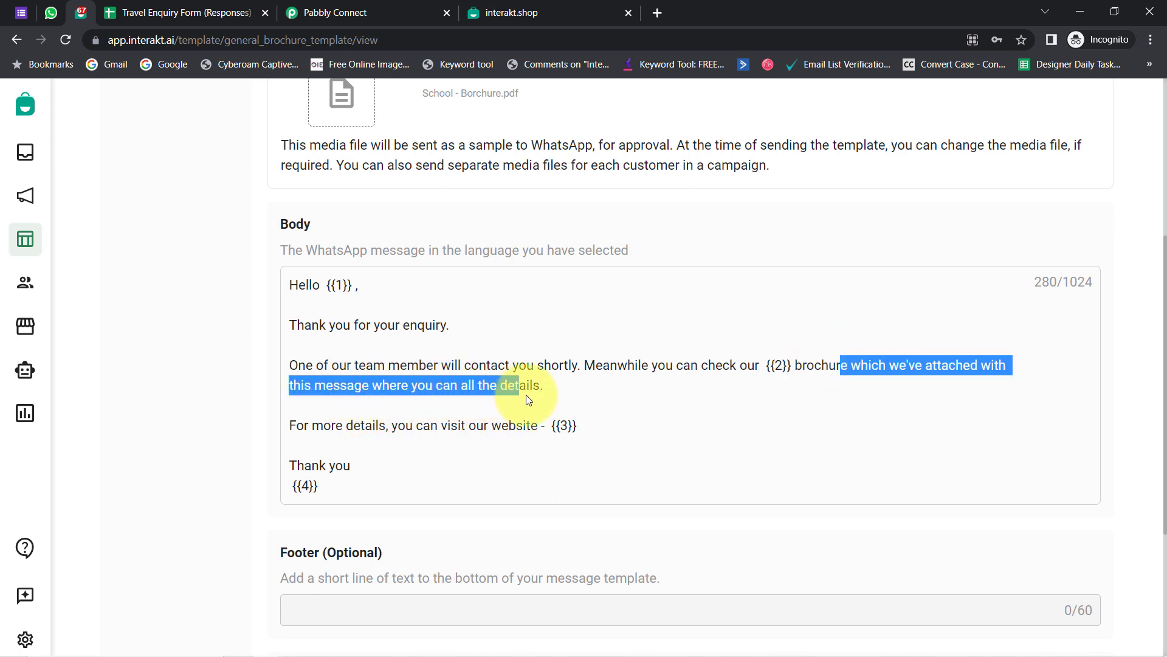
left_click(530, 395)
left_click_drag(389, 385, 506, 385)
left_click(468, 383)
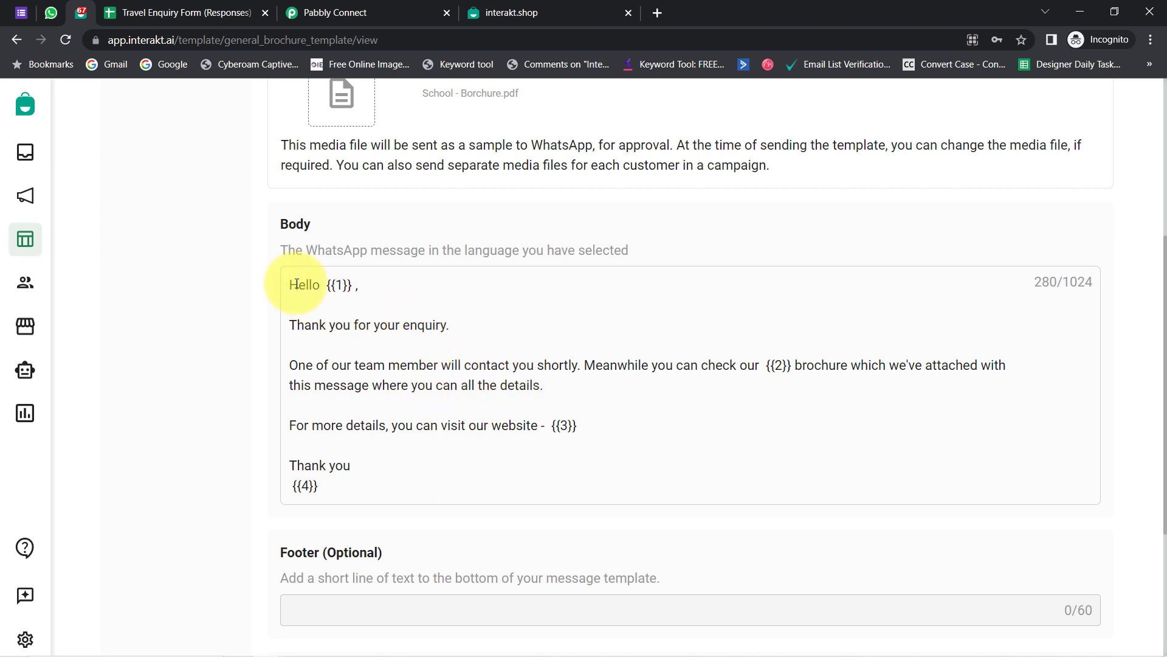
left_click_drag(290, 284, 335, 449)
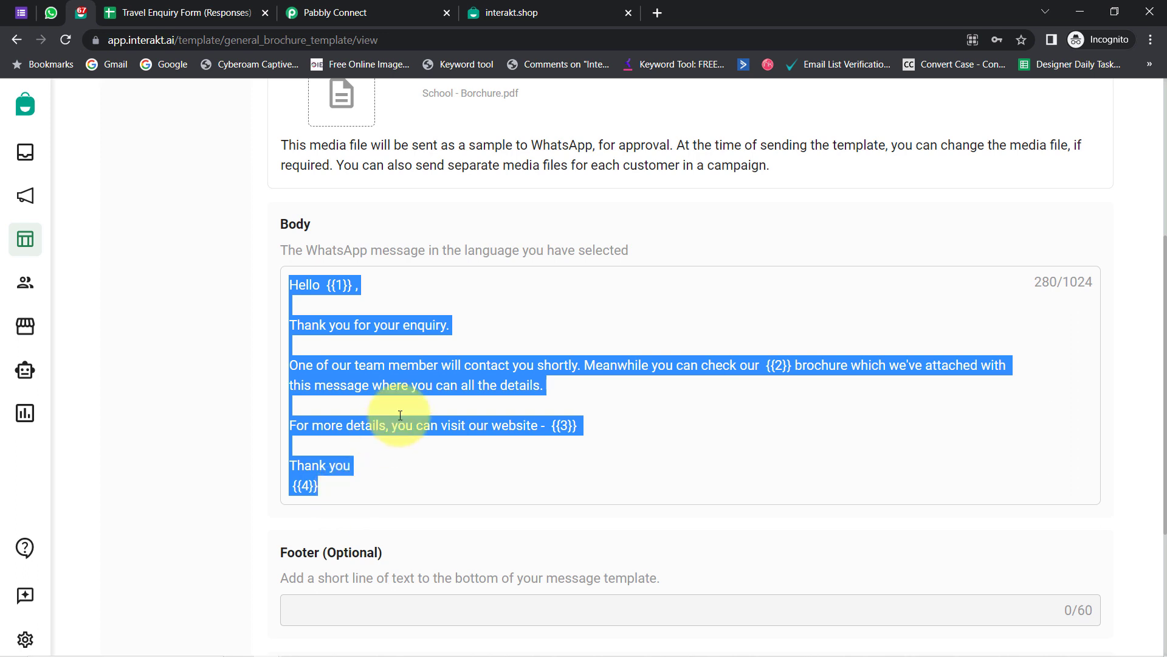
left_click_drag(397, 385, 534, 386)
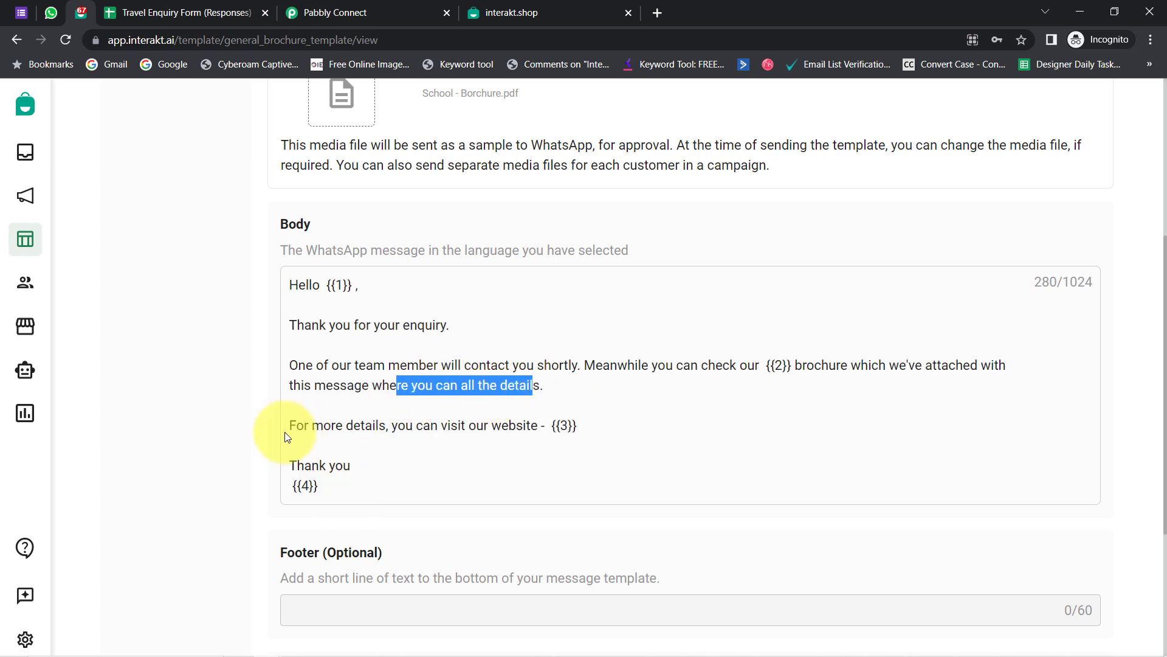
left_click_drag(430, 417, 531, 447)
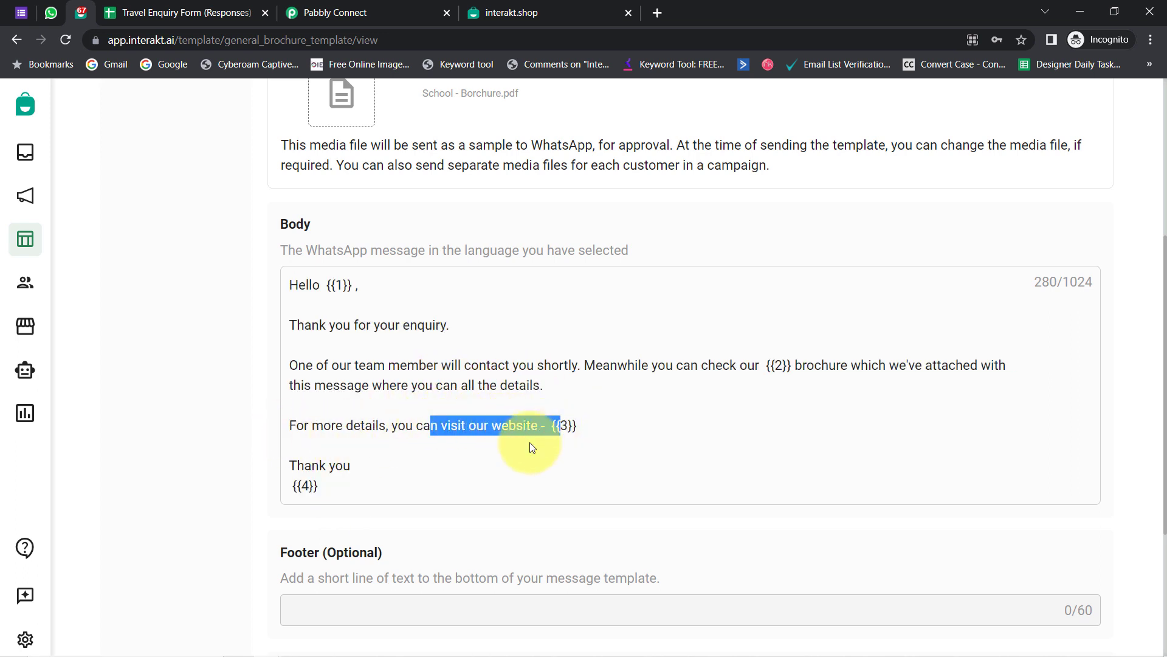
left_click_drag(304, 465, 319, 466)
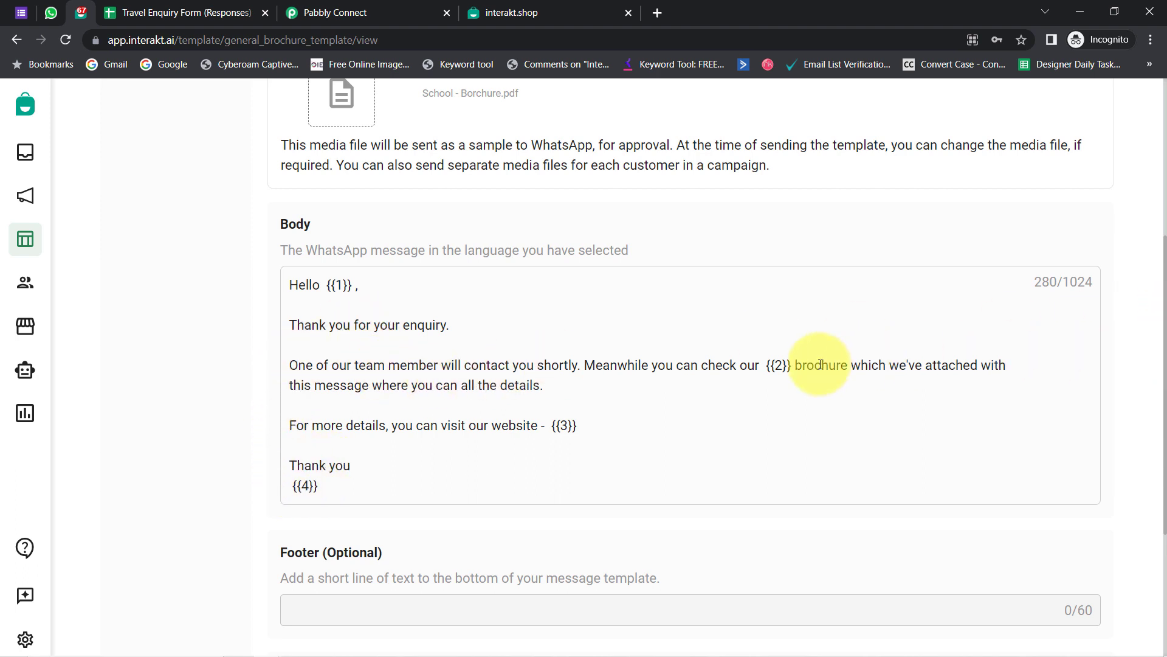
- Point out that the Interakt template's footer and buttons are optional
scroll(223, 516, "down", 3)
scroll(222, 516, "down", 1)
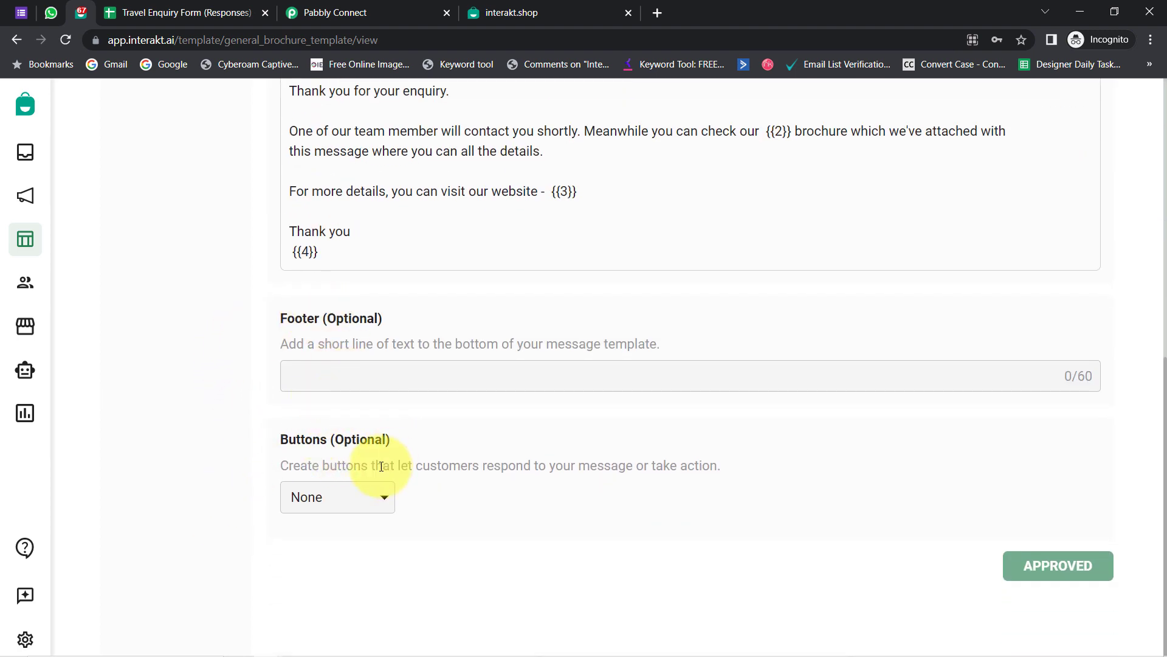
double_click(155, 39)
left_click_drag(324, 317, 367, 318)
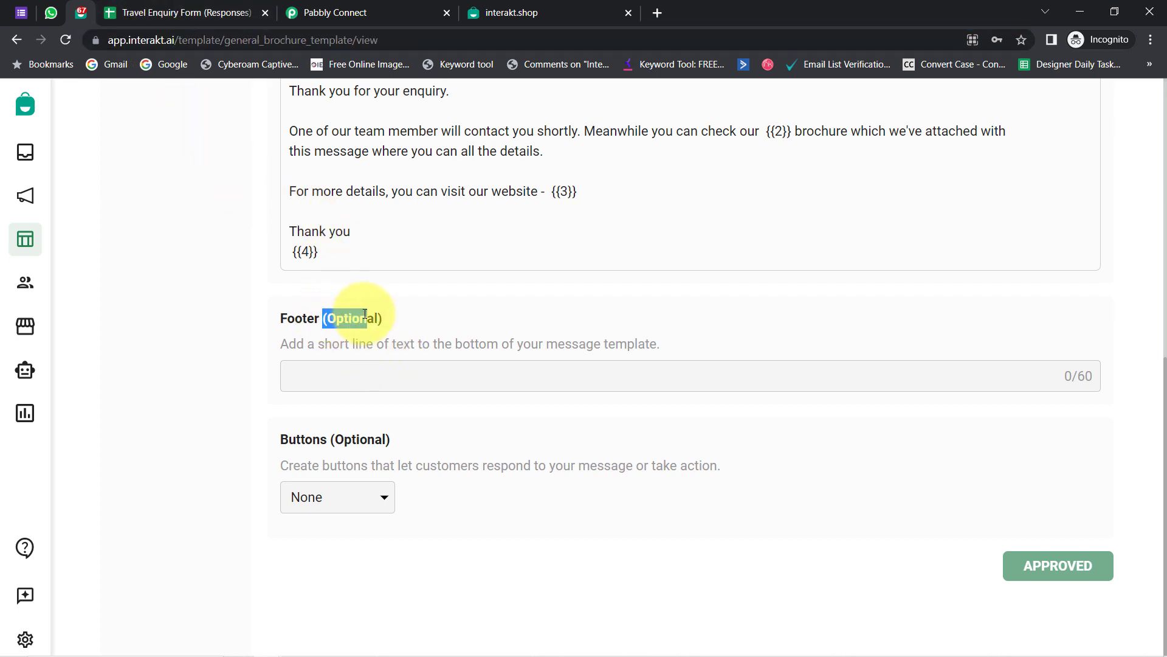
left_click_drag(335, 439, 382, 439)
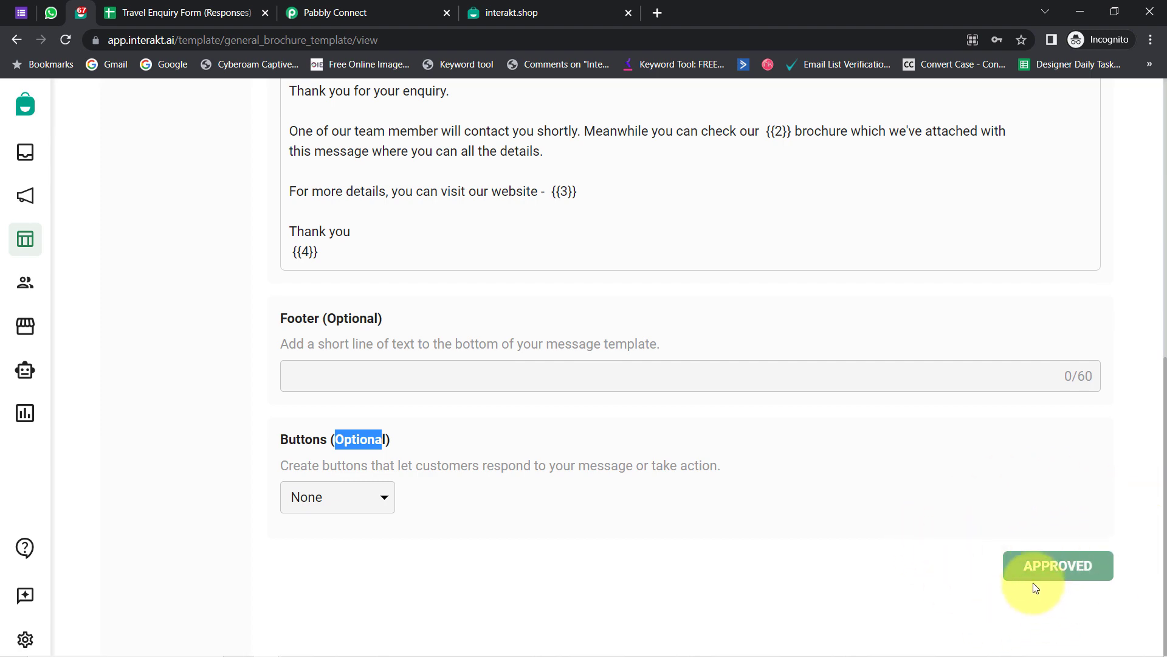
scroll(973, 547, "up", 8)
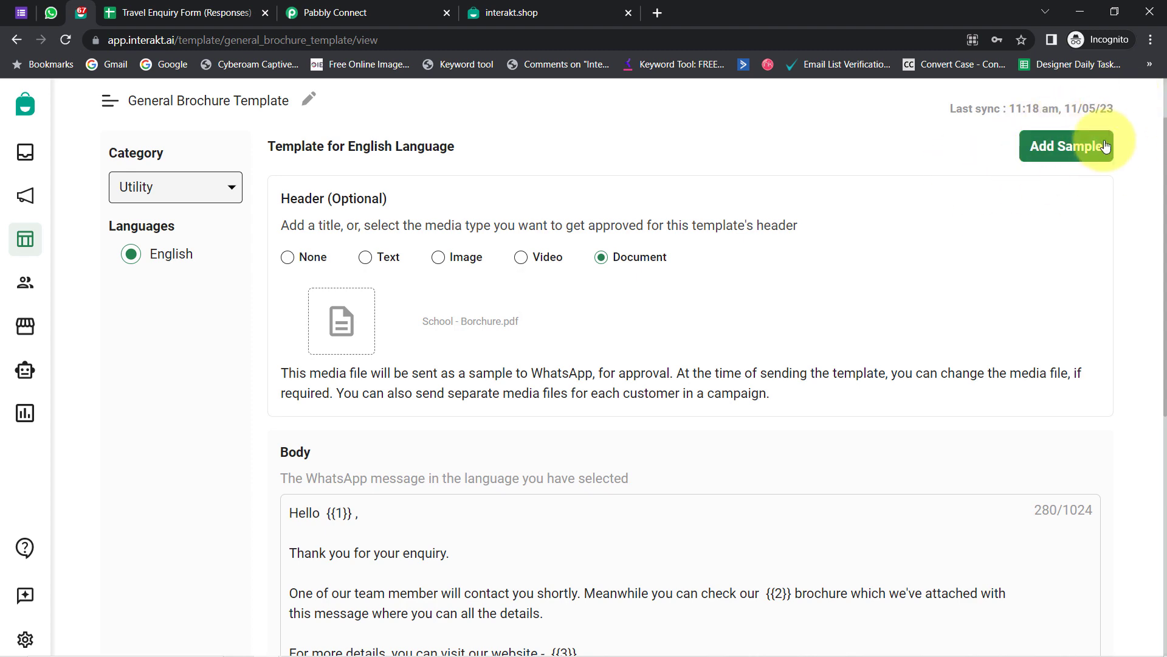
- Review the template's sample values, such as Demo User and NGM Public School, against the preview placeholders
left_click(1075, 145)
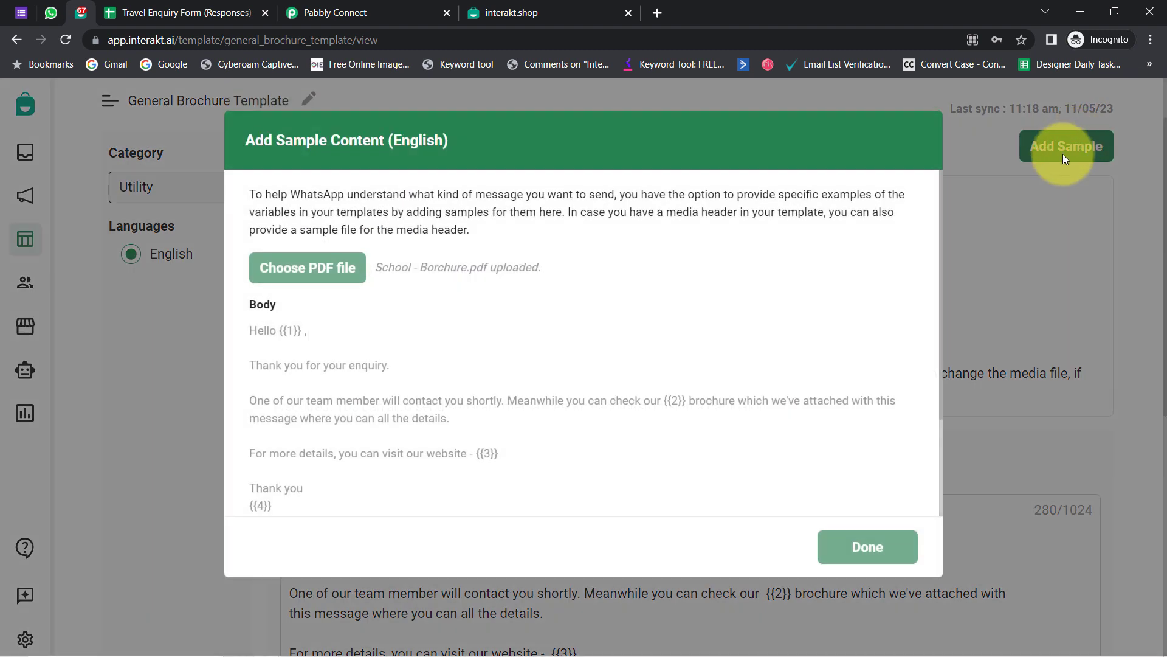
scroll(298, 297, "down", 2)
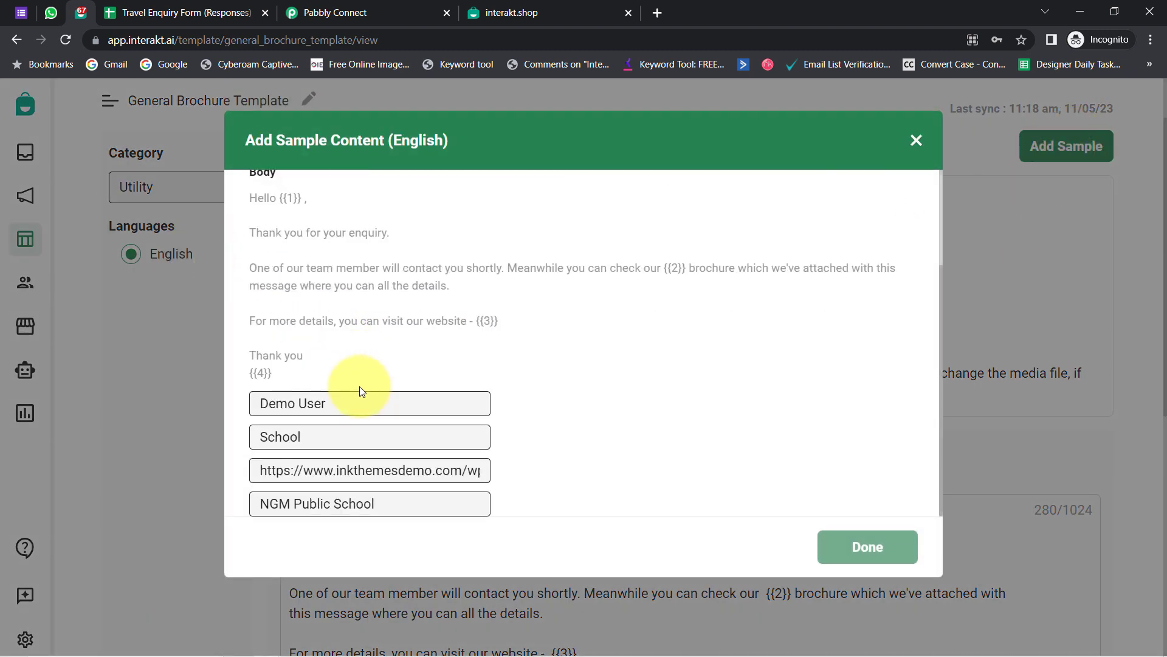
scroll(357, 387, "up", 1)
scroll(295, 417, "down", 1)
left_click_drag(272, 398, 372, 393)
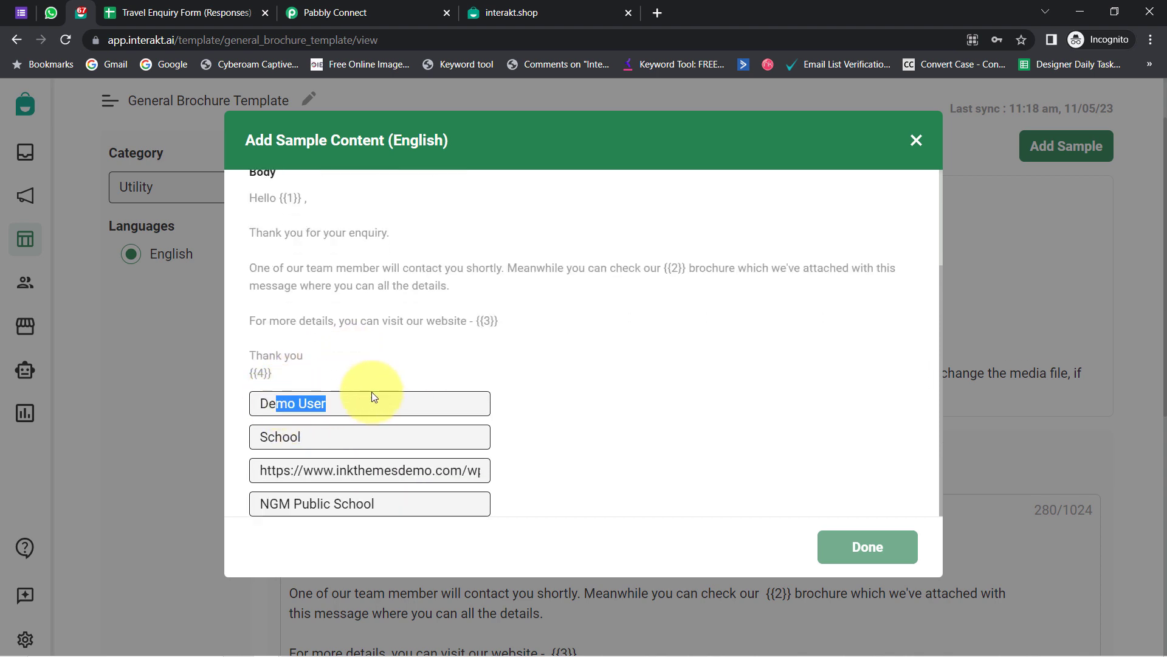
left_click_drag(262, 503, 345, 484)
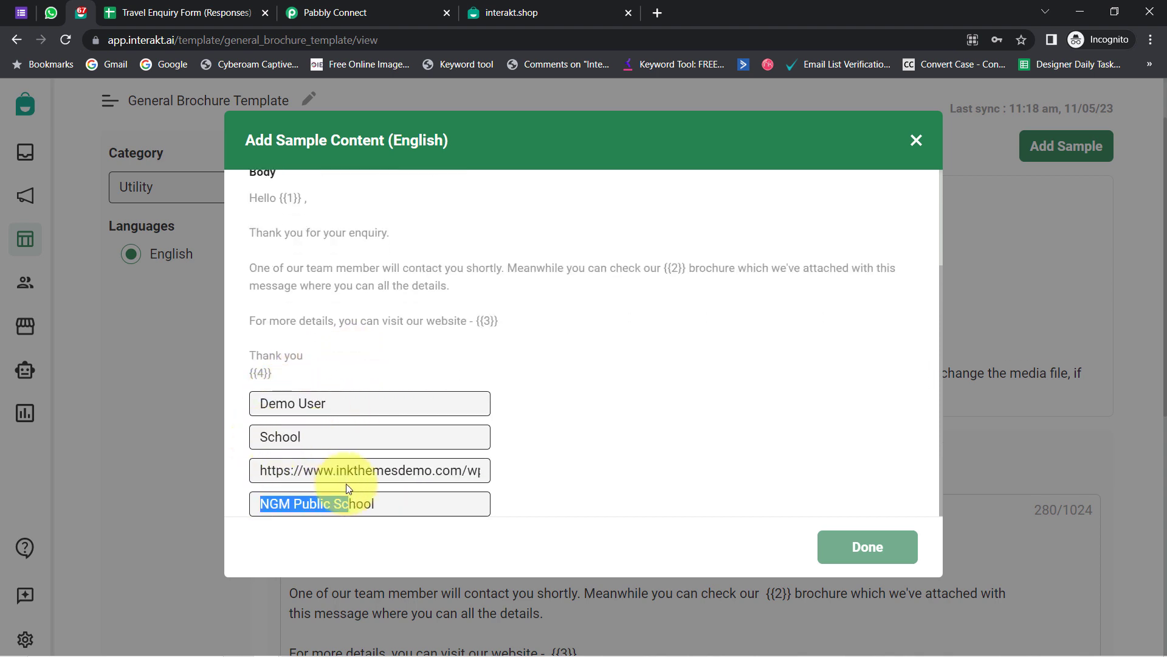
scroll(273, 357, "up", 2)
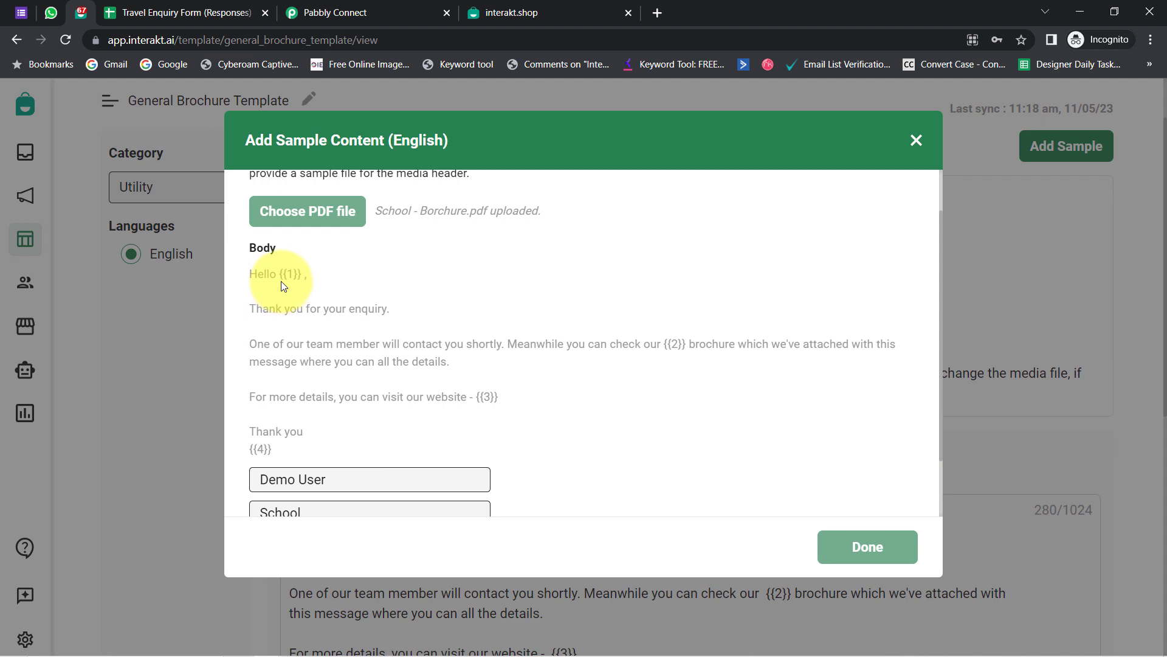
left_click_drag(280, 279, 307, 277)
left_click_drag(483, 396, 500, 396)
left_click_drag(651, 344, 678, 344)
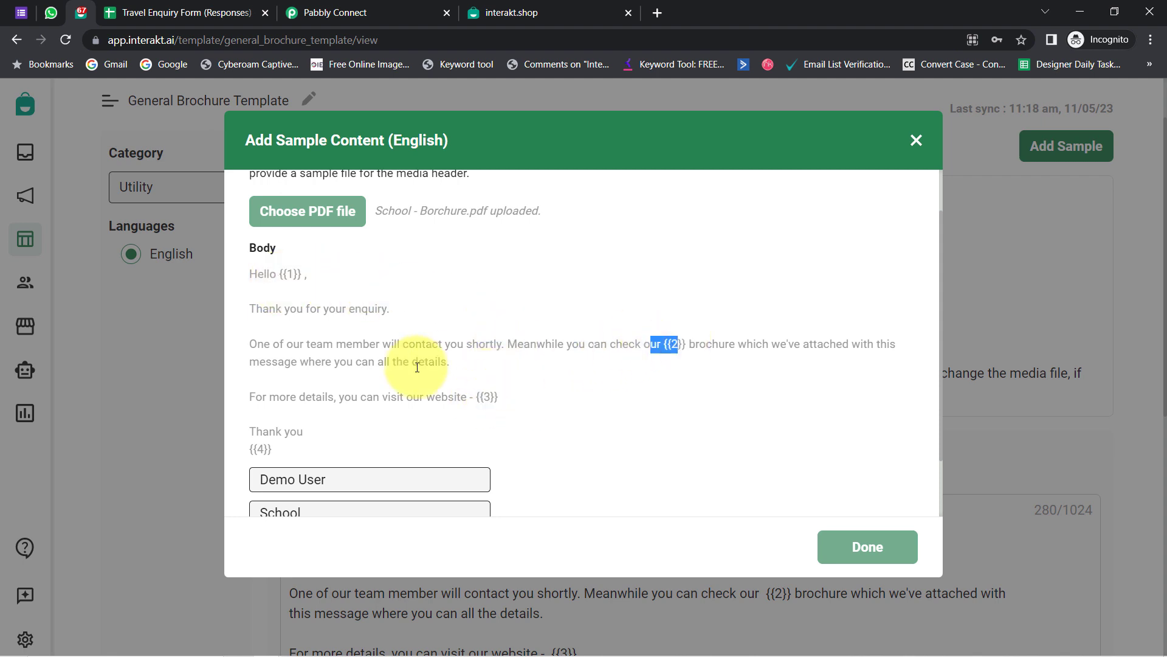
left_click_drag(253, 448, 249, 449)
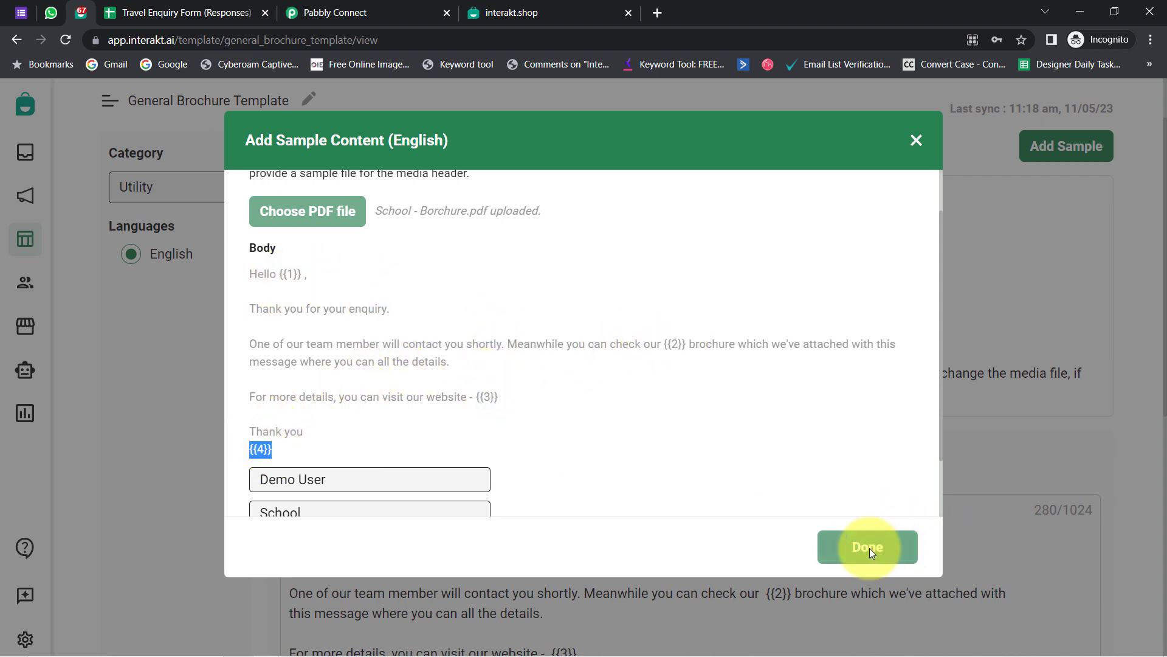
left_click(915, 139)
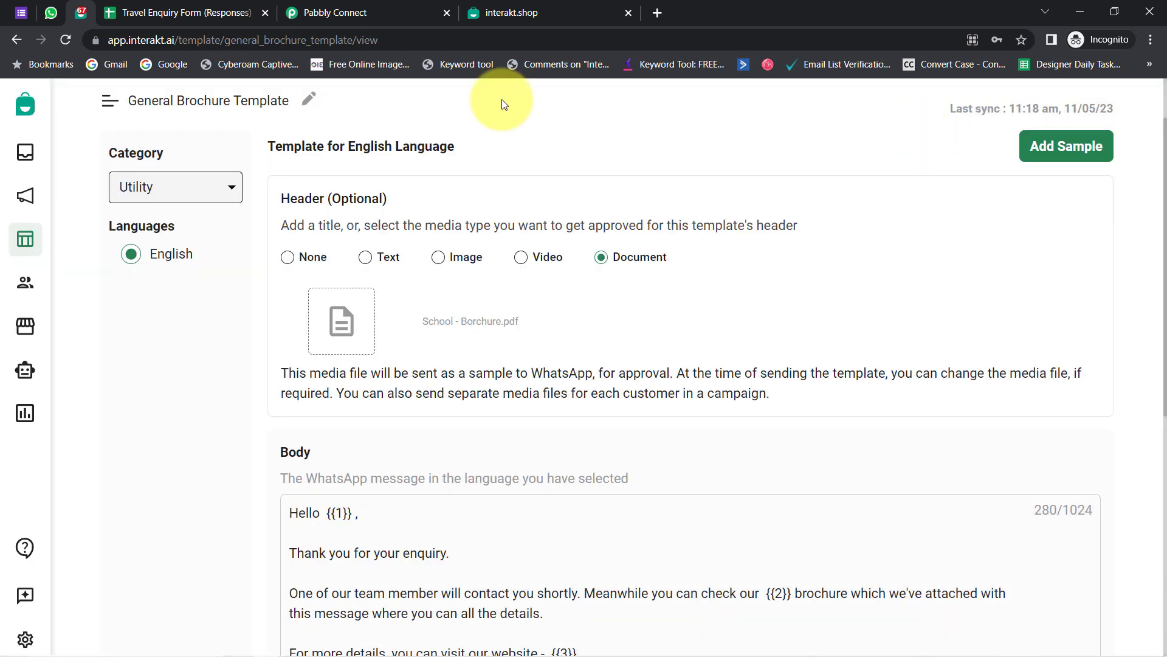
- Compare the template code name and language in Interakt with Pabbly's Language Code field
left_click_drag(220, 40, 364, 41)
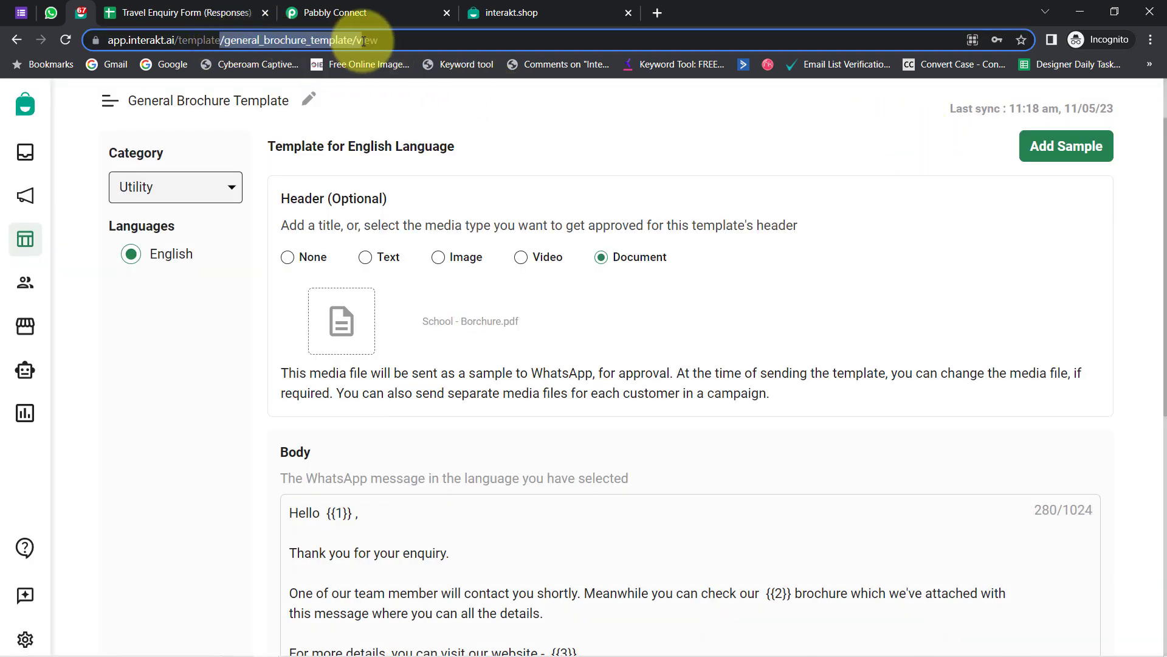
left_click(346, 7)
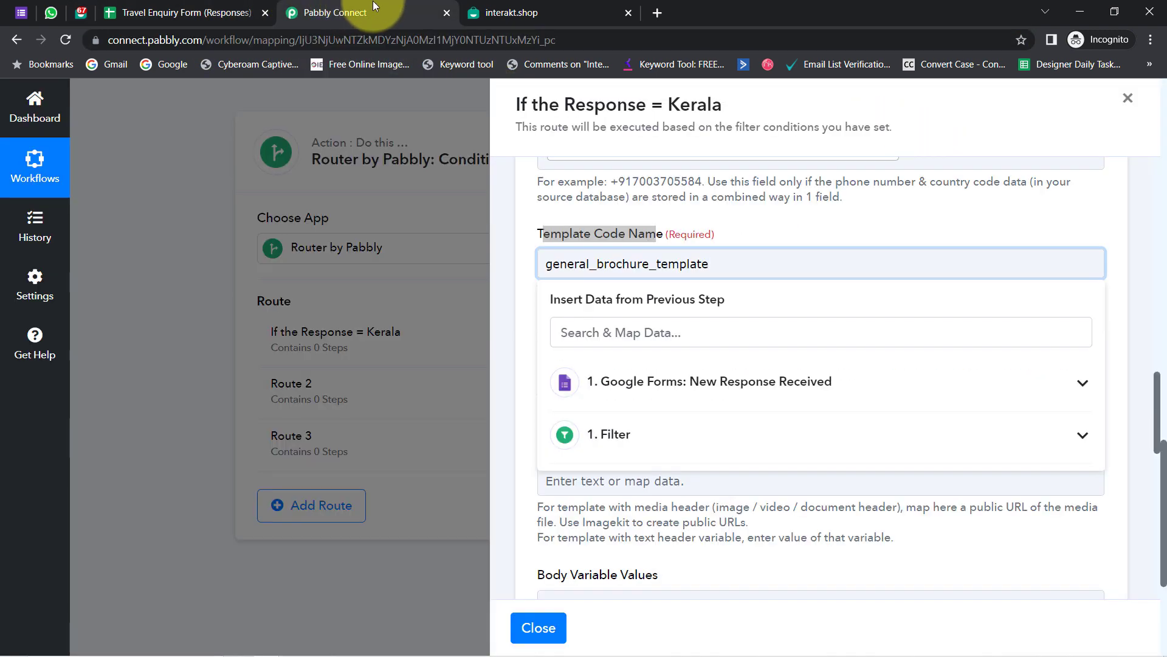
left_click(629, 14)
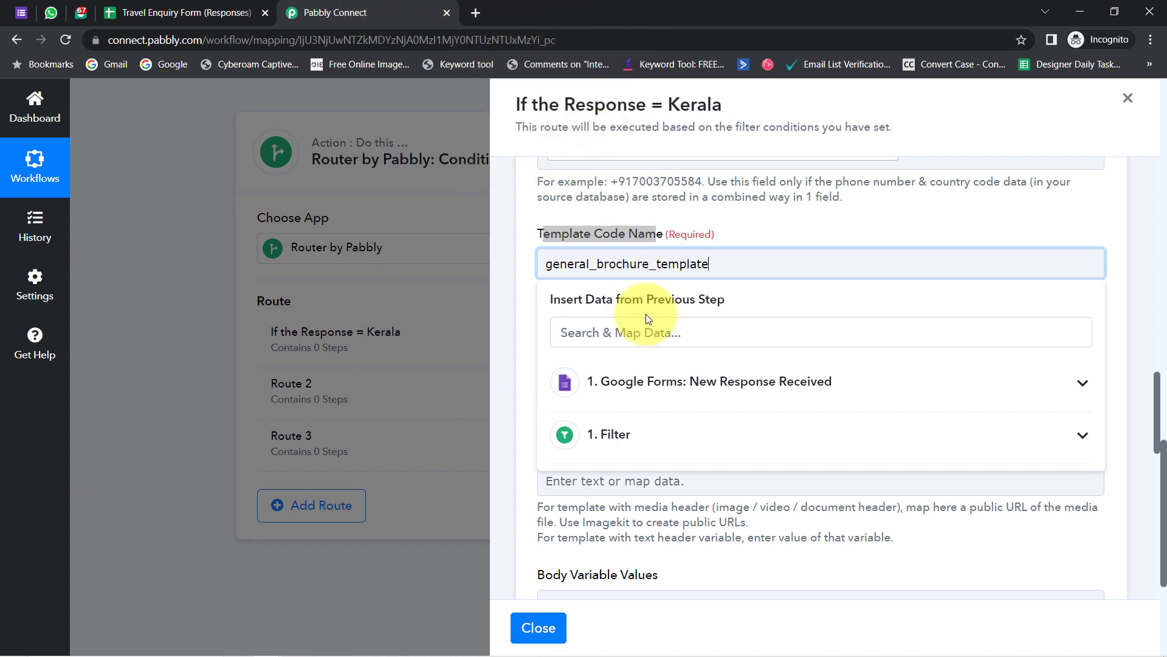
left_click(534, 311)
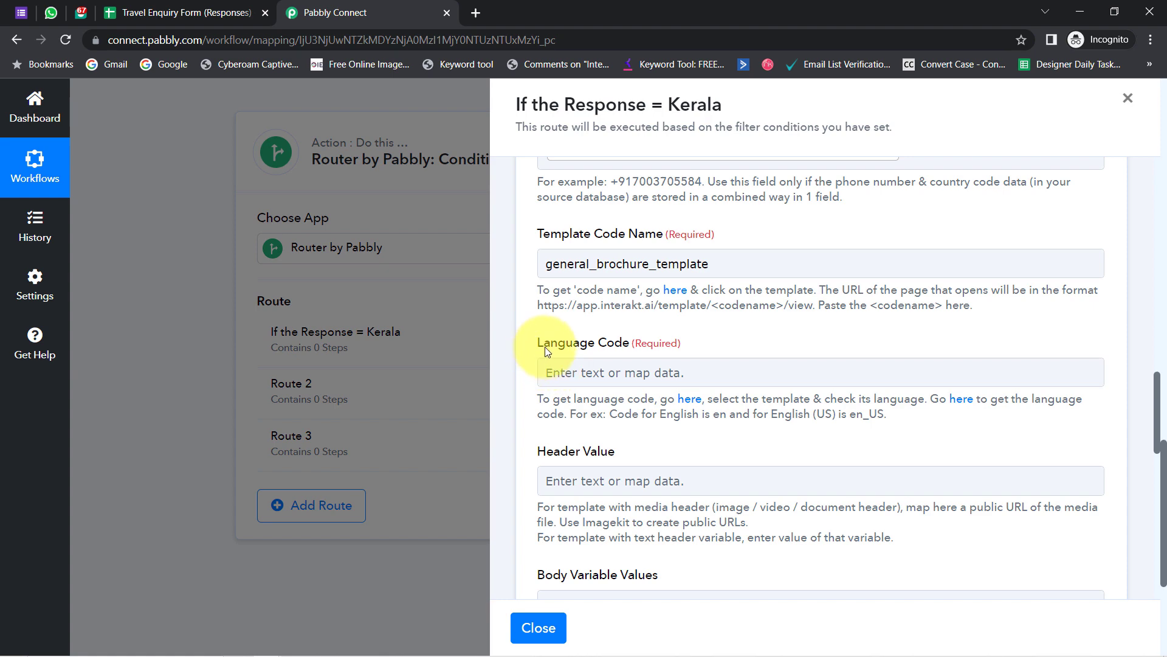
left_click_drag(544, 343, 634, 341)
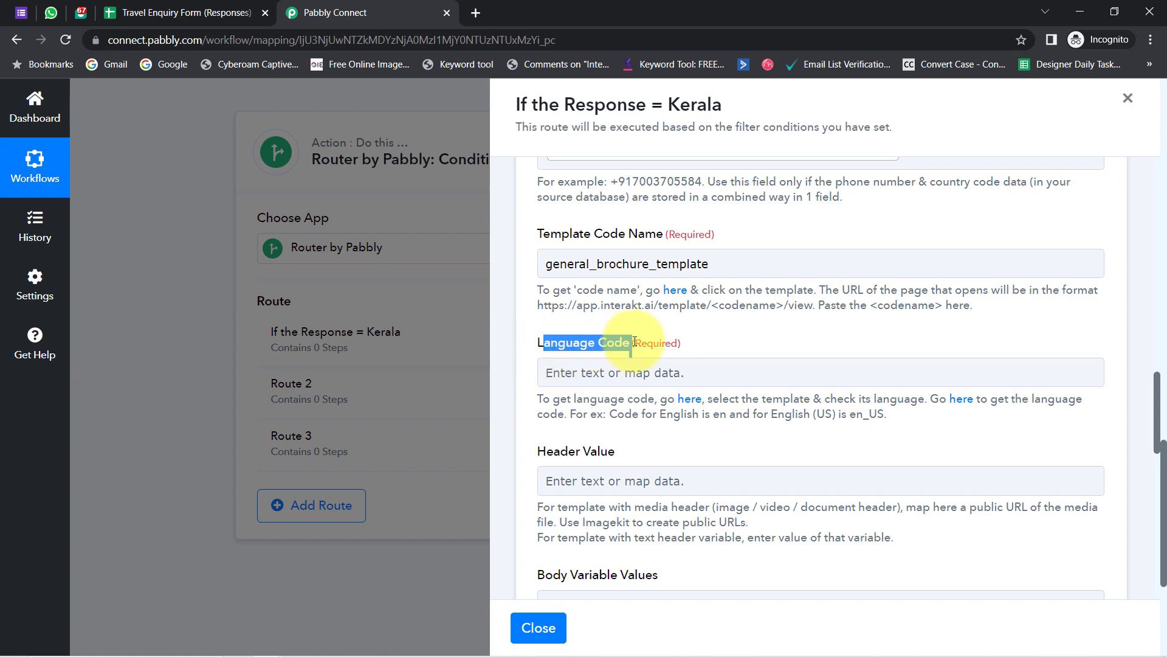
left_click(77, 15)
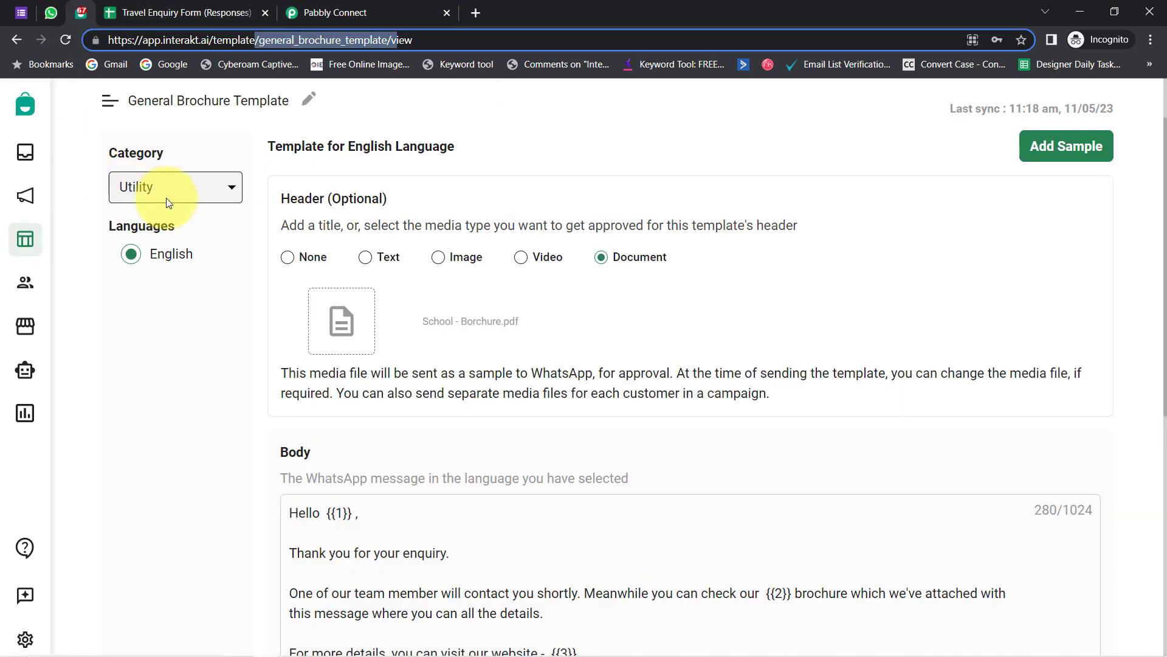
left_click_drag(353, 9, 58, 11)
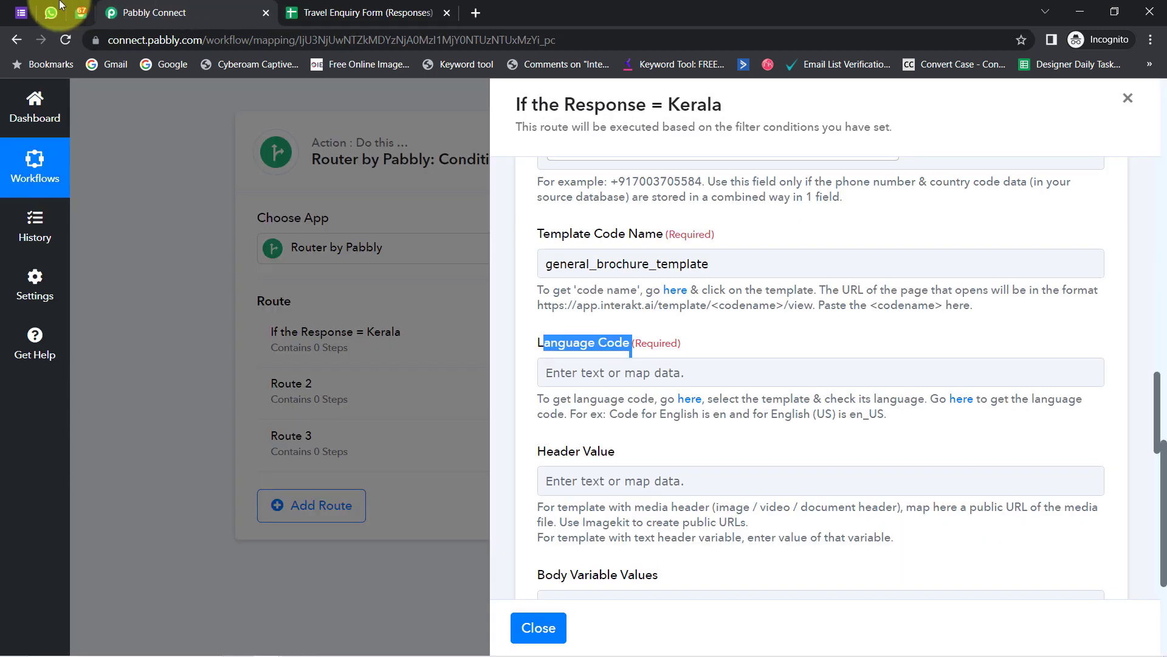
- Enter en as the Language Code, following the English example code
left_click_drag(558, 345, 592, 346)
left_click(608, 344)
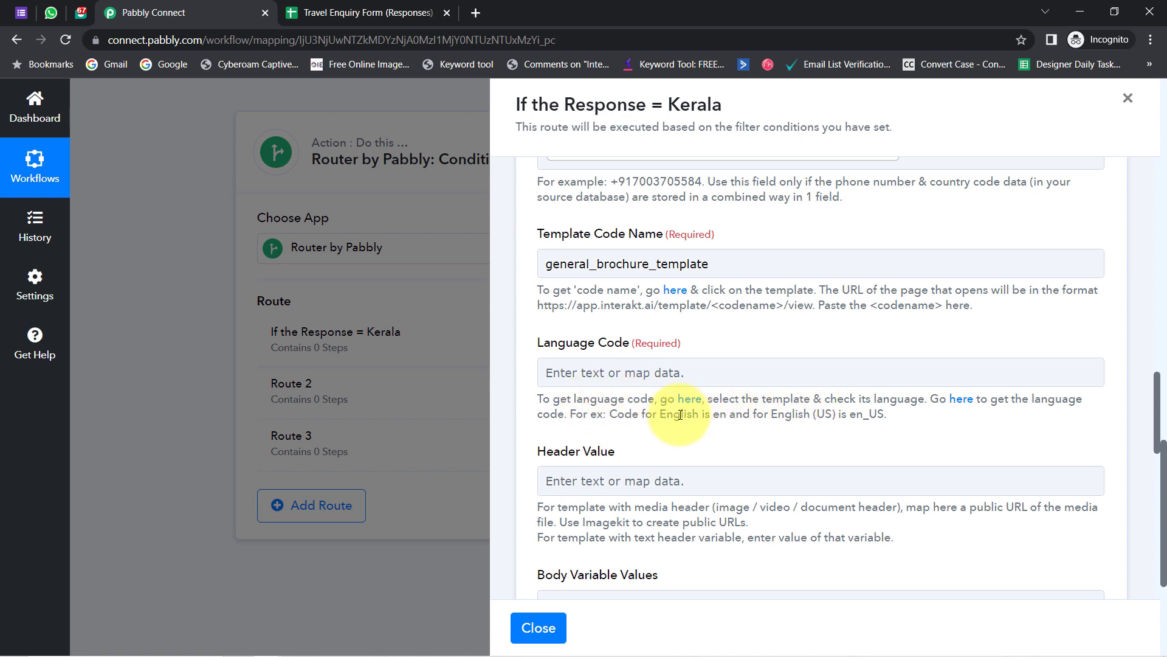
left_click_drag(681, 415, 888, 415)
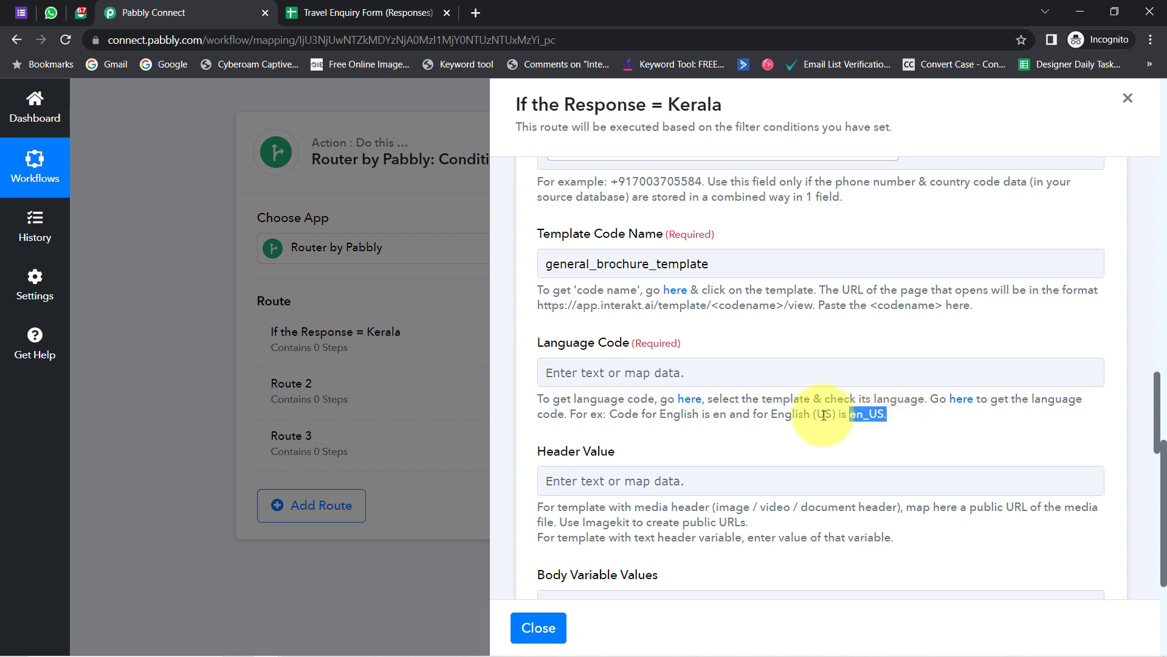
left_click(604, 370)
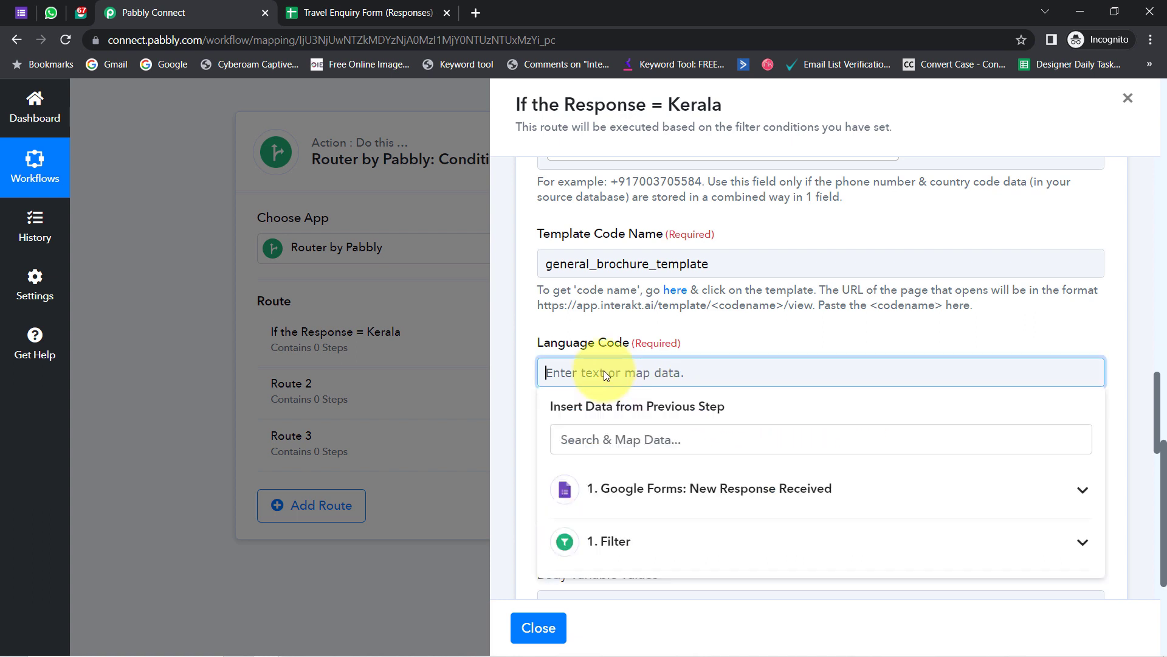
type("en")
left_click(611, 338)
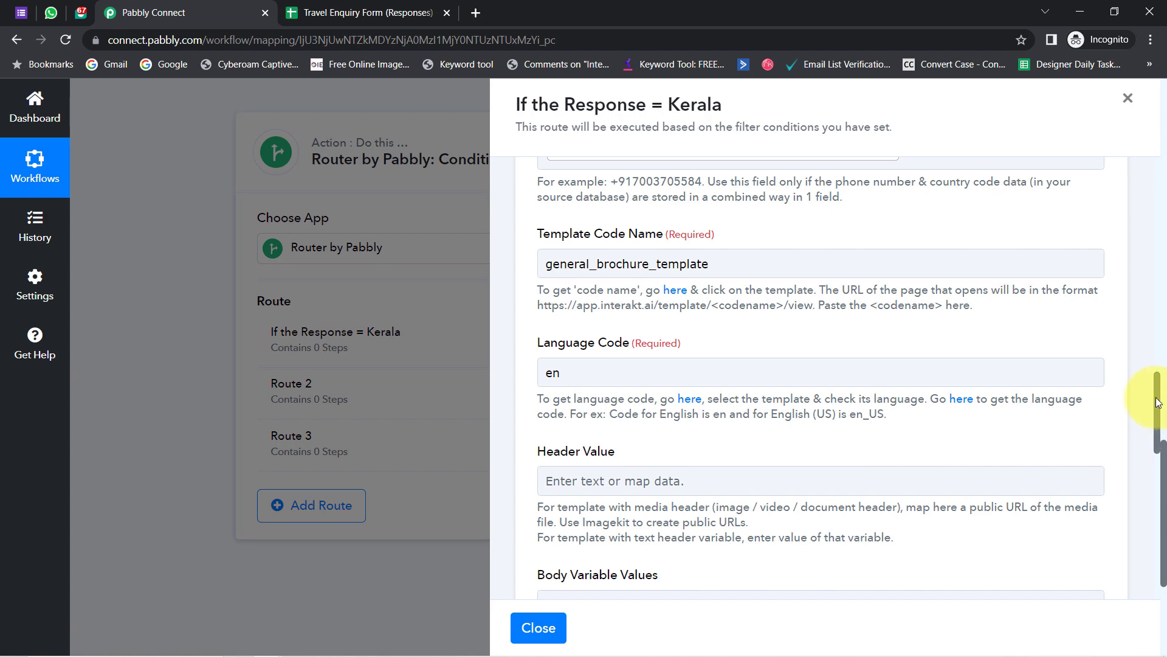
scroll(1157, 403, "down", 3)
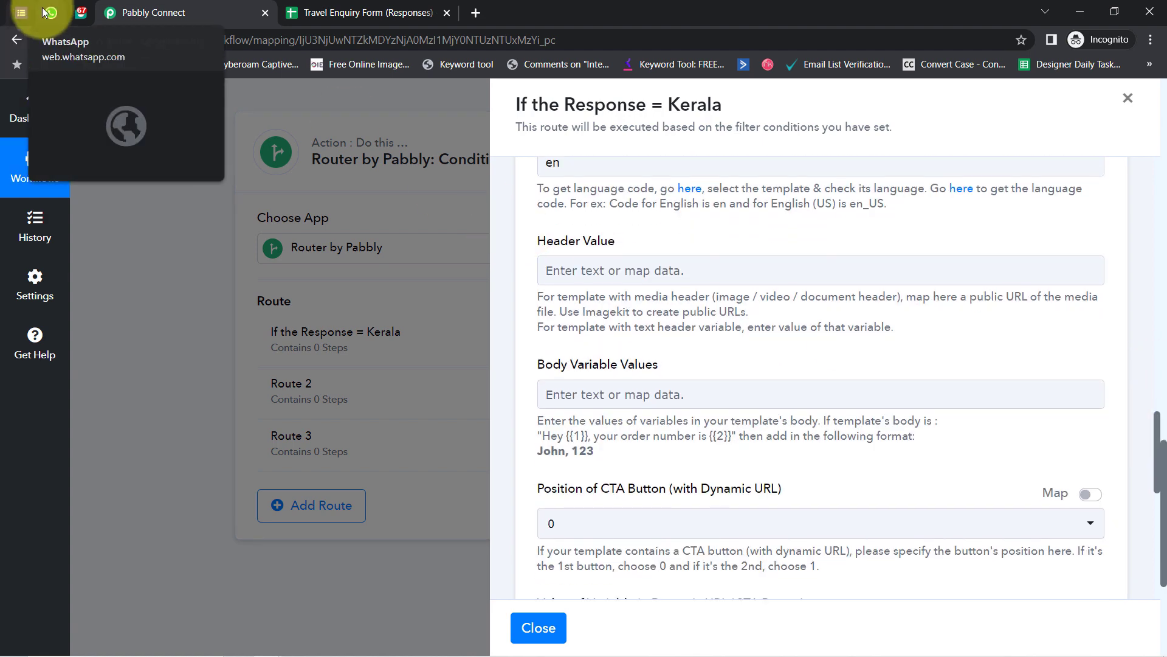
- Select the complete Kerala brochure Google Drive link in the brochures Notepad file
left_click(81, 12)
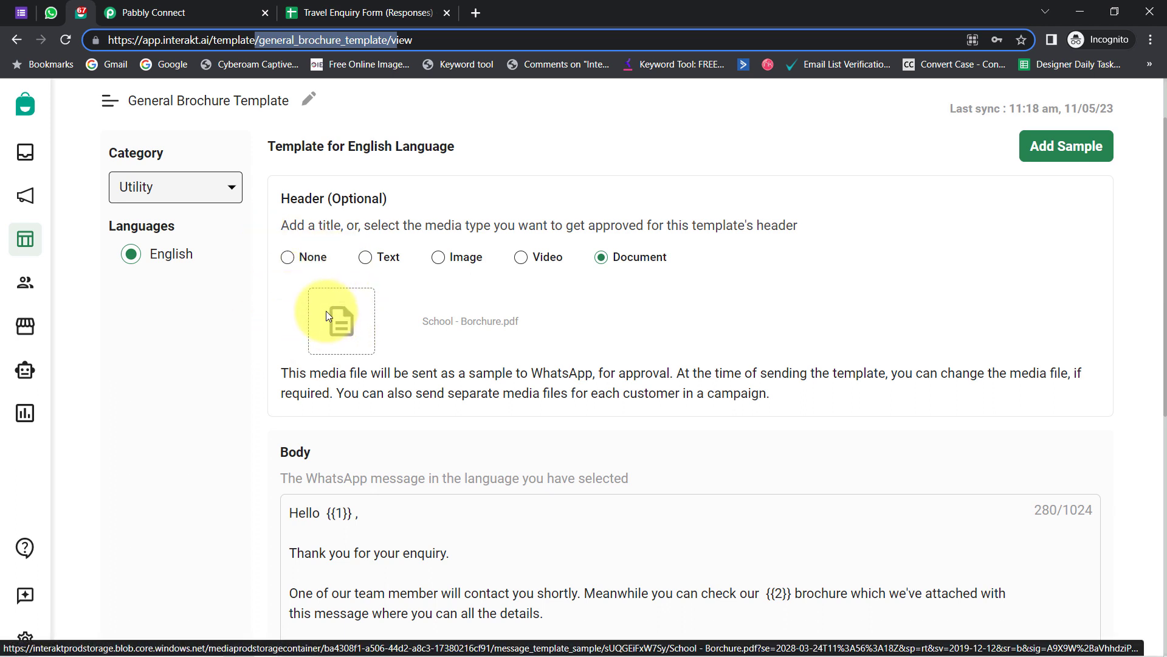
mouse_move(301, 650)
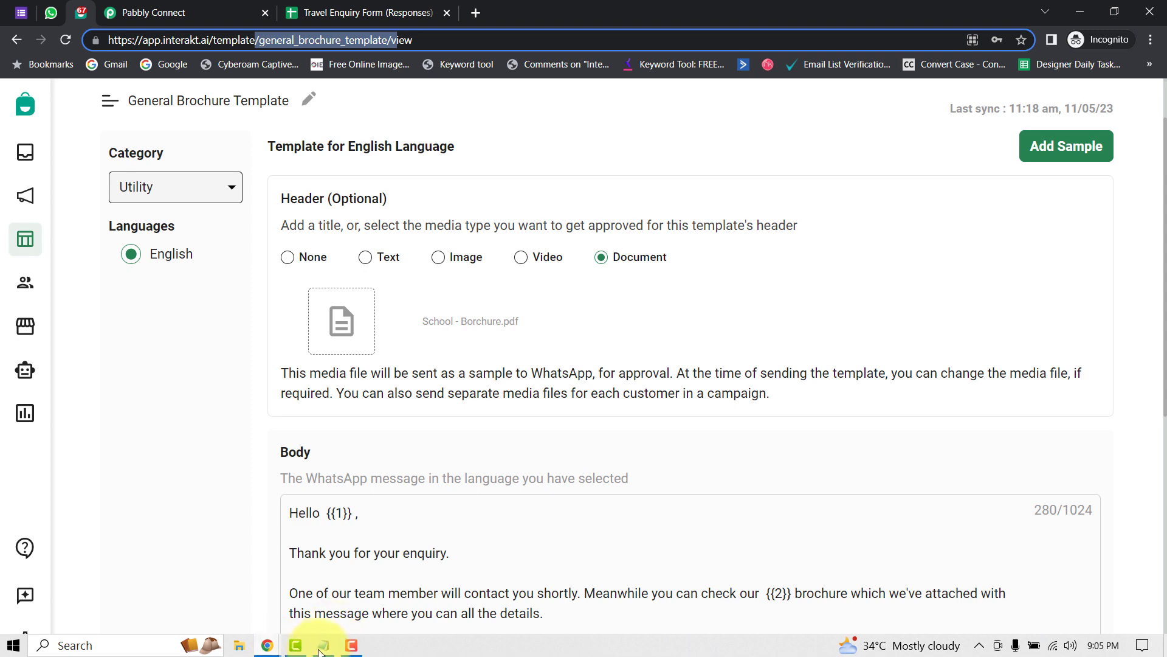
left_click(322, 646)
left_click(363, 389)
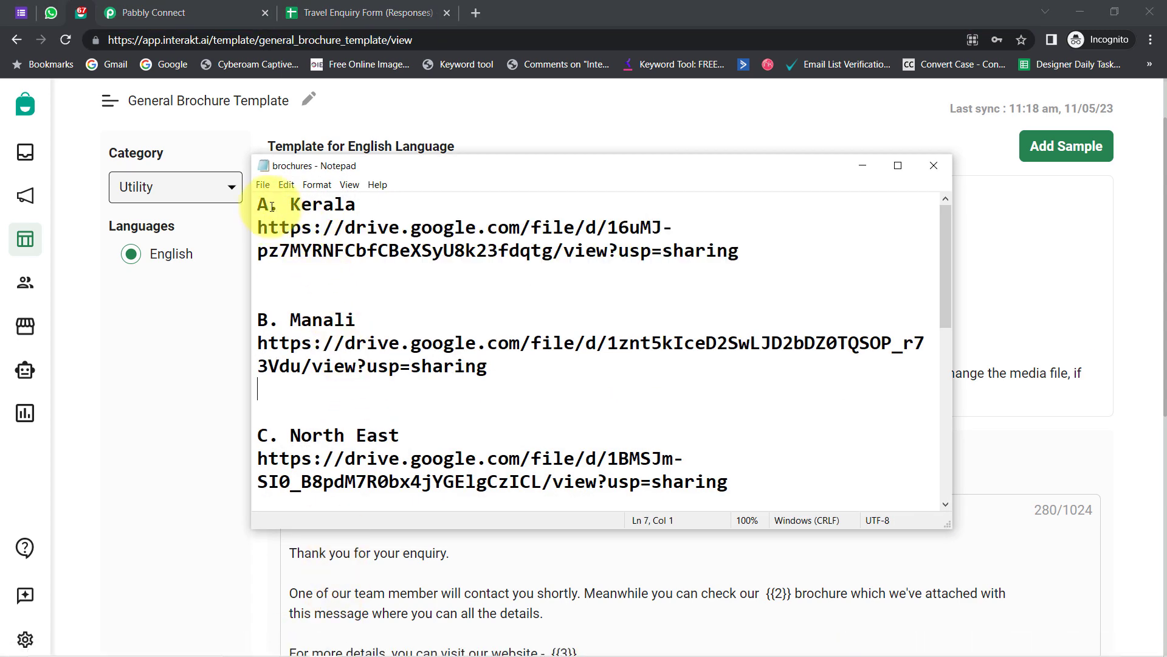
left_click(742, 251)
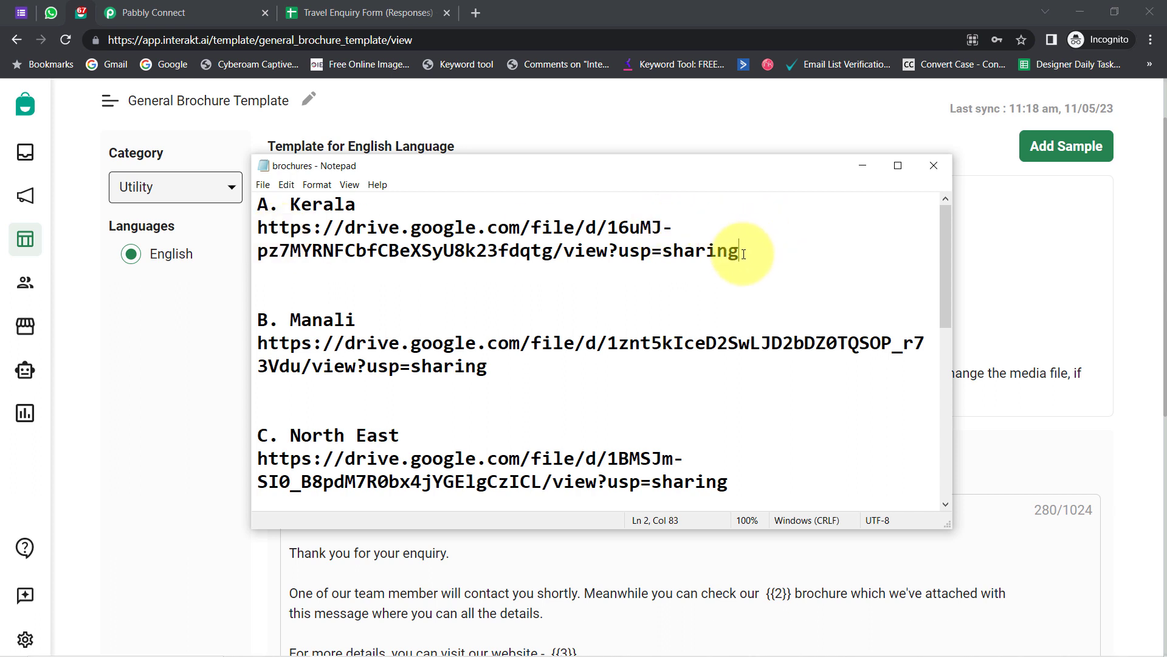
left_click_drag(742, 254, 249, 226)
key("ctrl+c")
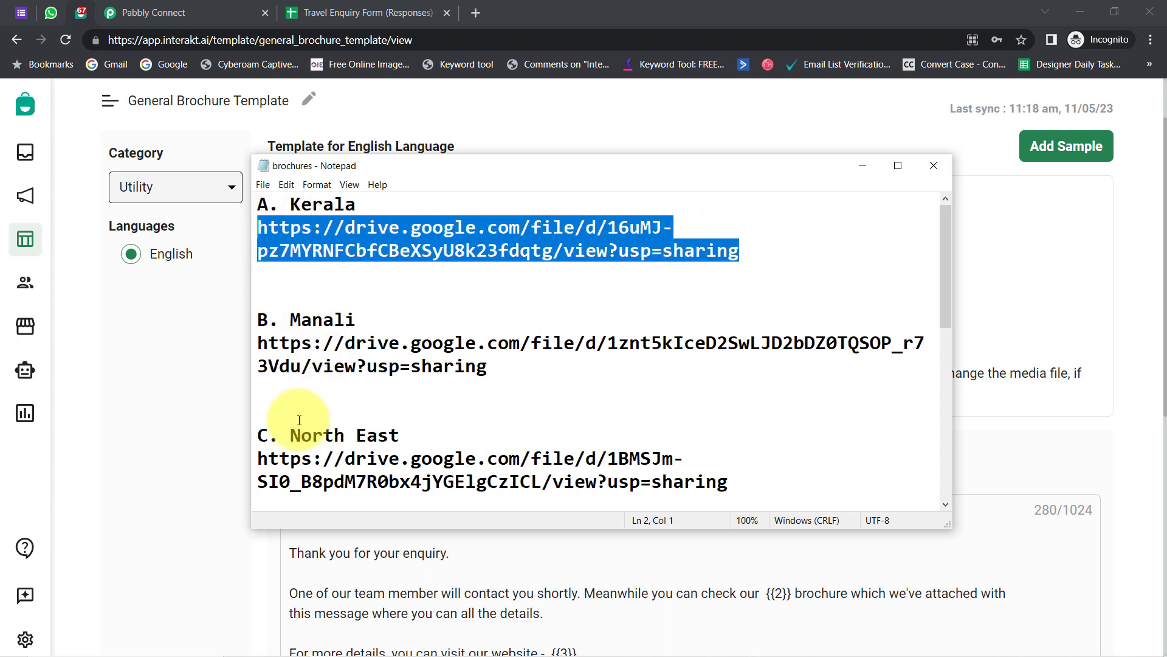
left_click(475, 12)
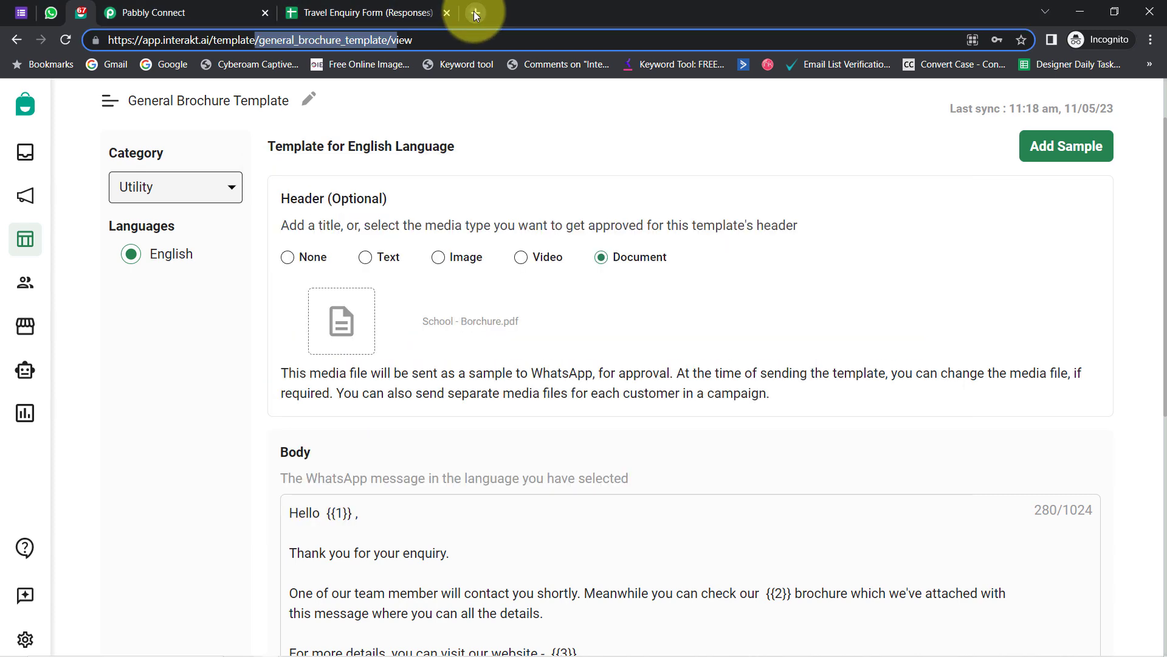
- Load the Kerala link in a new tab to verify Kerala-Travel-Brochure.pdf, then close it
left_click(474, 12)
key("ctrl+v")
key("Return")
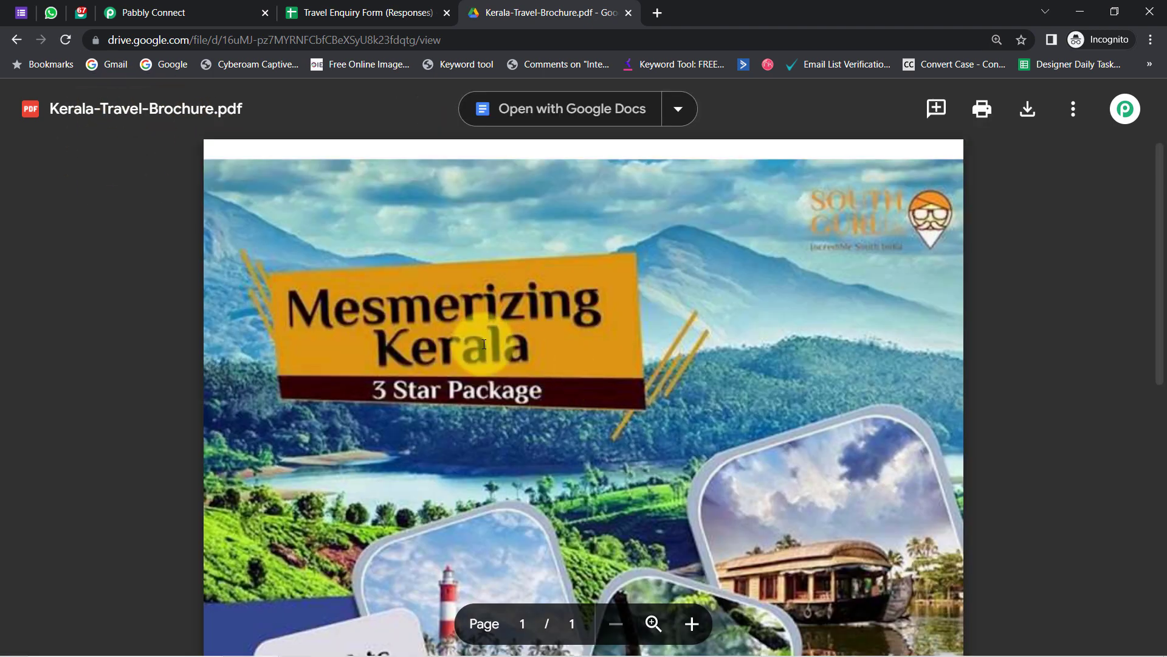
scroll(494, 365, "down", 2)
scroll(494, 365, "down", 5)
scroll(494, 366, "up", 10)
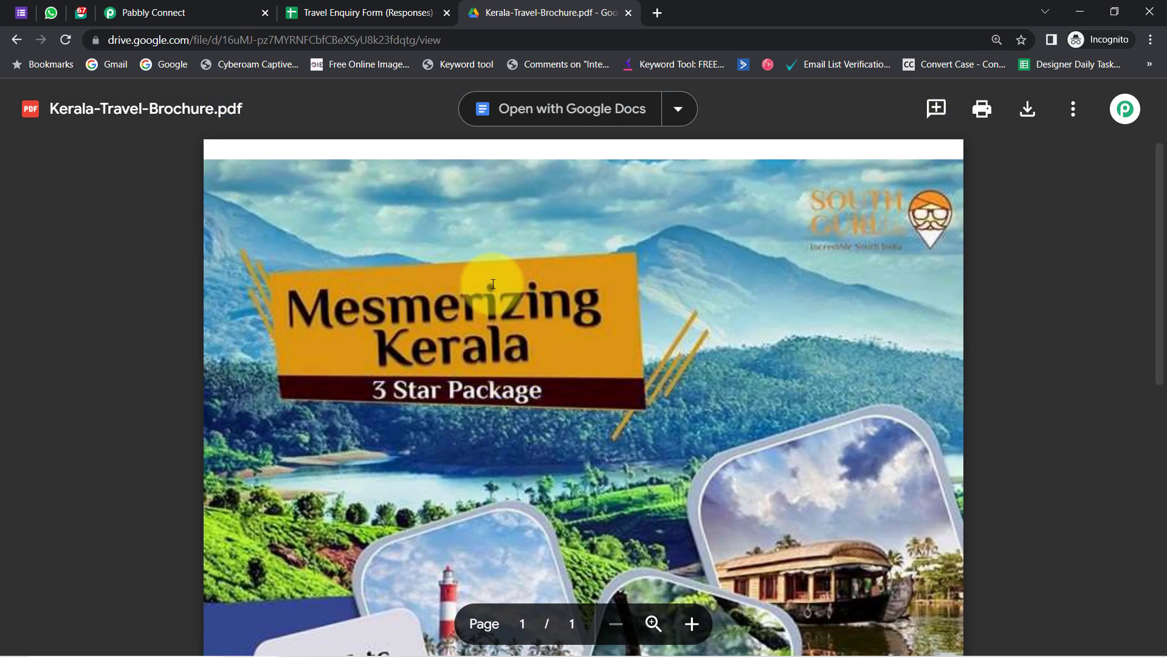
left_click(347, 32)
key("ctrl+c")
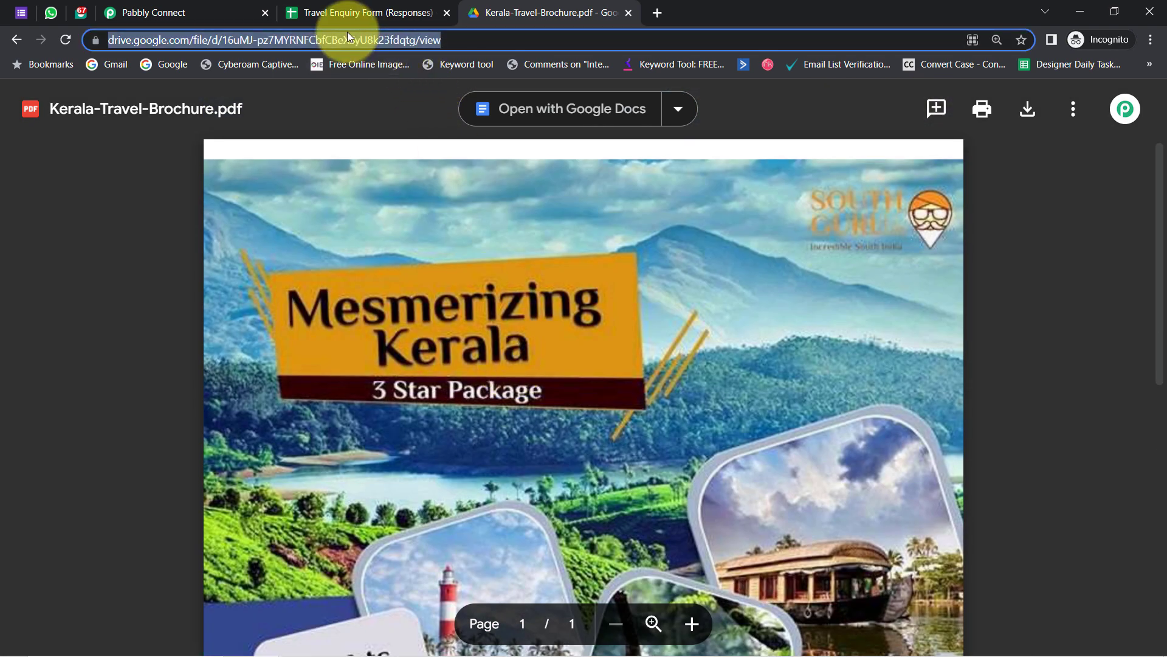
left_click(628, 13)
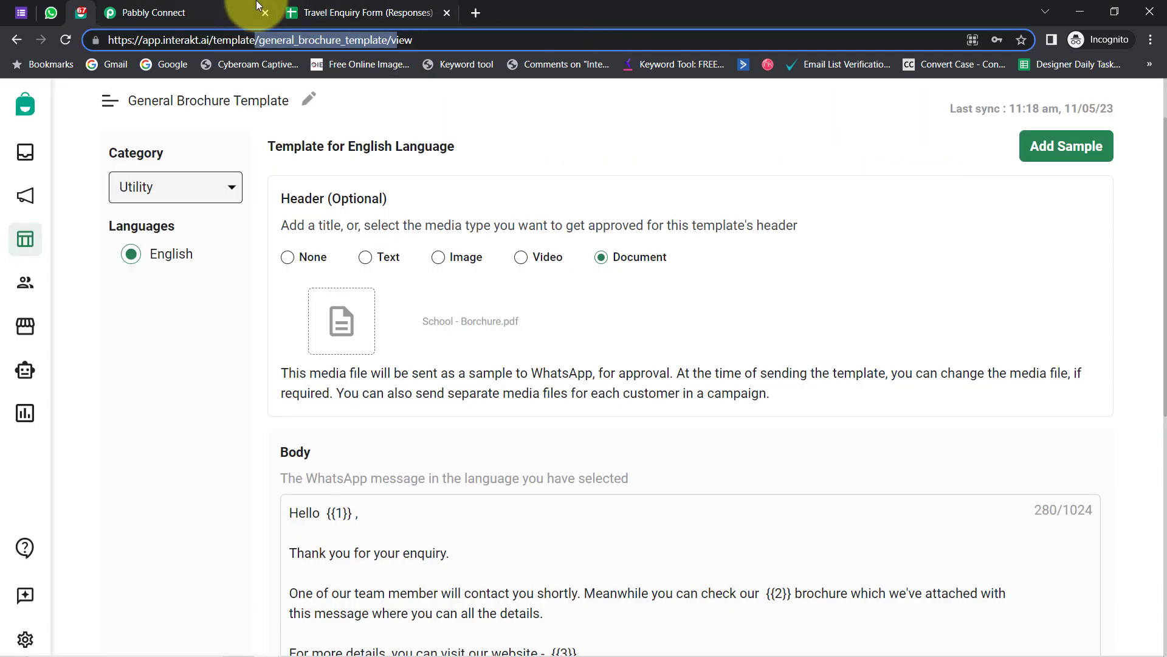
left_click(226, 7)
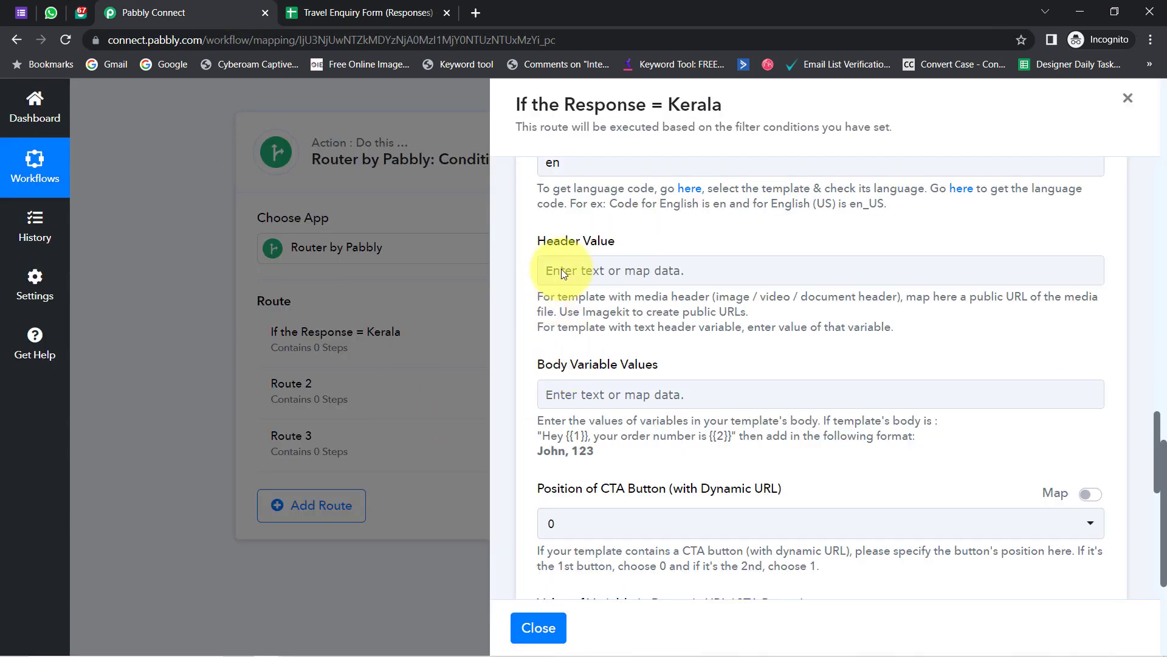
- Paste the Kerala brochure's Google Drive view link into the Header Value field
left_click_drag(547, 242, 611, 244)
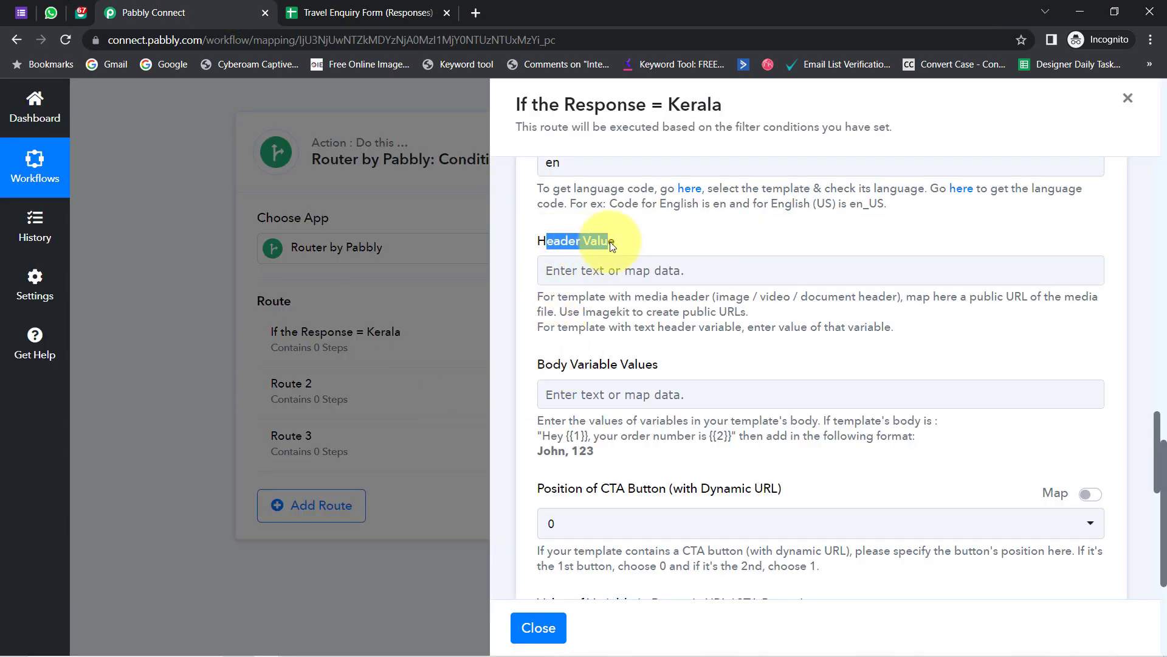
left_click(617, 268)
key("ctrl+v")
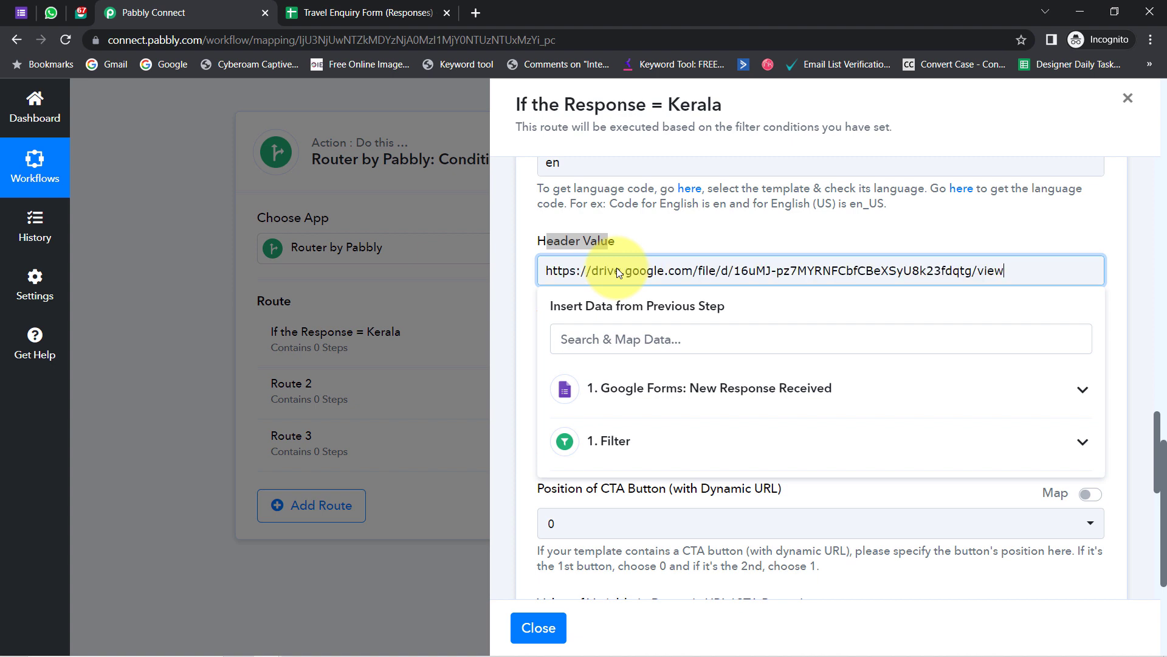
left_click_drag(570, 270, 826, 265)
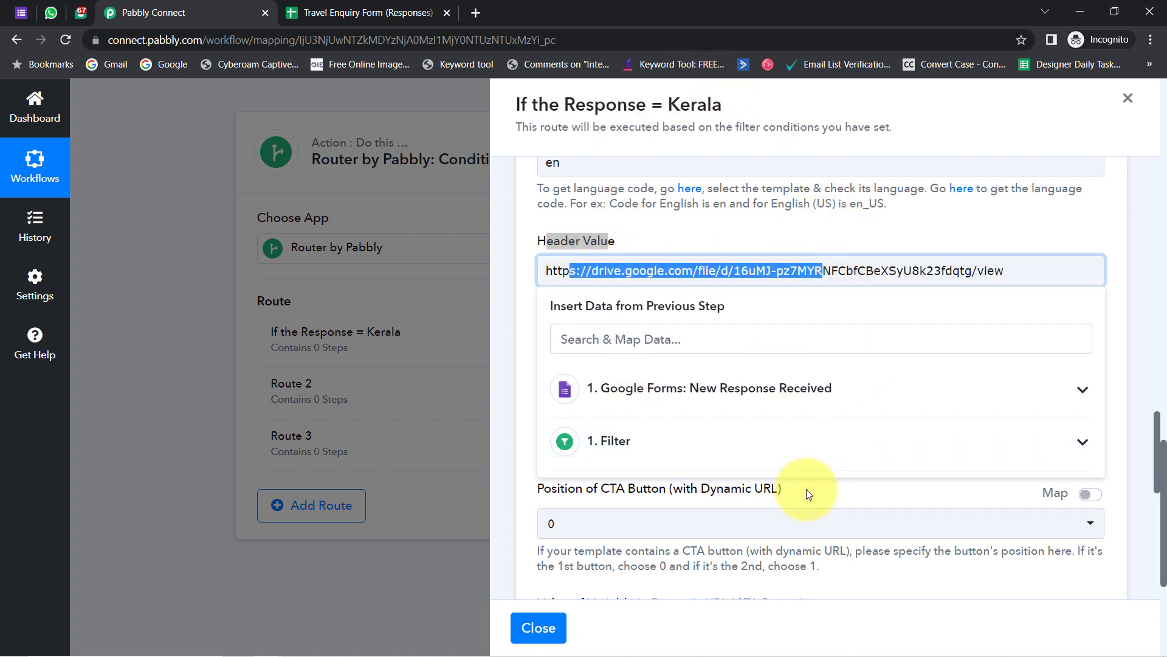
left_click(931, 253)
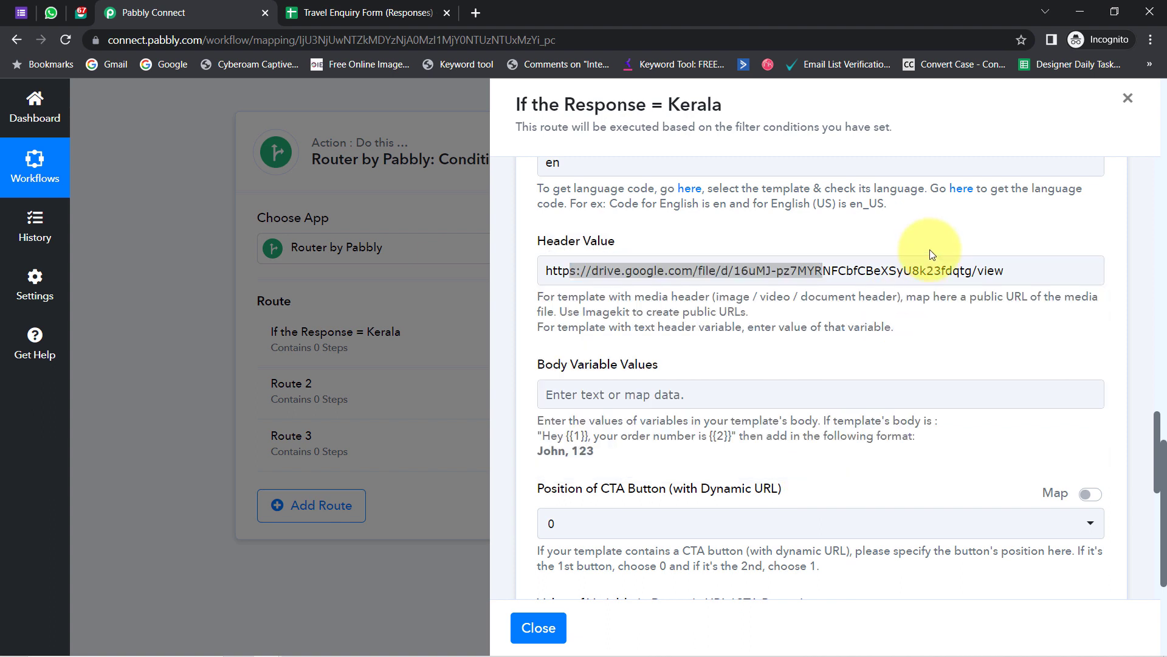
left_click(935, 271)
triple_click(935, 271)
left_click(815, 234)
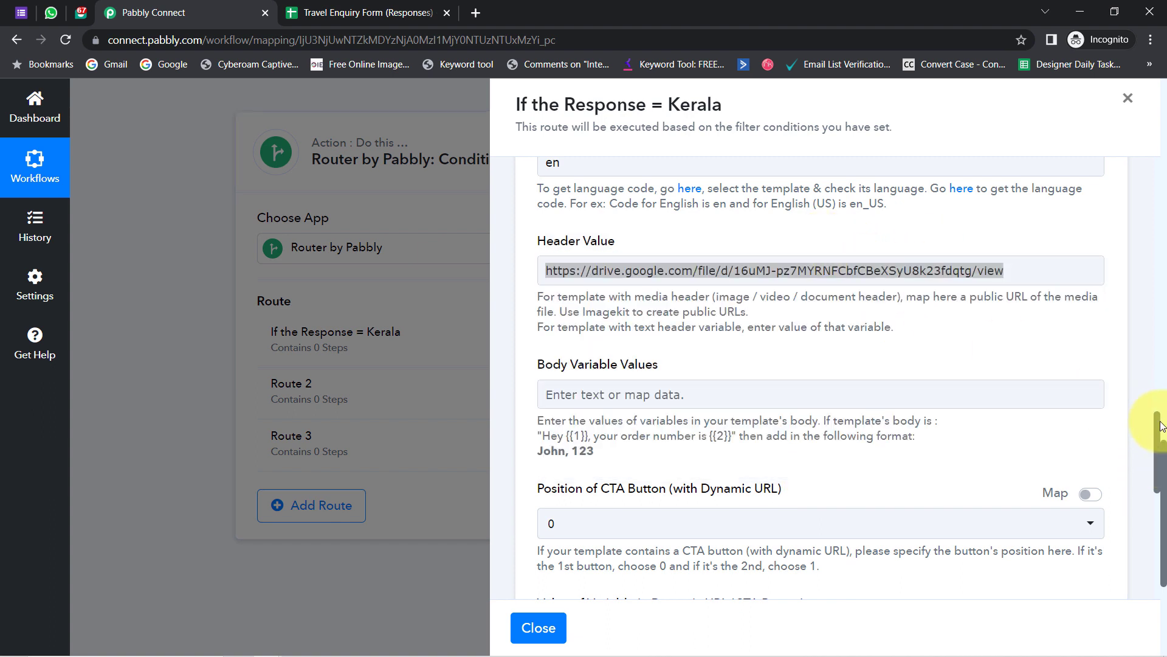
left_click_drag(1162, 424, 1149, 353)
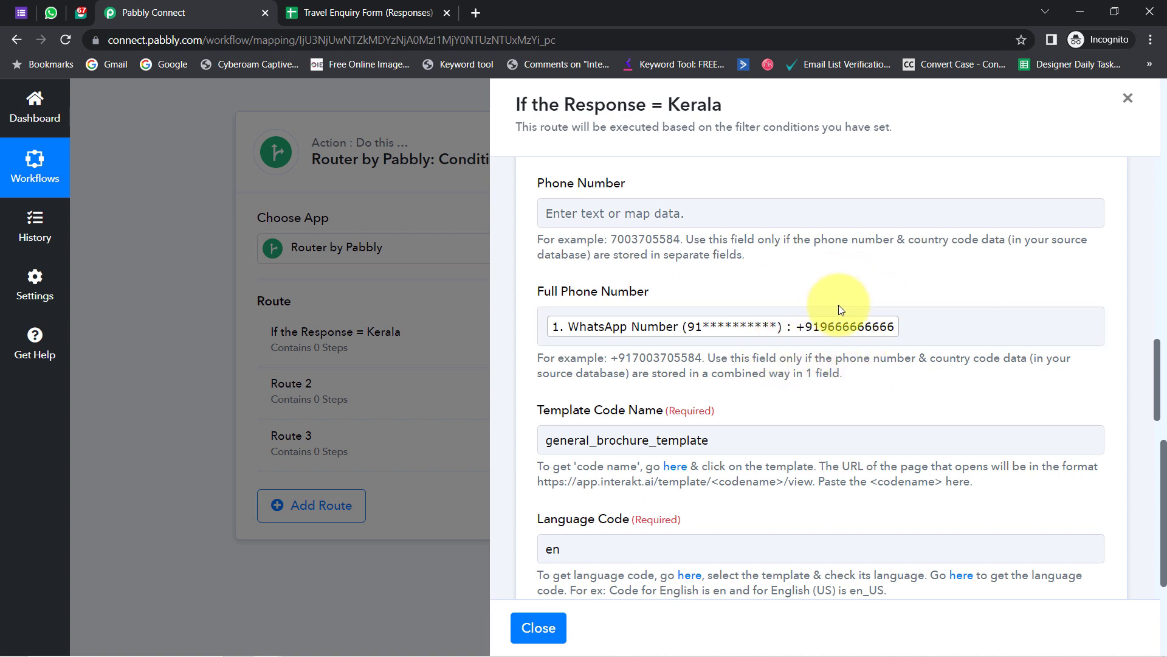
left_click_drag(1161, 355, 1126, 353)
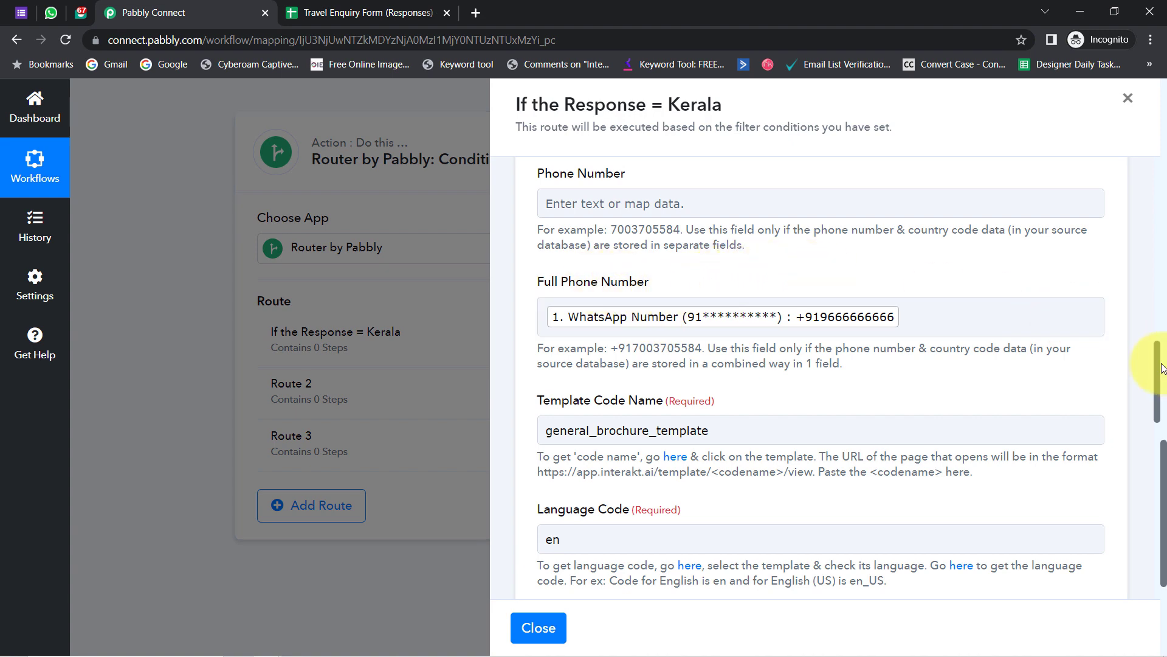
left_click_drag(1158, 370, 1164, 455)
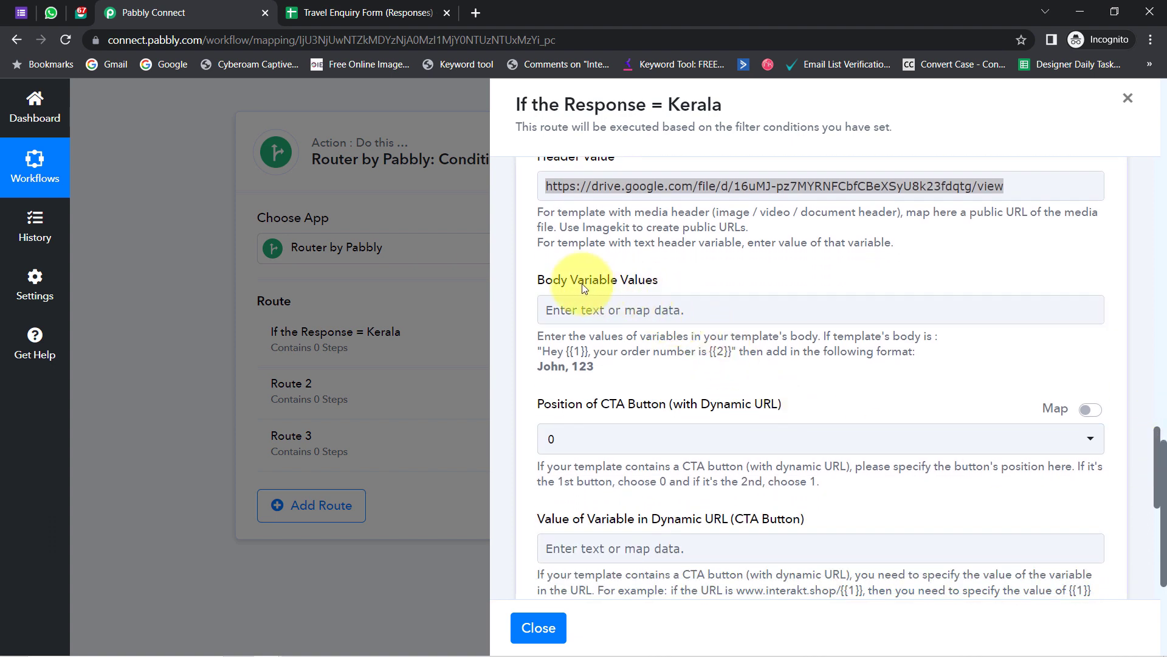
- Compare the Body Variable Values example format with the Interakt template's {{1}} placeholder
left_click_drag(561, 280, 640, 283)
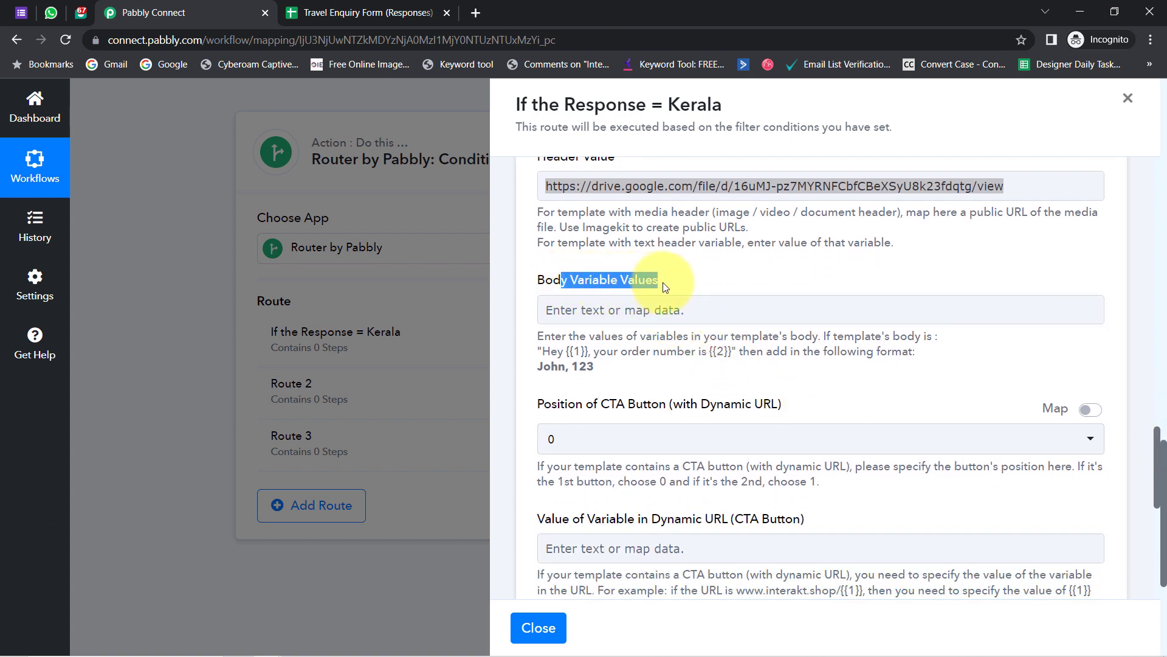
left_click_drag(557, 351, 586, 351)
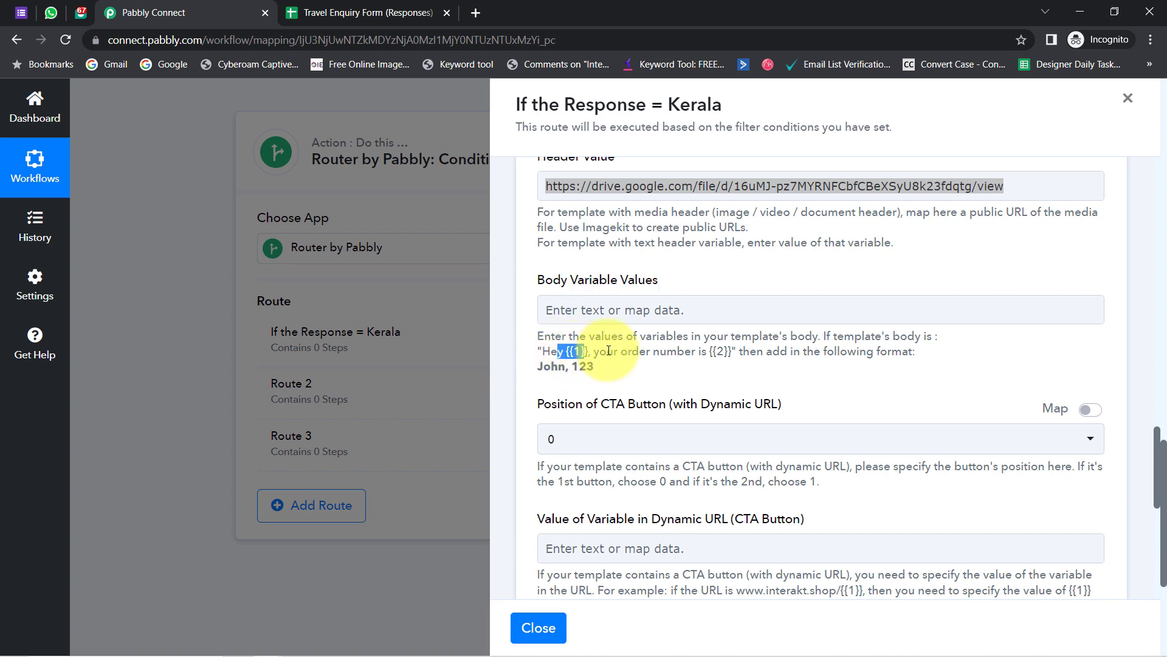
left_click_drag(710, 351, 734, 352)
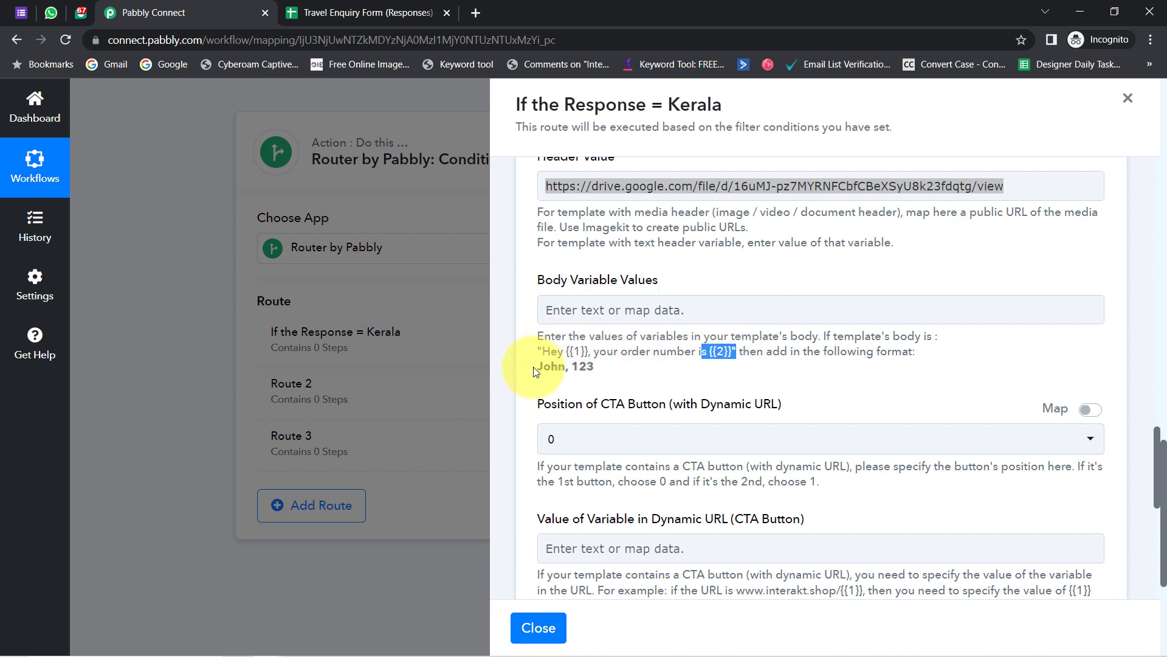
left_click_drag(545, 367, 576, 373)
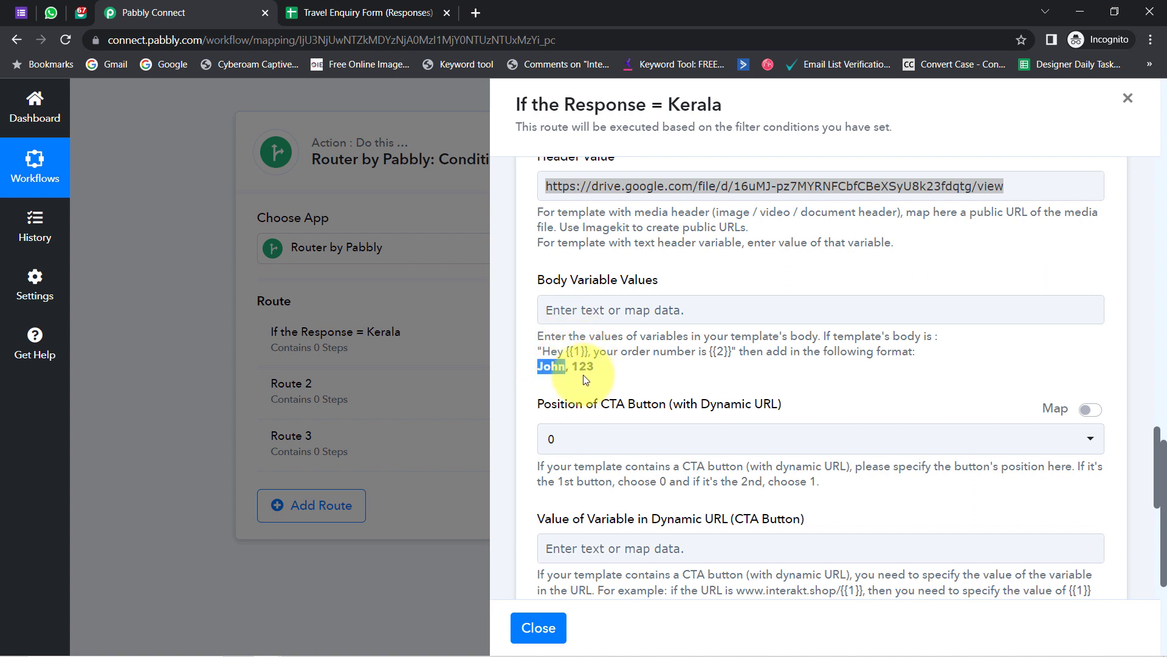
left_click(79, 13)
scroll(393, 432, "down", 3)
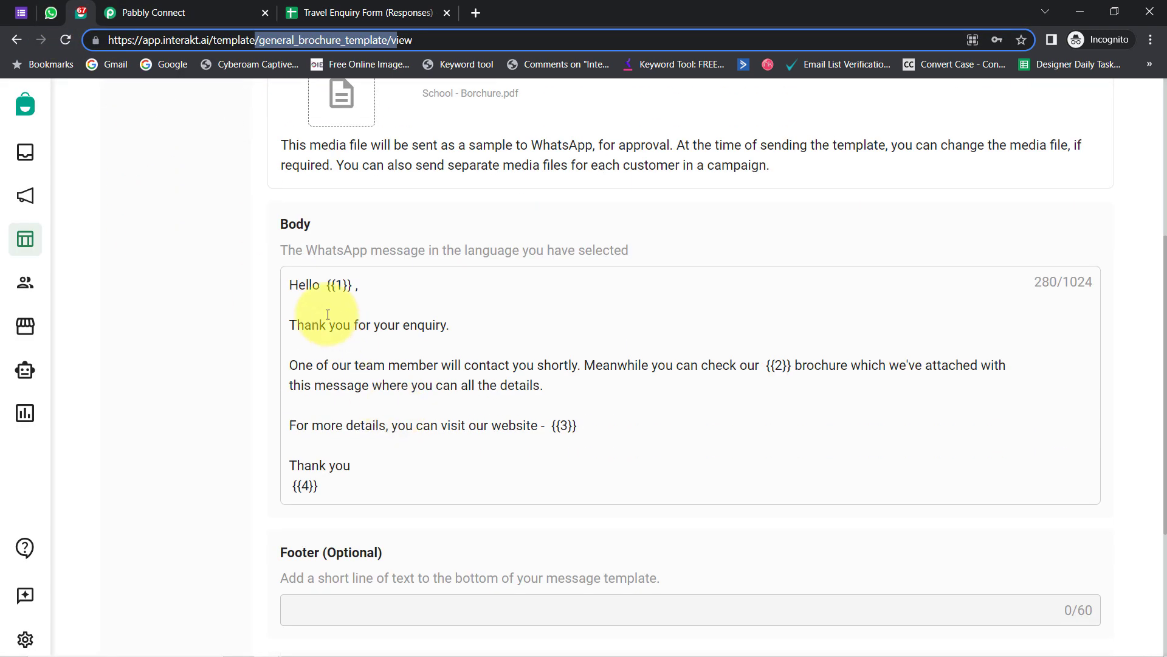
left_click_drag(307, 285, 352, 284)
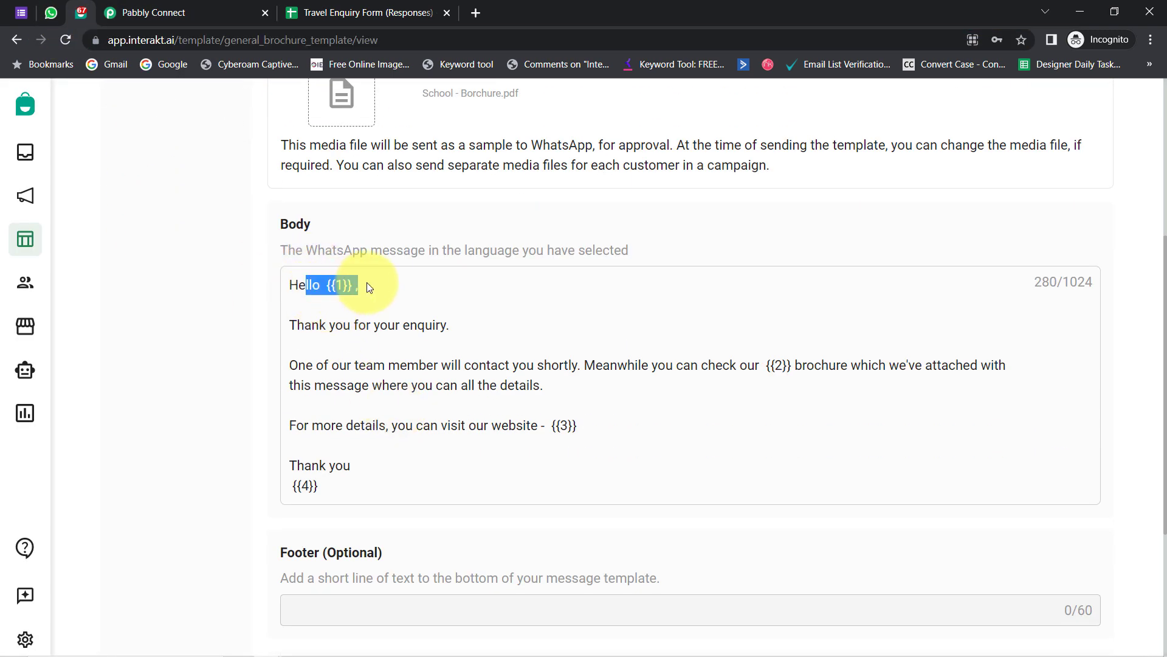
left_click(146, 13)
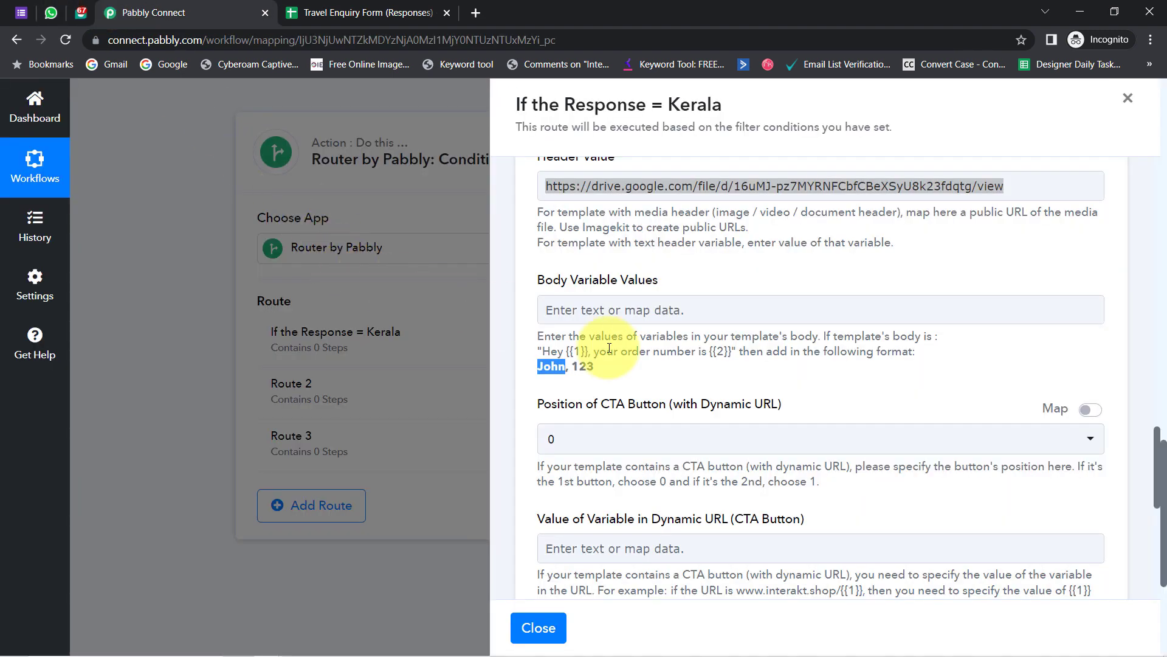
- Map the form's Your Name and 'Which Place You Would Like To Travel?' answers as body variables
left_click(599, 311)
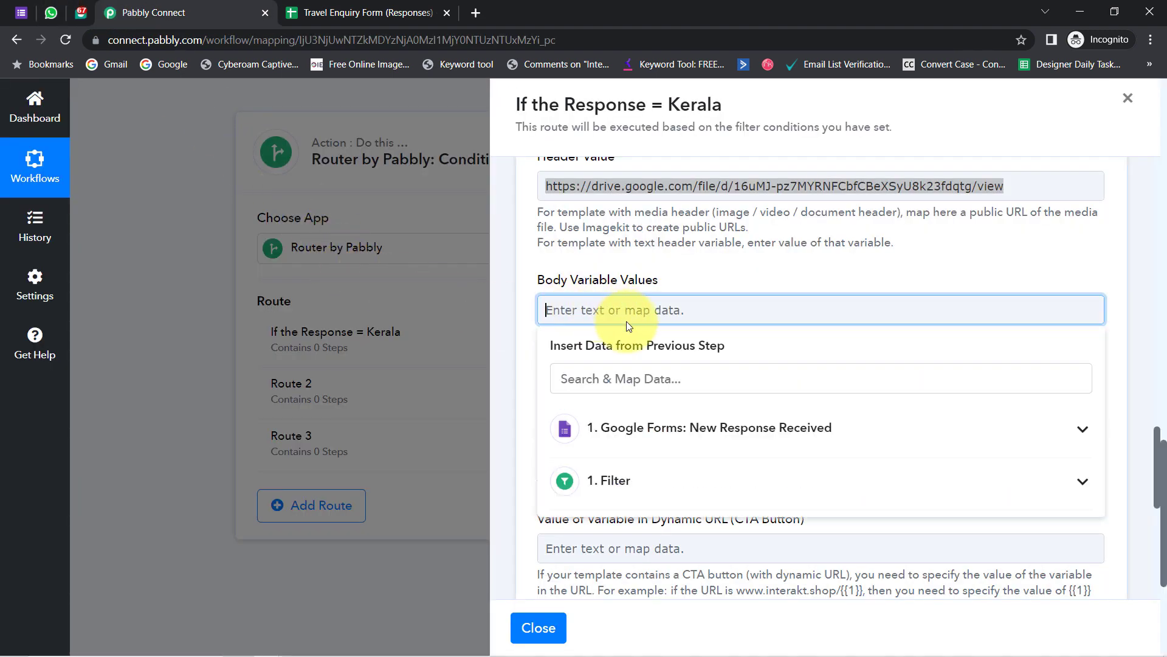
left_click(627, 414)
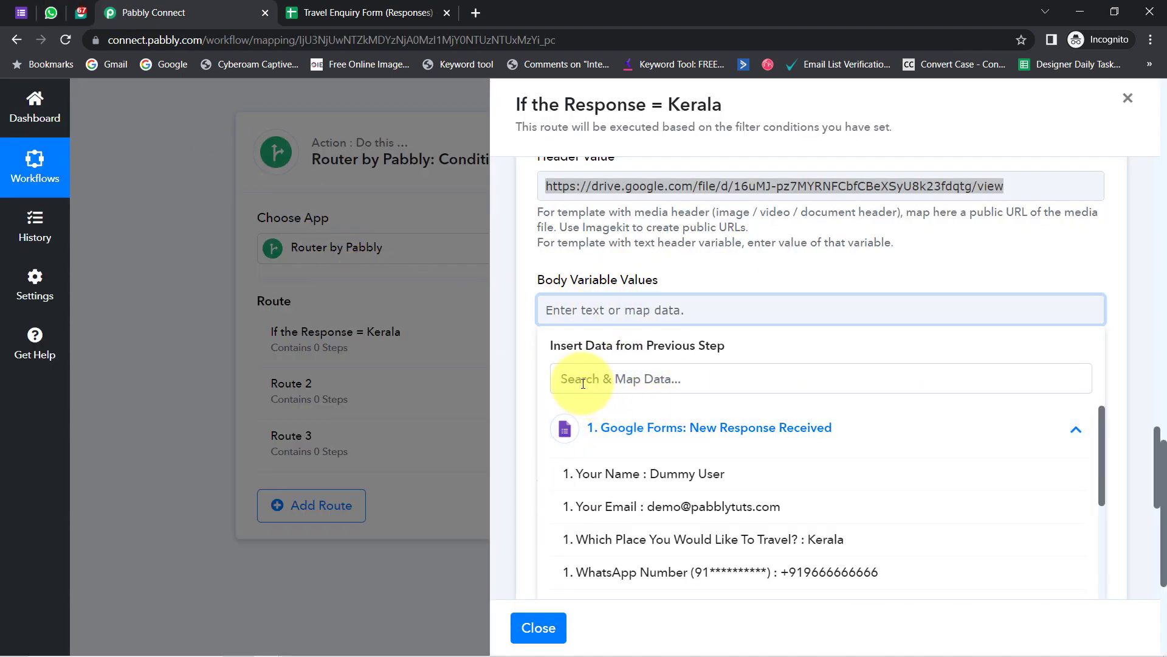
left_click(660, 478)
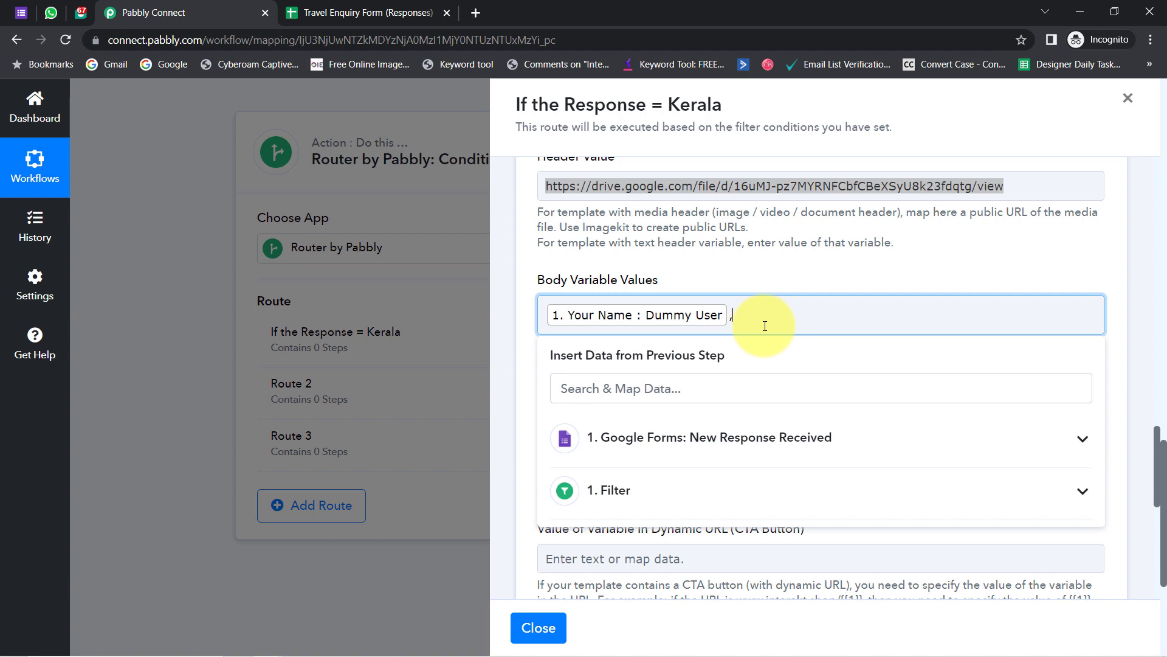
left_click(81, 13)
left_click_drag(813, 365, 760, 366)
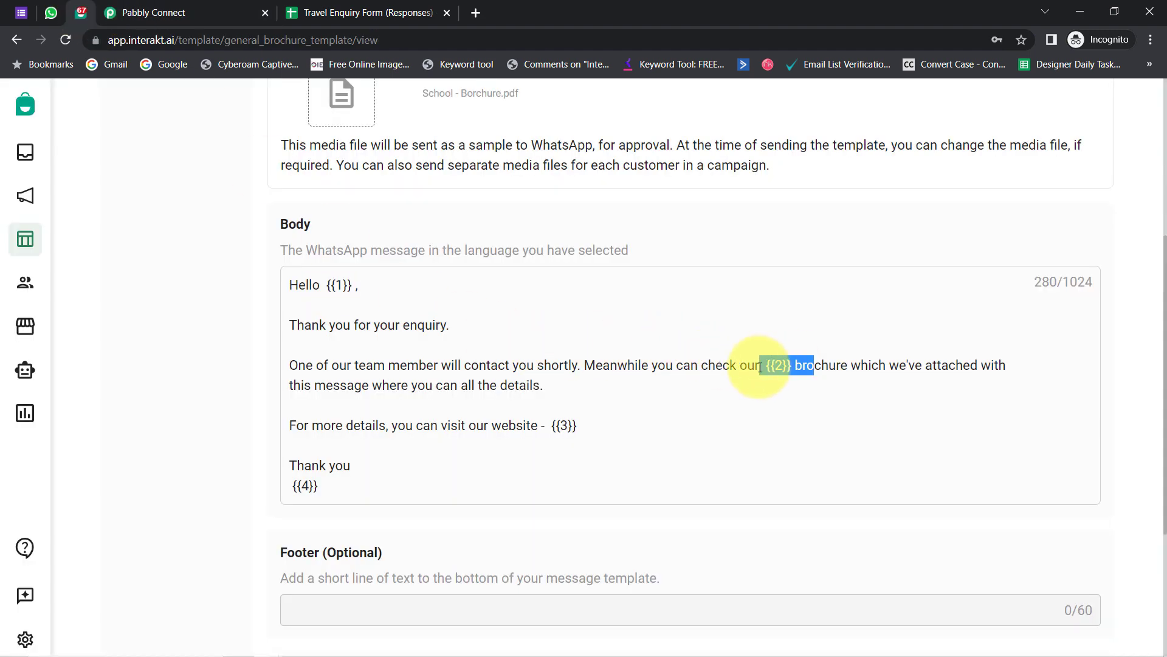
left_click(154, 13)
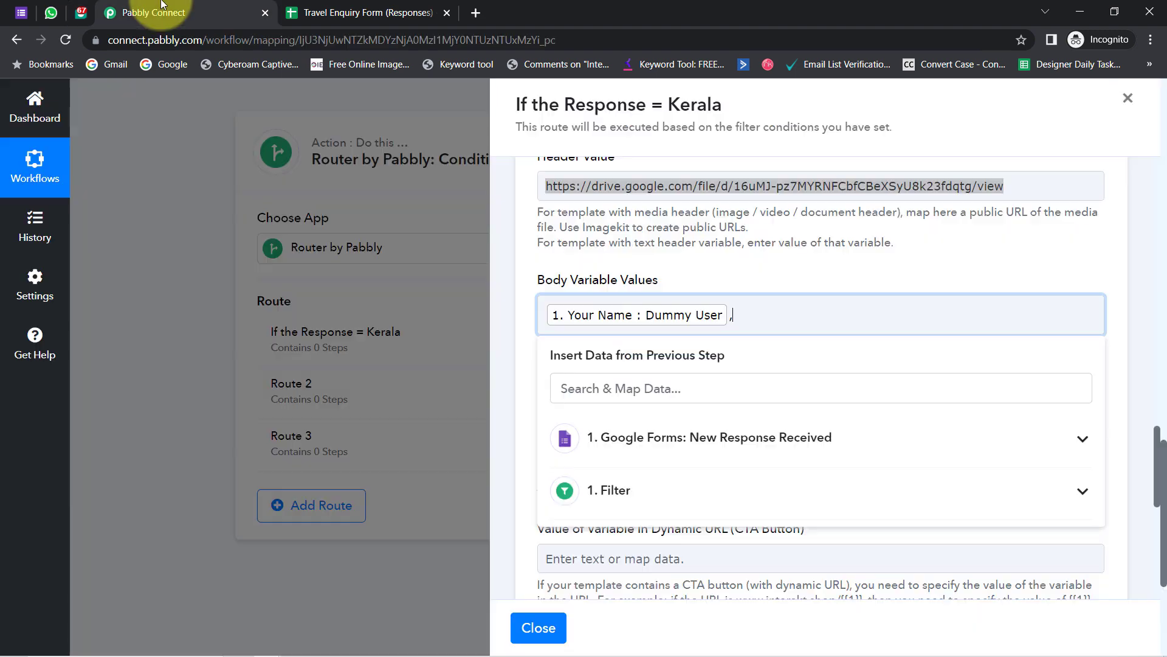
left_click(694, 437)
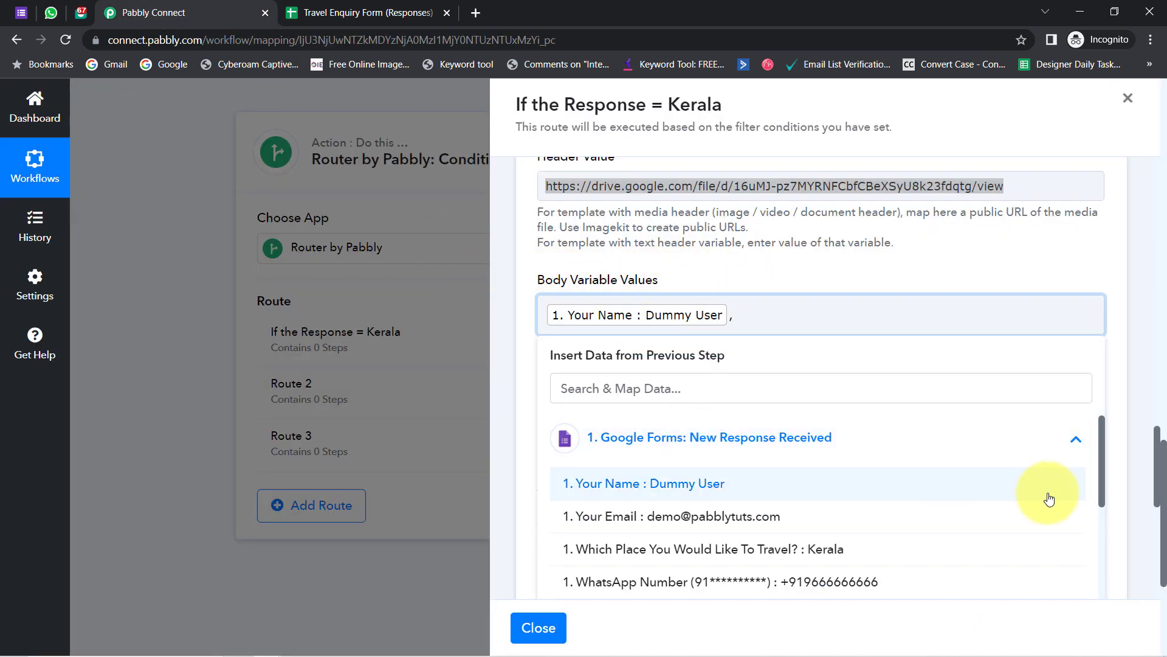
left_click(844, 550)
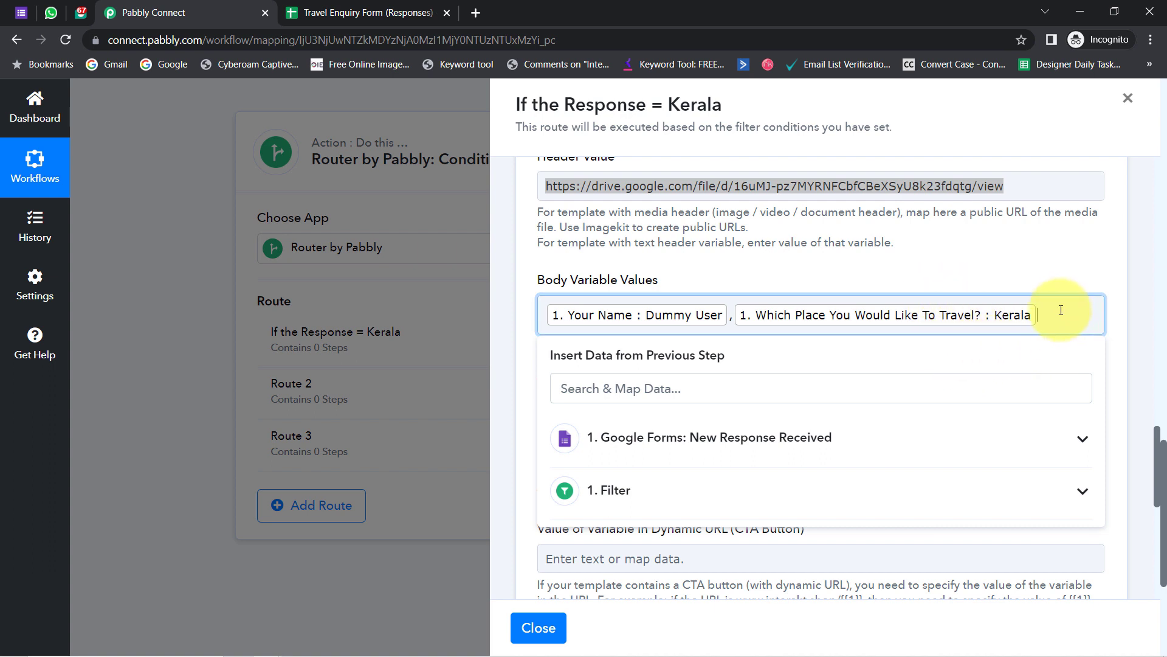
left_click(81, 12)
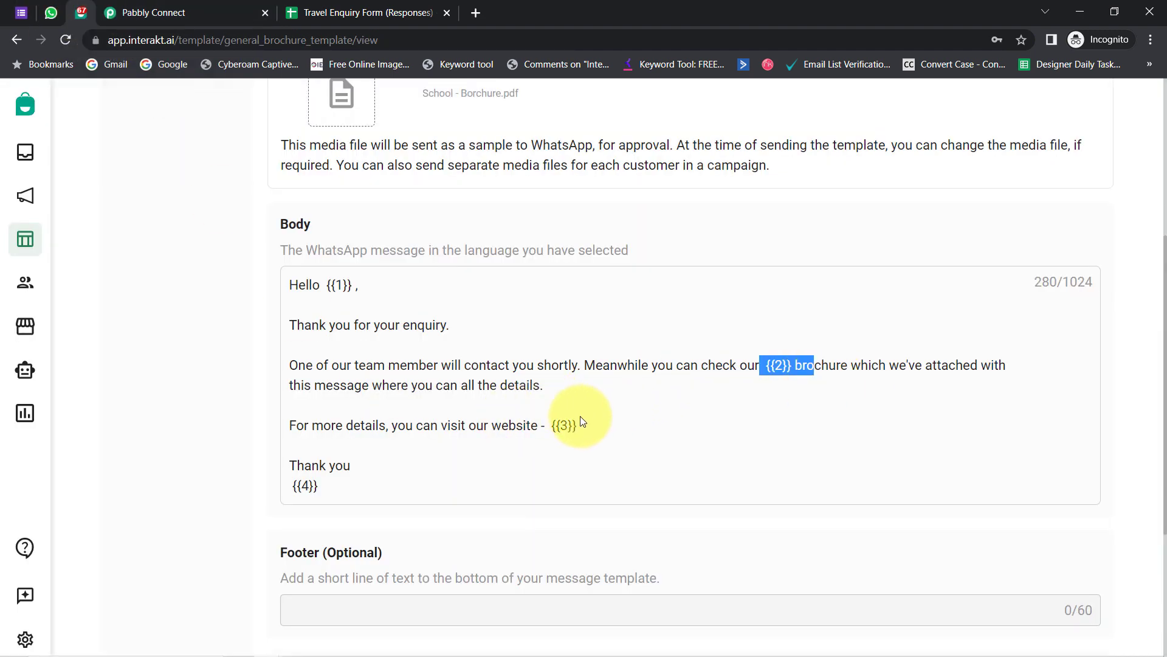
left_click_drag(523, 426, 598, 429)
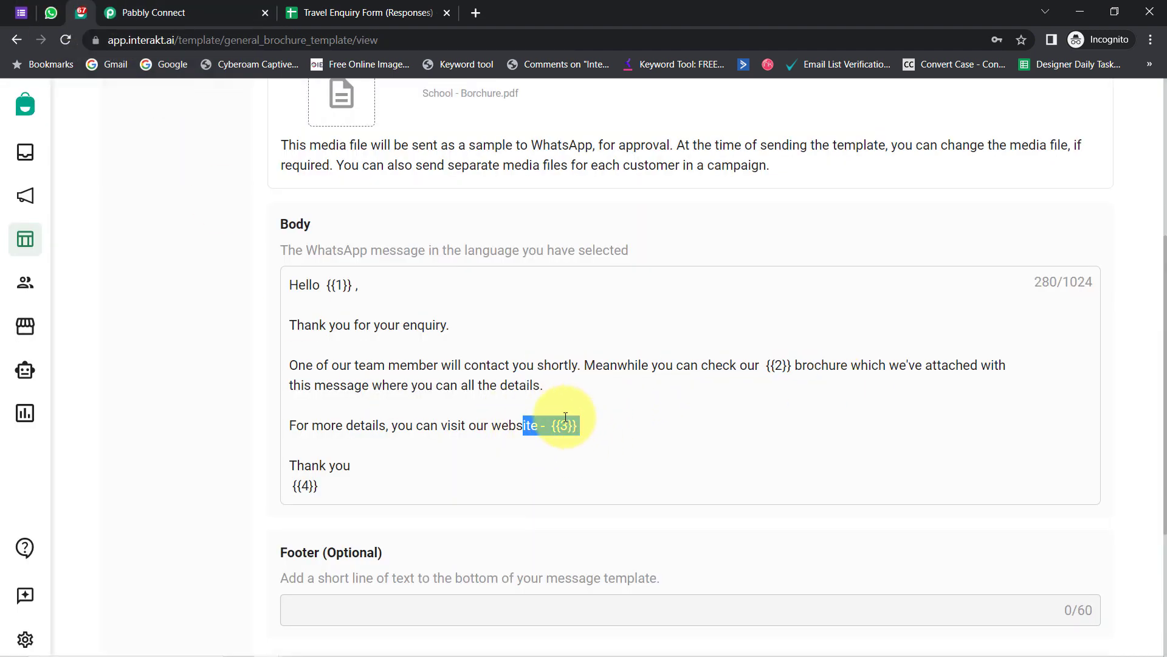
left_click(146, 11)
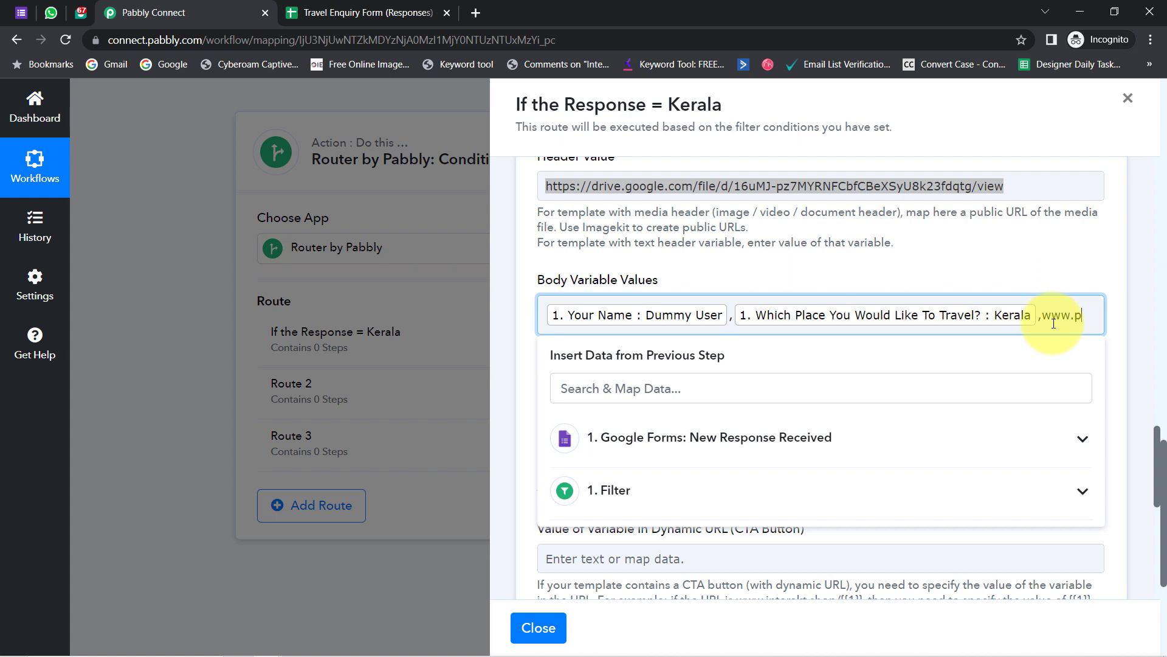
type("bly.com,")
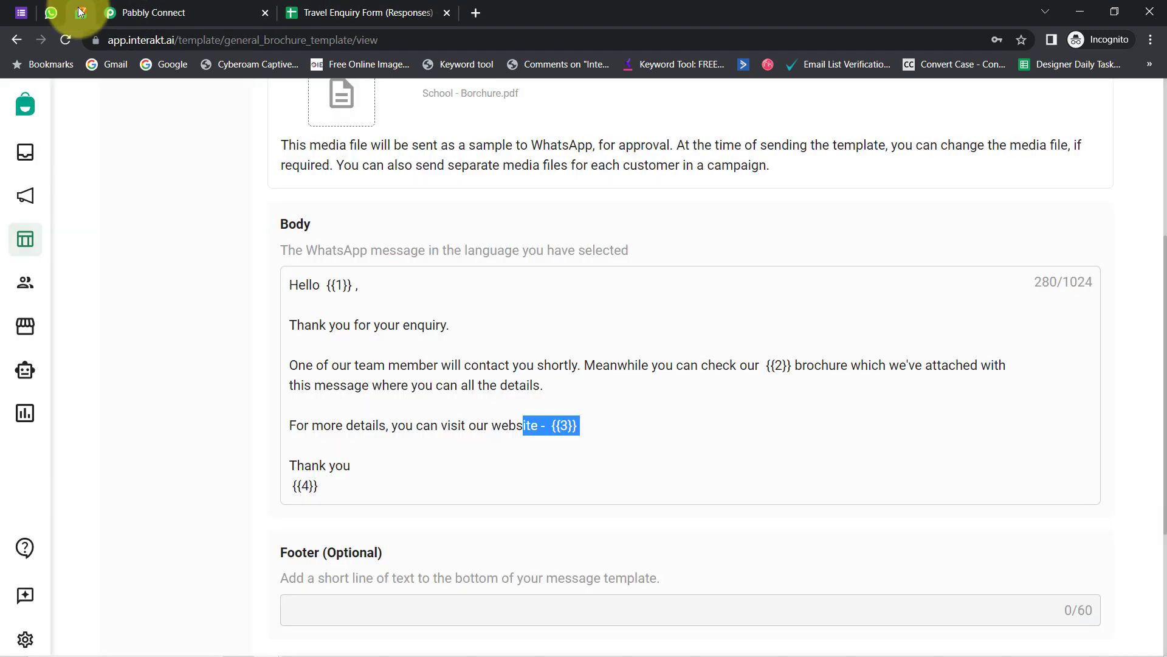
- Add 'ABC Tour & Travelling Agency' as the fourth body variable, correcting the spelling of Travelling
left_click(81, 12)
left_click(306, 486)
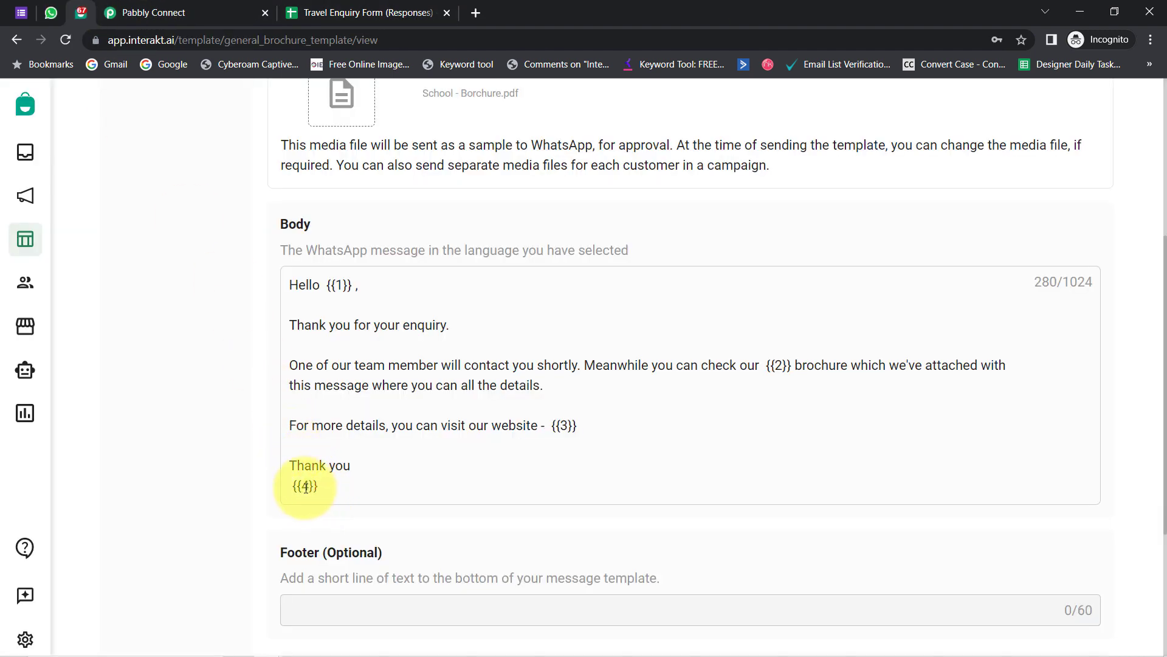
left_click(145, 12)
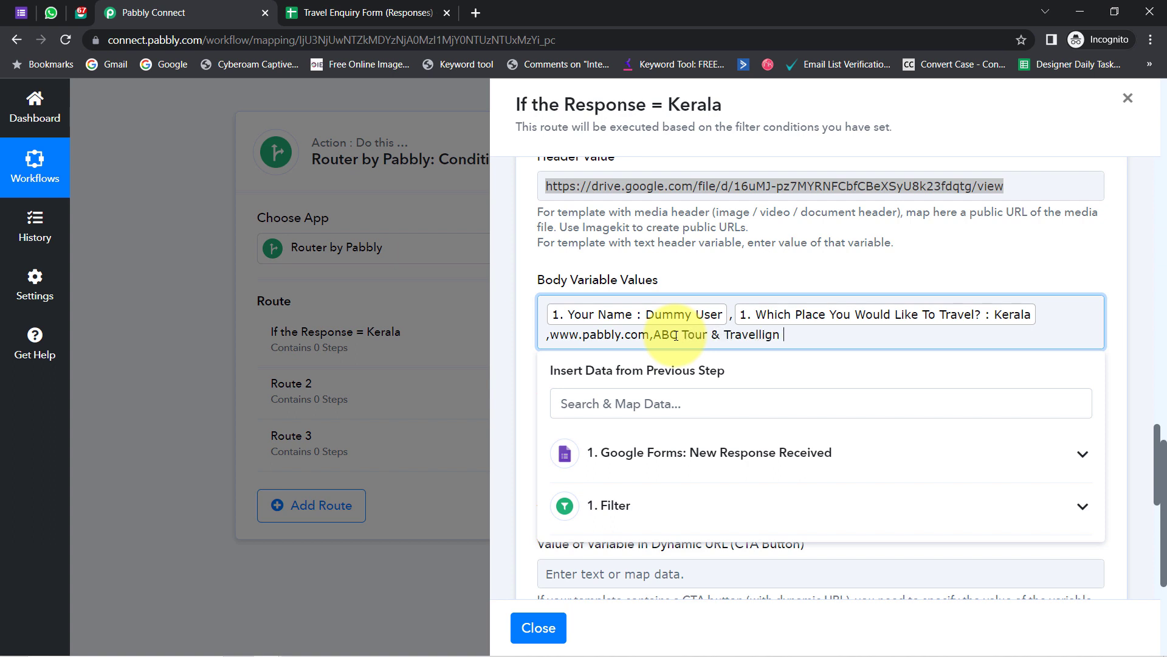
key("BackSpace")
key("BackSpace")
type("ng Agency")
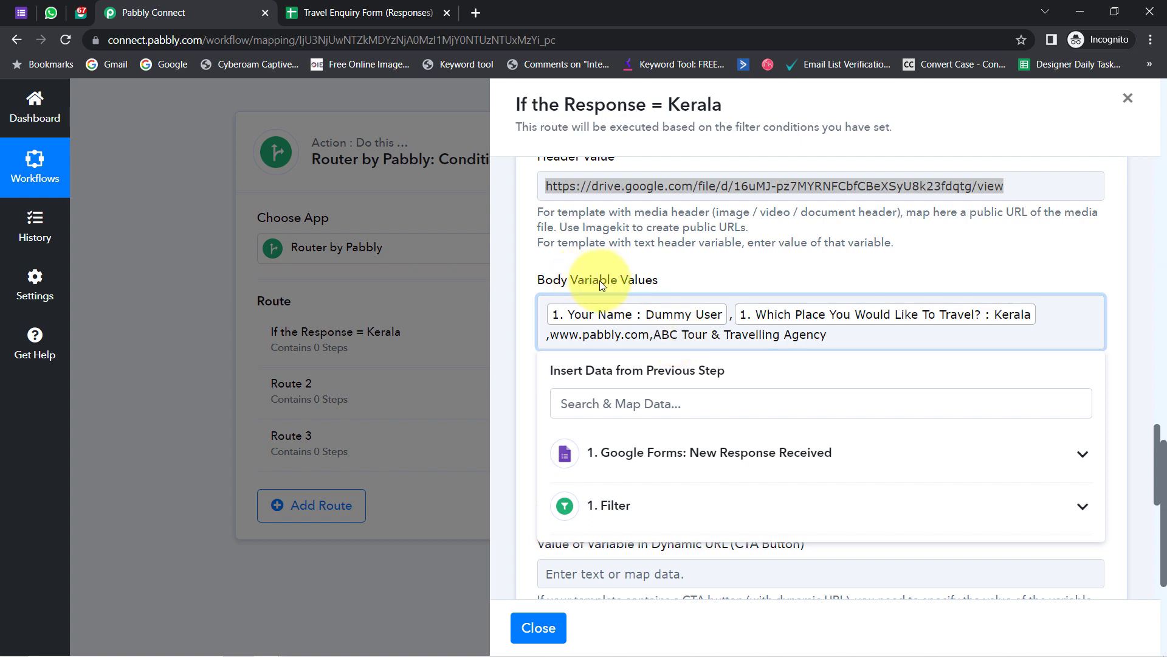
left_click(598, 274)
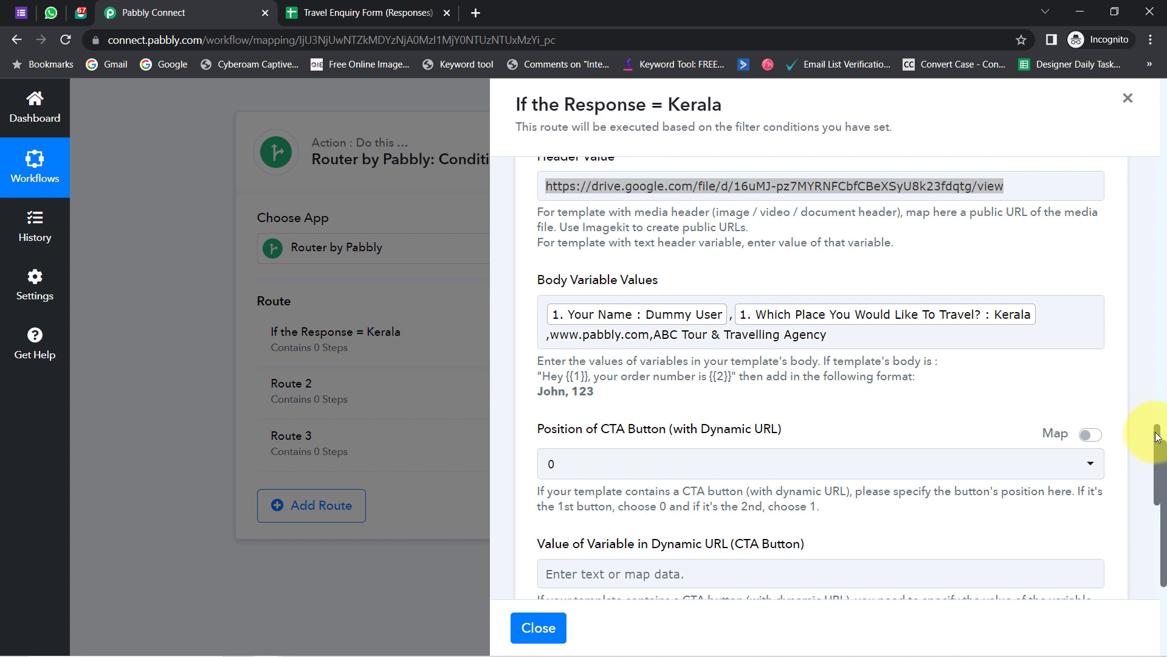
left_click_drag(1159, 438, 1159, 477)
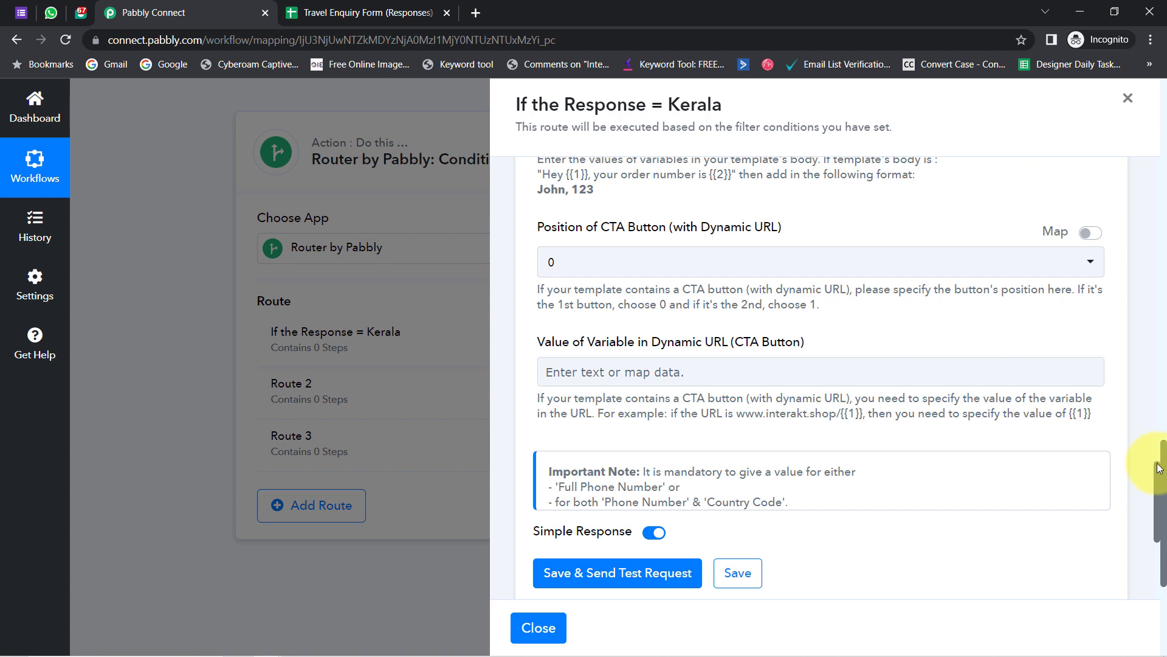
left_click_drag(1159, 468, 1087, 462)
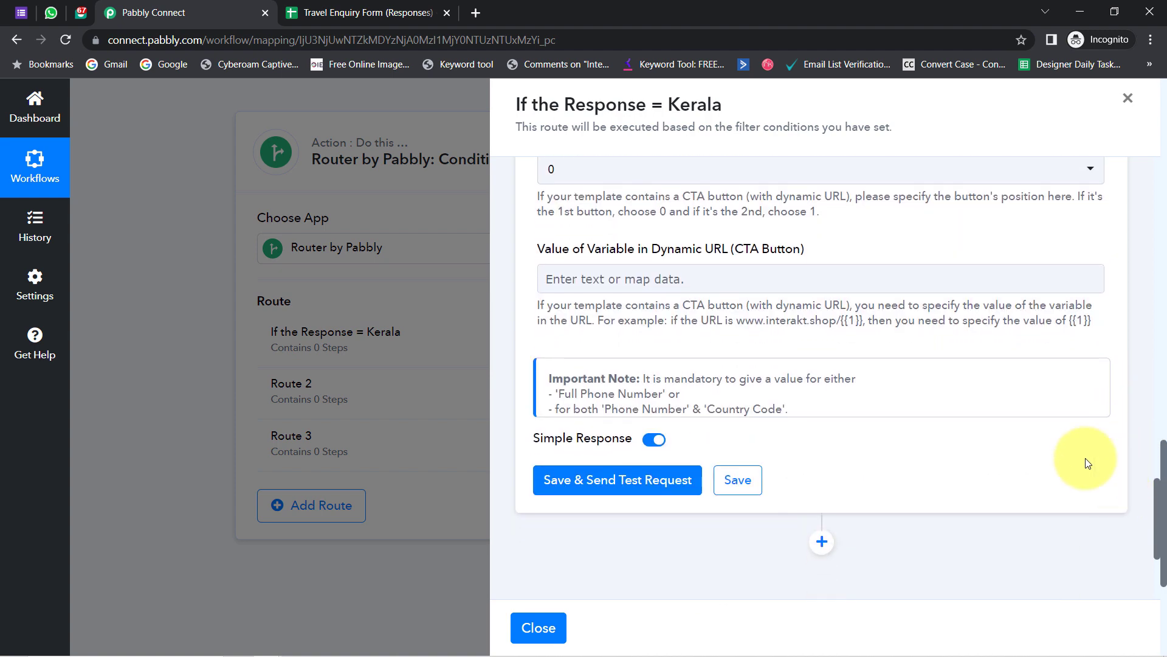
left_click(52, 10)
- Delete the Pabbly Team - Interakt chat from WhatsApp Web, confirming both prompts
left_click(1134, 110)
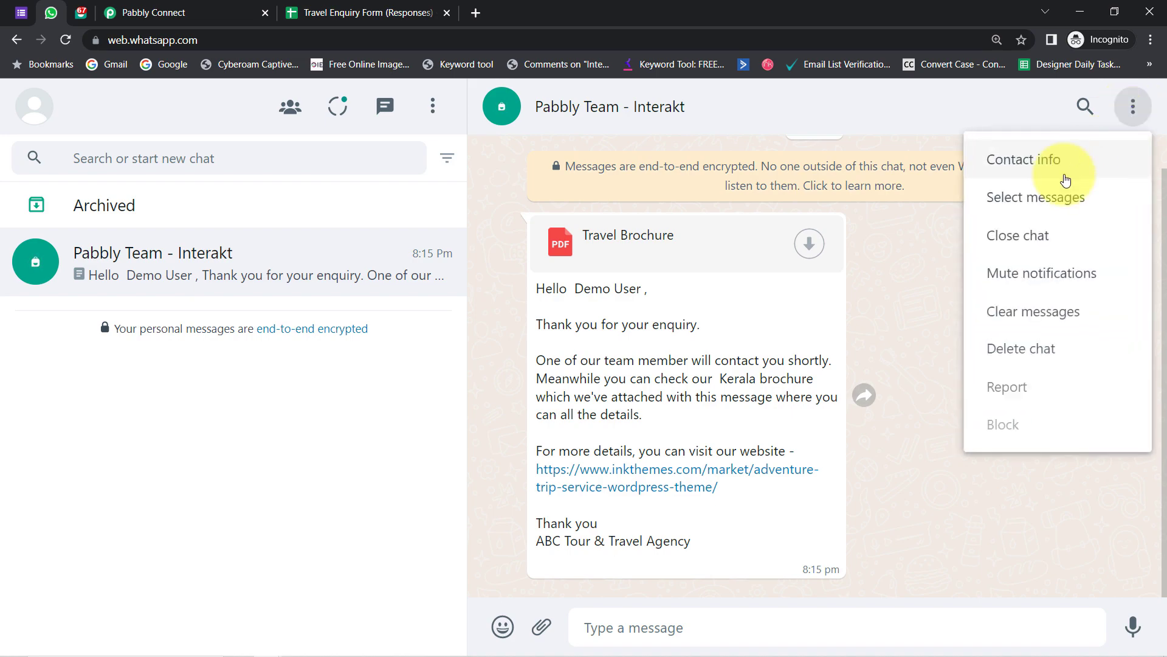
left_click(1000, 348)
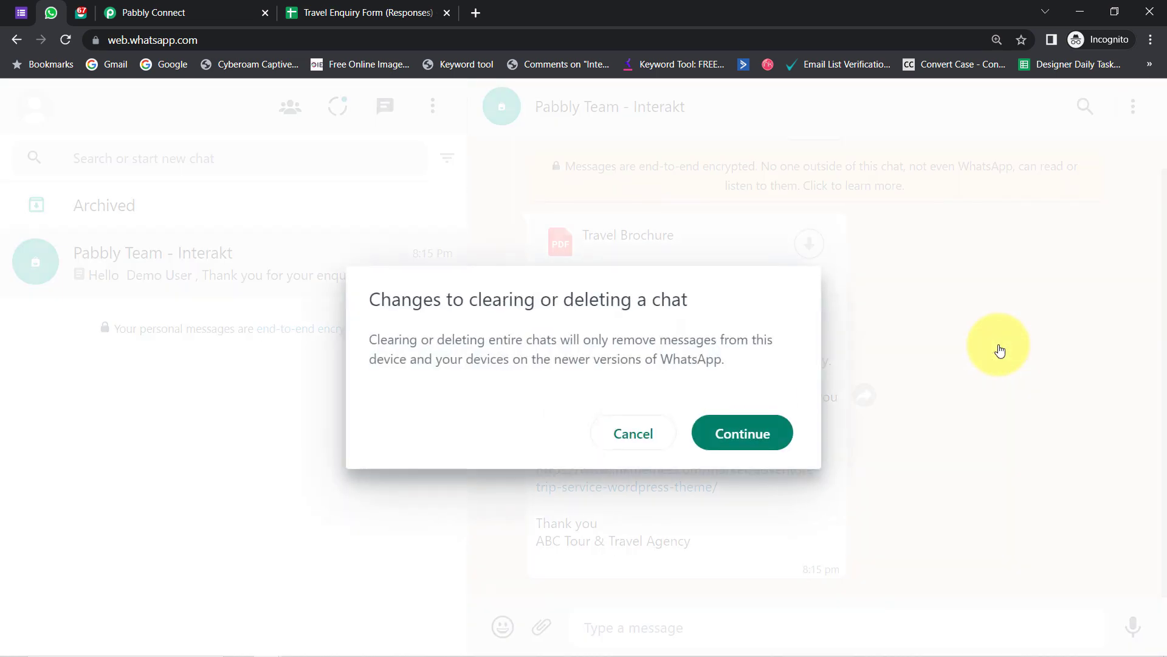
left_click(749, 425)
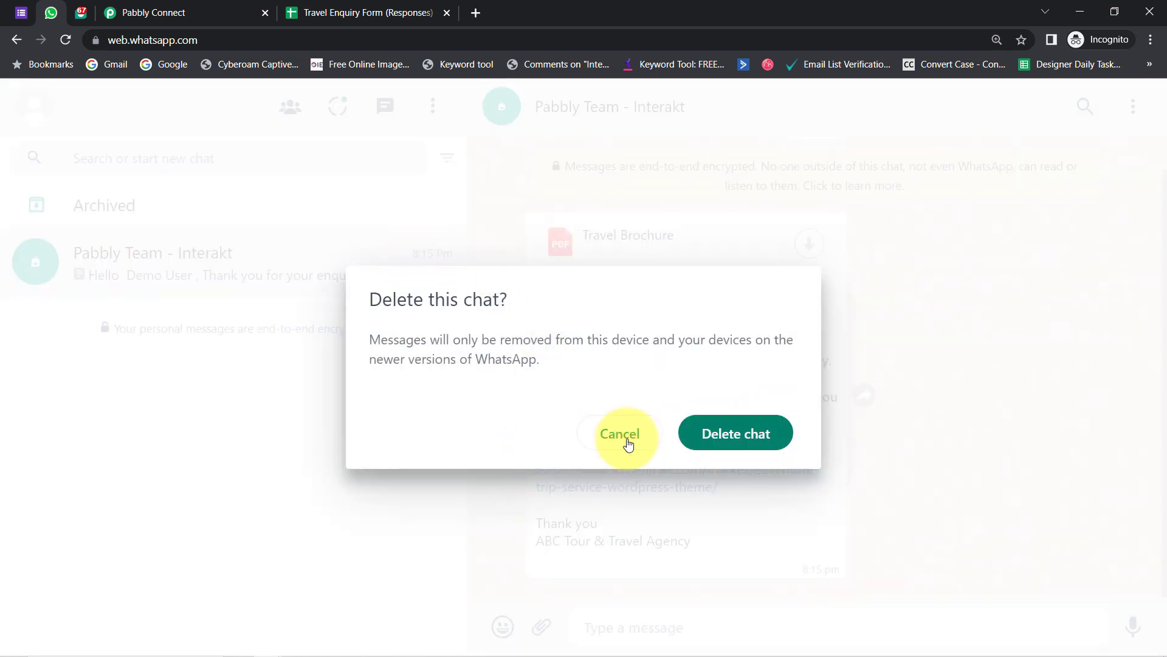
left_click(700, 446)
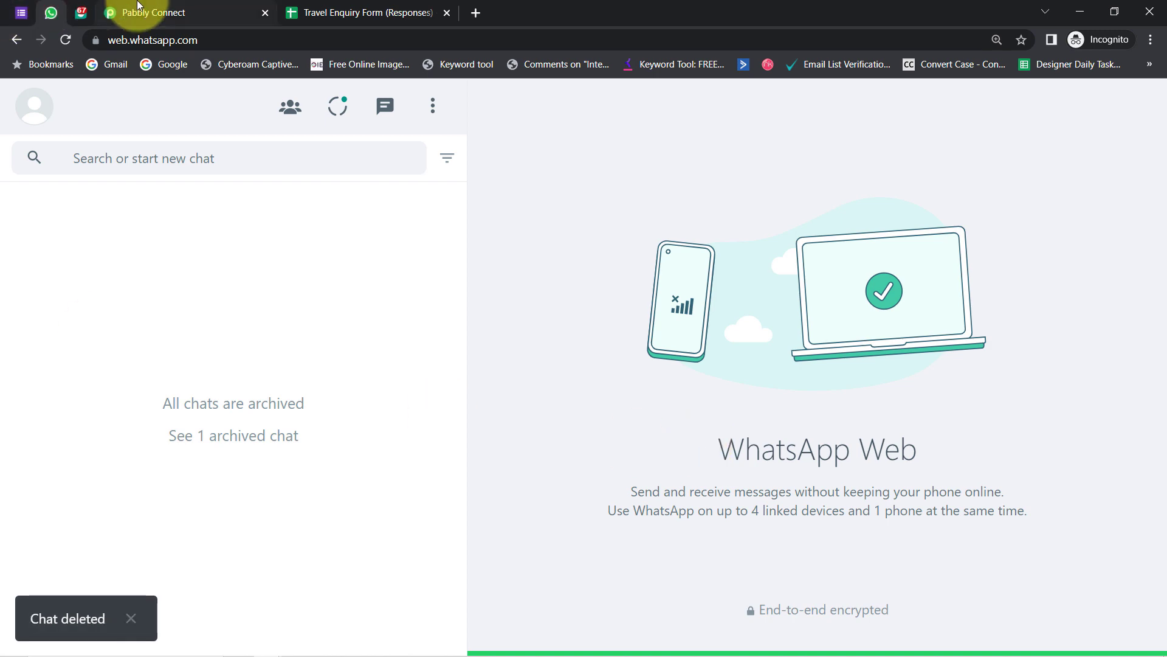
left_click(122, 12)
- Swap the mapped Full Phone Number for a fixed test number, then Save & Send Test Request
left_click_drag(1156, 504, 1138, 367)
left_click(914, 280)
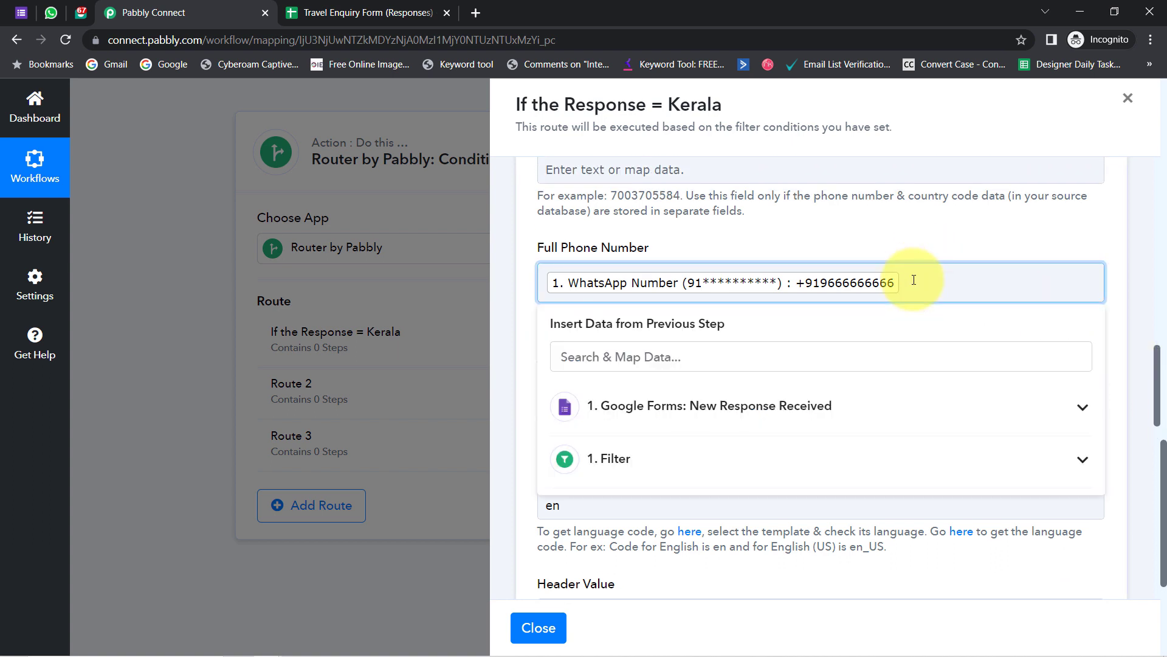
key("BackSpace")
left_click(51, 13)
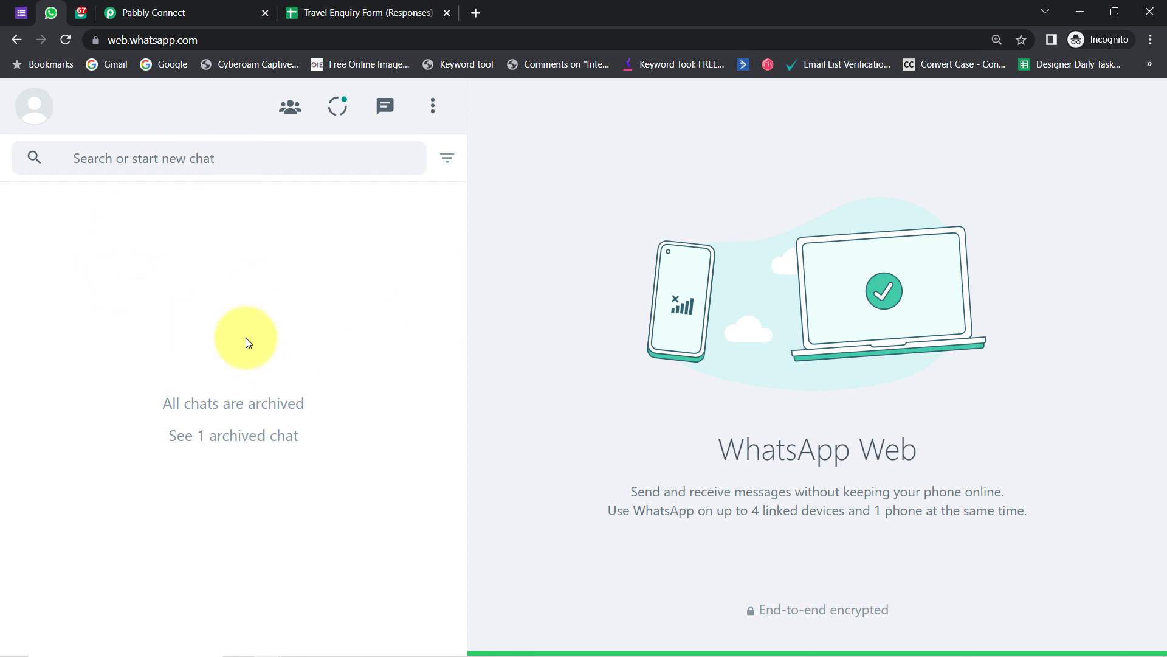
left_click(193, 11)
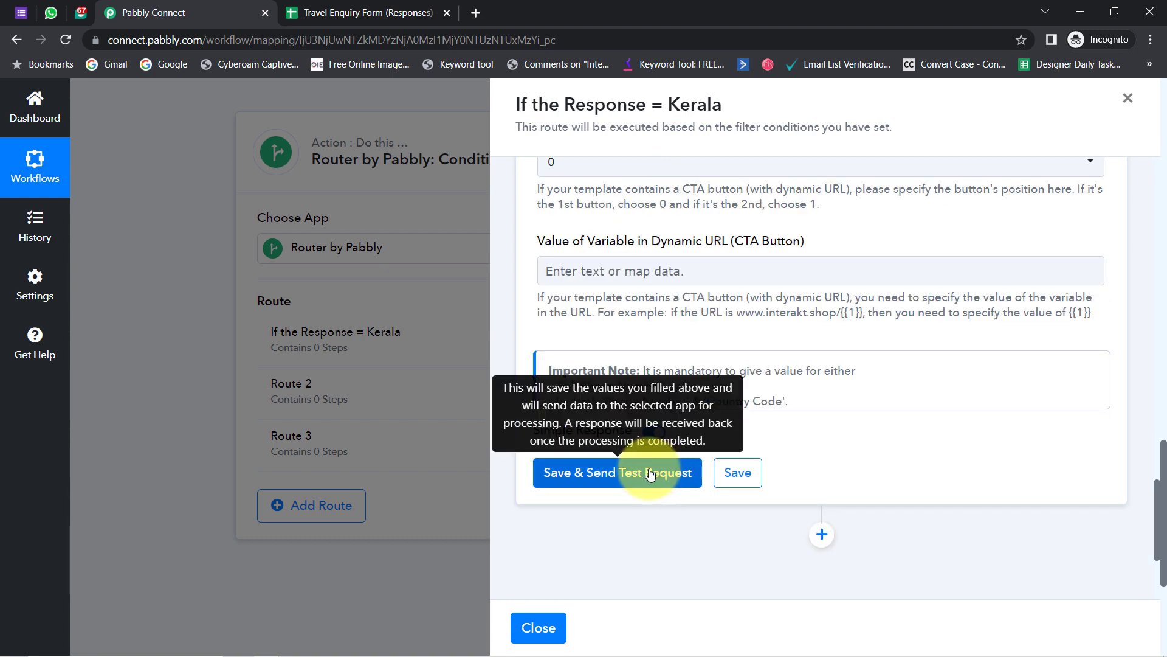
left_click(626, 473)
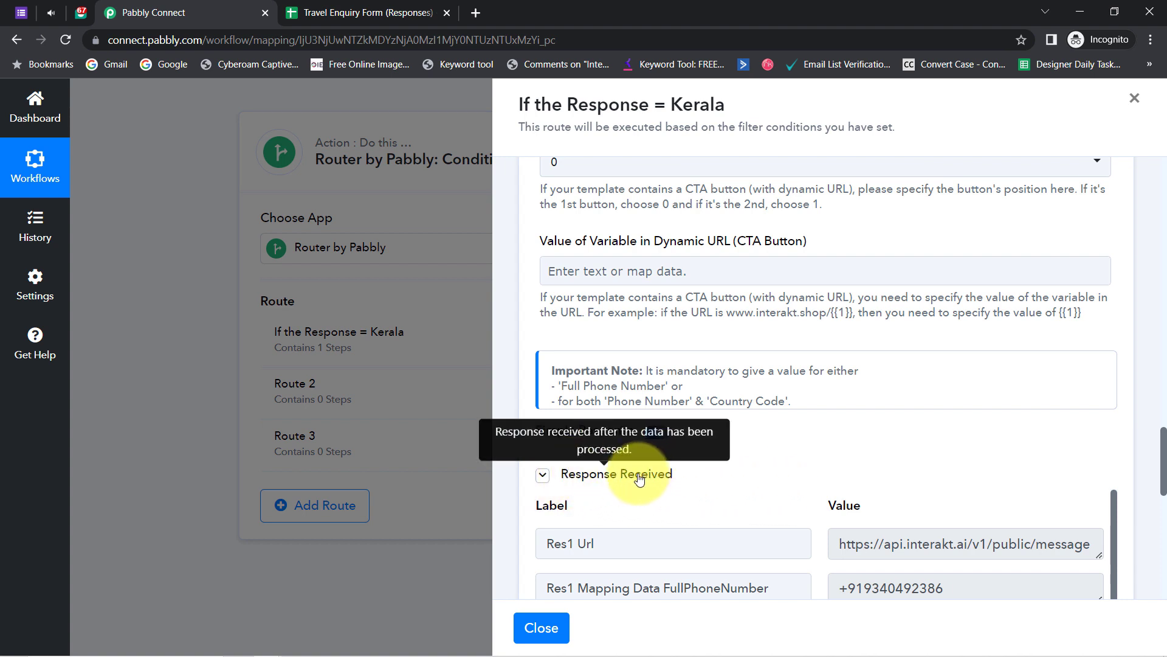
left_click(53, 12)
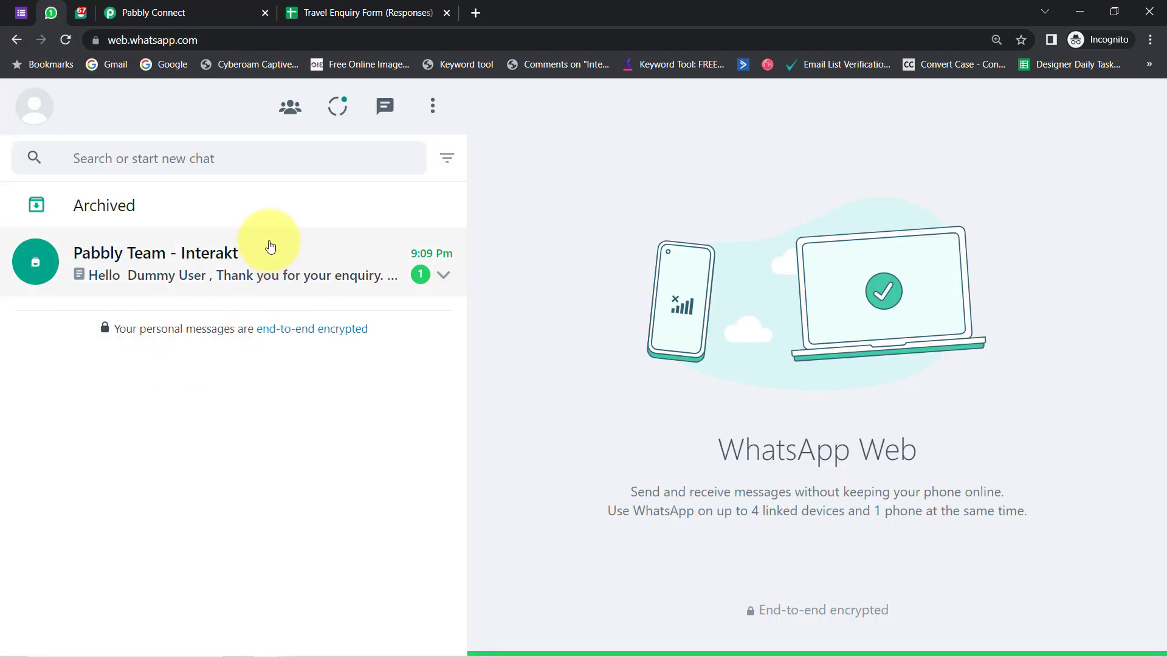
- Review the personalised Kerala brochure message and download its attachment, which saves as document.htm
left_click(191, 268)
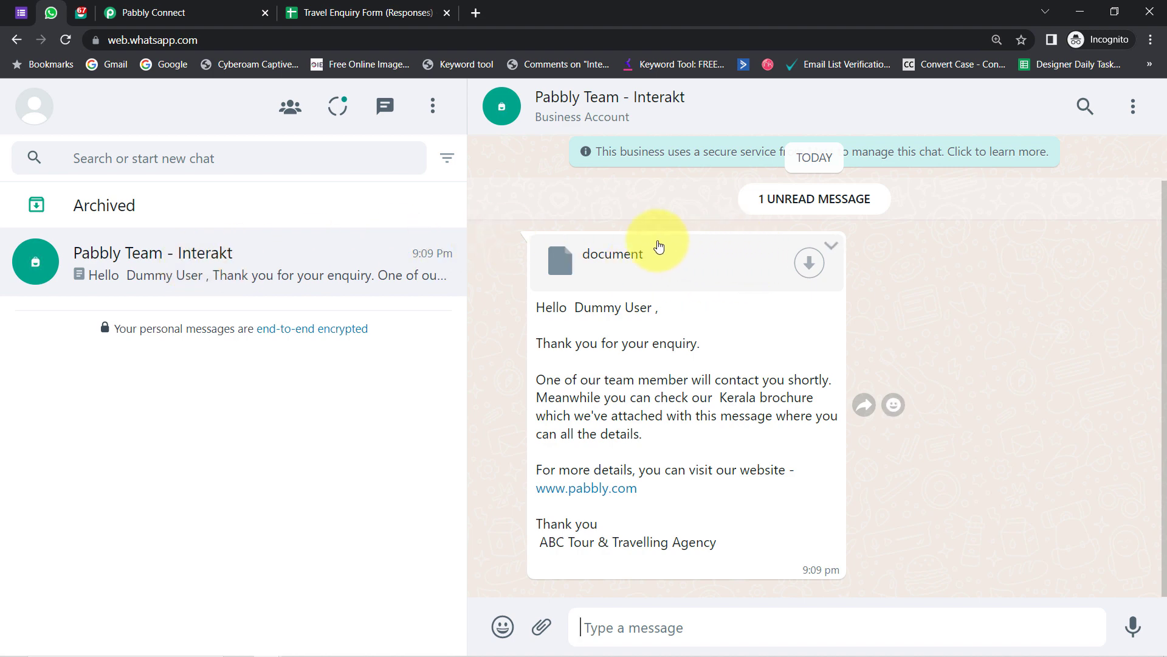
left_click_drag(547, 307, 662, 308)
left_click_drag(552, 343, 703, 341)
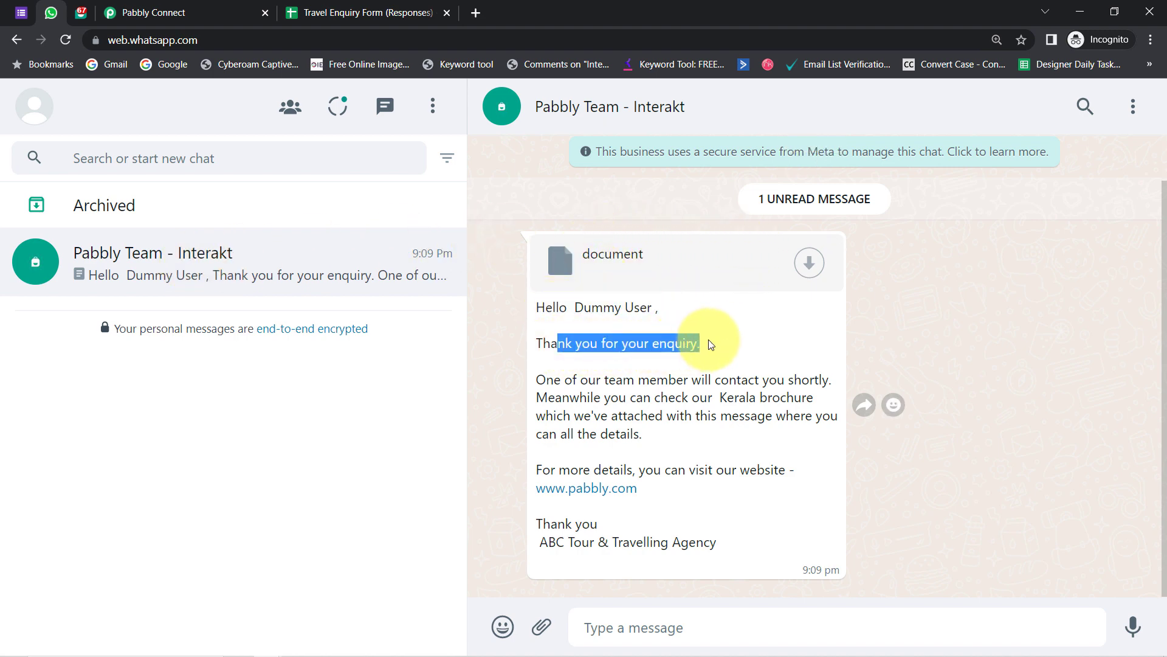
left_click_drag(564, 379, 813, 380)
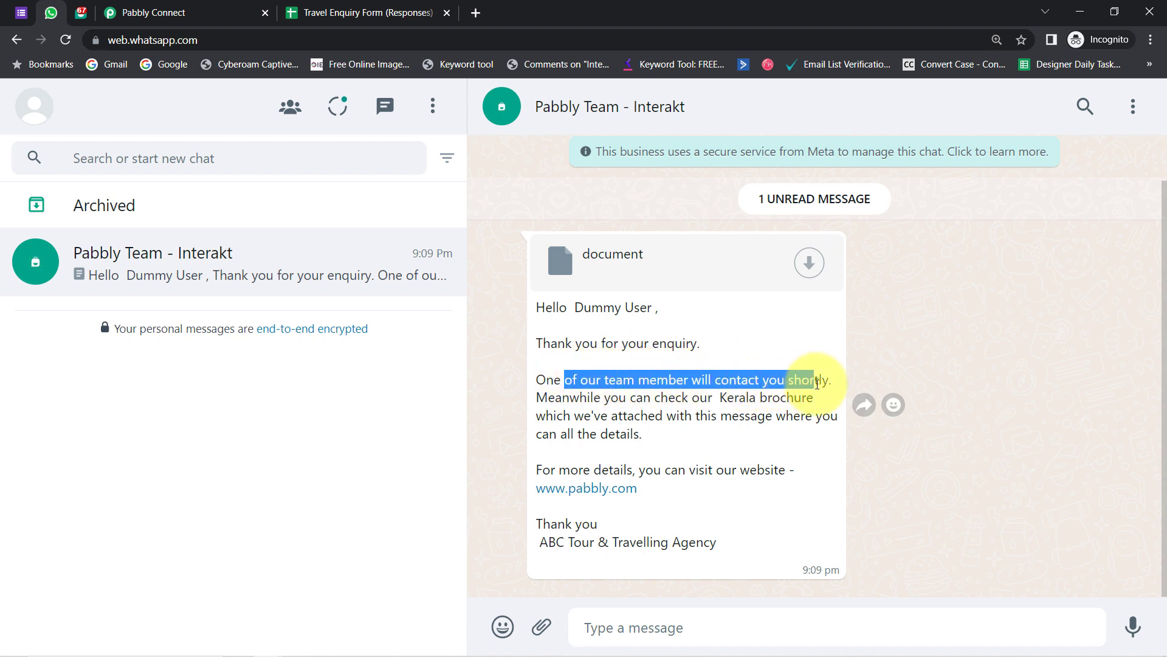
left_click_drag(550, 399, 801, 397)
left_click_drag(571, 416, 606, 457)
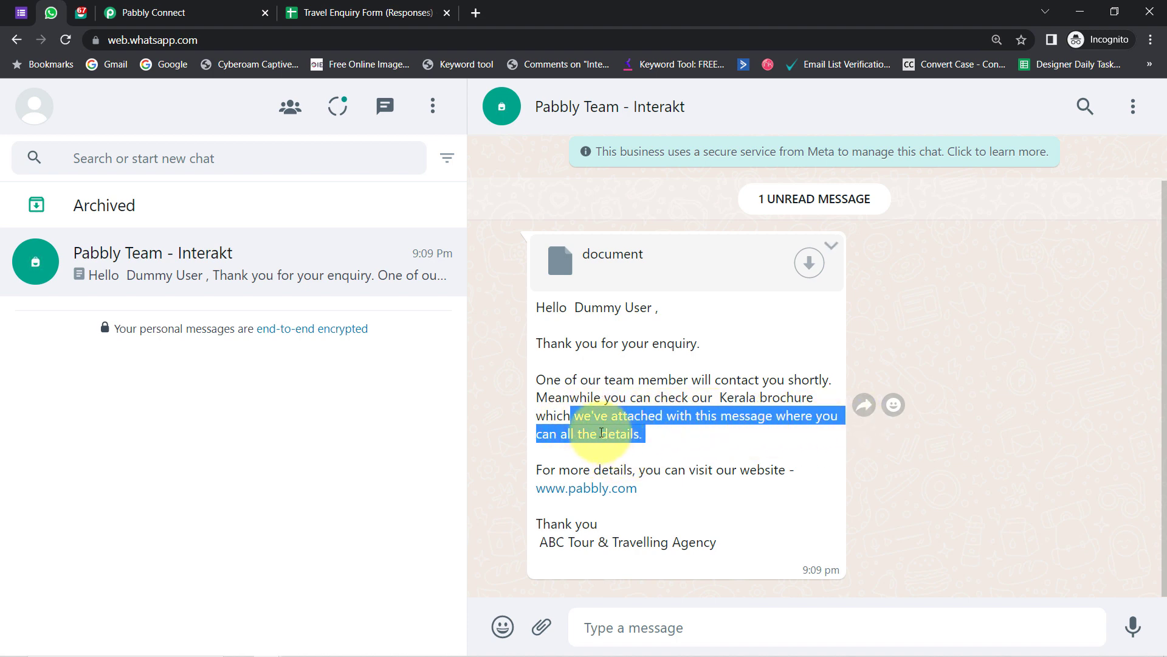
left_click(596, 424)
left_click_drag(559, 470, 779, 470)
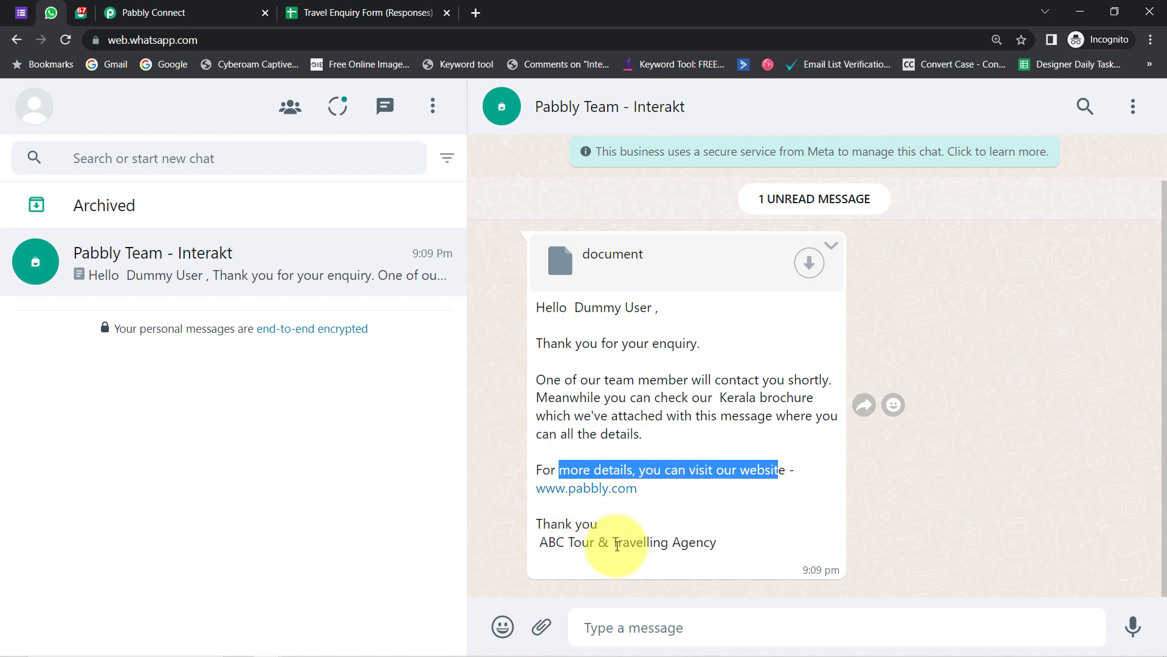
left_click(811, 260)
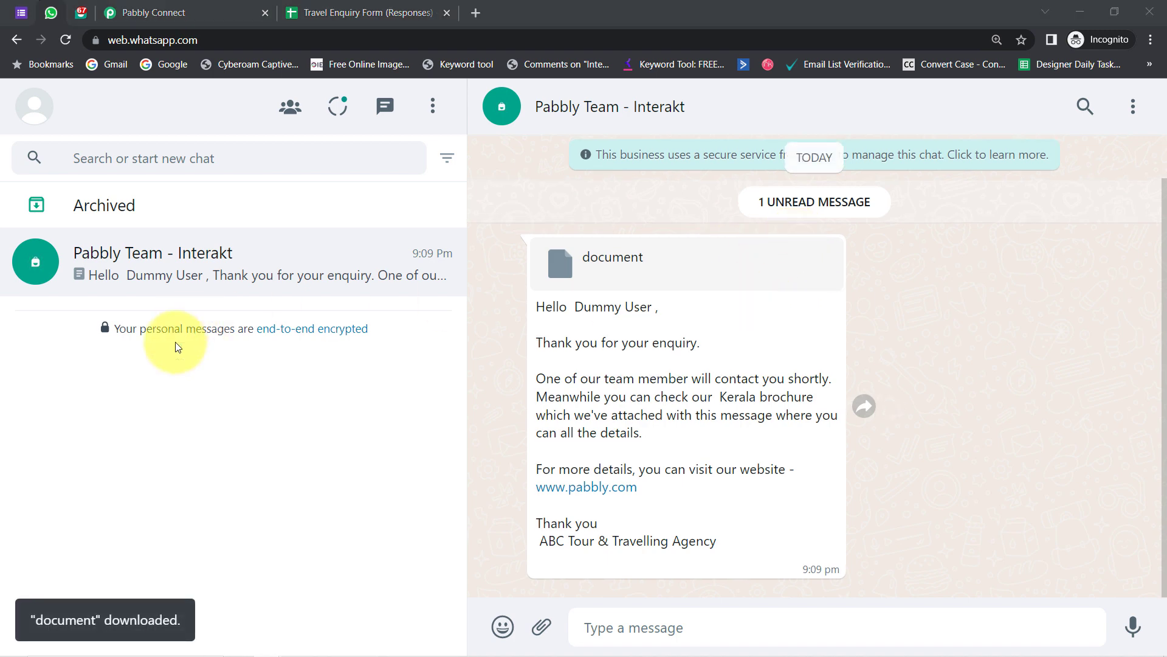
left_click(452, 339)
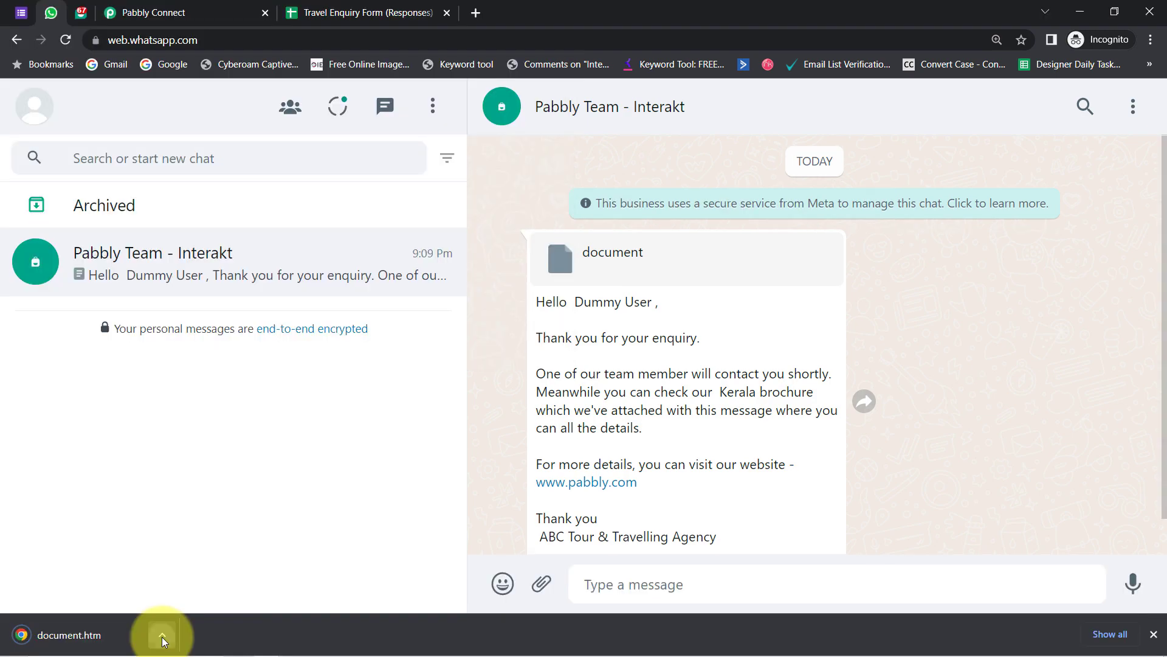
left_click(162, 634)
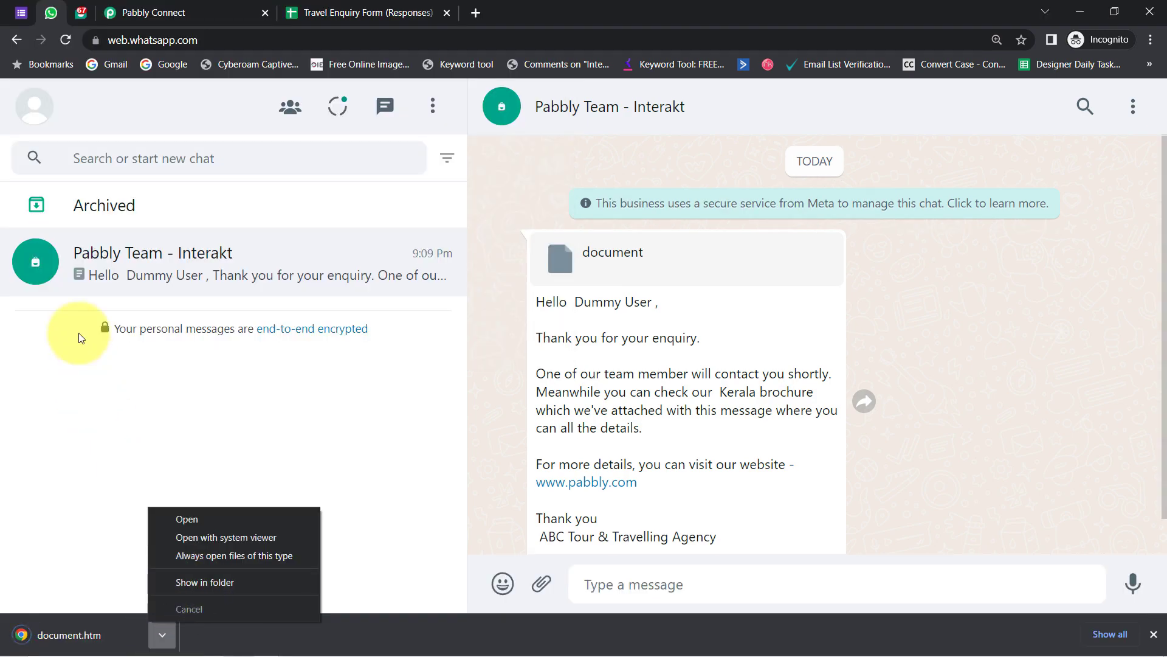
- Select the full Kerala Drive link, including usp=sharing, in the brochures notes
mouse_move(260, 644)
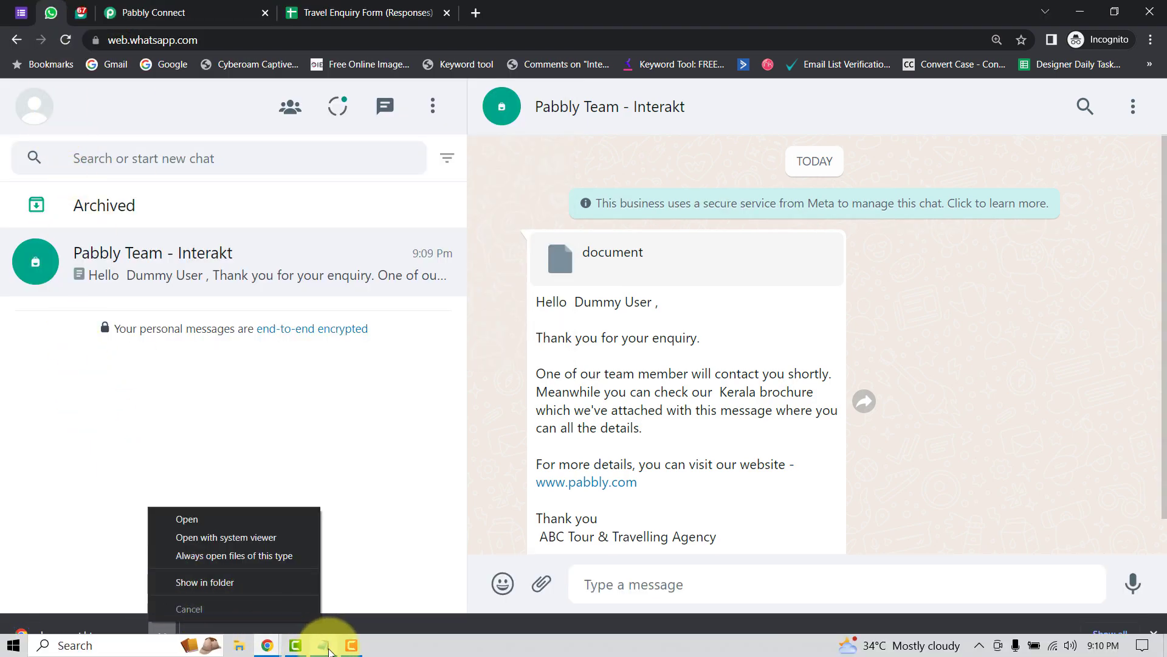
left_click(323, 645)
left_click_drag(740, 251, 235, 234)
key("ctrl+c")
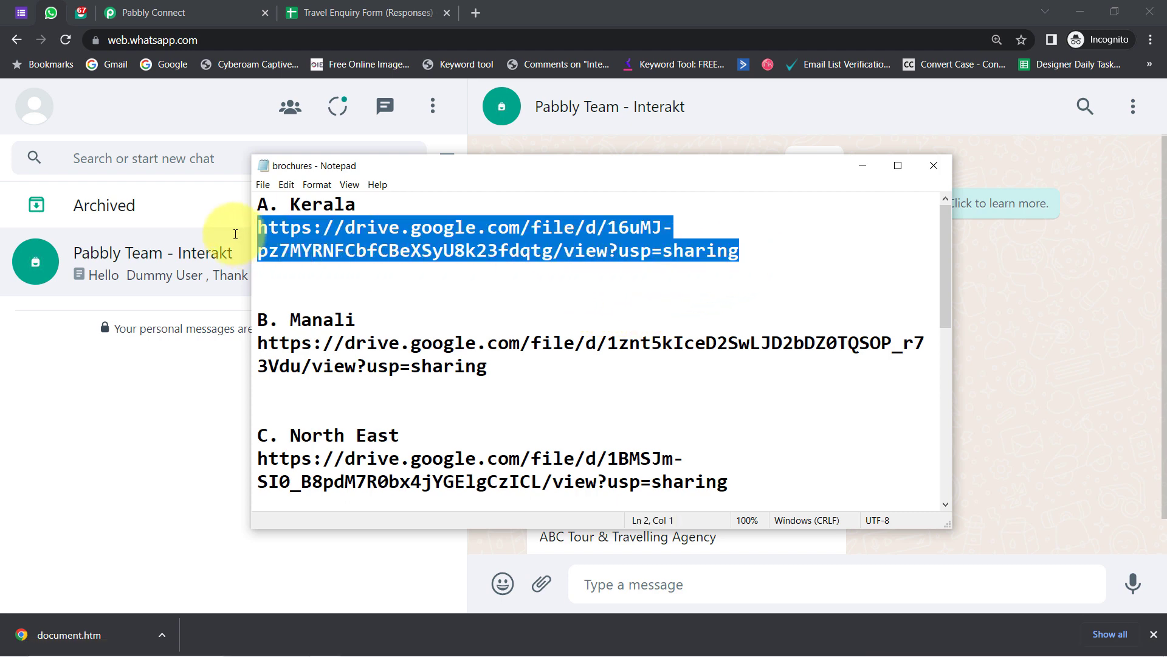
double_click(692, 248)
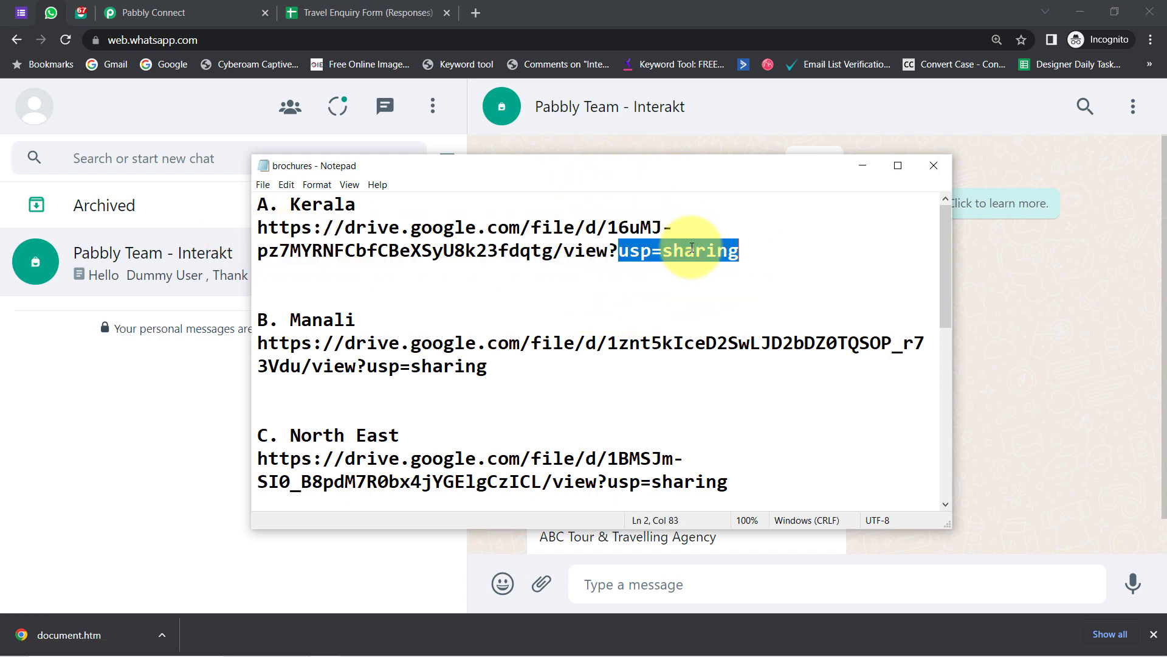
left_click(213, 12)
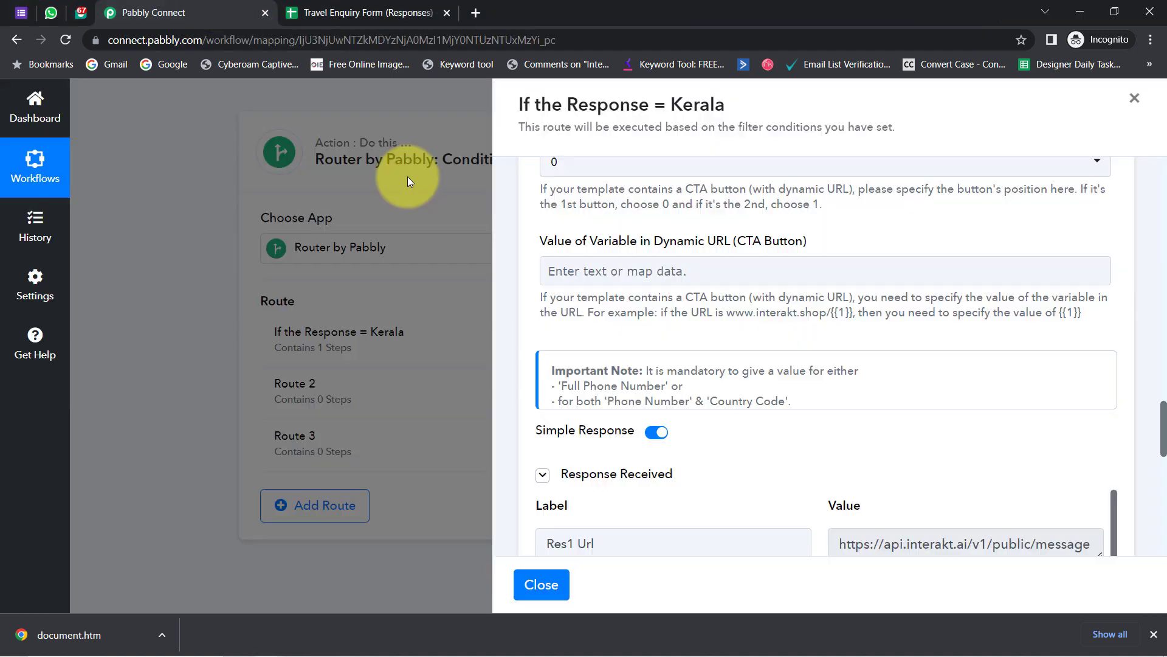
- Replace Header Value with the full link ending view?usp=sharing and send a new test
left_click_drag(1163, 447, 1163, 378)
double_click(992, 260)
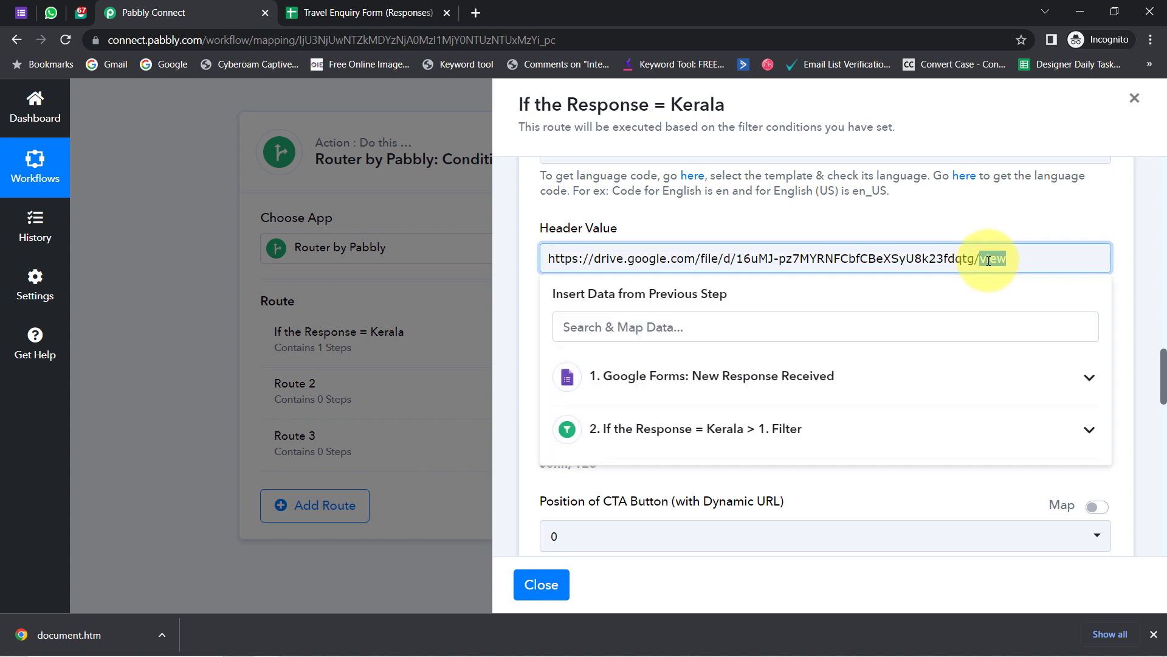
triple_click(1001, 256)
key("BackSpace")
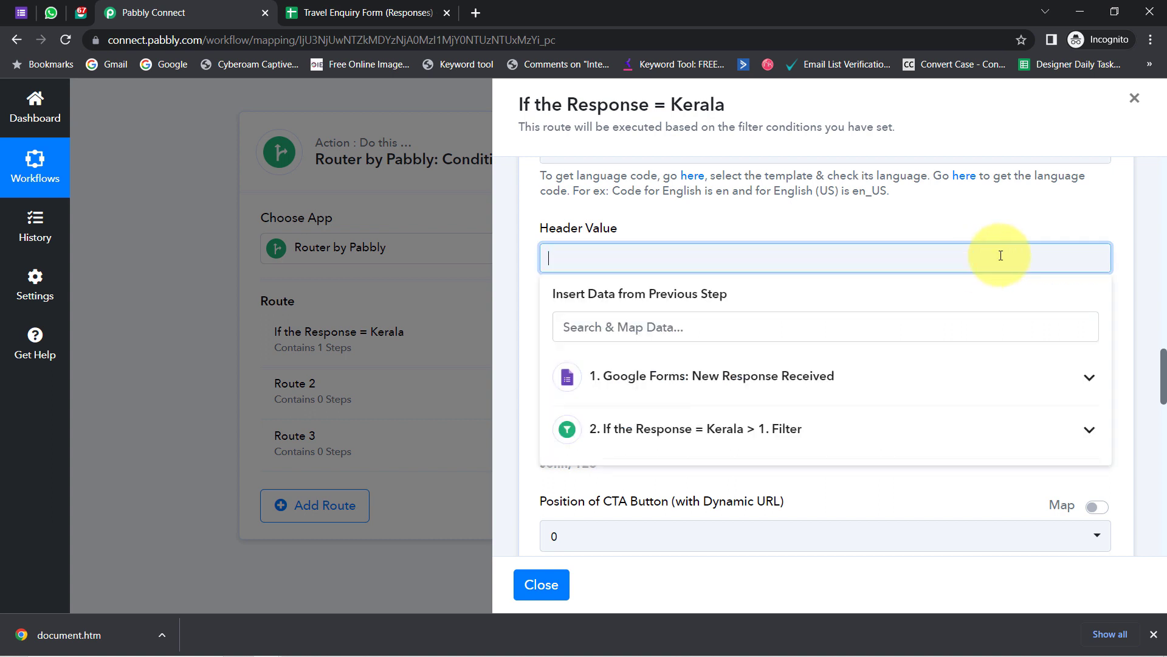
key("ctrl+v")
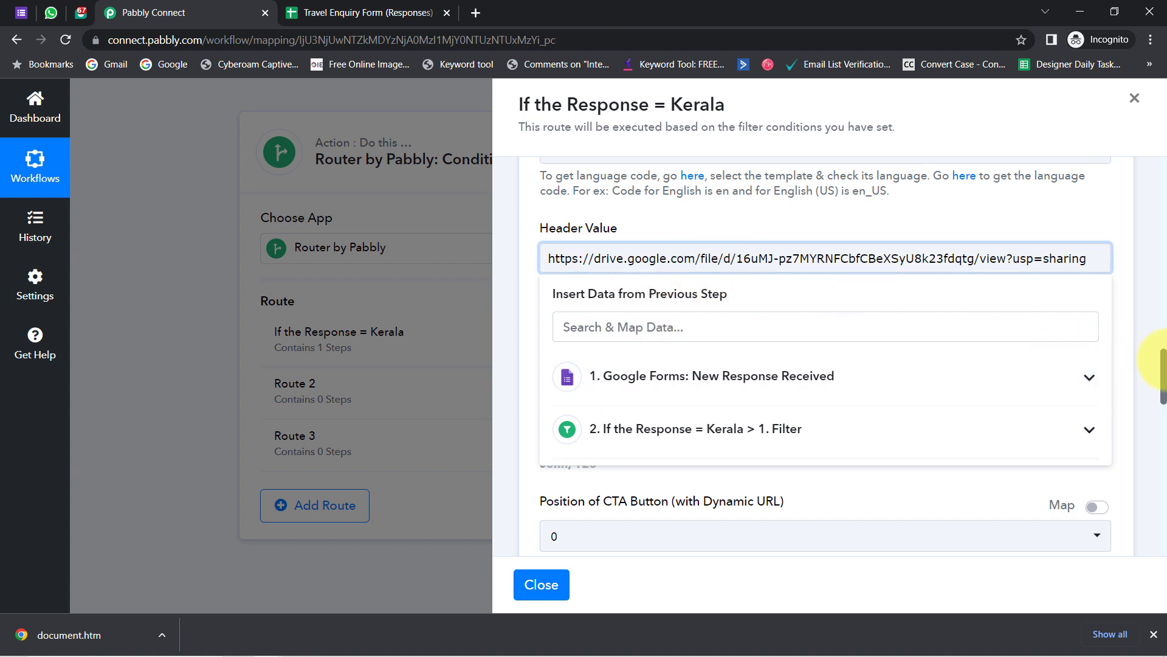
left_click_drag(1163, 368, 1159, 493)
left_click(605, 402)
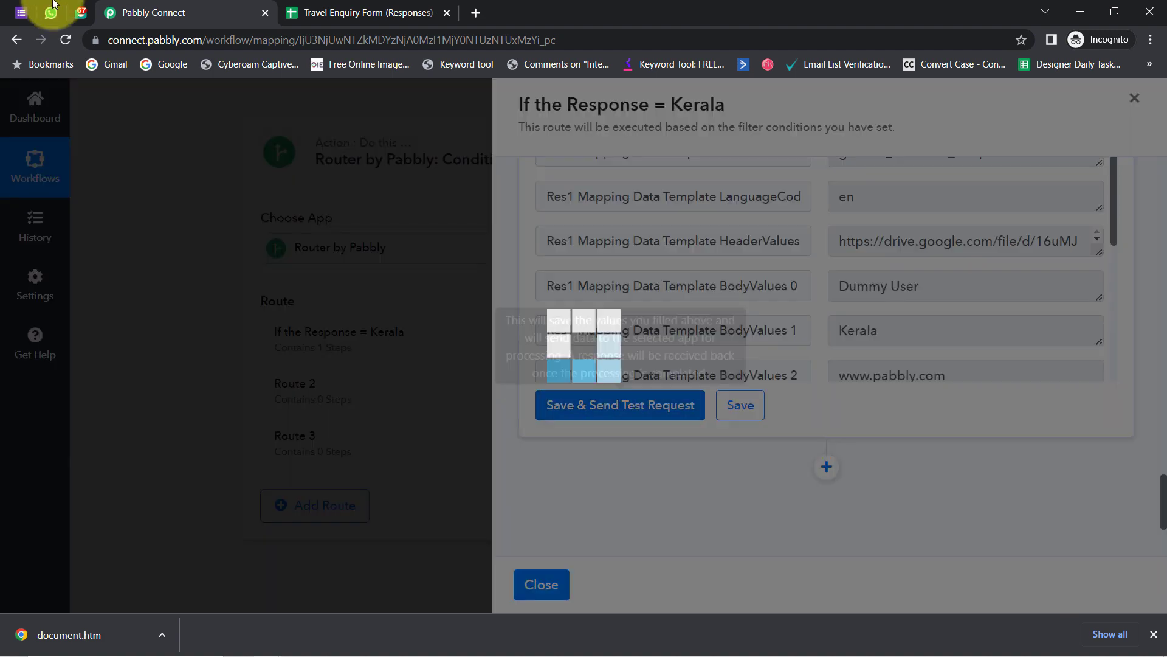
left_click(52, 8)
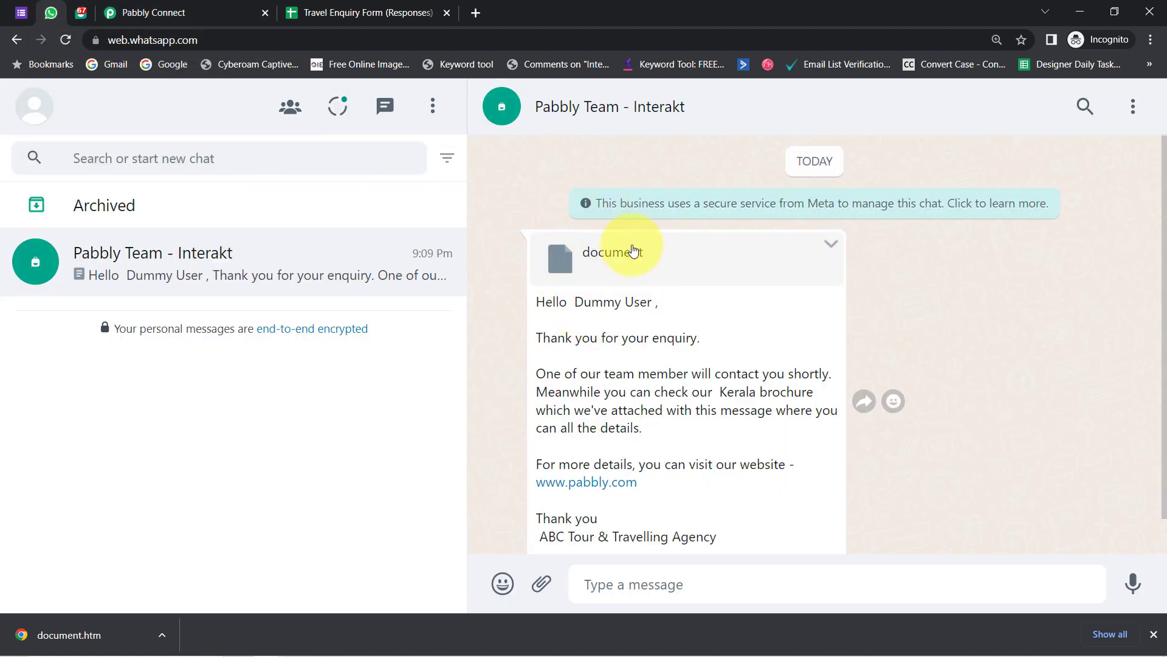
- Reload the Pabbly Team - Interakt chat, save the new 9:11 PDF to the Desktop and open it
left_click(1152, 636)
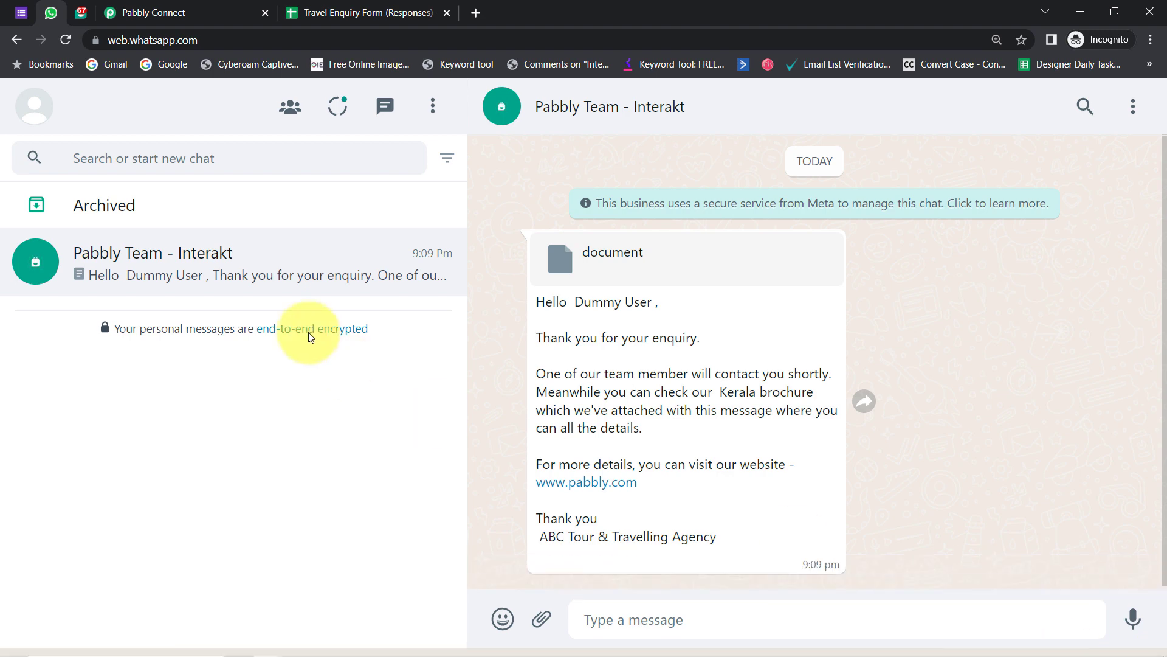
left_click(68, 41)
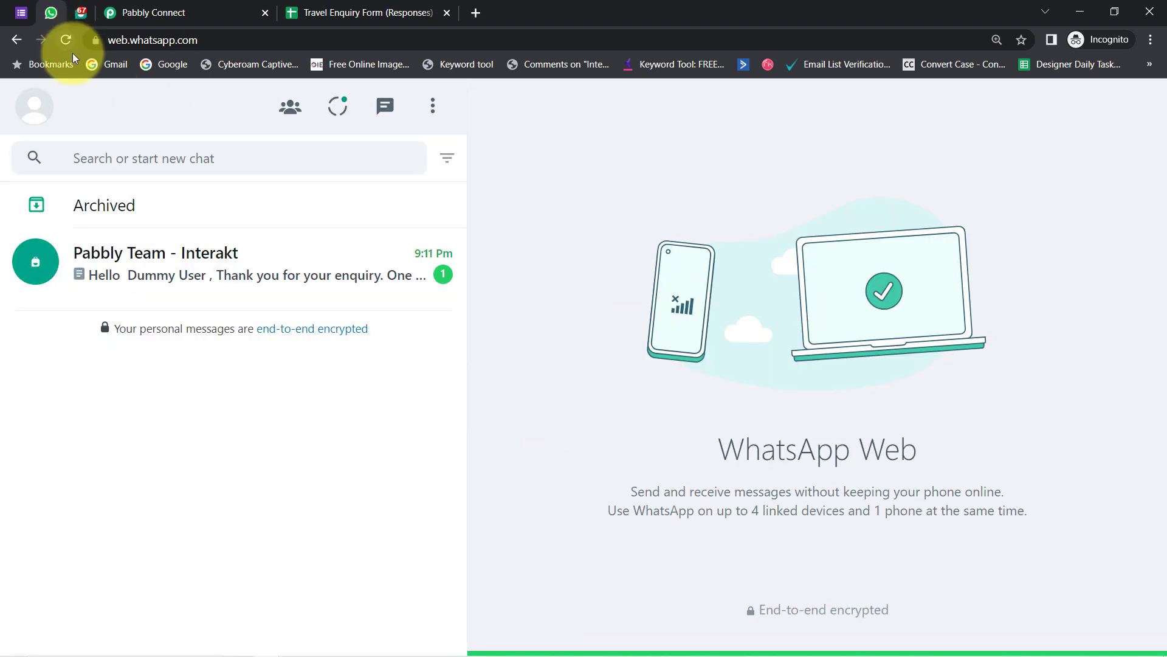
left_click(272, 280)
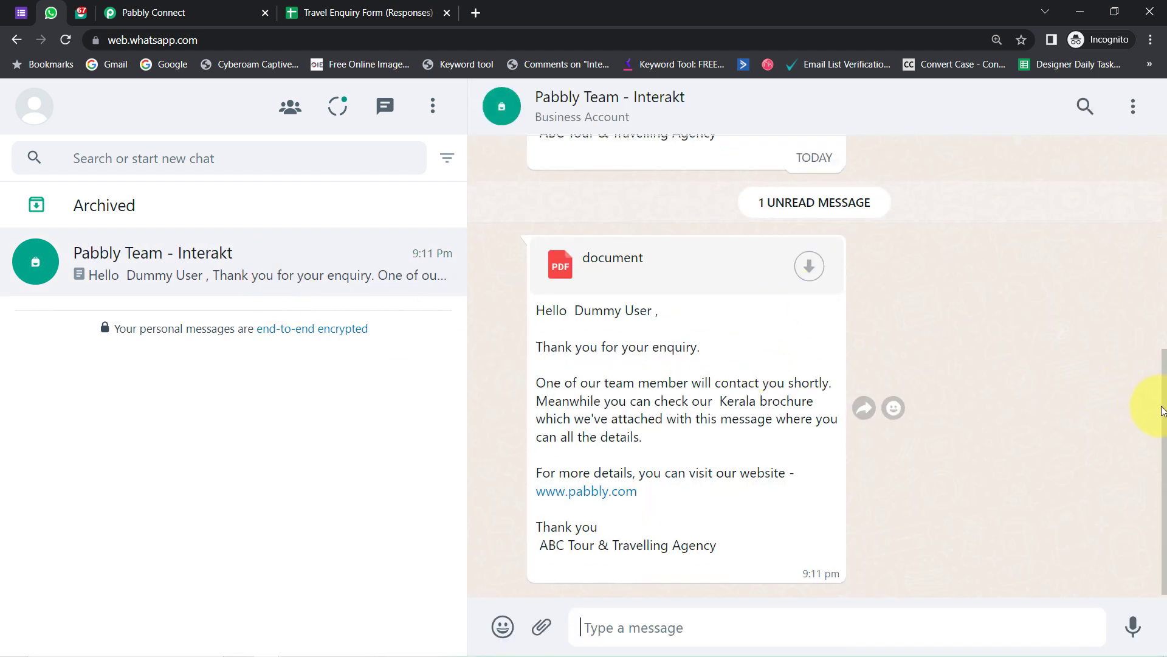
left_click_drag(1164, 406, 1129, 355)
scroll(952, 362, "down", 3)
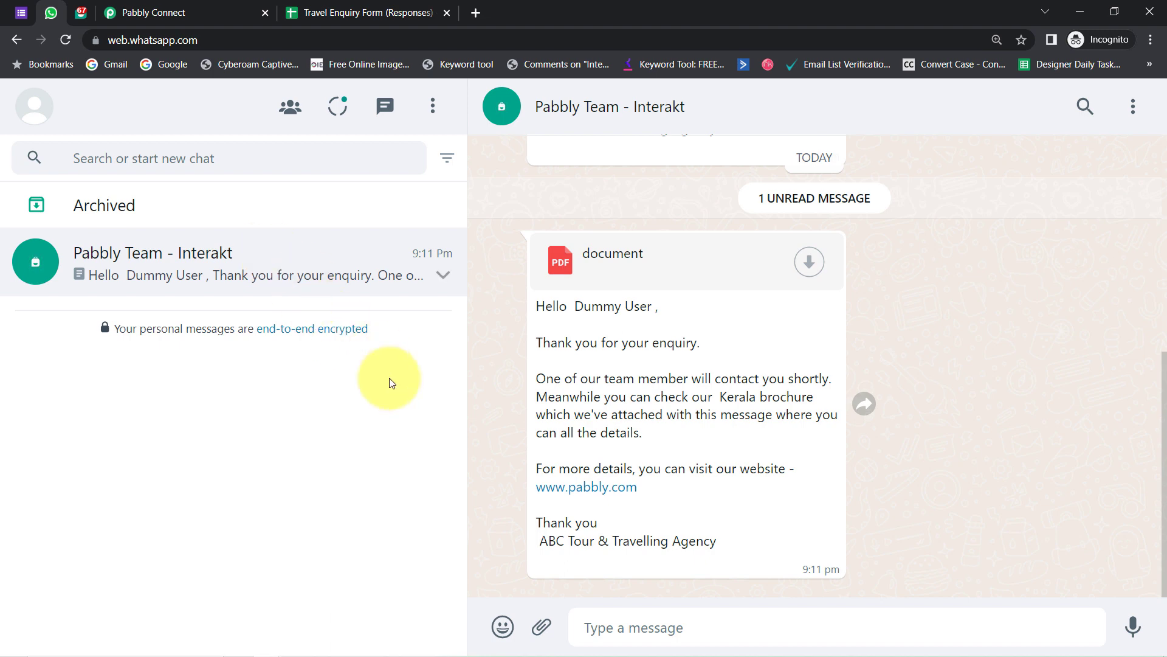
left_click(801, 261)
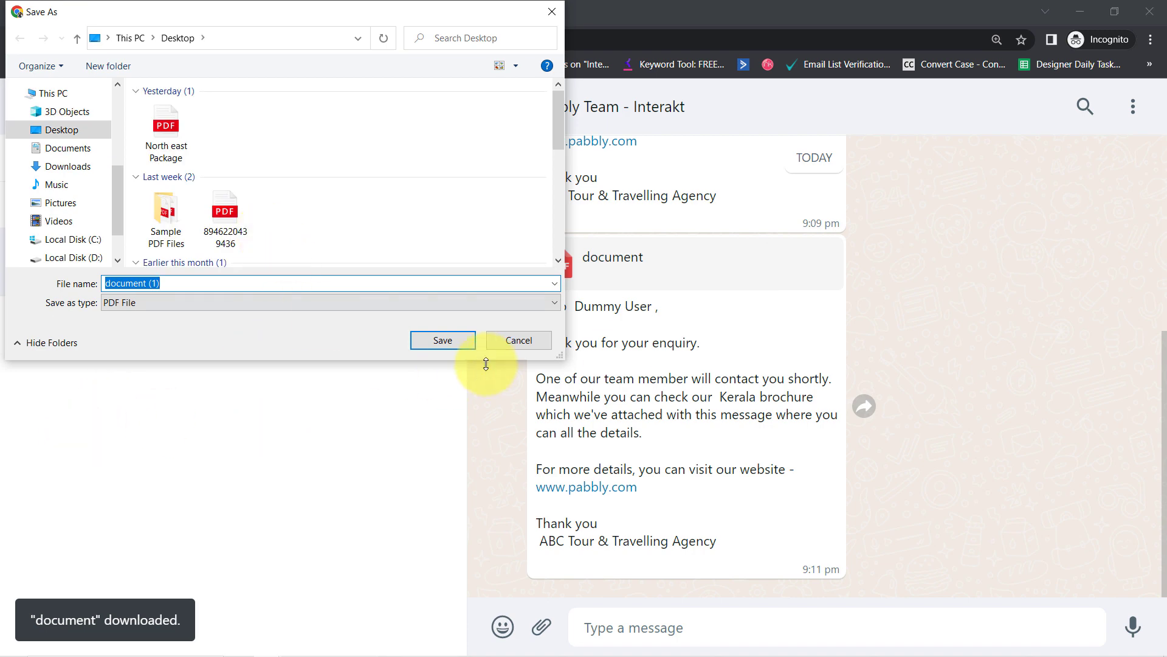
left_click(448, 345)
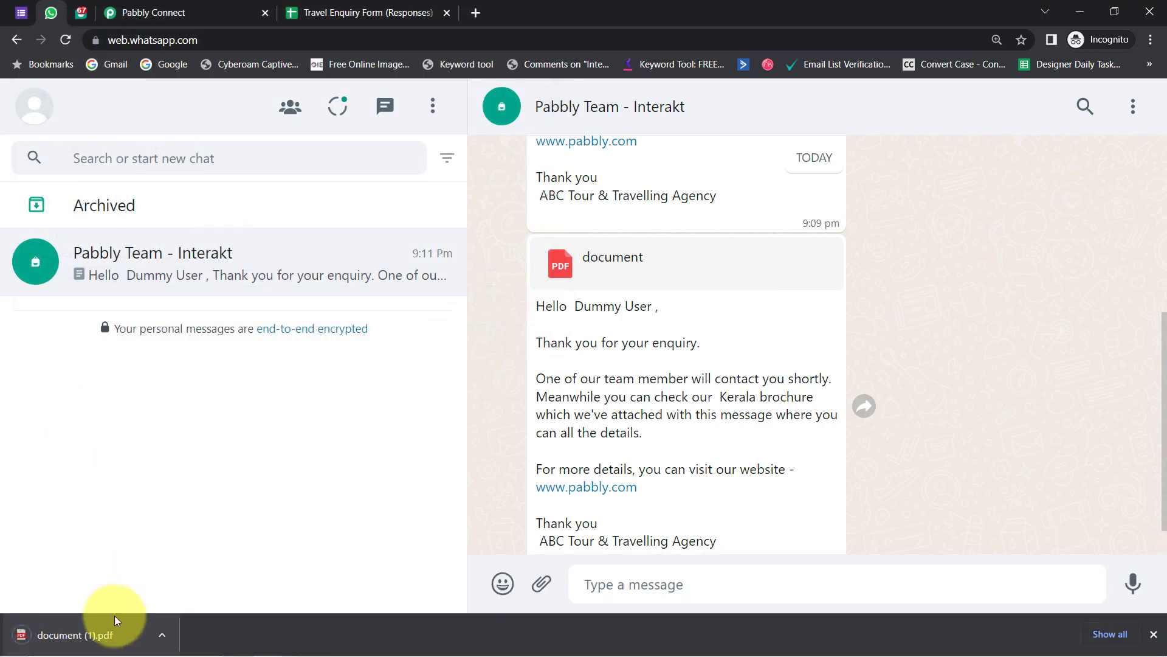
left_click(88, 634)
- Close the Kerala brochure and compare the message with the form's Kerala answer
left_click_drag(1160, 253, 263, 17)
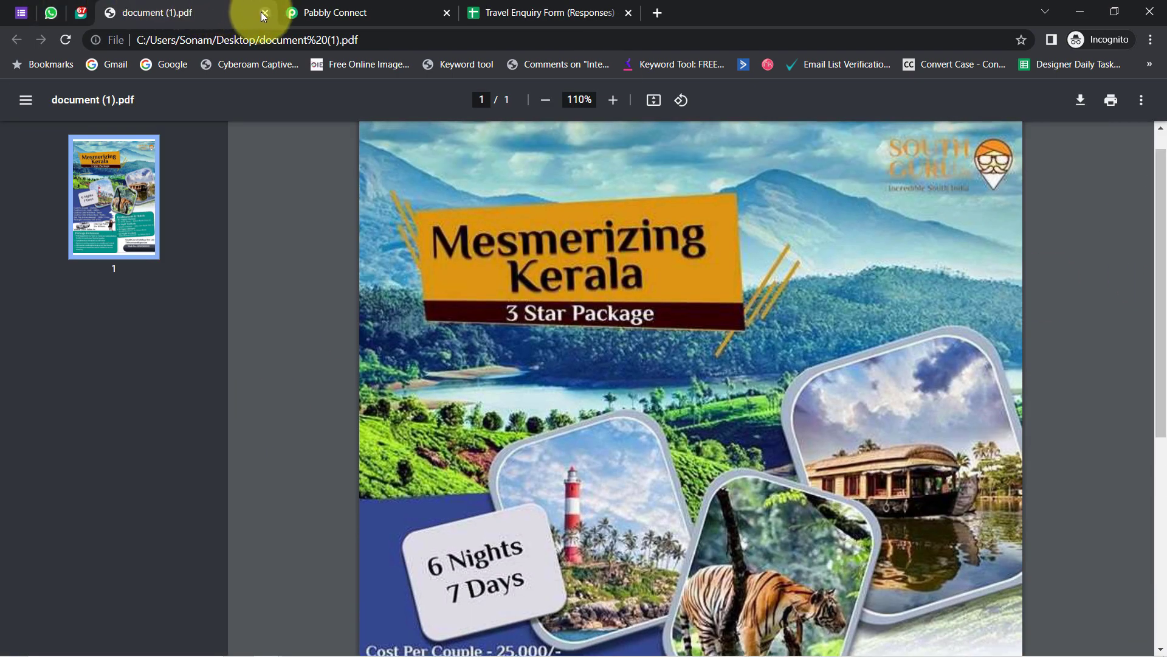
left_click(263, 17)
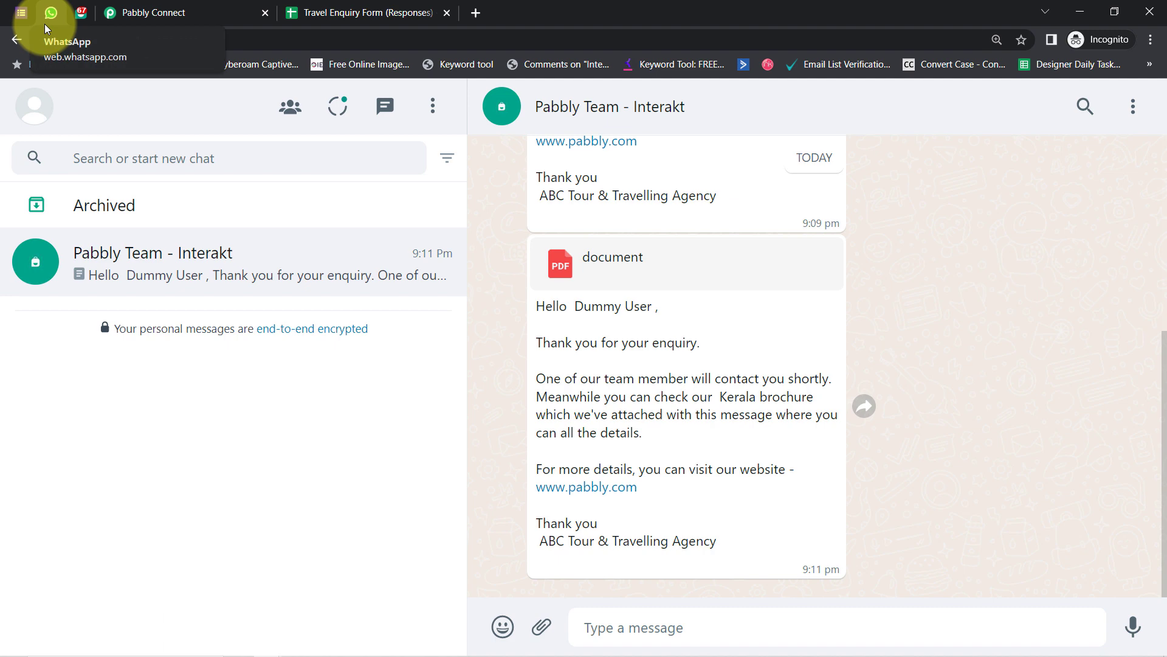
left_click(21, 13)
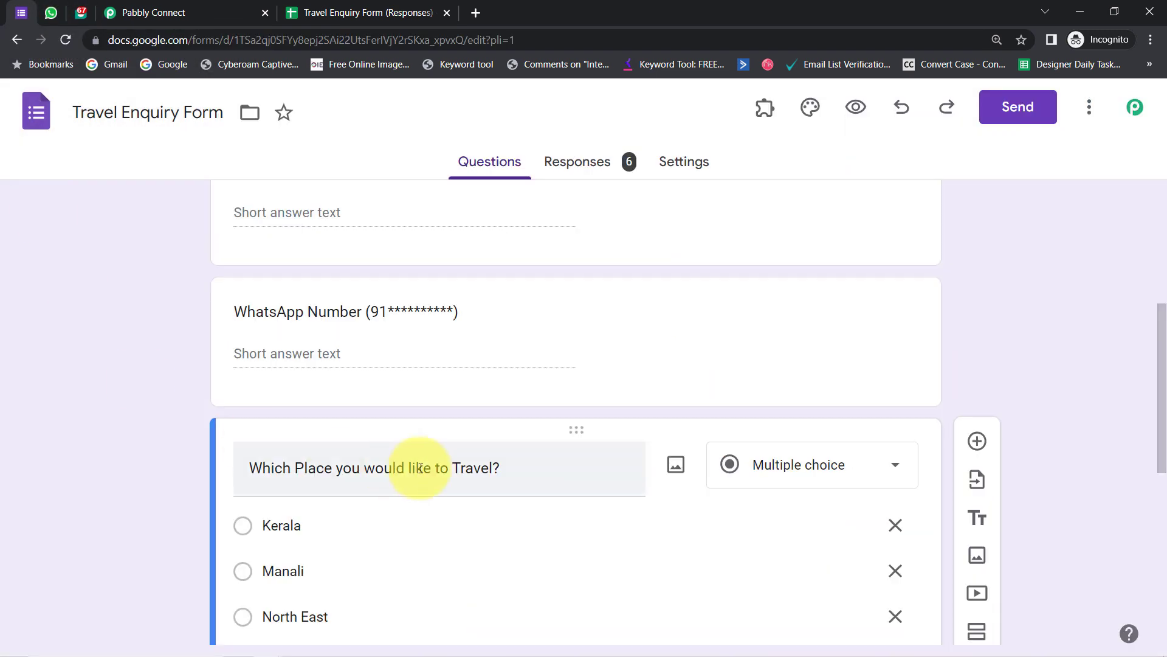
left_click(291, 525)
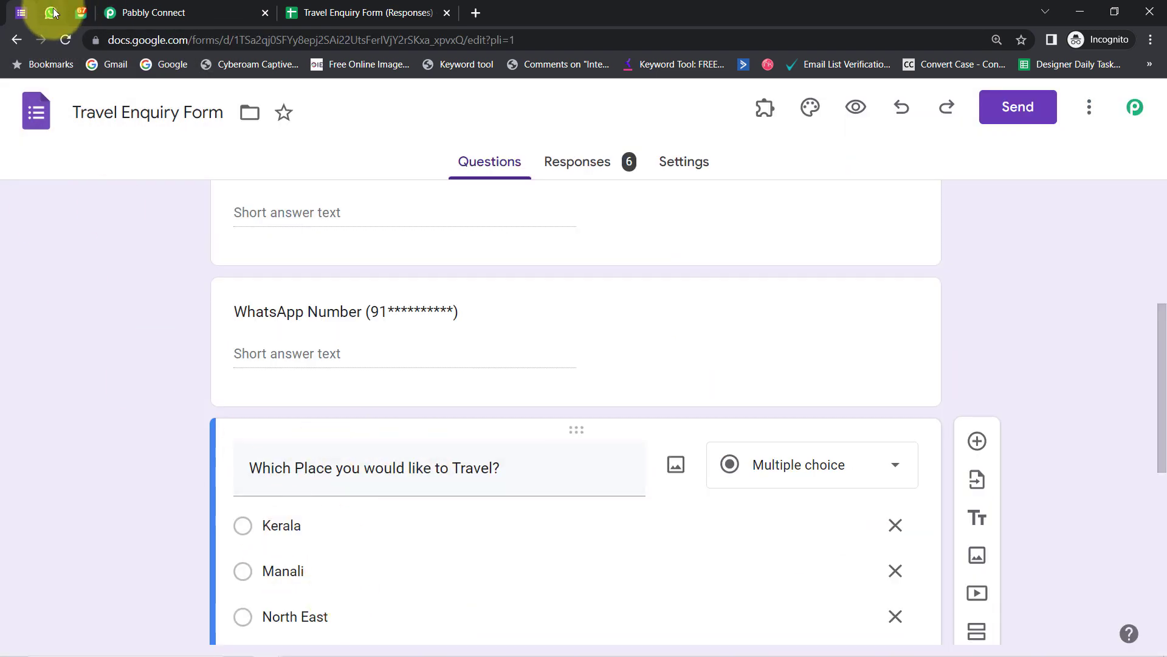
left_click(51, 12)
left_click_drag(555, 309, 632, 539)
left_click(724, 394)
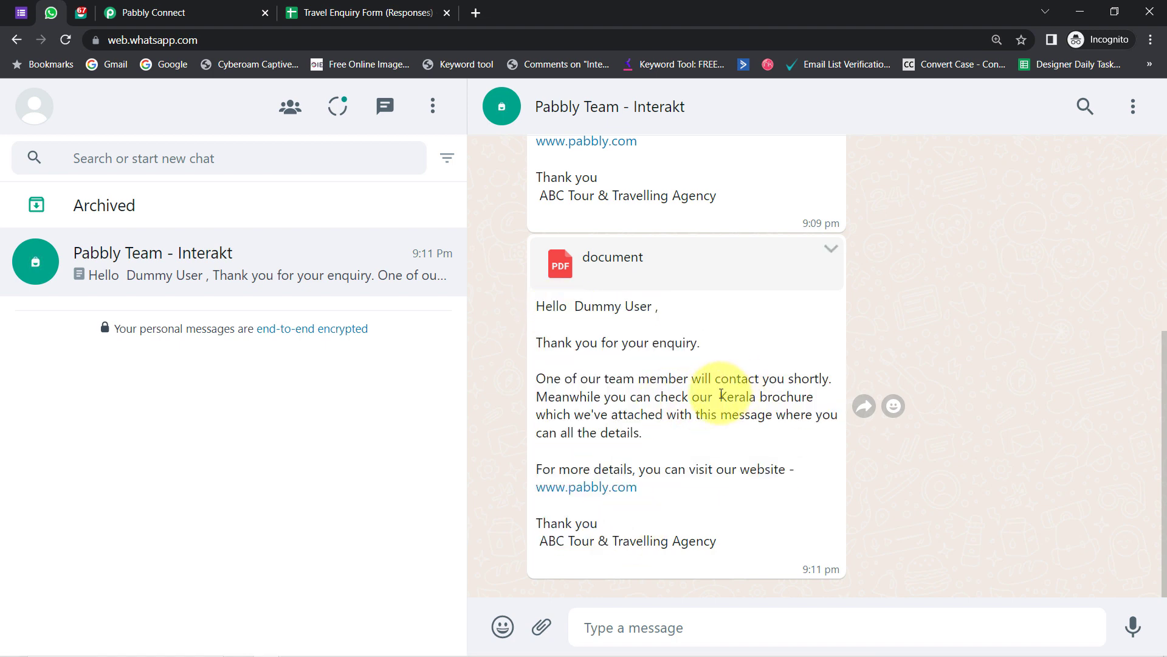
double_click(736, 396)
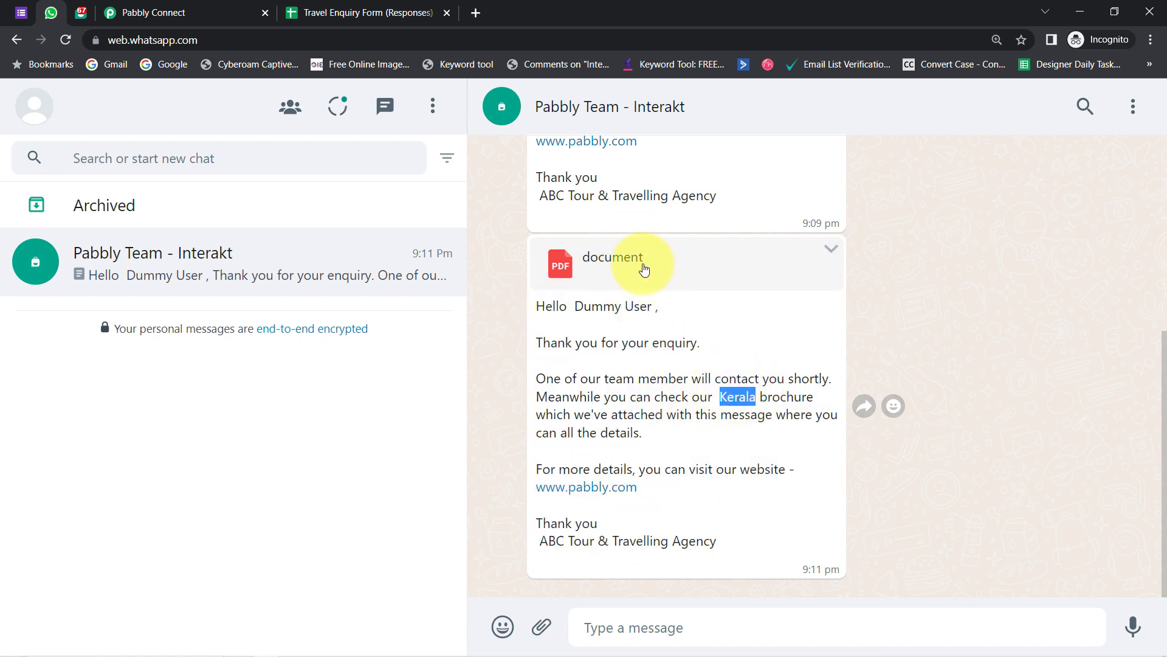
- Save the Kerala route and close its panel
left_click(167, 11)
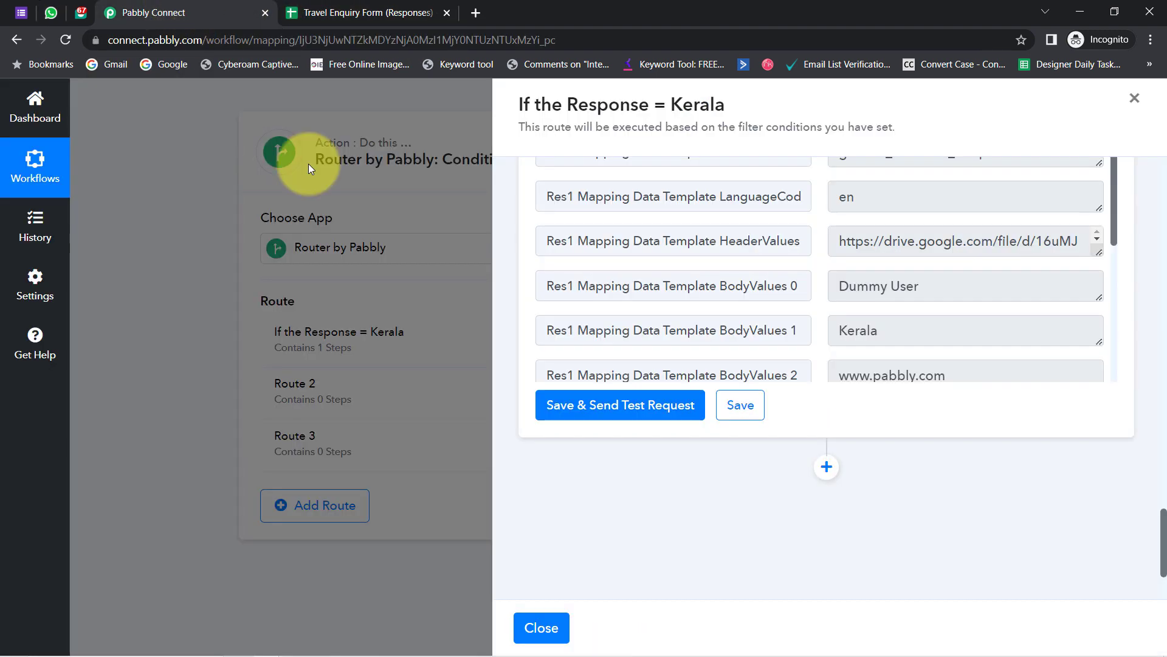
left_click(737, 409)
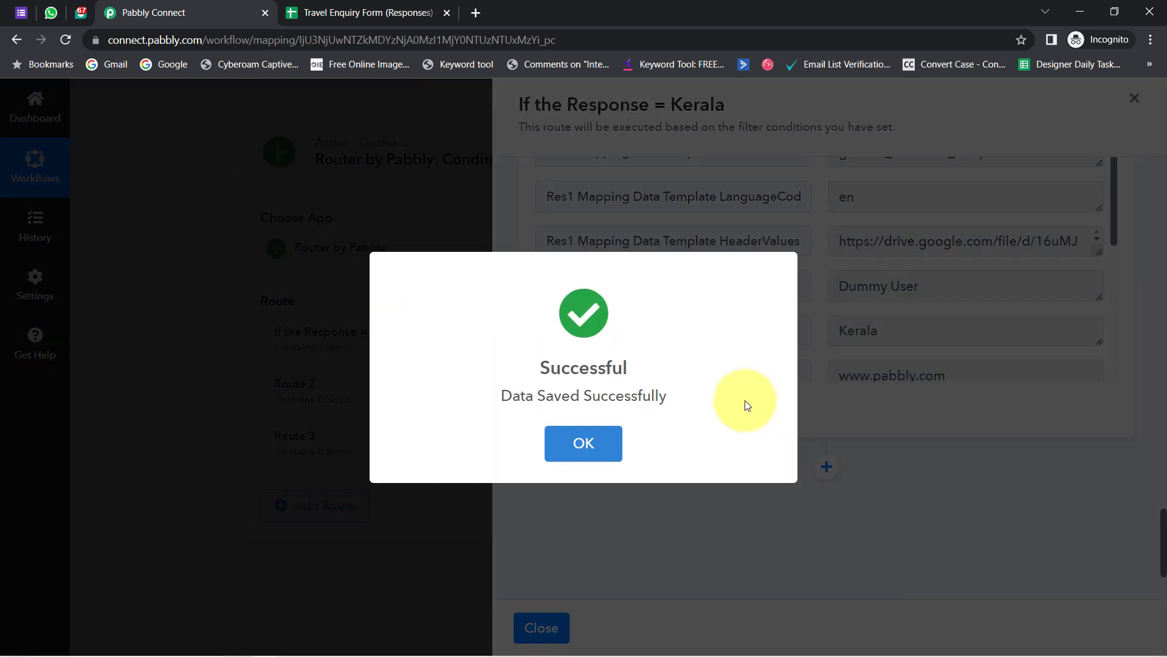
left_click(568, 437)
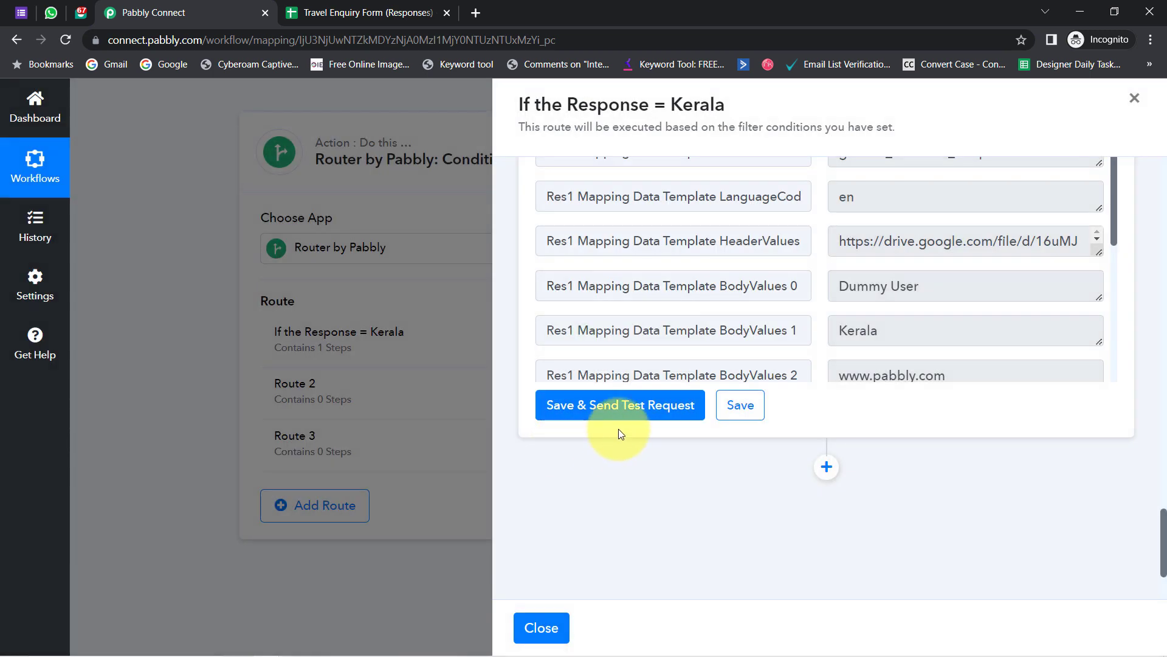
left_click(1133, 99)
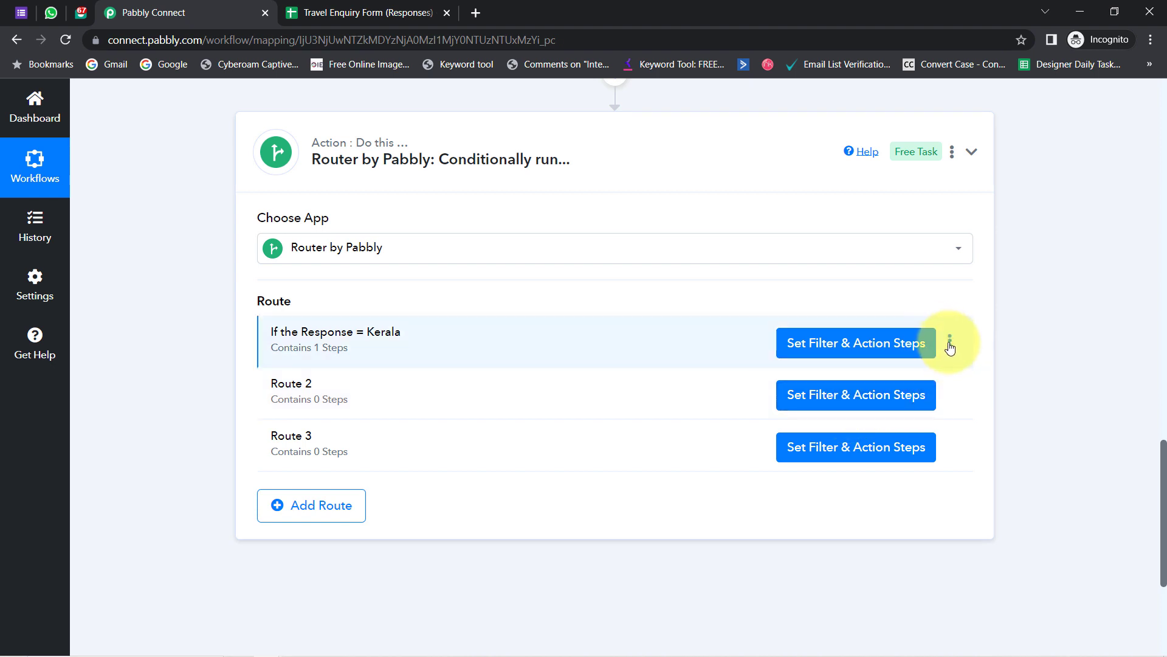
- Clone the Kerala route, creating CLONE - [If the Response = Kerala]
left_click(950, 342)
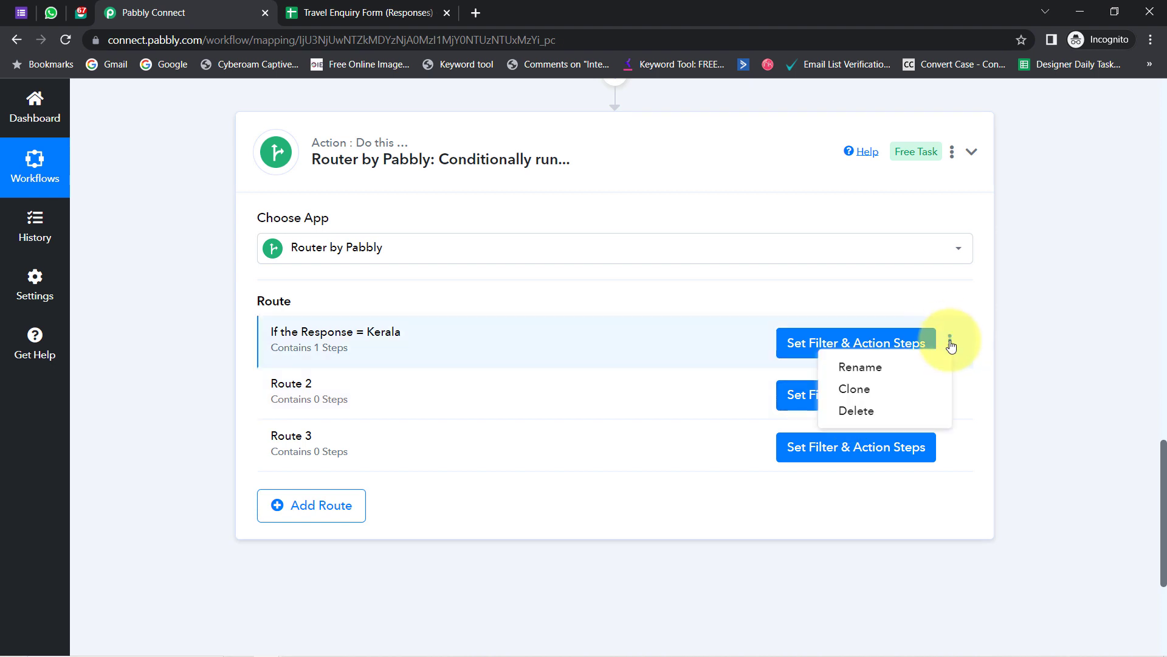
left_click(855, 390)
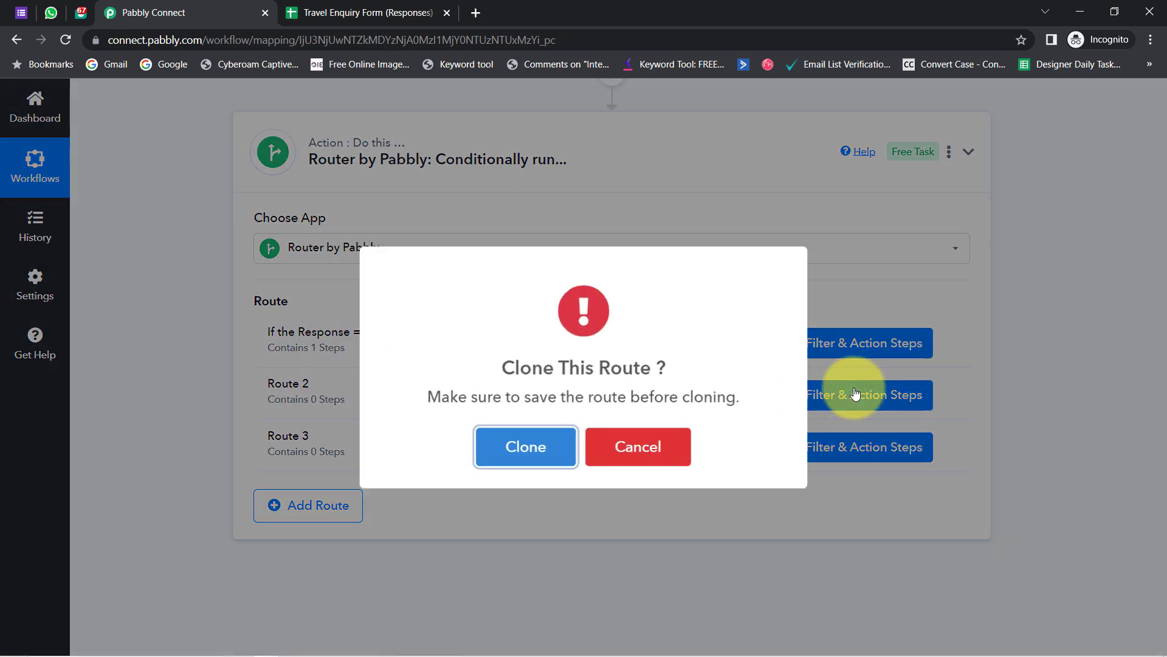
left_click(532, 453)
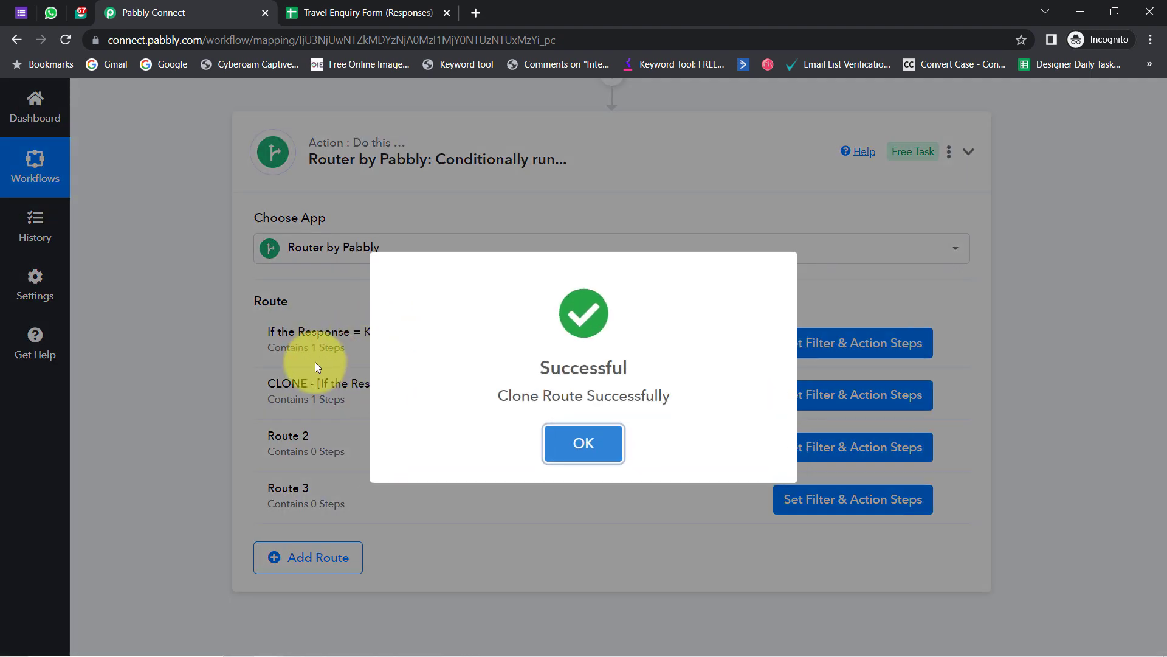
left_click(315, 362)
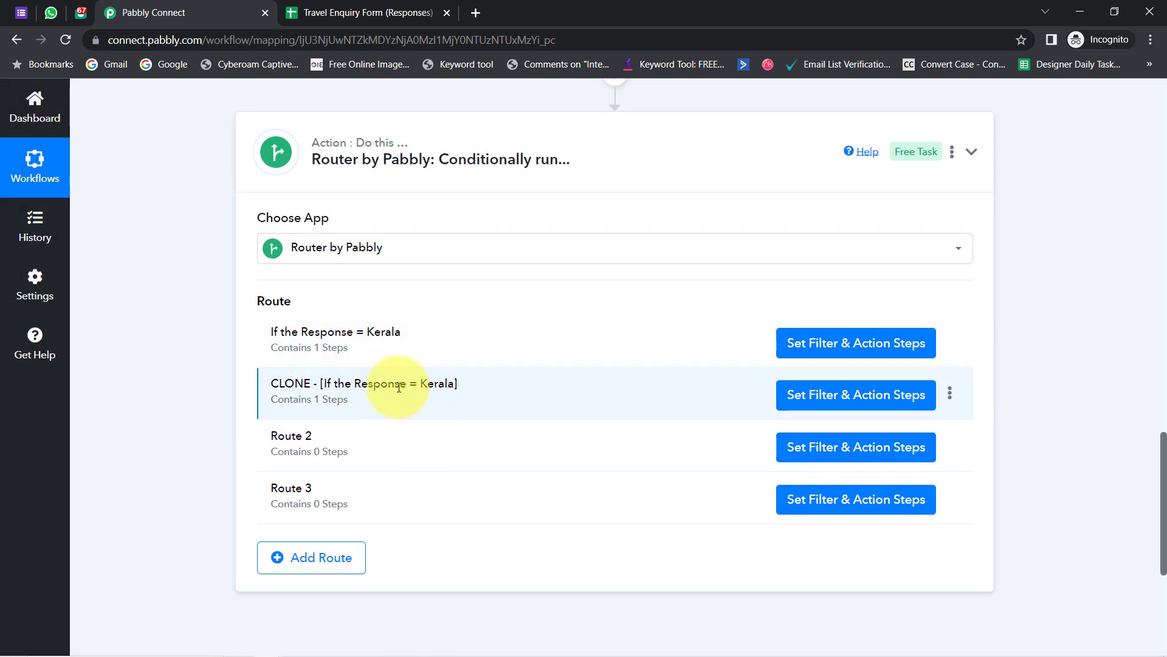
left_click_drag(321, 383, 460, 380)
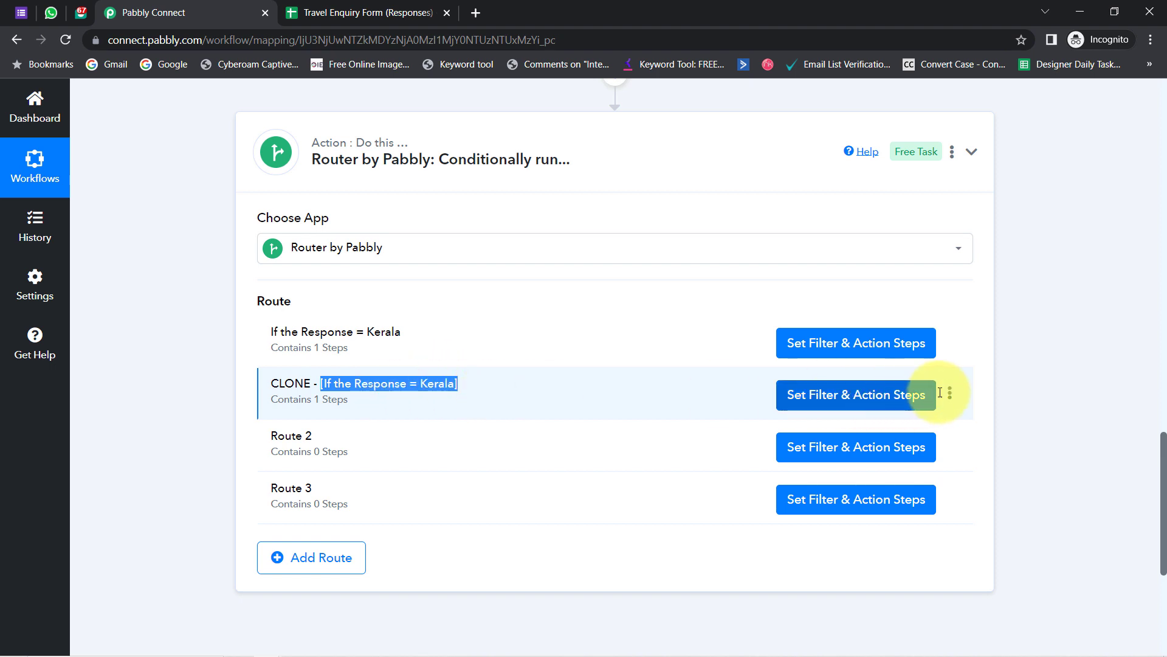
- Add a second clone of the Kerala route
left_click(950, 346)
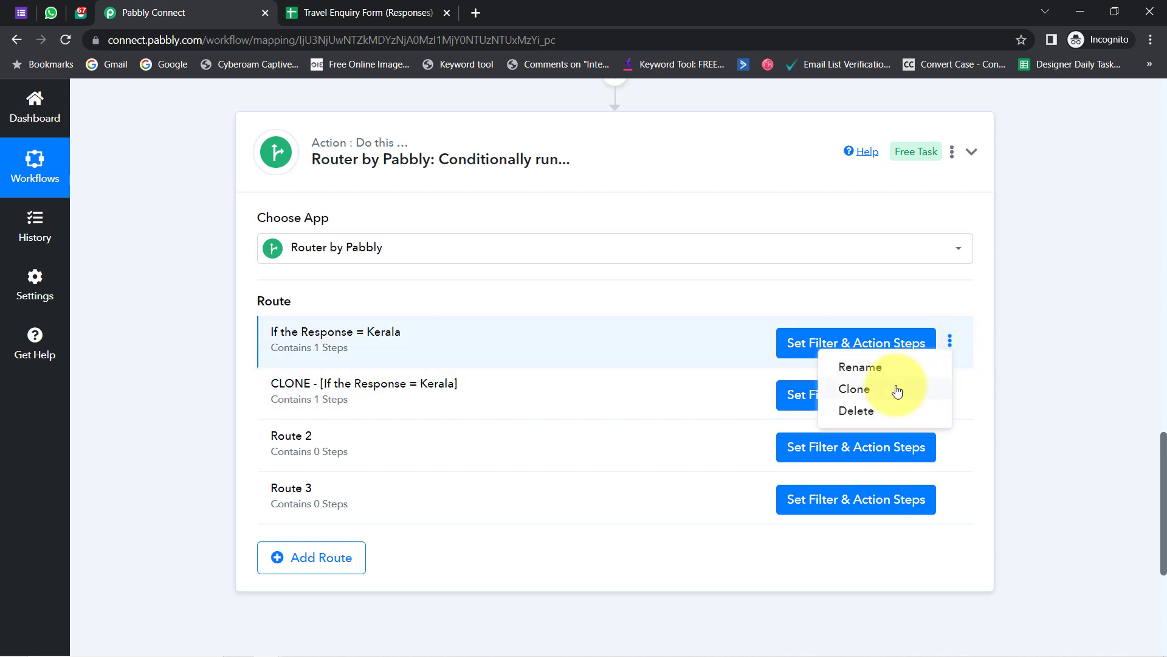
left_click(861, 395)
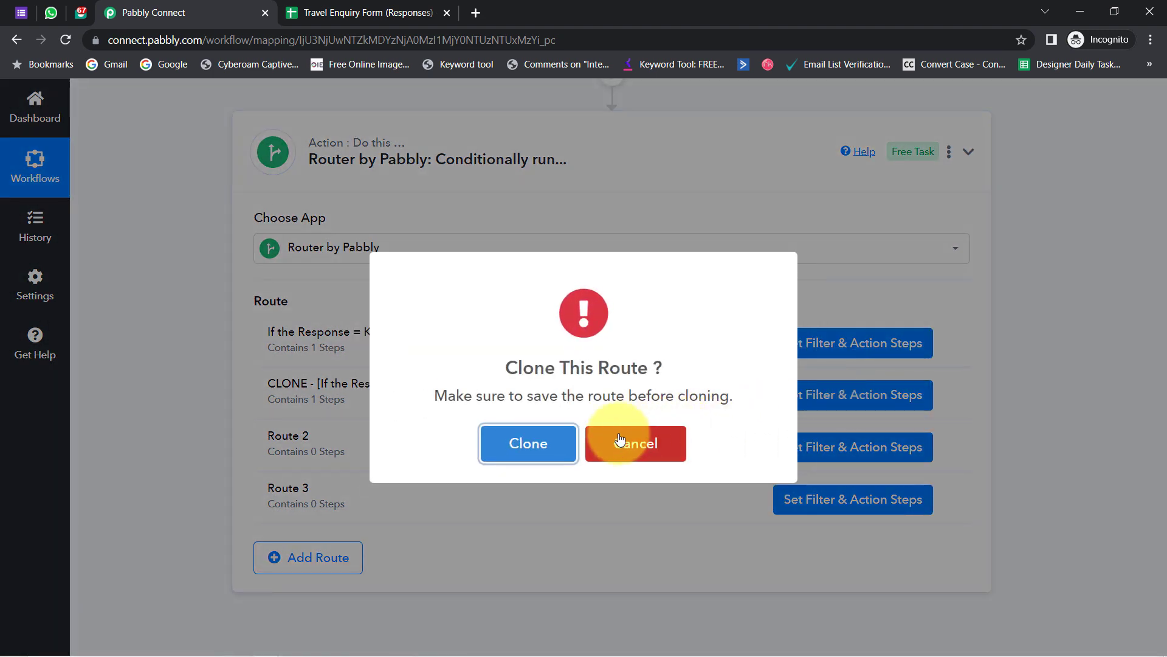
left_click(534, 432)
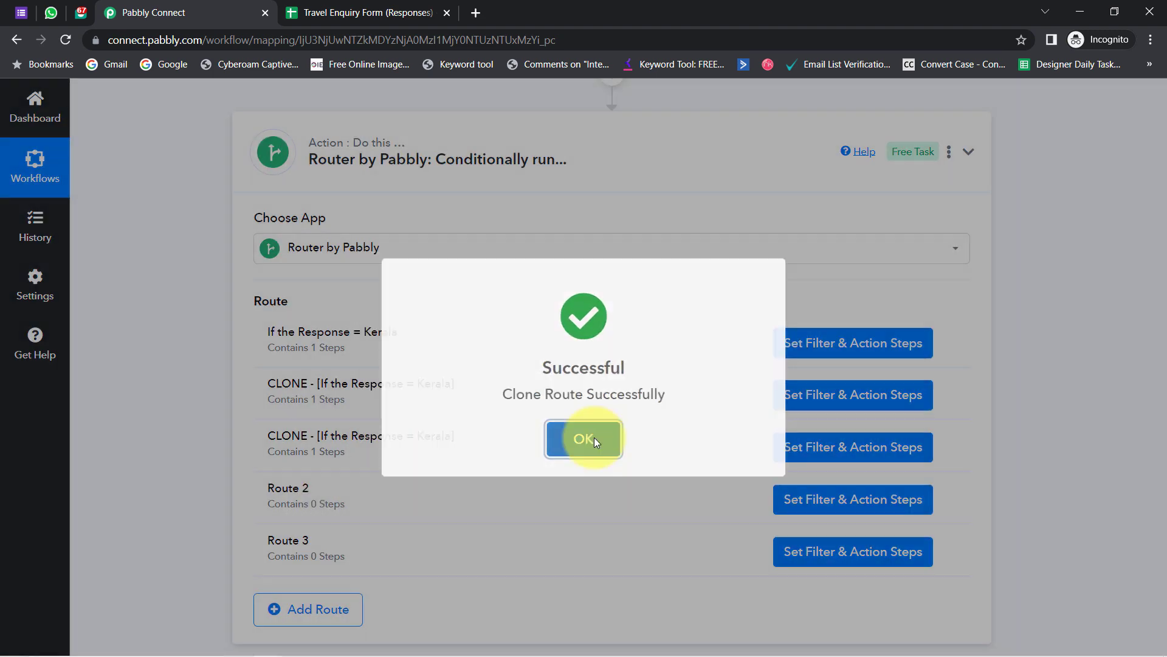
left_click(594, 437)
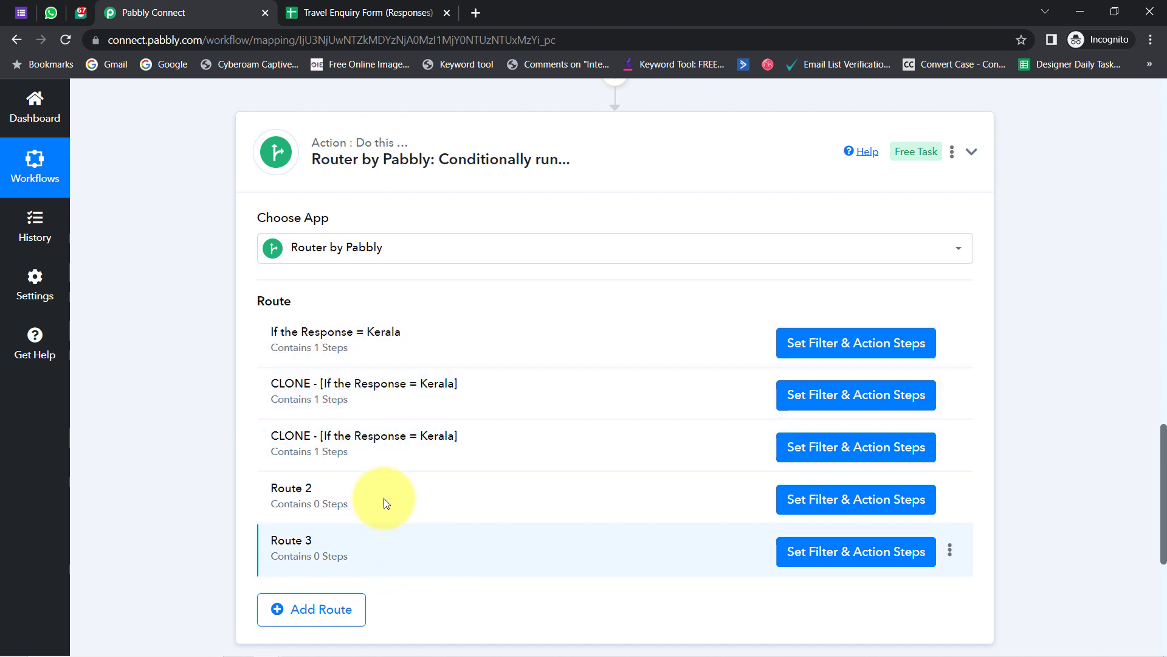
- Delete the empty Route 2
left_click(950, 500)
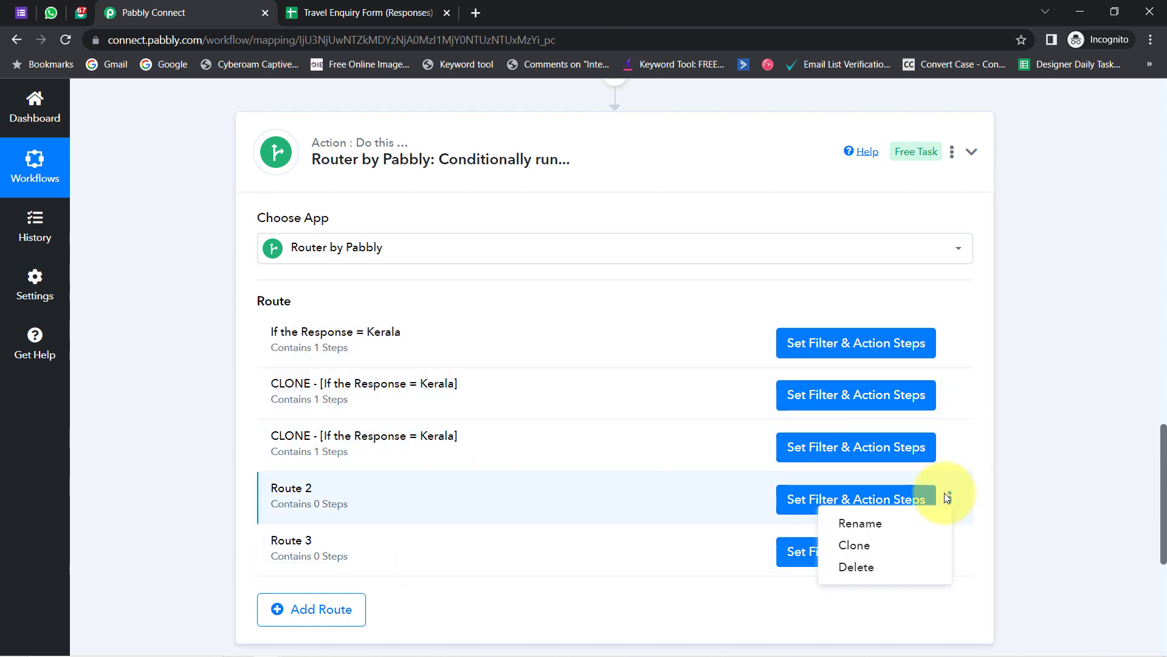
left_click(854, 564)
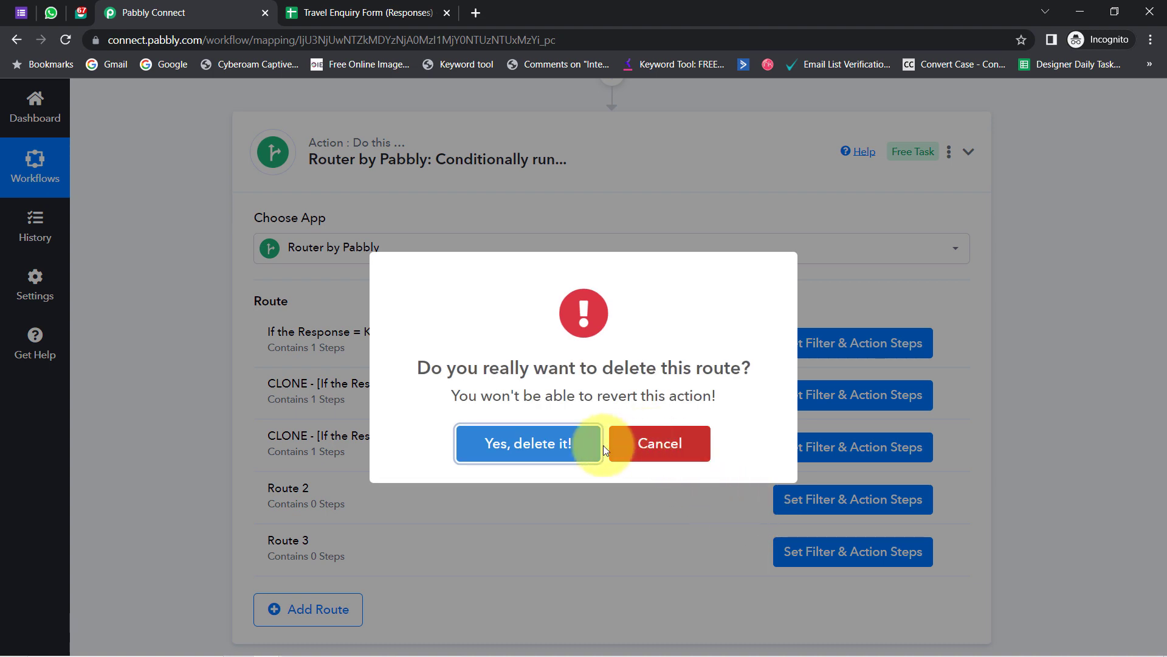
left_click(524, 443)
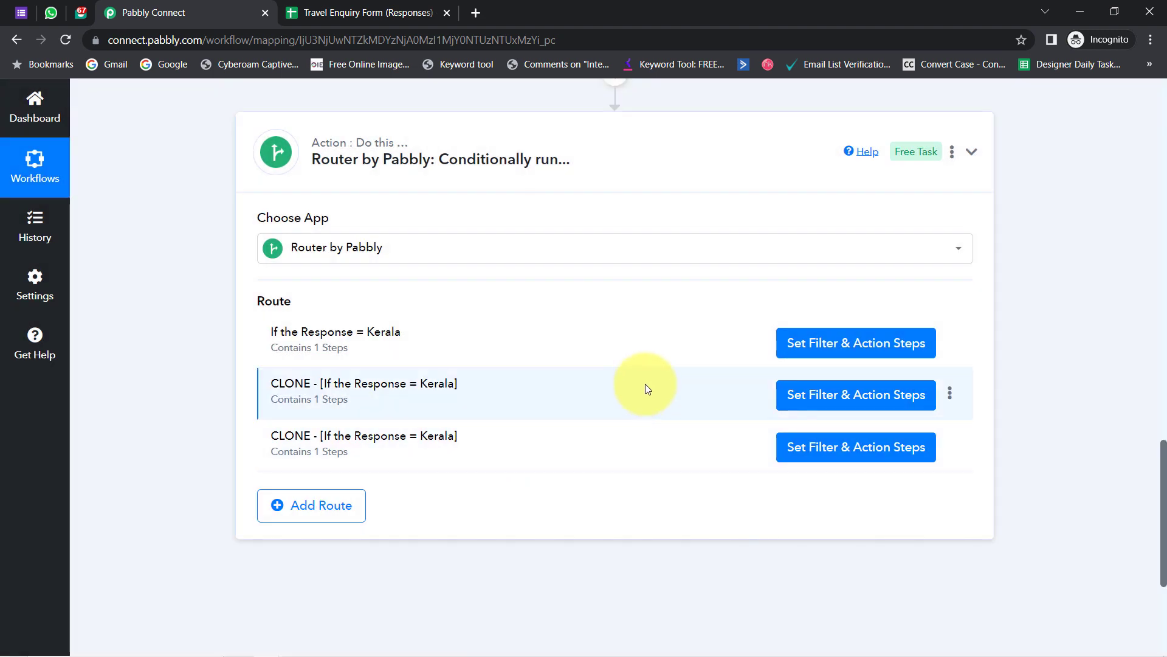
- Rename the first clone to 'If the Response = Manali'
left_click(950, 394)
left_click(921, 418)
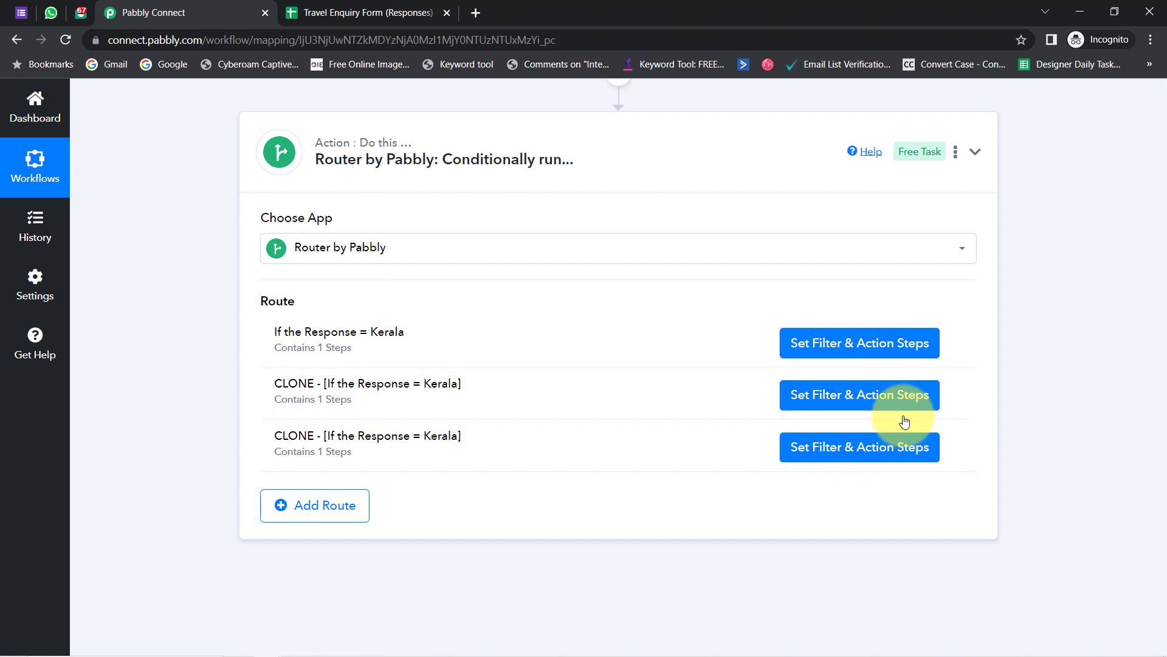
left_click_drag(449, 379, 333, 399)
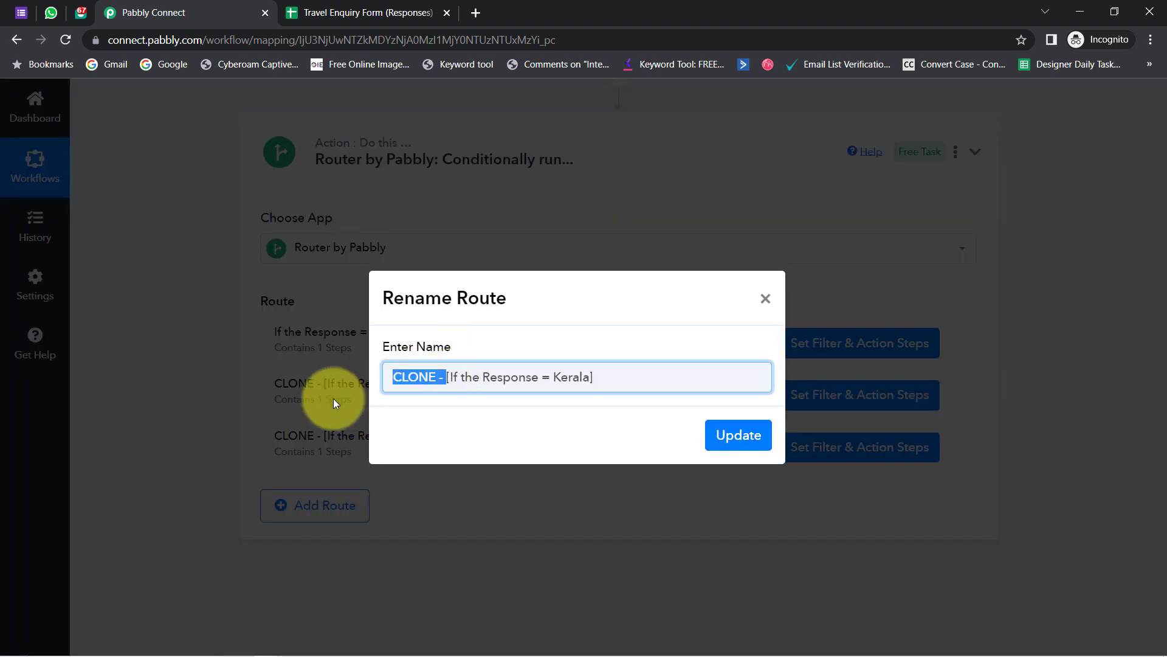
key("Delete")
key("Delete")
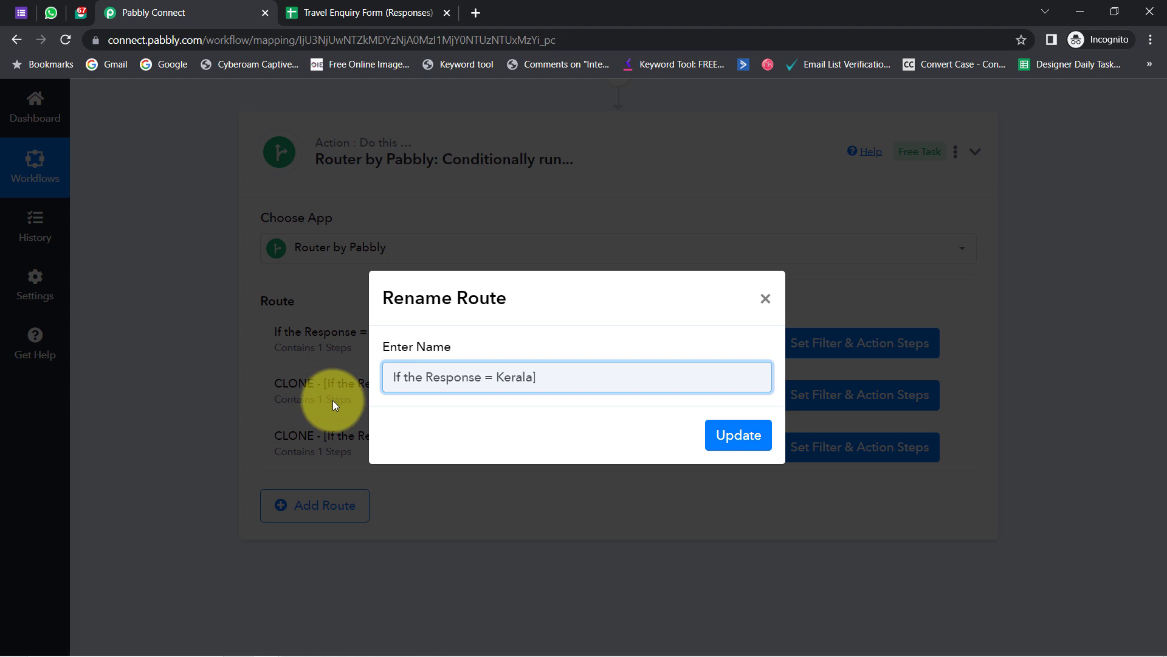
key("ctrl+Right")
key("ctrl+Right")
key("ctrl+Right")
type("Manali")
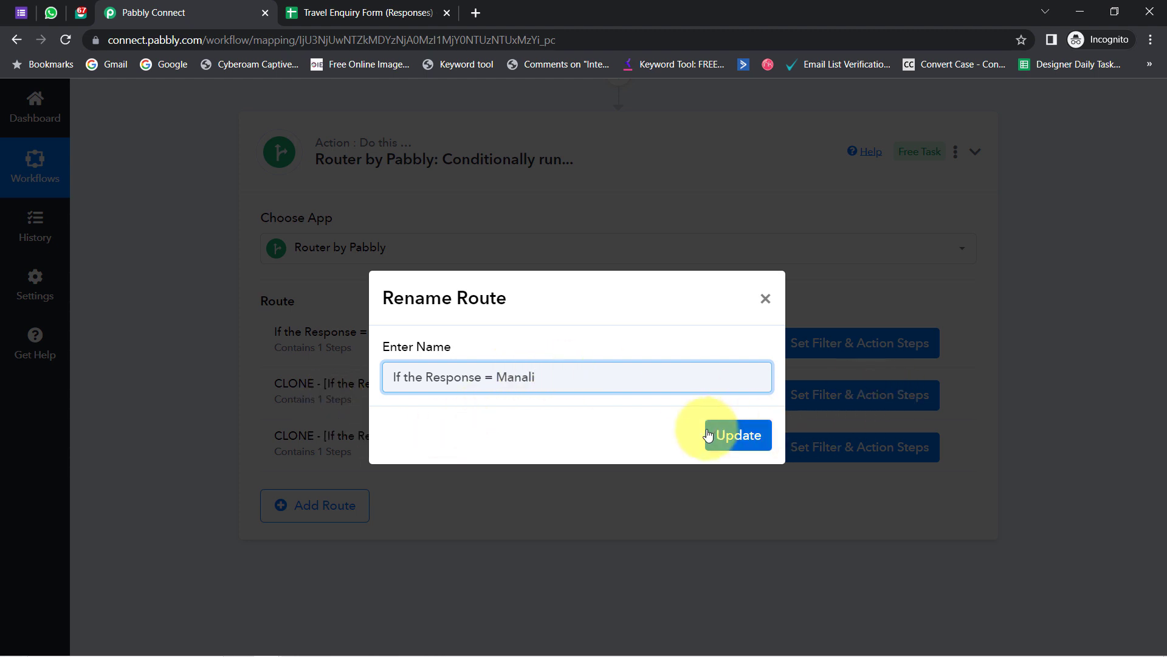
left_click(721, 436)
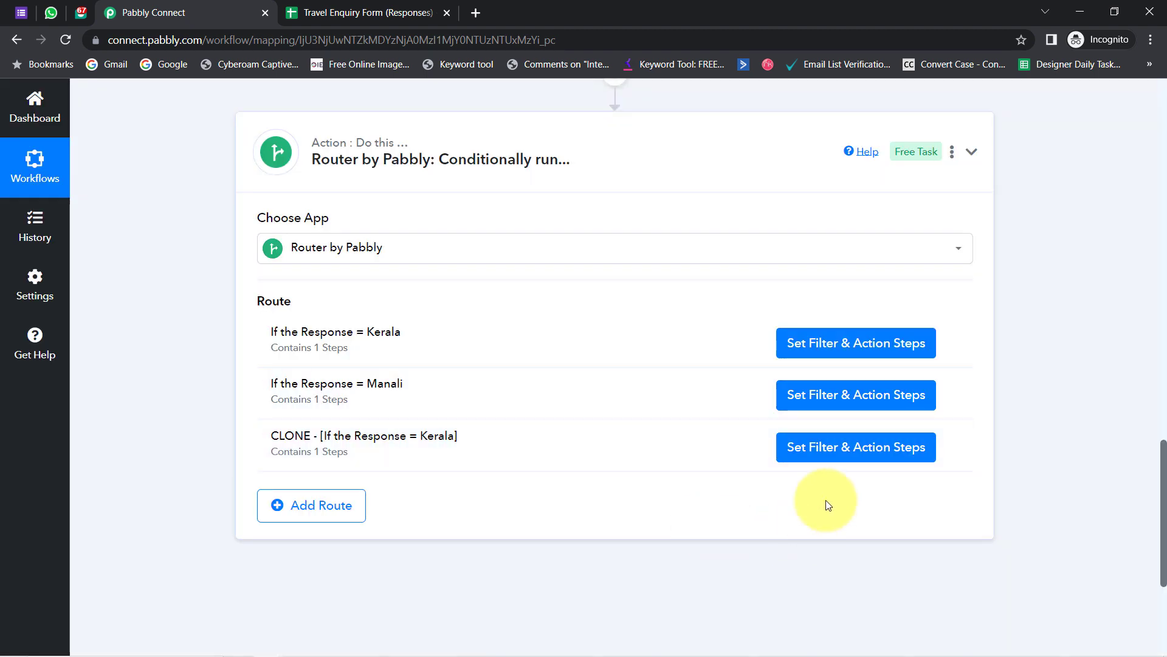
- Rename the second clone to 'If the Response = North East'
left_click(950, 448)
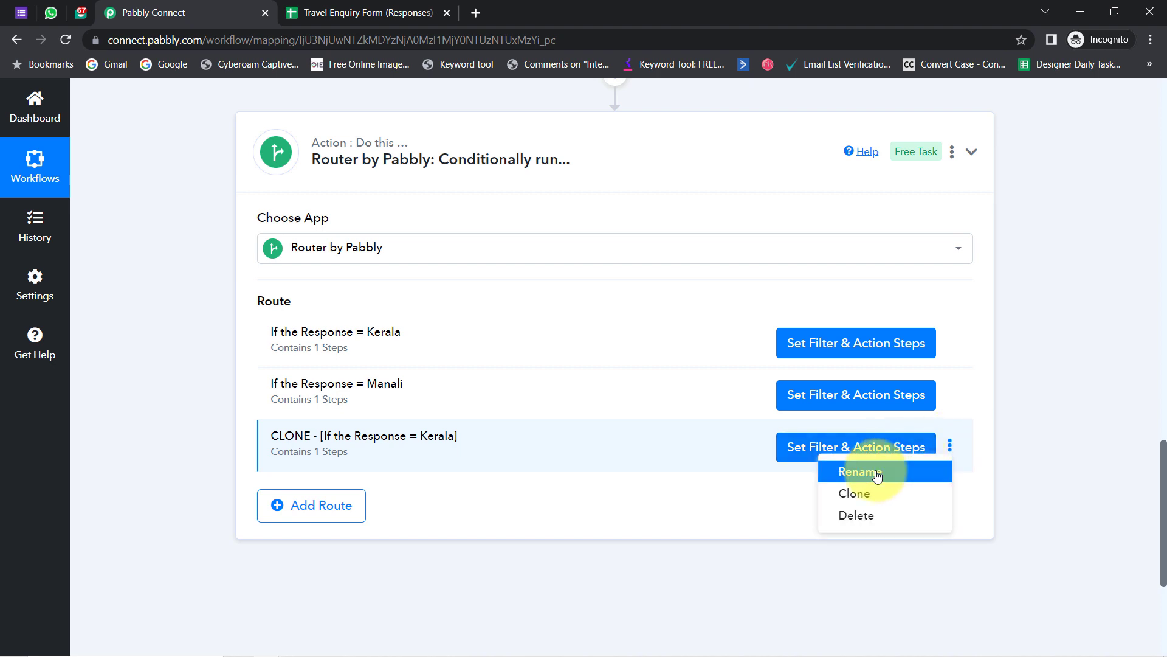
left_click(879, 472)
left_click_drag(451, 377, 332, 395)
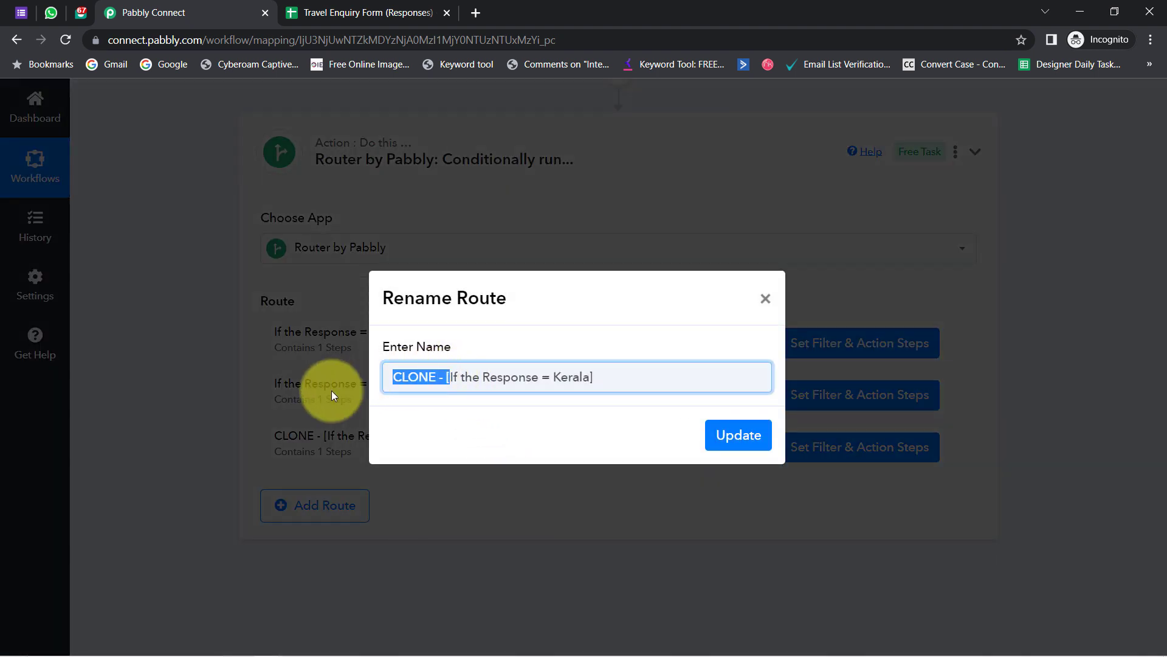
key("BackSpace")
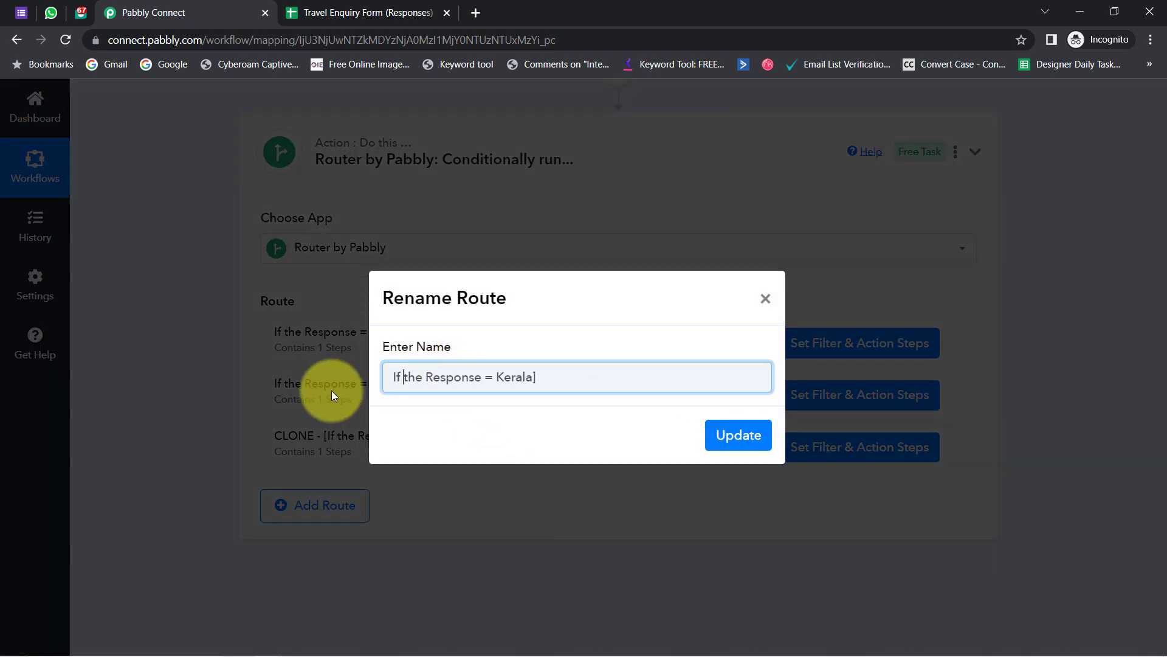
key("ctrl+Right")
key("ctrl+Right")
key("ctrl+Right")
type("Nor")
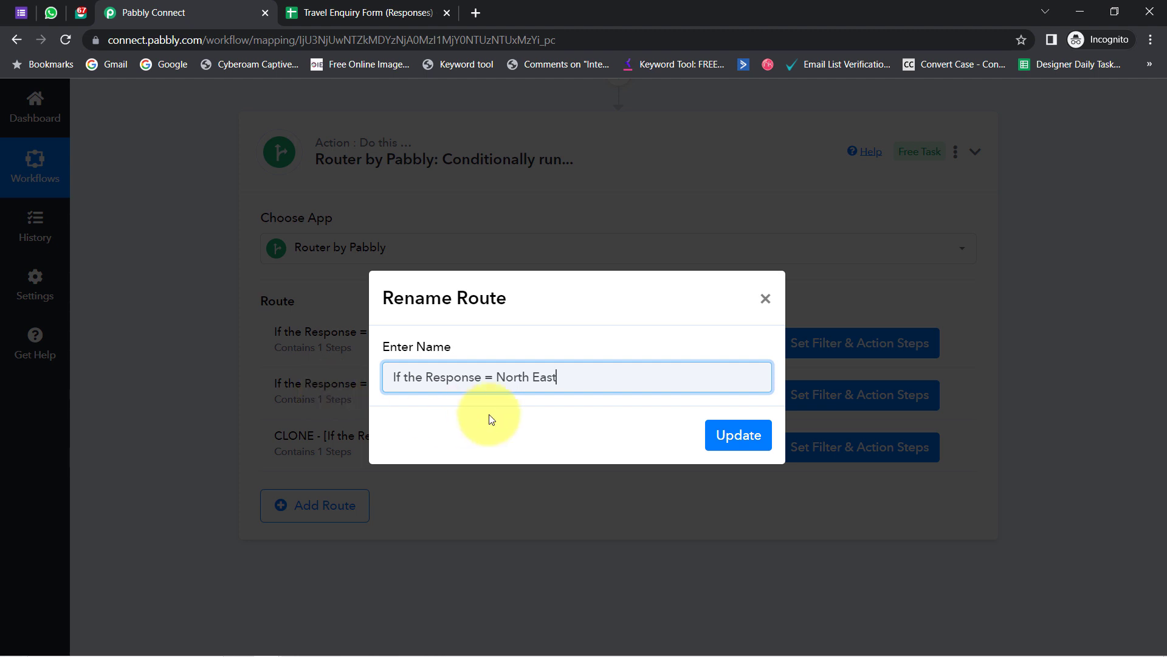
left_click(724, 433)
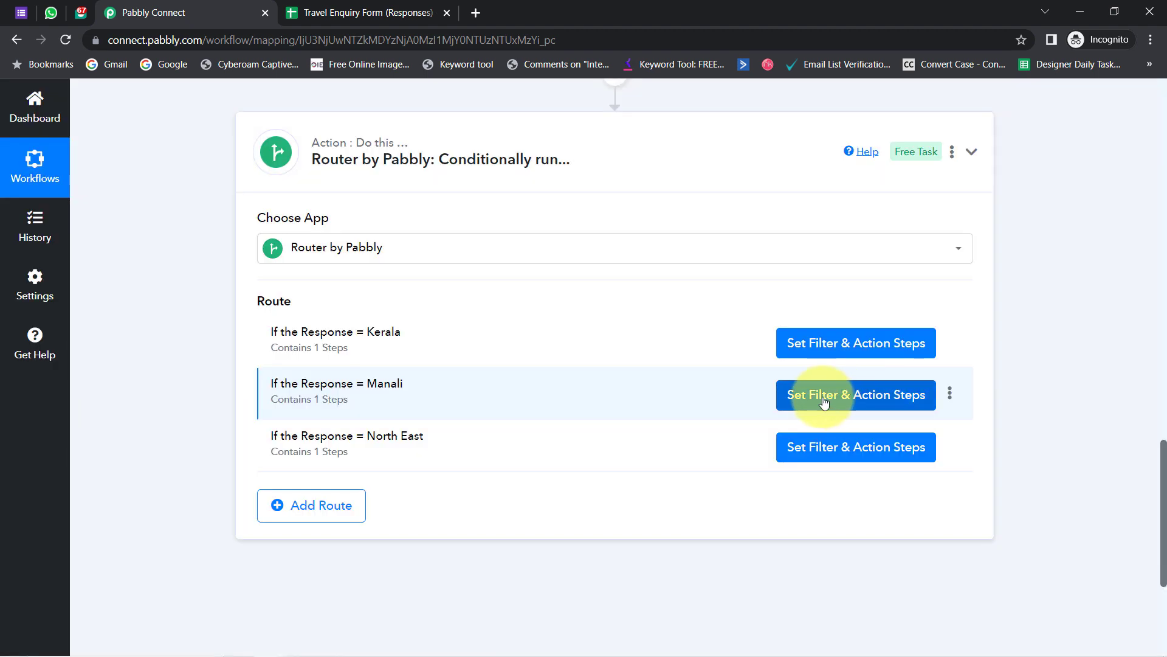
left_click(825, 402)
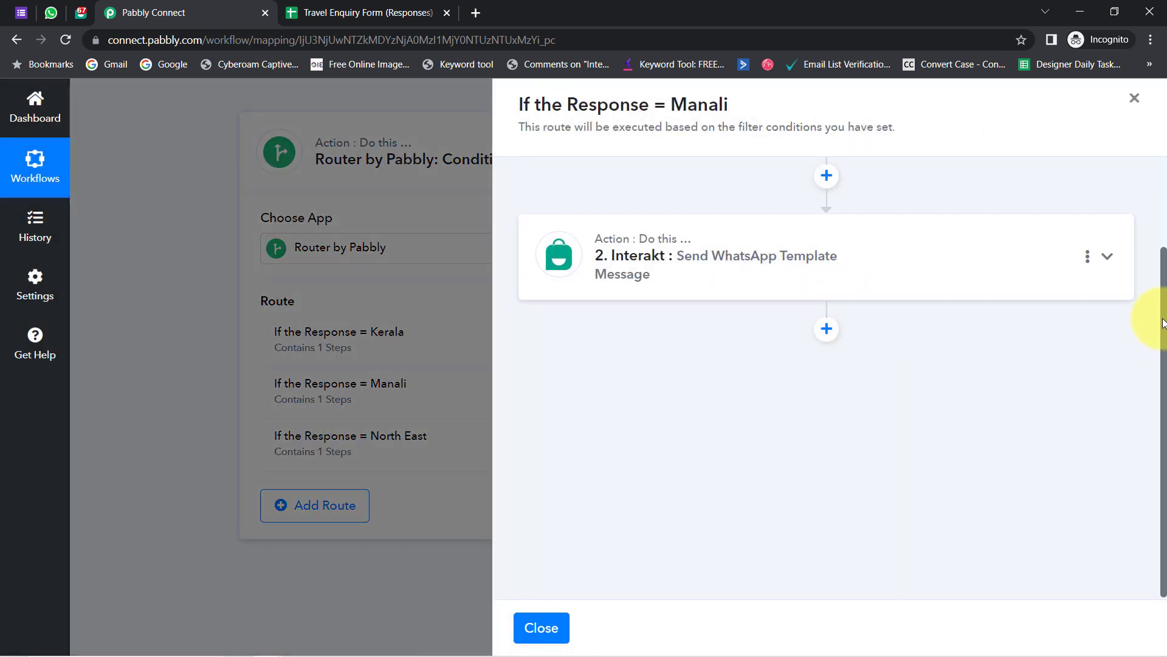
- Change the Manali route's filter value from Kerala to Manali and save with a test request
left_click_drag(1164, 338, 1143, 225)
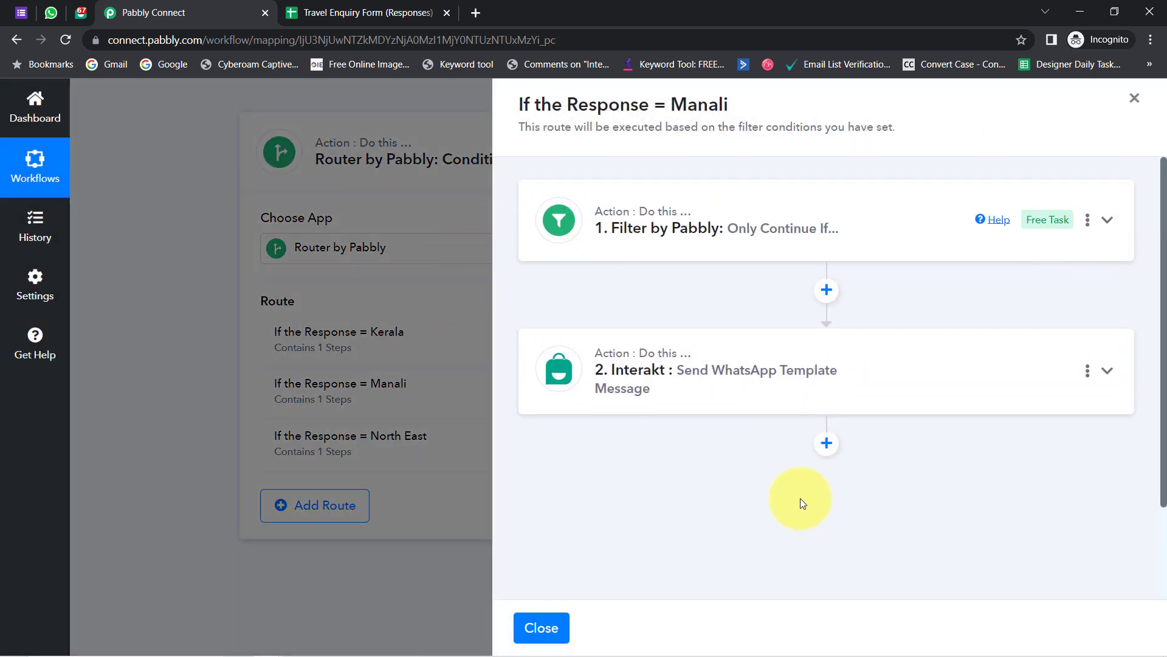
left_click(704, 229)
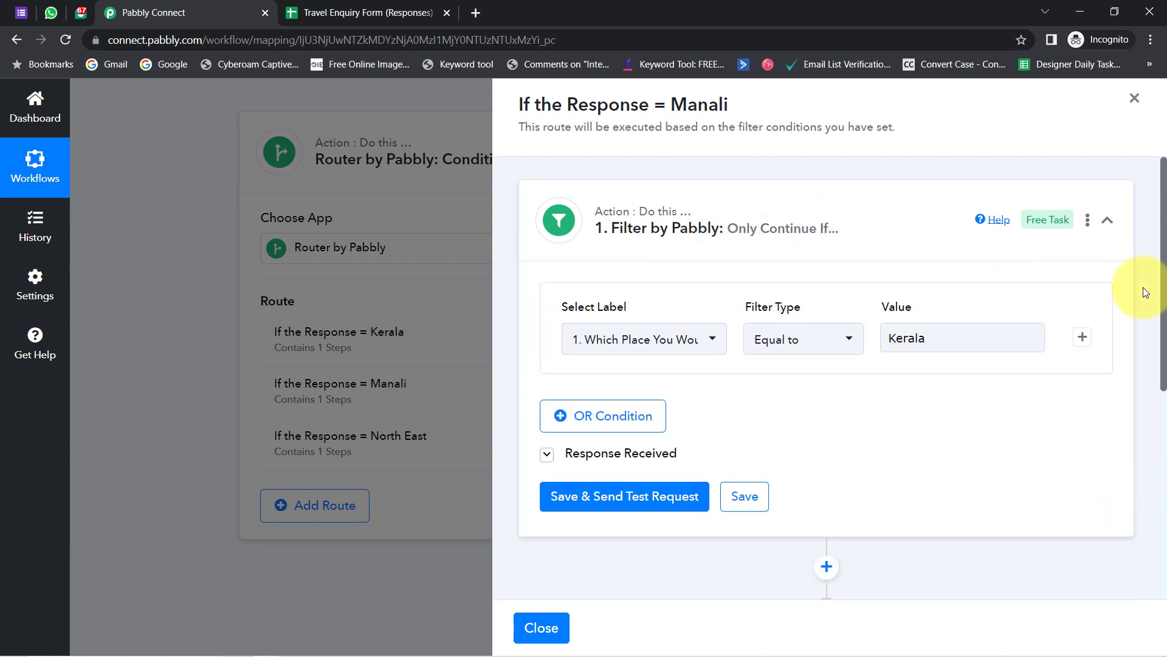
mouse_move(1163, 284)
left_mouse_down()
mouse_move(1149, 200)
mouse_move(1160, 288)
left_mouse_up()
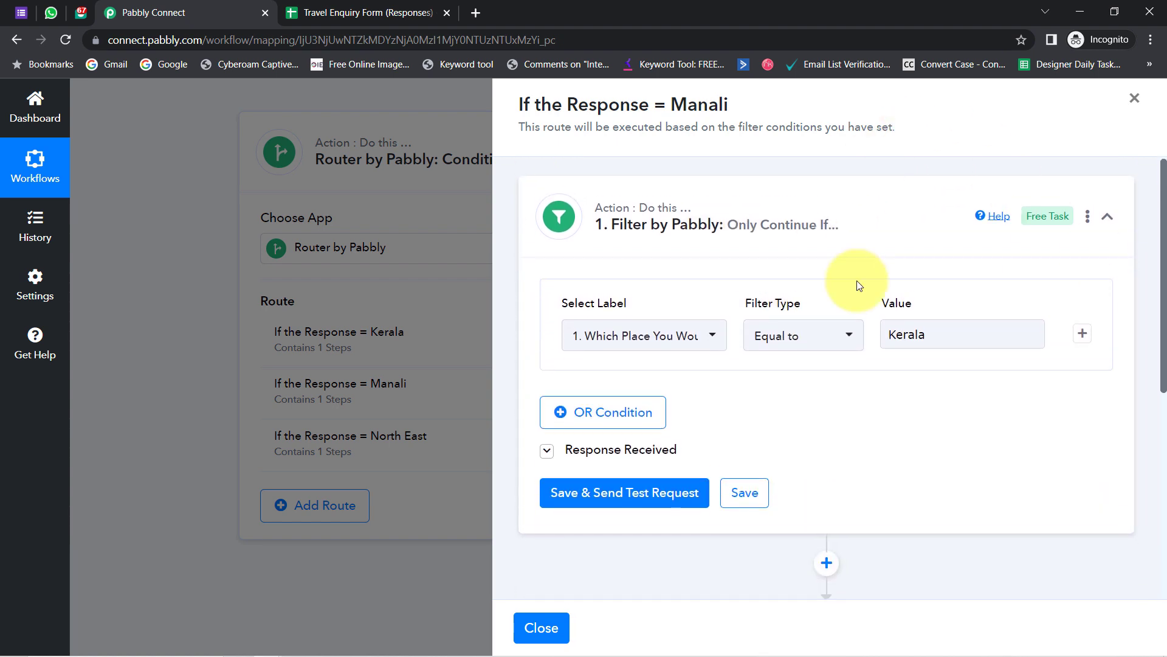
left_click(905, 334)
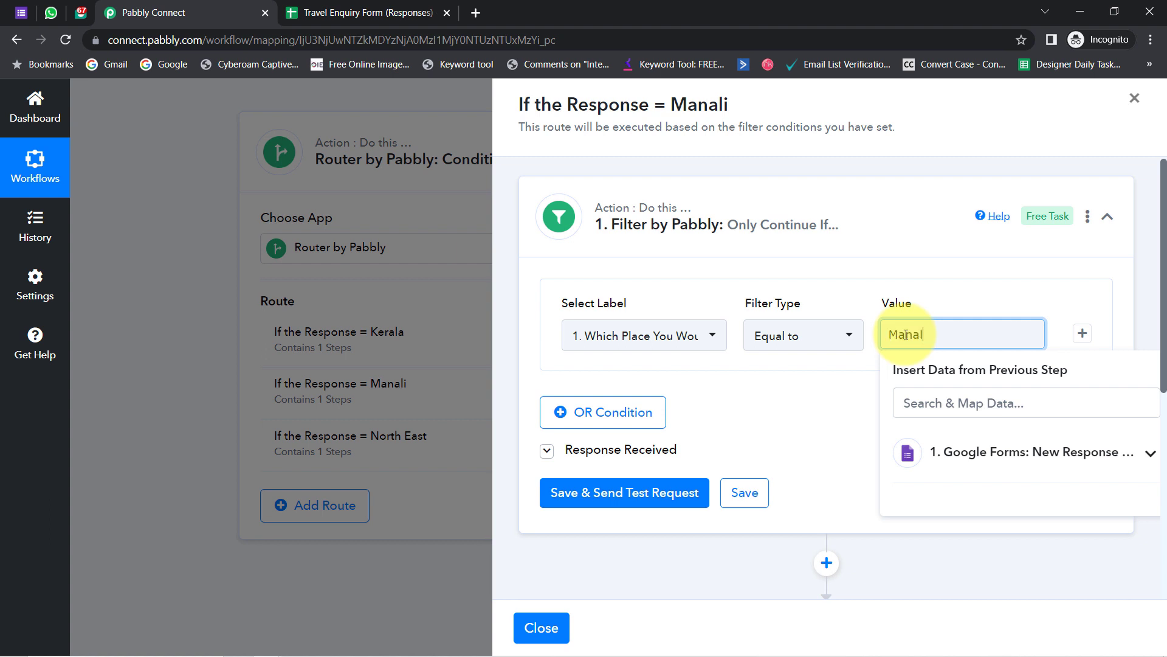
left_click(633, 502)
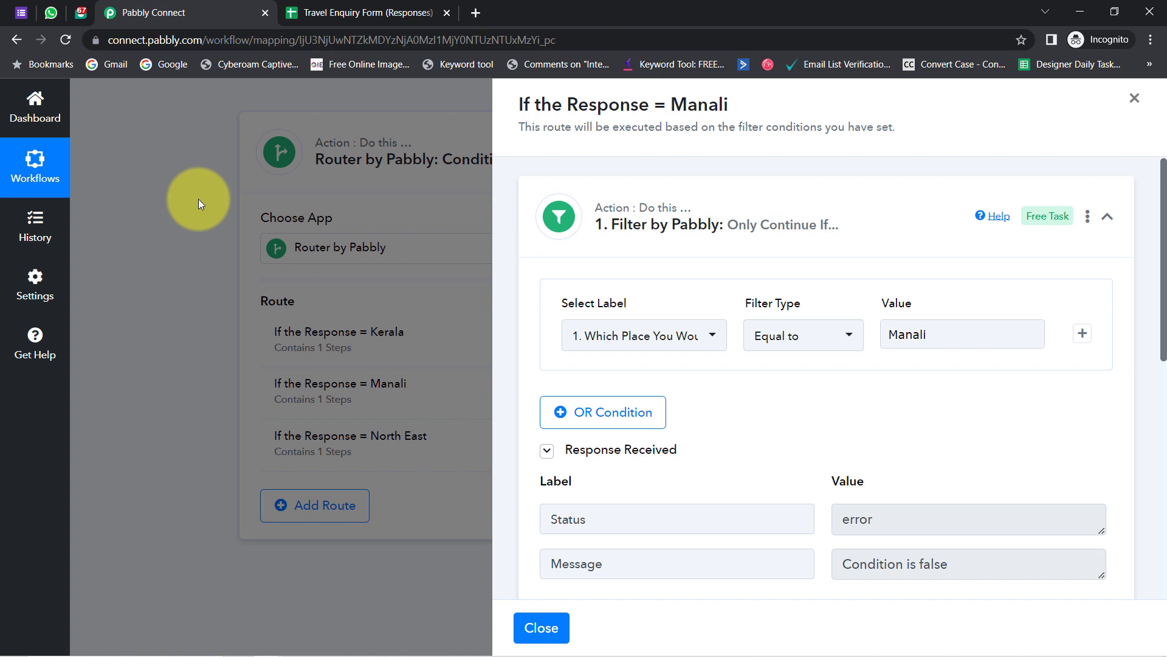
left_click_drag(965, 334, 866, 337)
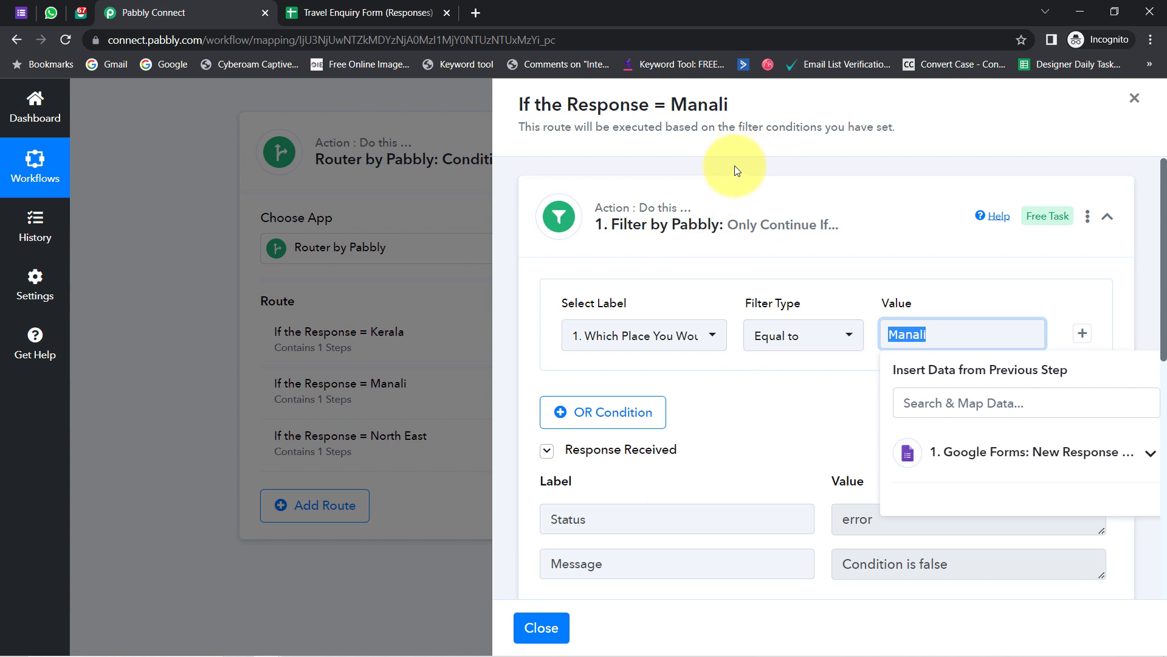
double_click(703, 105)
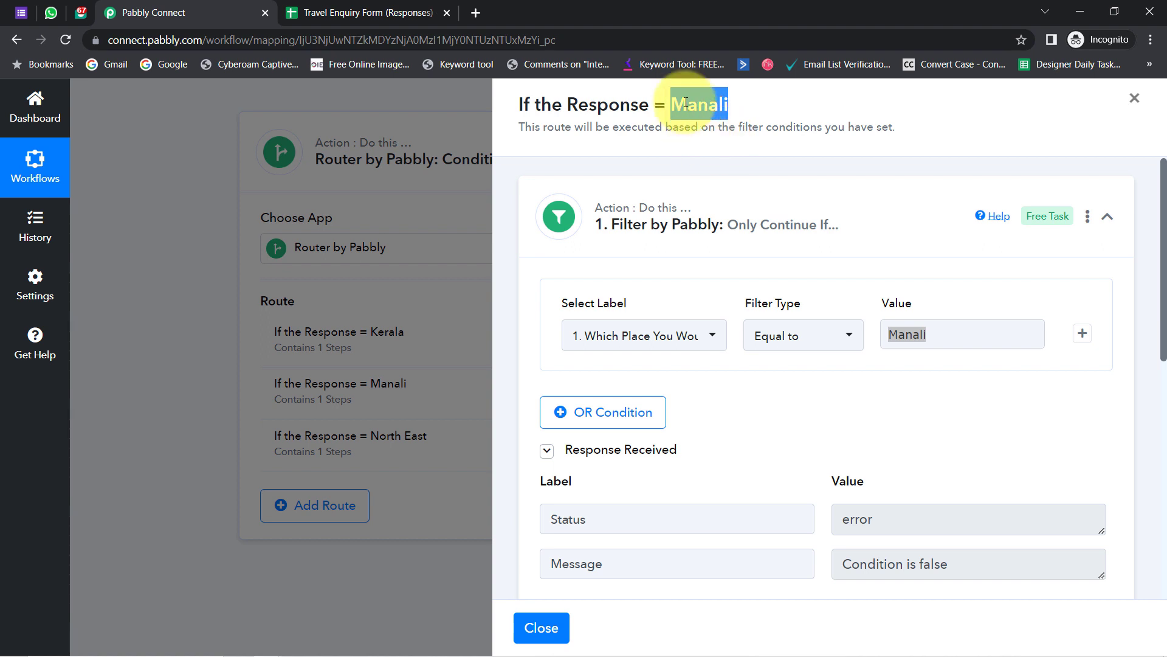
left_click_drag(669, 104, 743, 104)
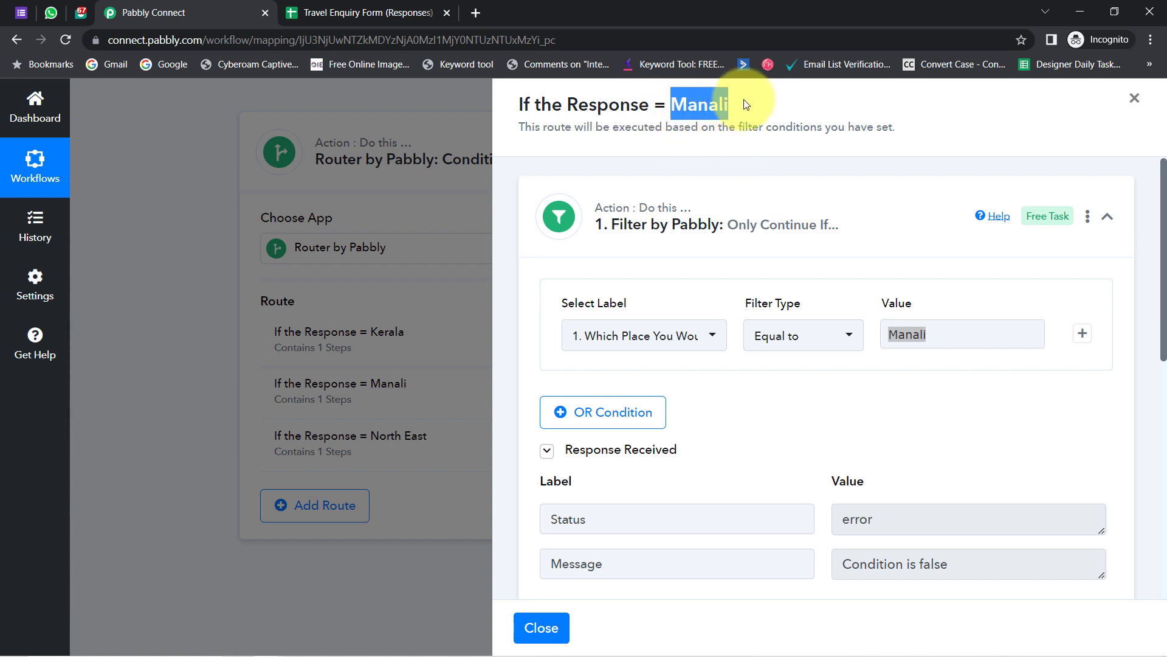
left_click_drag(1162, 210, 1163, 393)
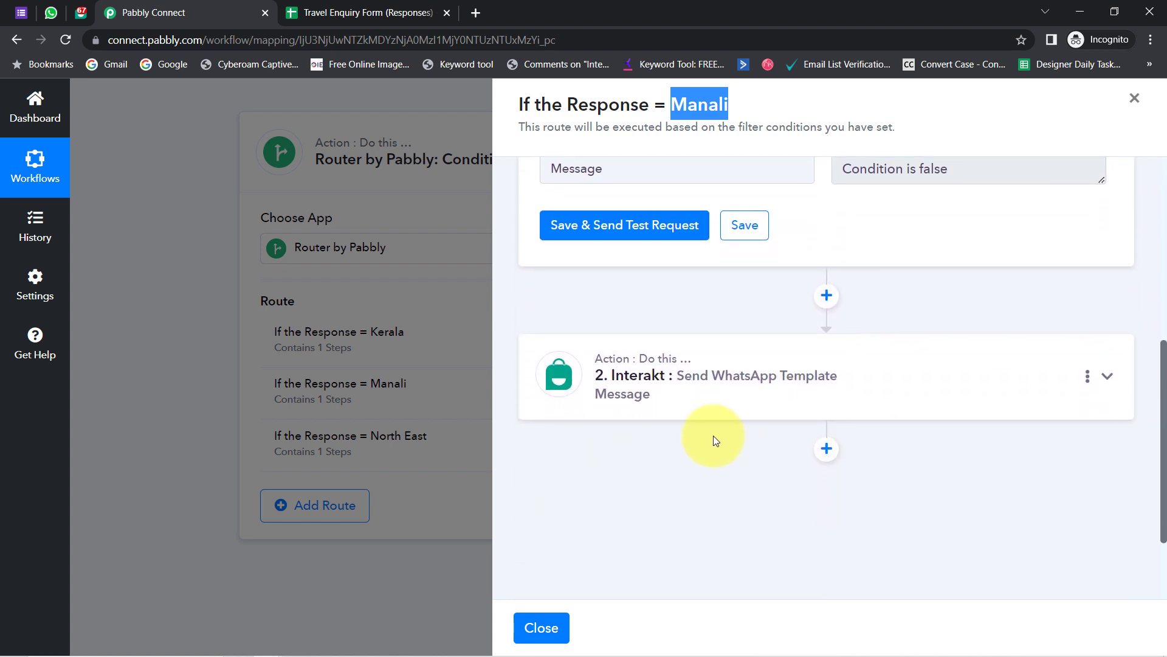
- Clear the old brochure link from the Interakt step's Header Value
left_click(672, 382)
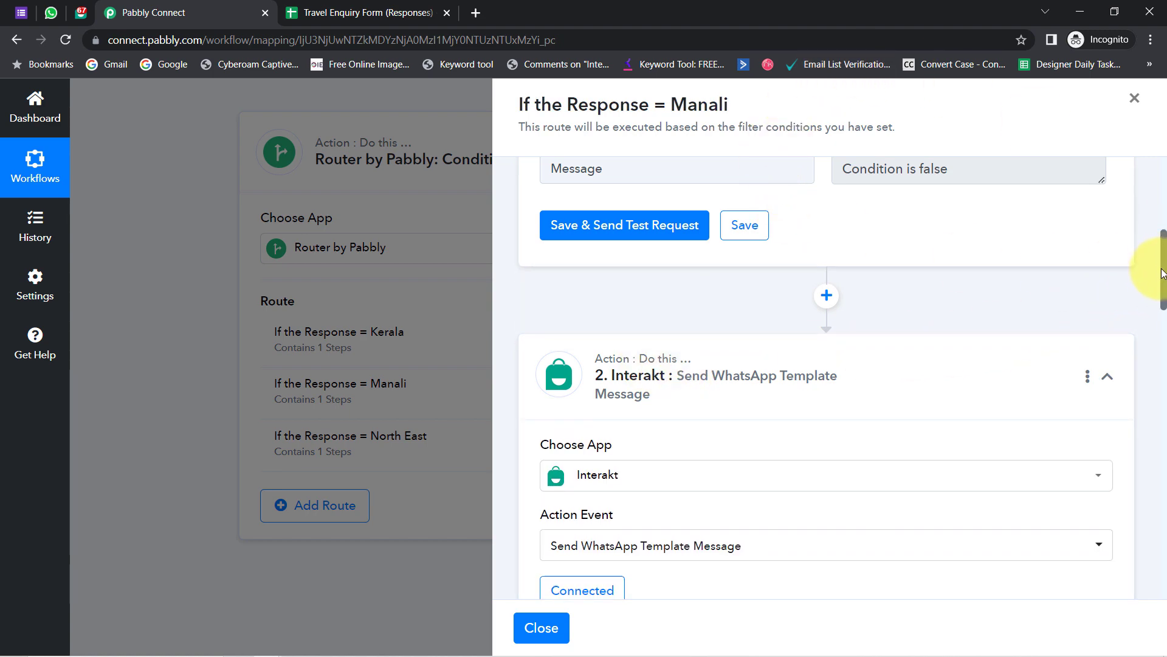
left_click_drag(1162, 273, 1161, 438)
left_click(737, 334)
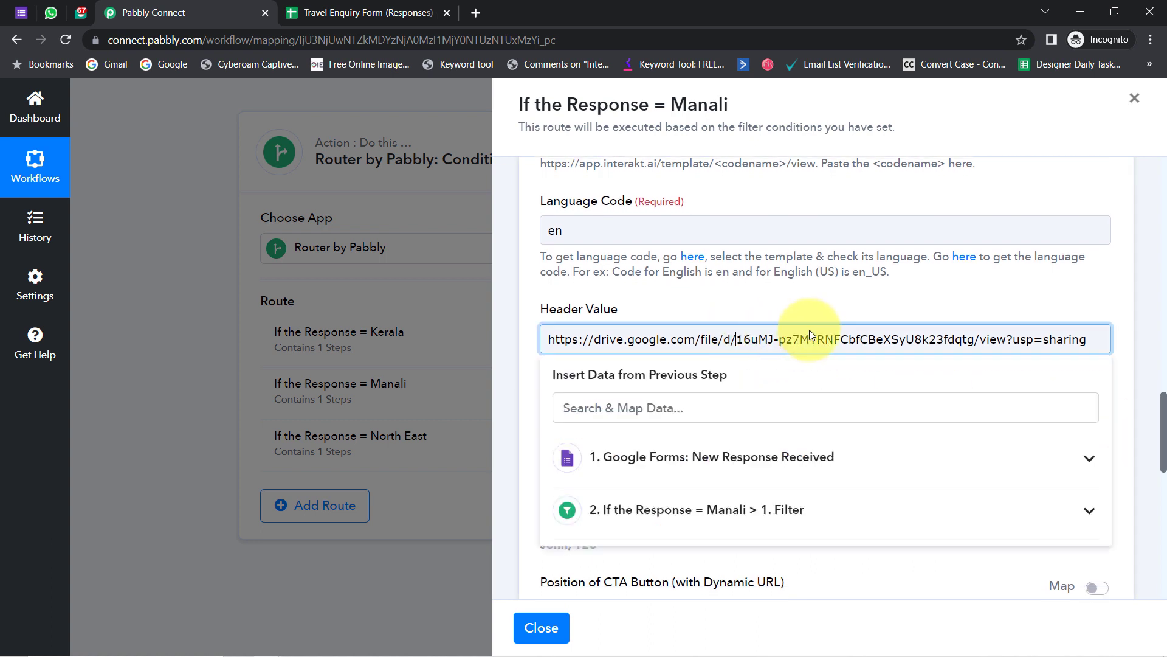
left_click_drag(1088, 339, 473, 355)
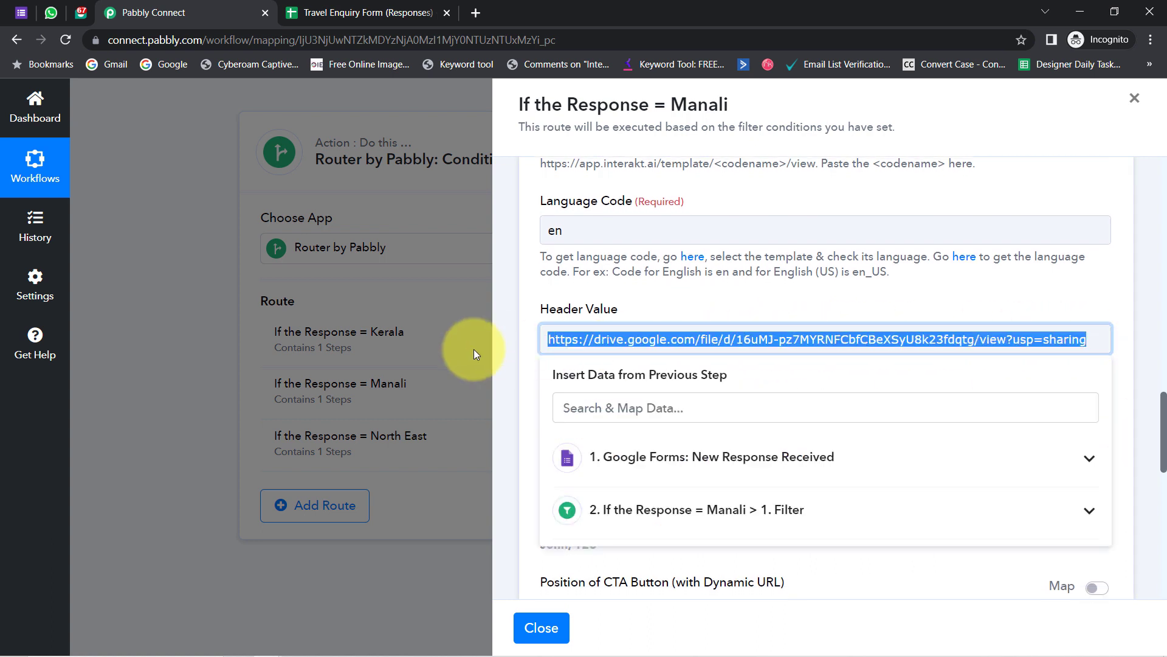
key("BackSpace")
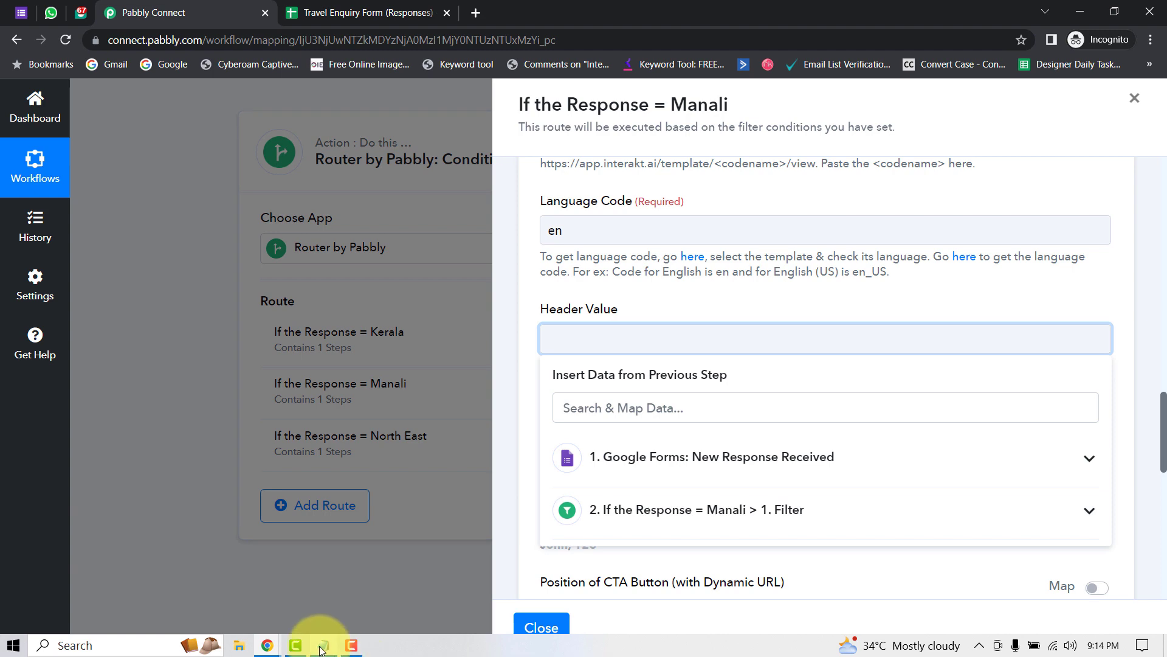
- Copy the Manali Drive link from Notepad, check it opens Manali.pdf, and paste it into Header Value
left_click(322, 650)
left_click_drag(489, 365, 187, 348)
key("ctrl+c")
left_click(475, 13)
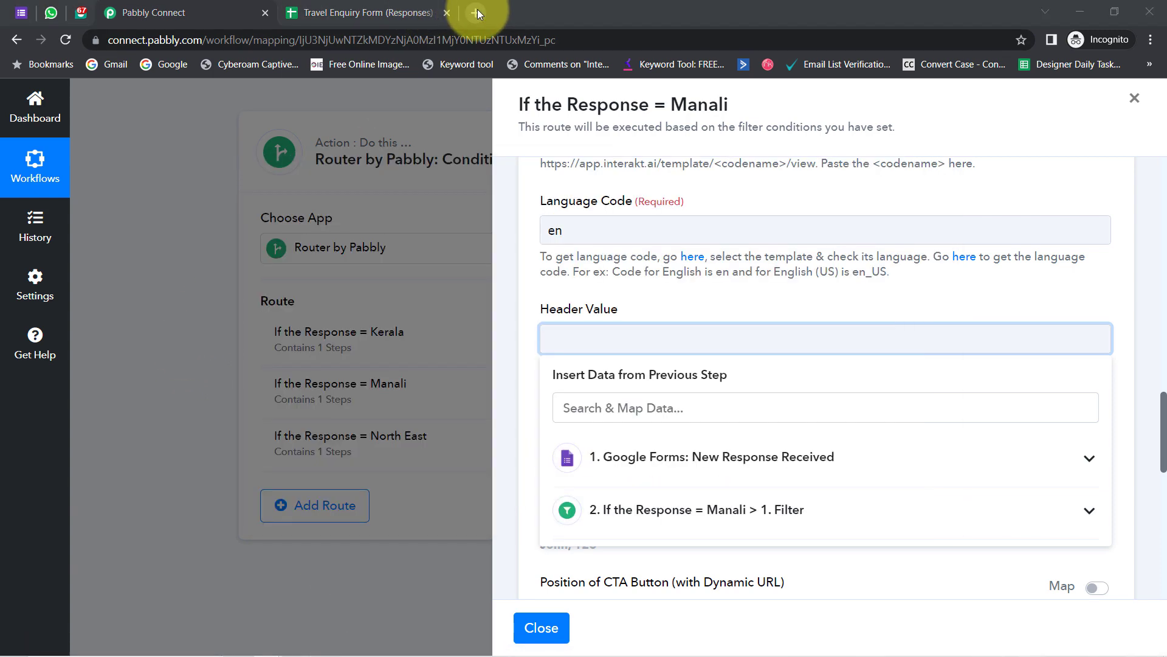
key("ctrl+v")
key("Return")
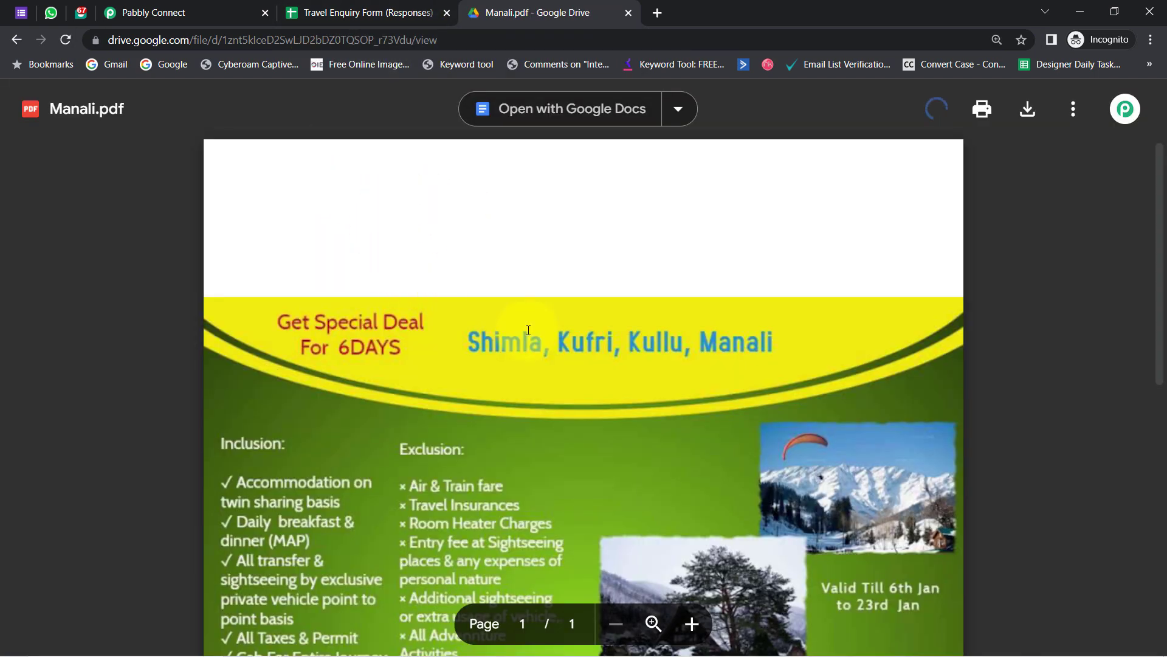
left_click(189, 12)
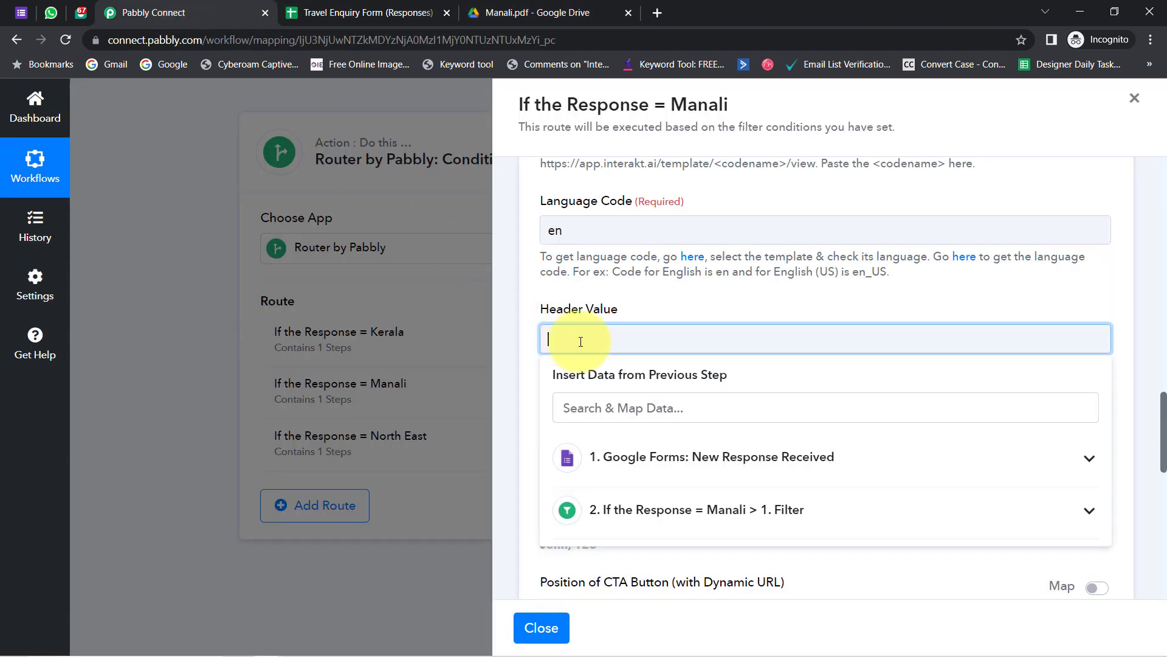
key("ctrl+v")
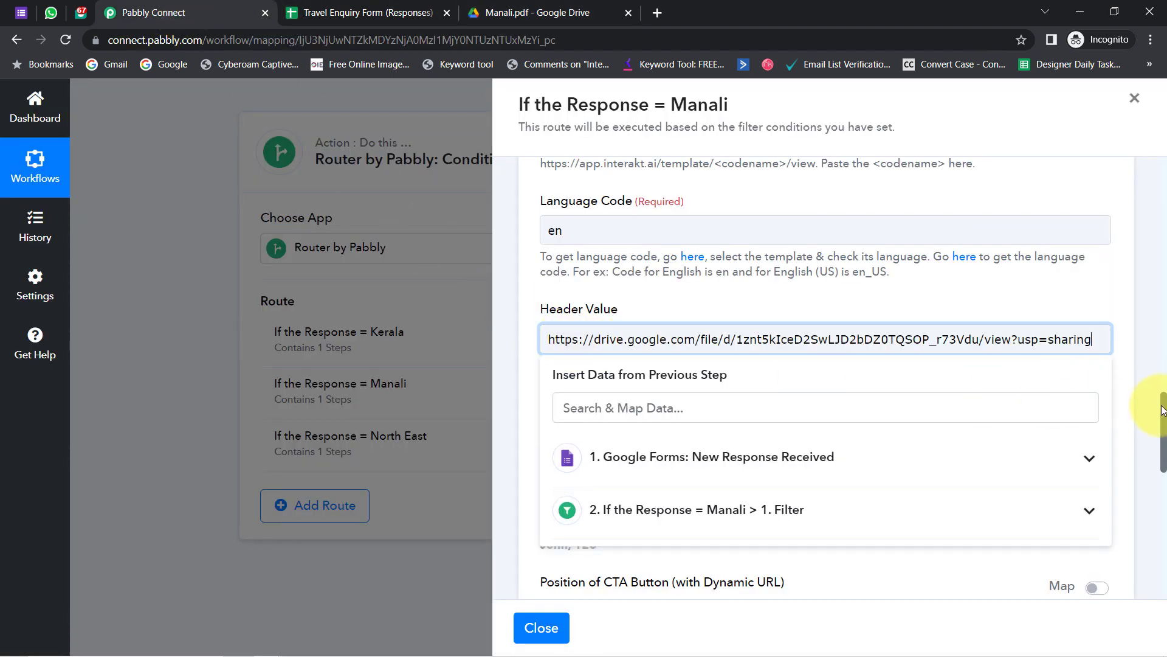
left_click_drag(1162, 411, 1163, 425)
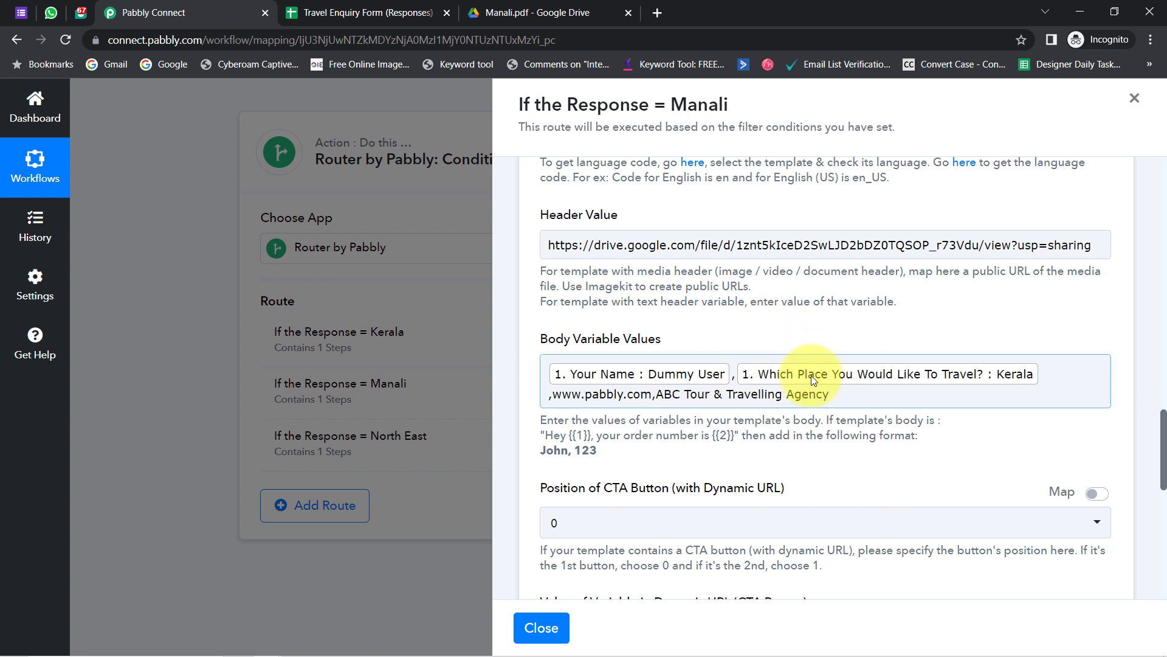
- Review the body variable values, then save the Manali Interakt step and send a test request
left_click(694, 365)
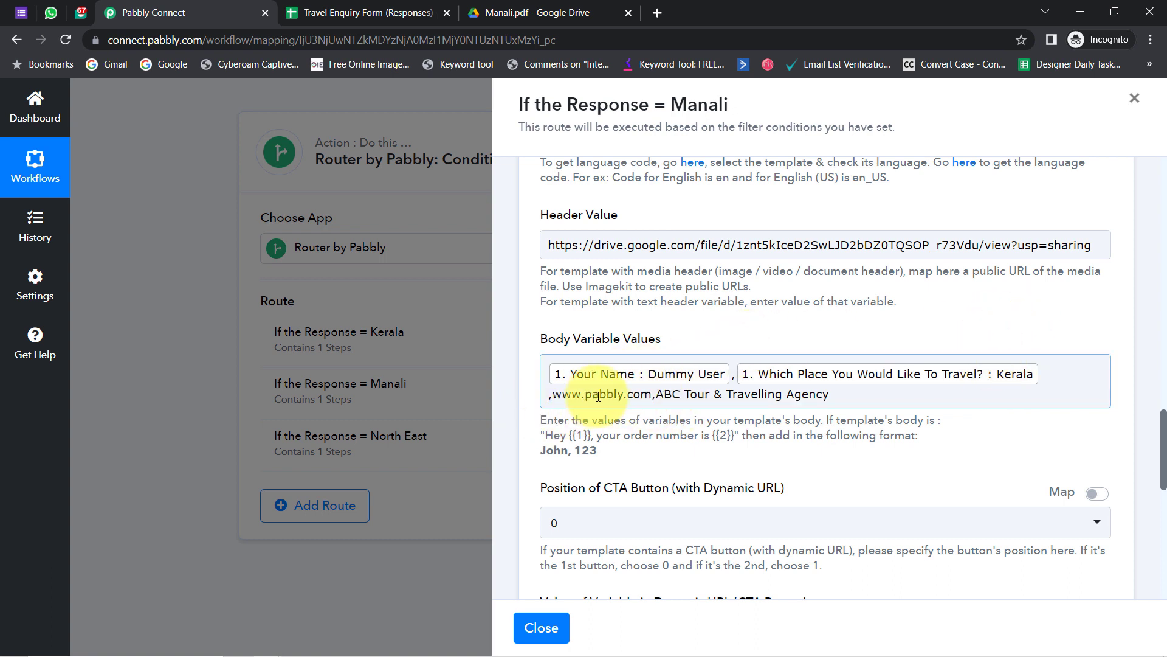
left_click_drag(598, 396, 617, 395)
left_click_drag(709, 396, 744, 395)
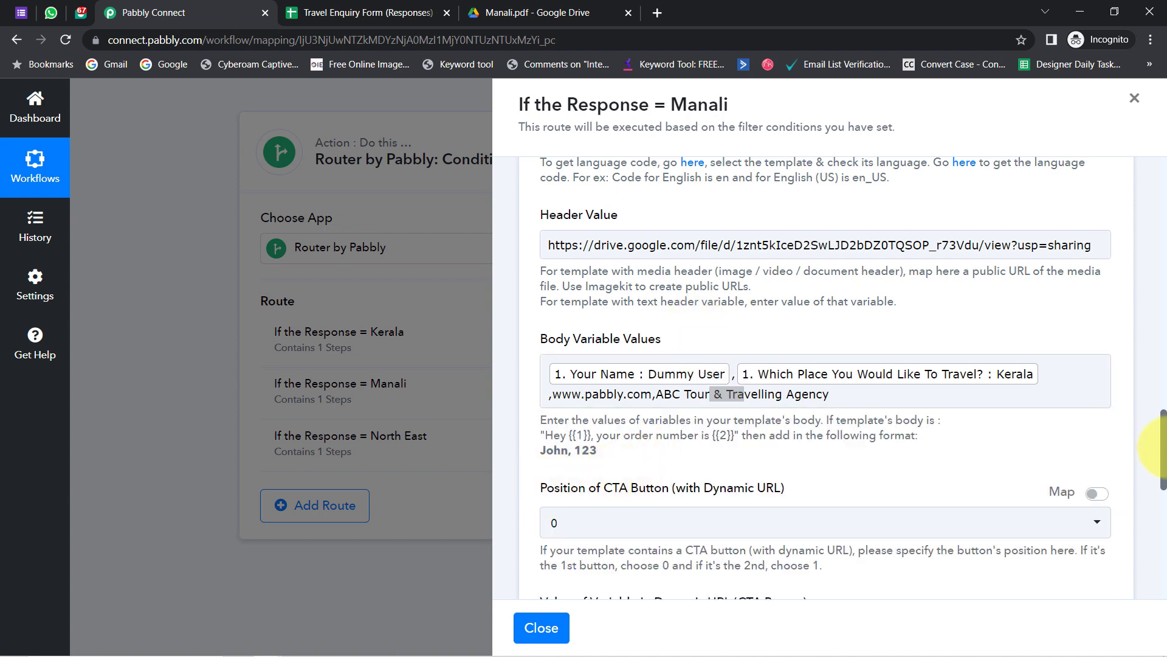
left_click_drag(1164, 448, 1158, 477)
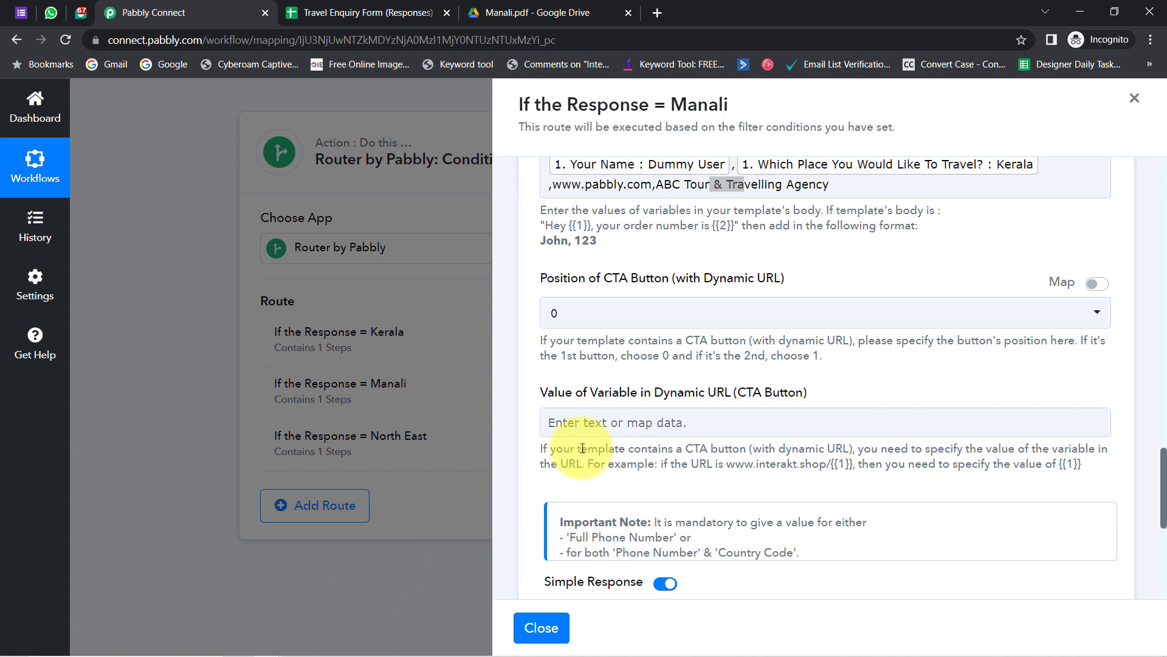
scroll(561, 417, "down", 5)
left_click(586, 272)
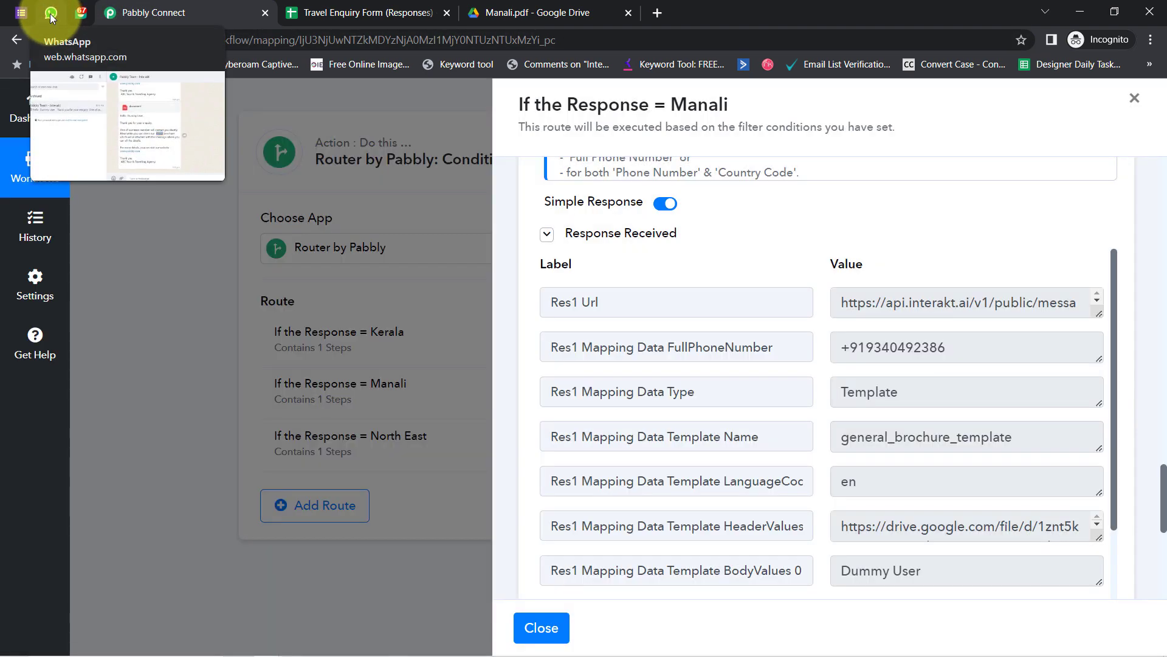
left_click(51, 13)
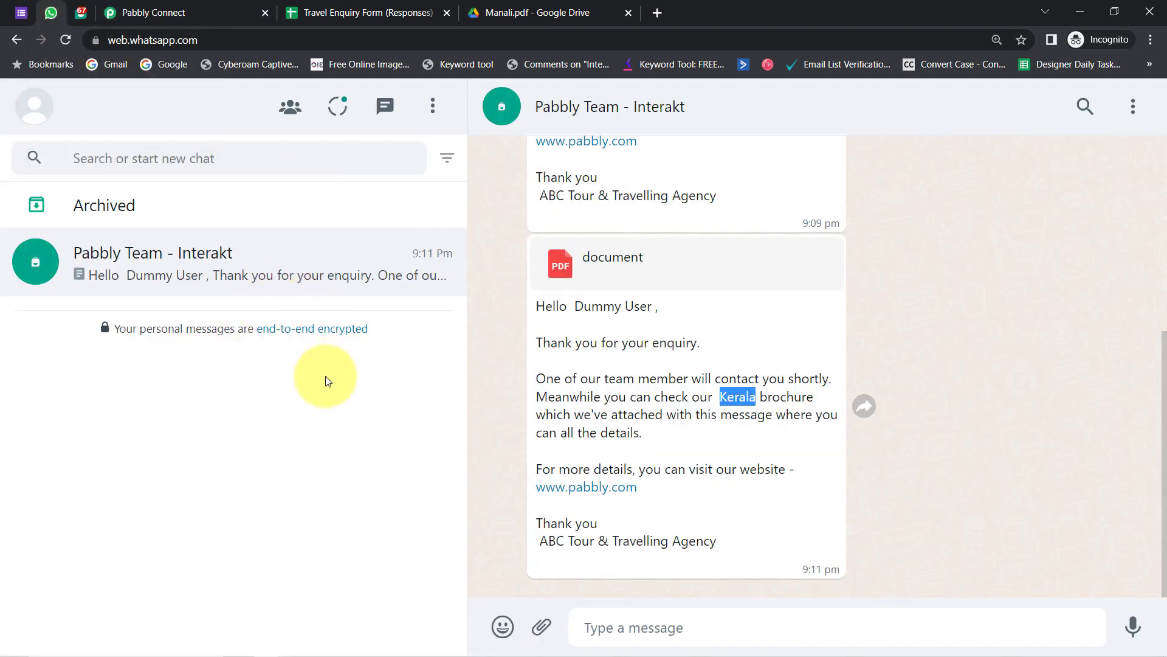
- Check the filter's 'Condition is false' result, then view WhatsApp's new 9:15 pm document reply
left_click(145, 13)
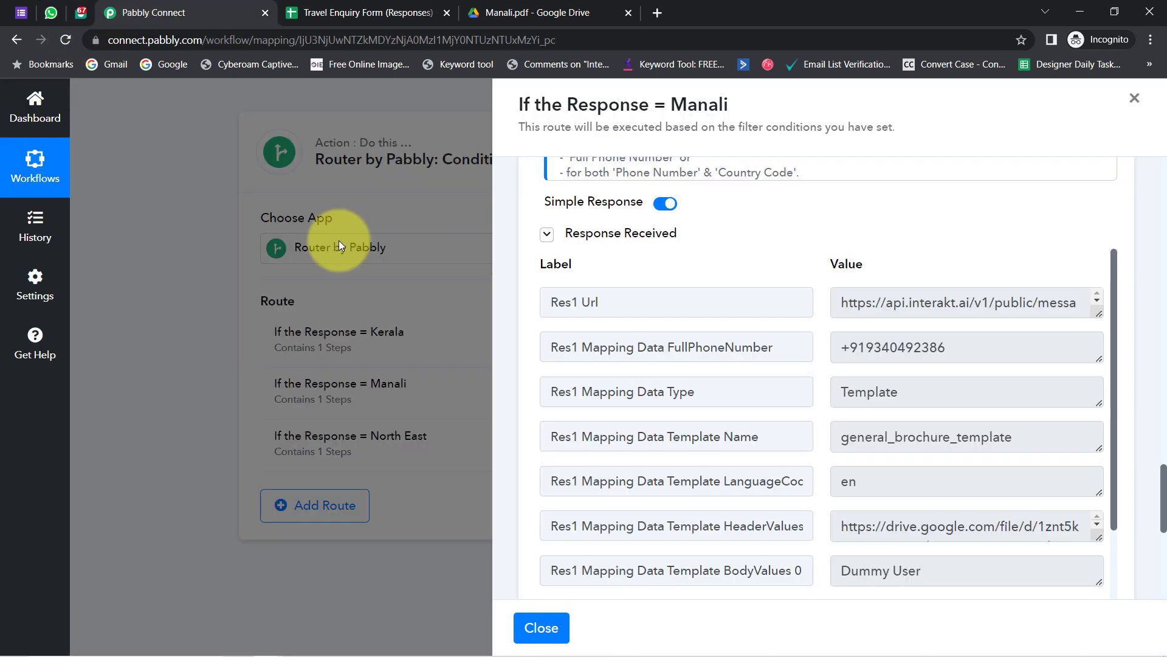
left_click_drag(1163, 492, 1146, 236)
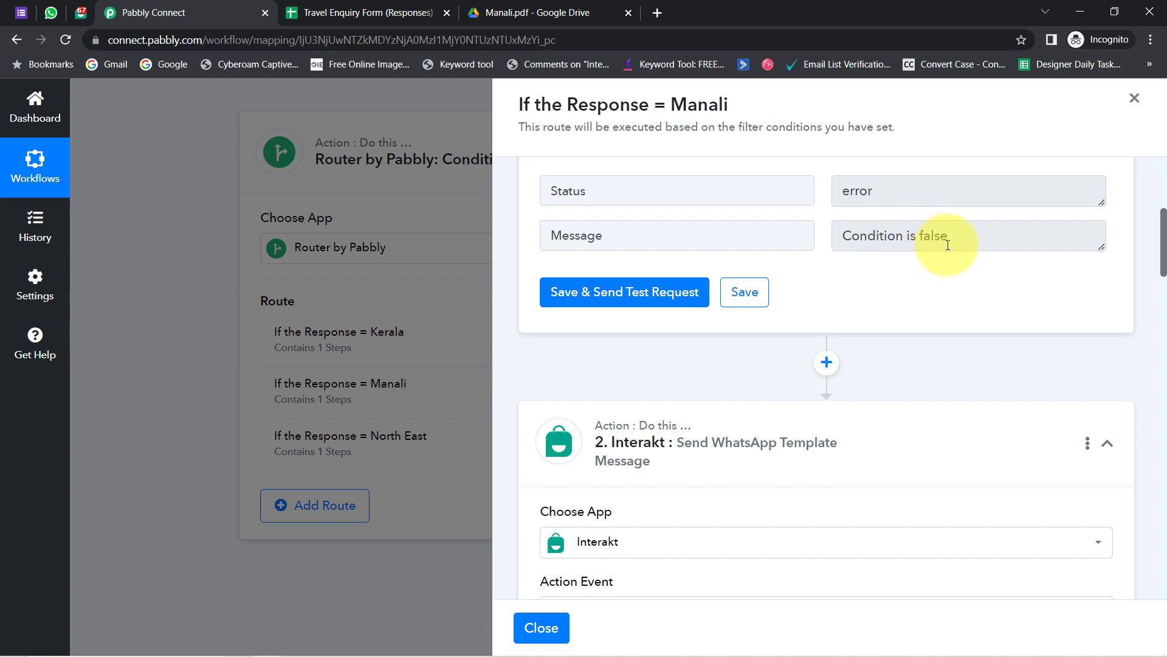
triple_click(940, 230)
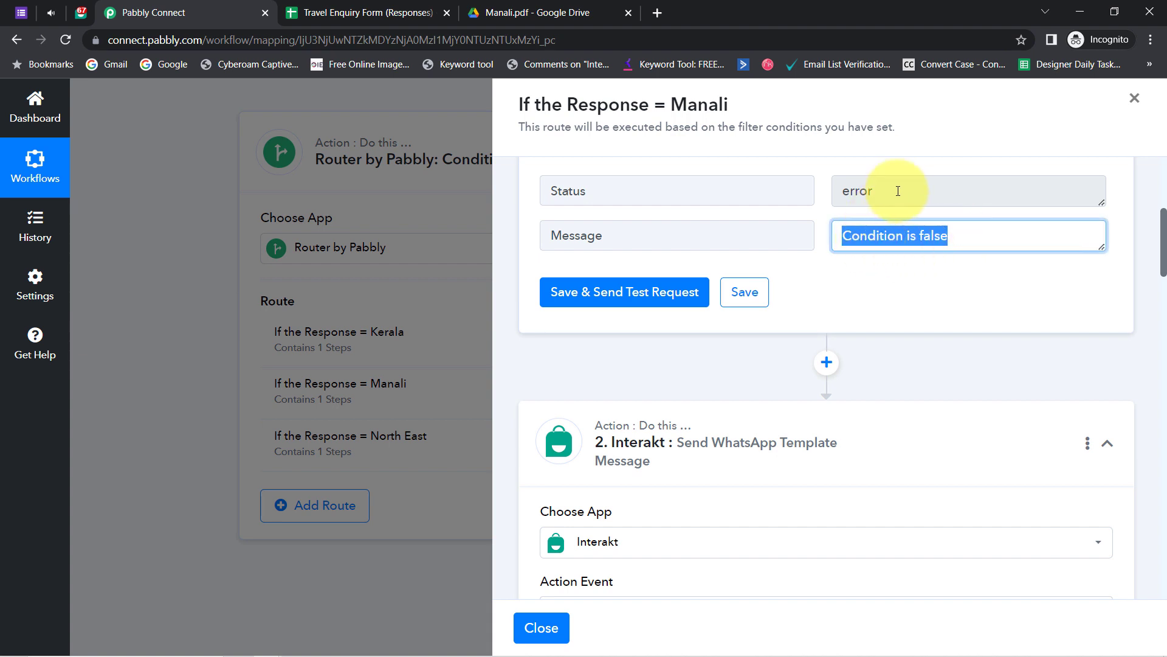
left_click(924, 247)
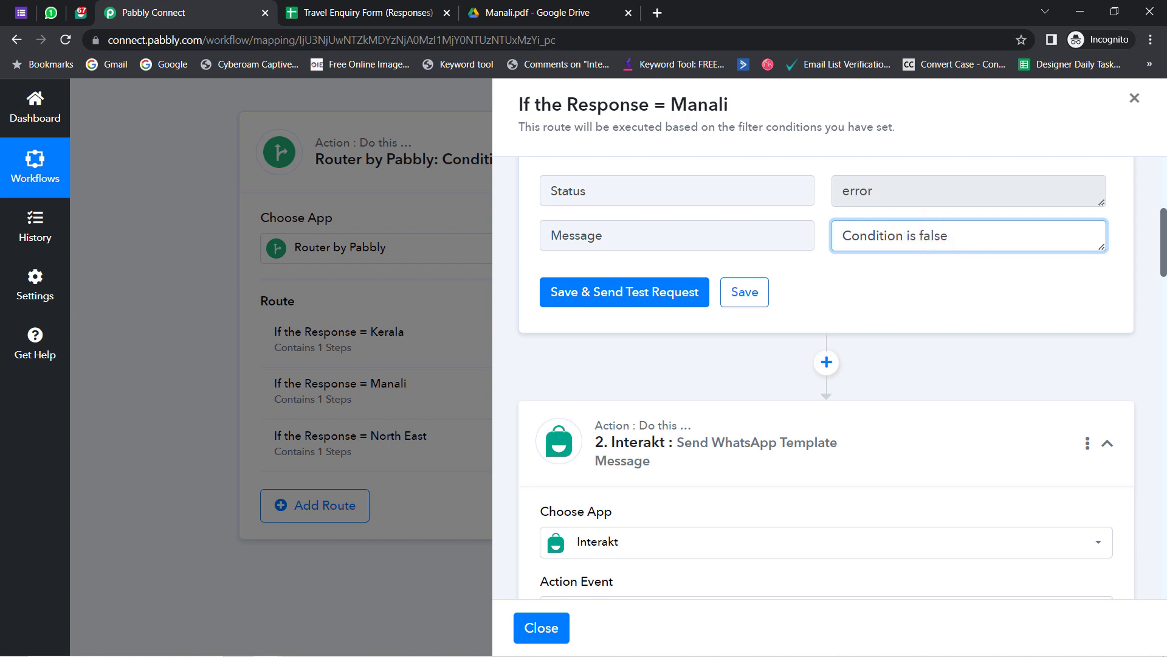
left_click(51, 12)
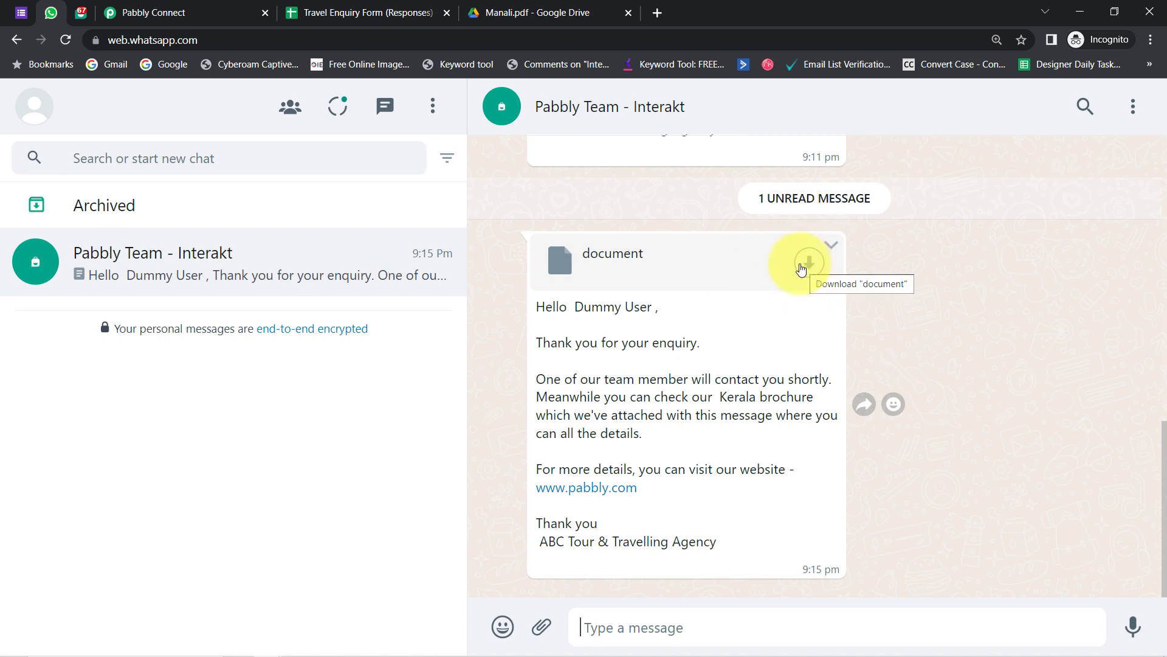
- Look over the brochures notes and the Manali route settings
mouse_move(399, 631)
left_click(323, 646)
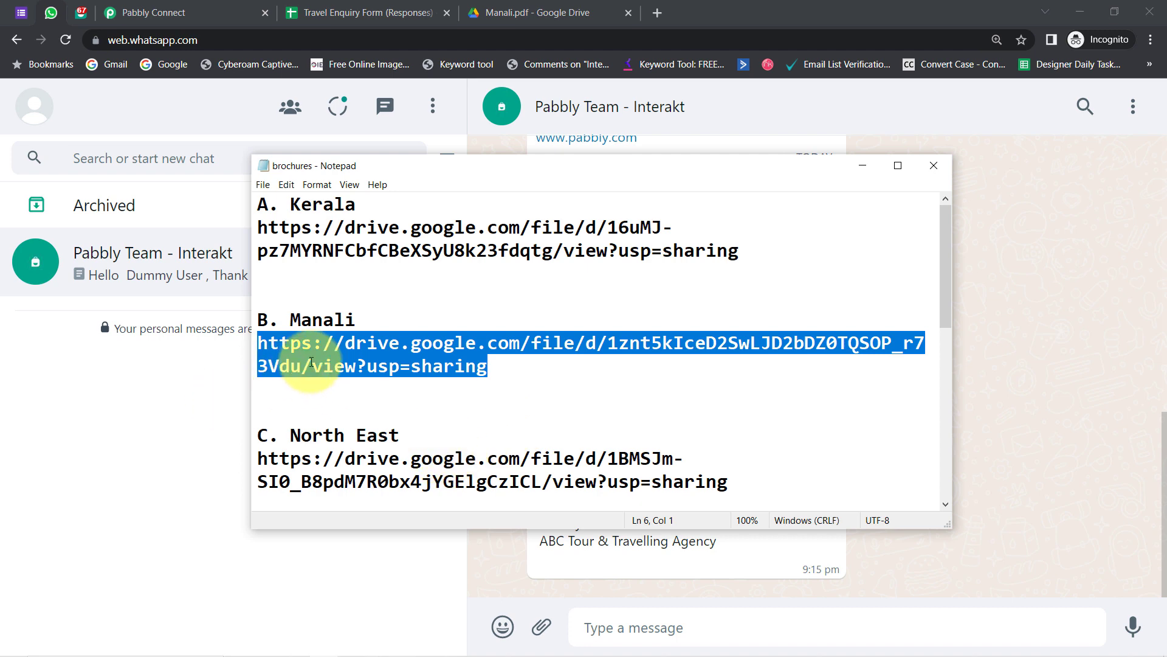
left_click(182, 12)
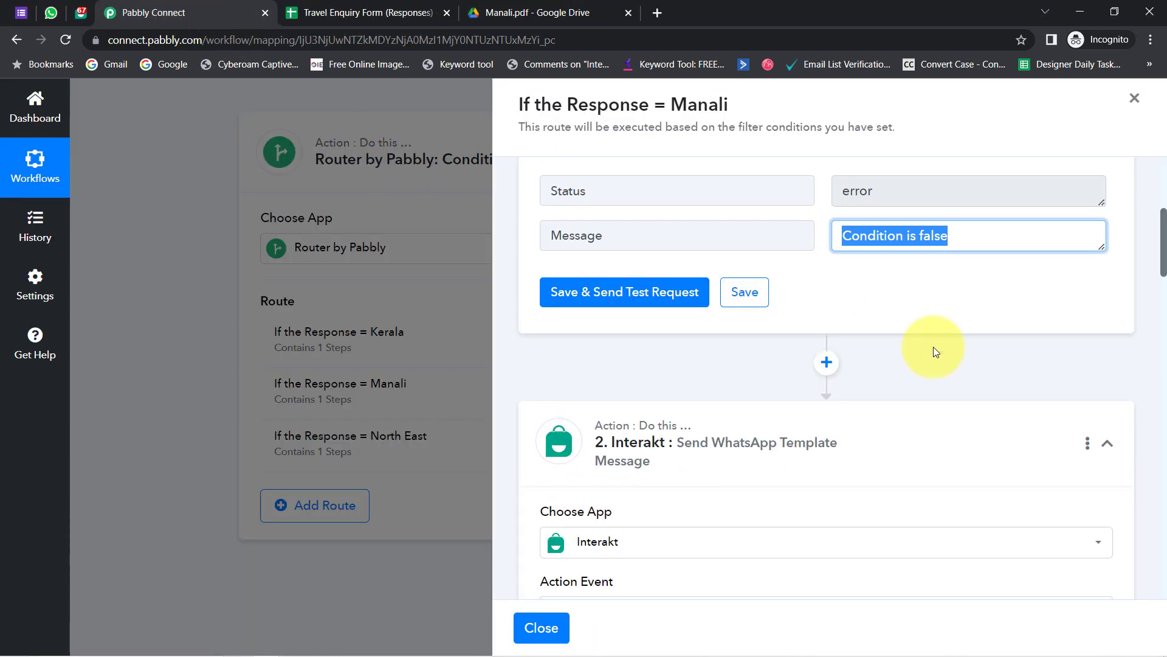
scroll(1162, 286, "down", 10)
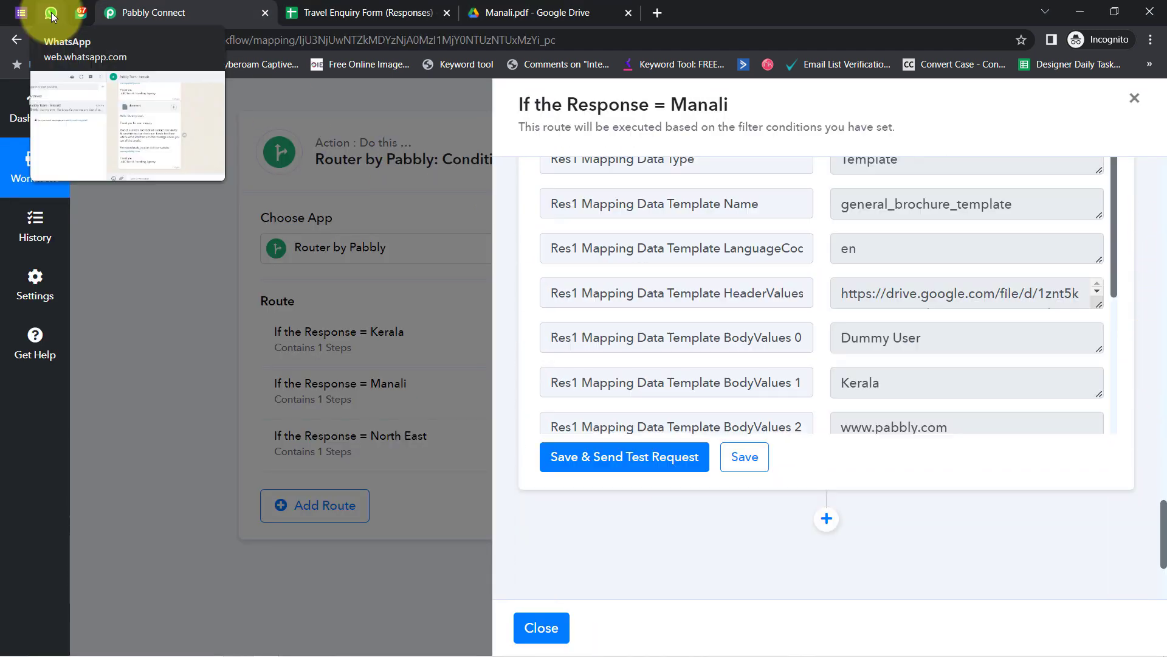
left_click(51, 12)
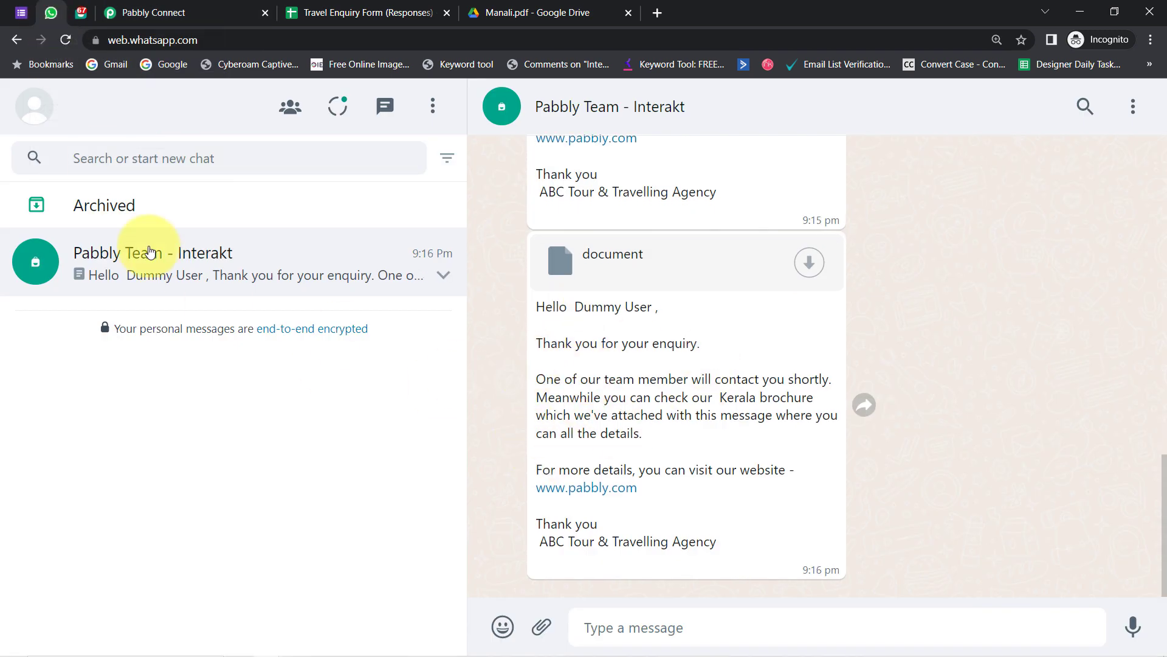
- Reload the Pabbly Team - Interakt chat and save the 9:17 pm reply's attachment as document (1).htm
left_click(65, 42)
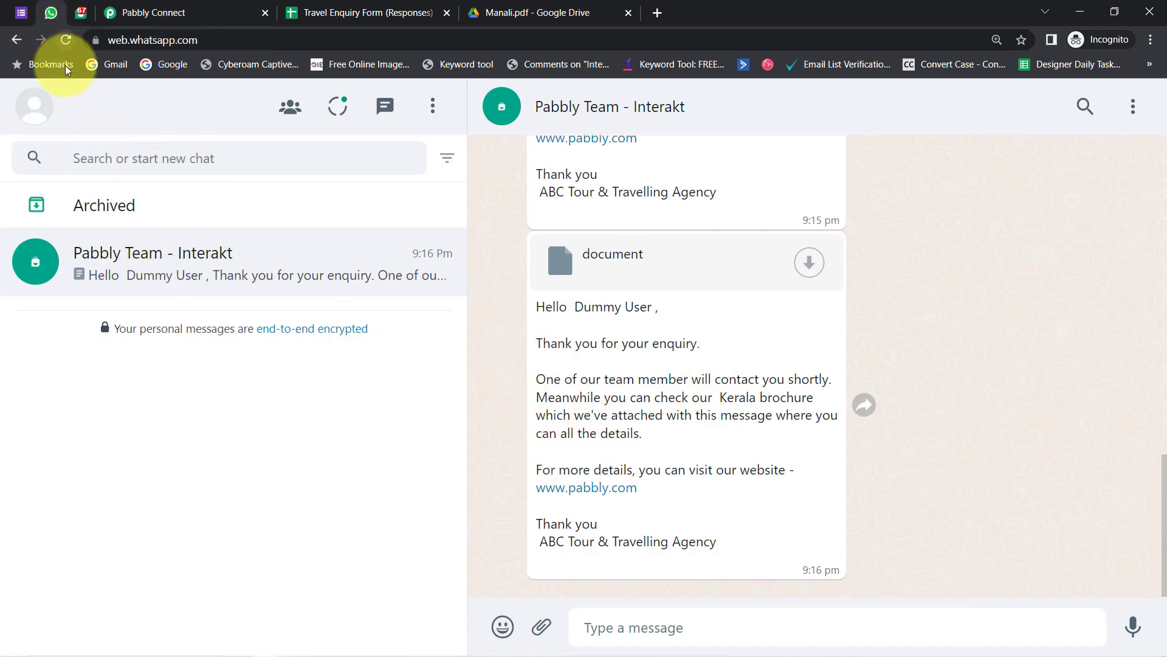
left_click(263, 280)
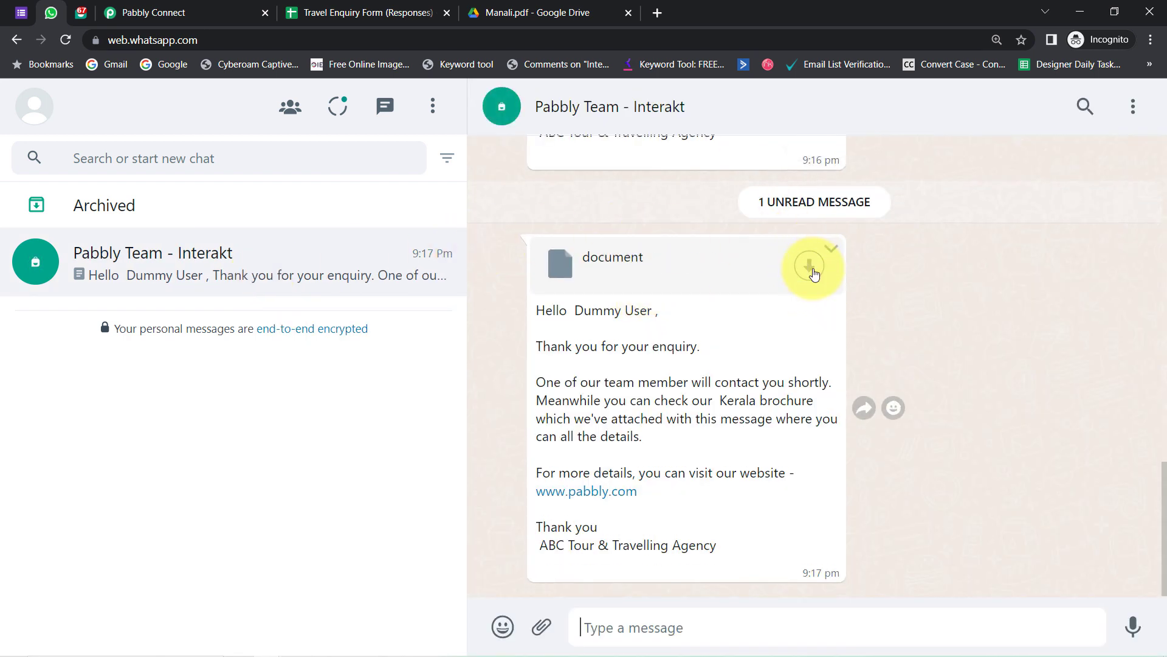
left_click(748, 261)
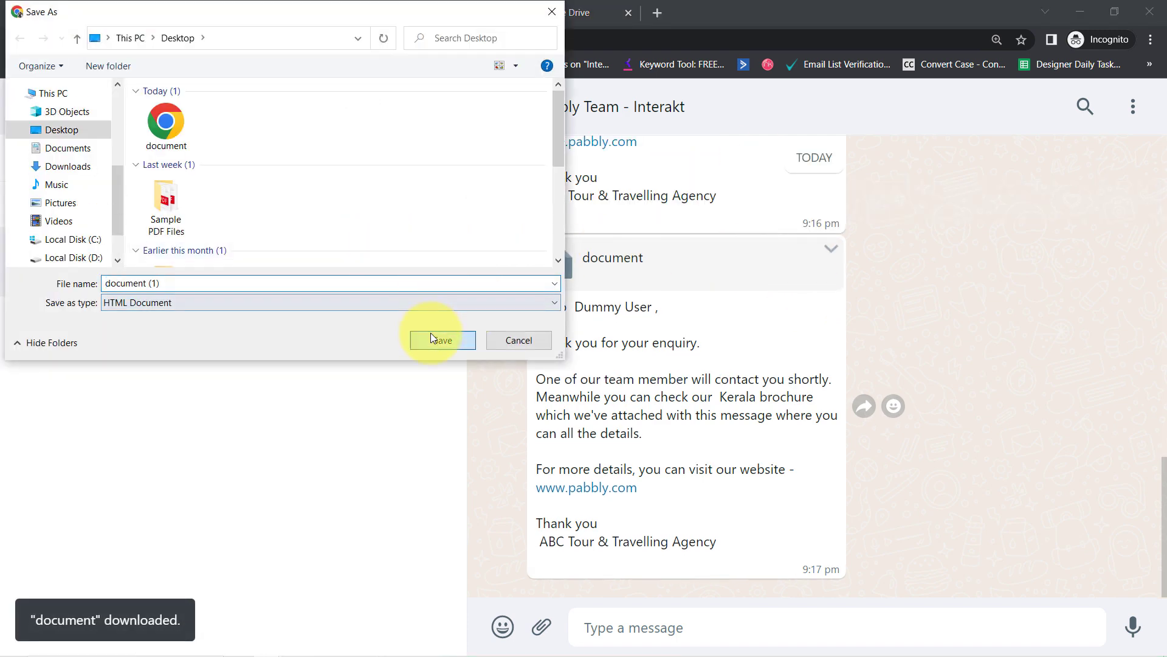
left_click(433, 338)
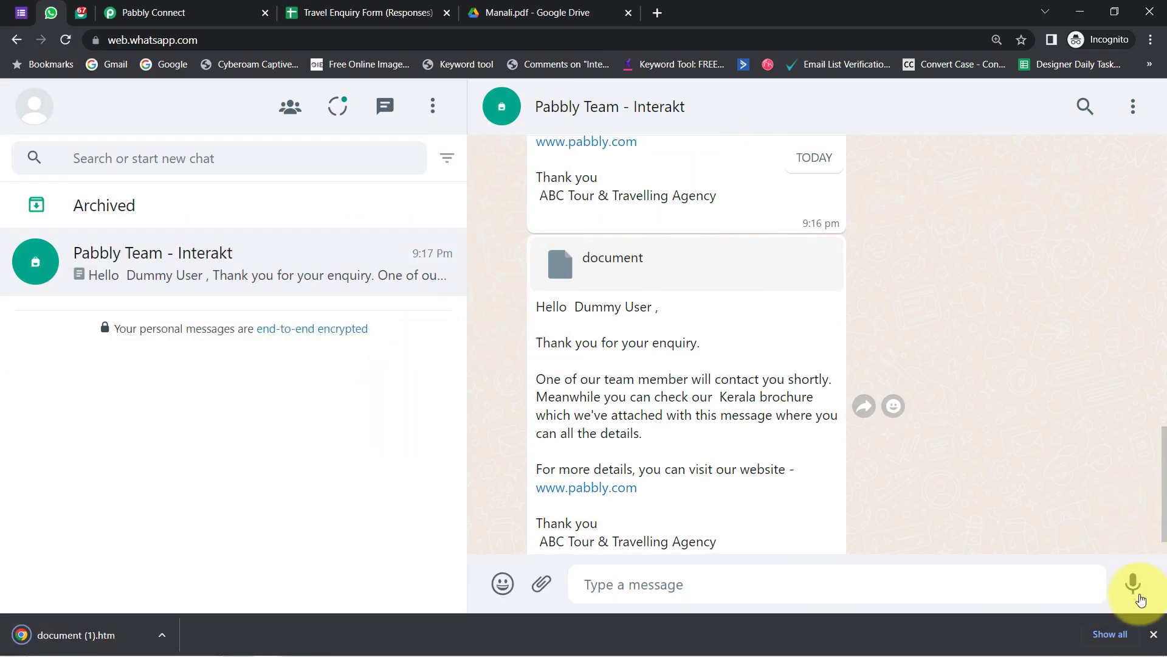
left_click(1153, 635)
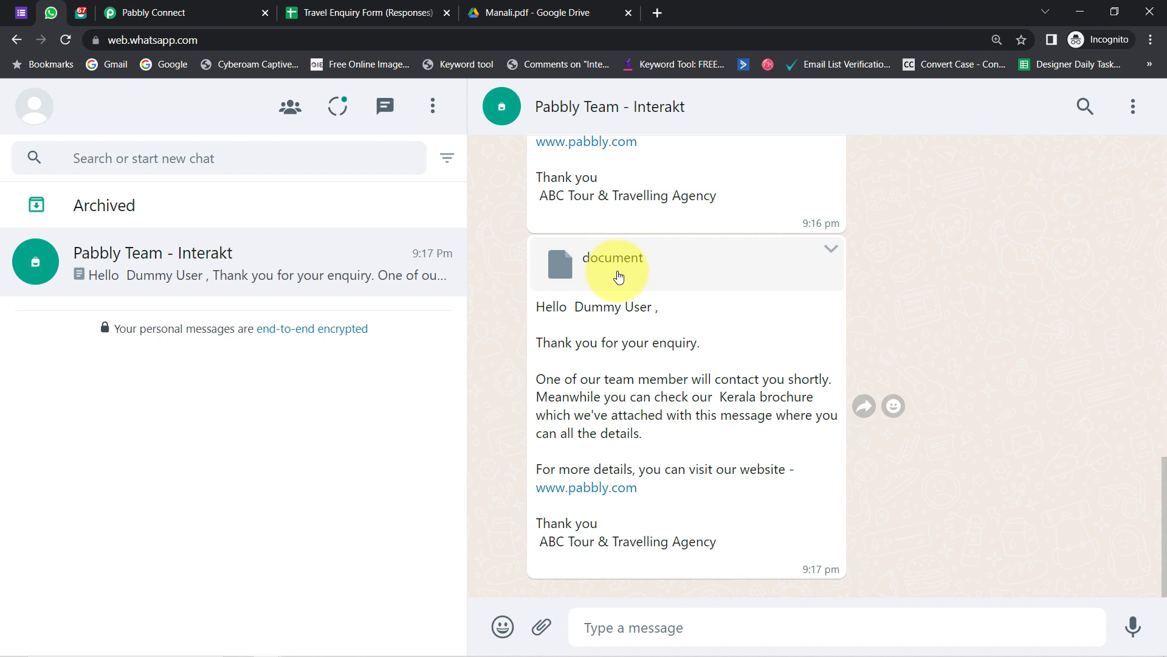
left_click(619, 271)
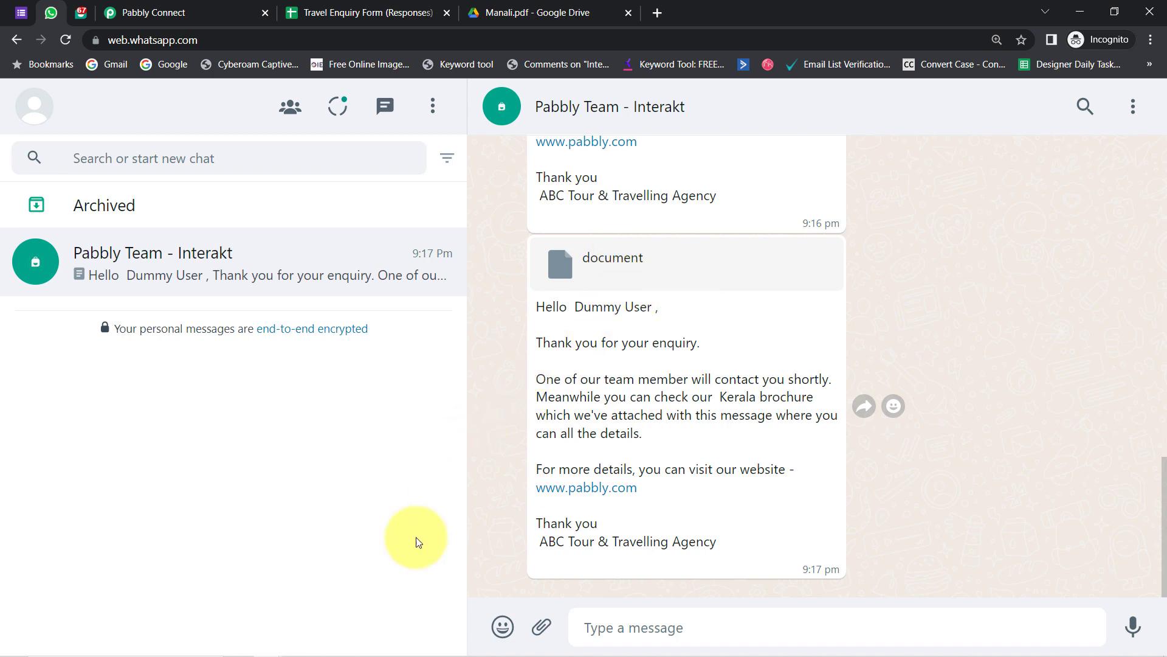
left_click(318, 648)
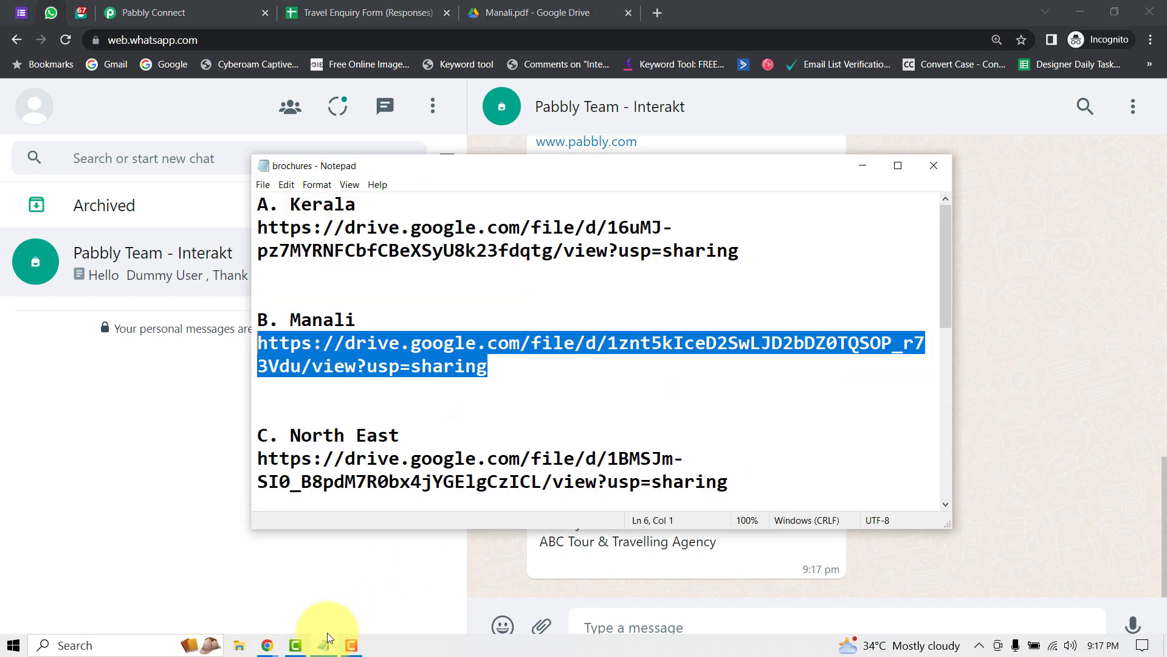
- Inspect the Manali Drive link and its usp=sharing part in the notes, then return to Pabbly Connect
left_click(456, 365)
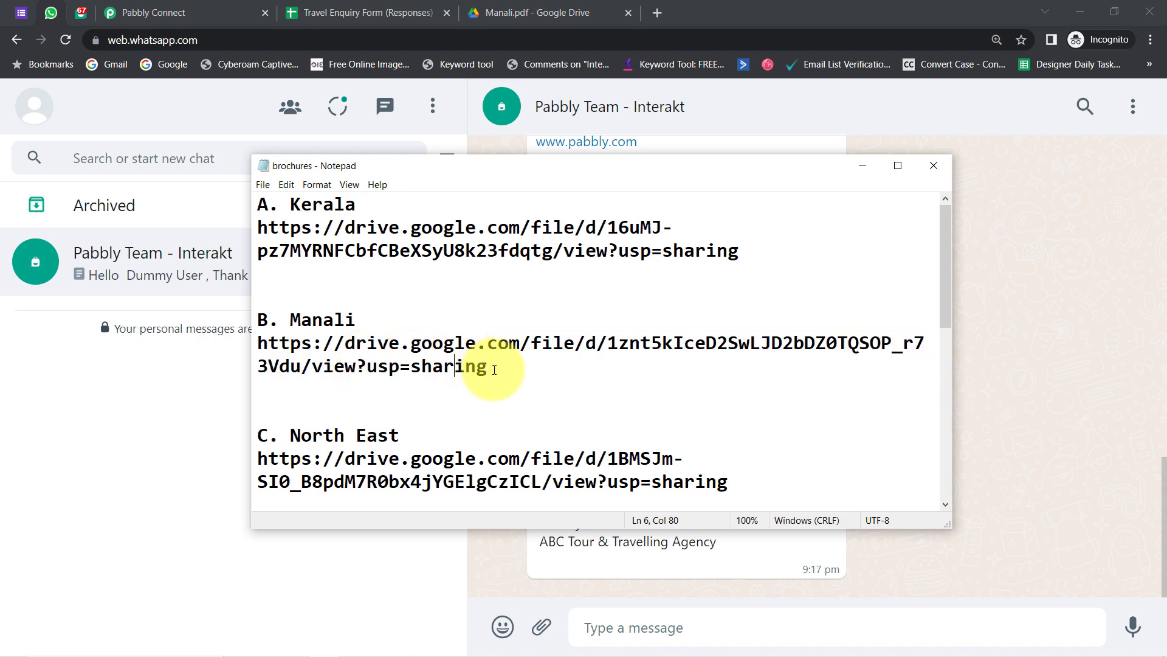
left_click_drag(490, 367, 228, 344)
left_click(417, 362)
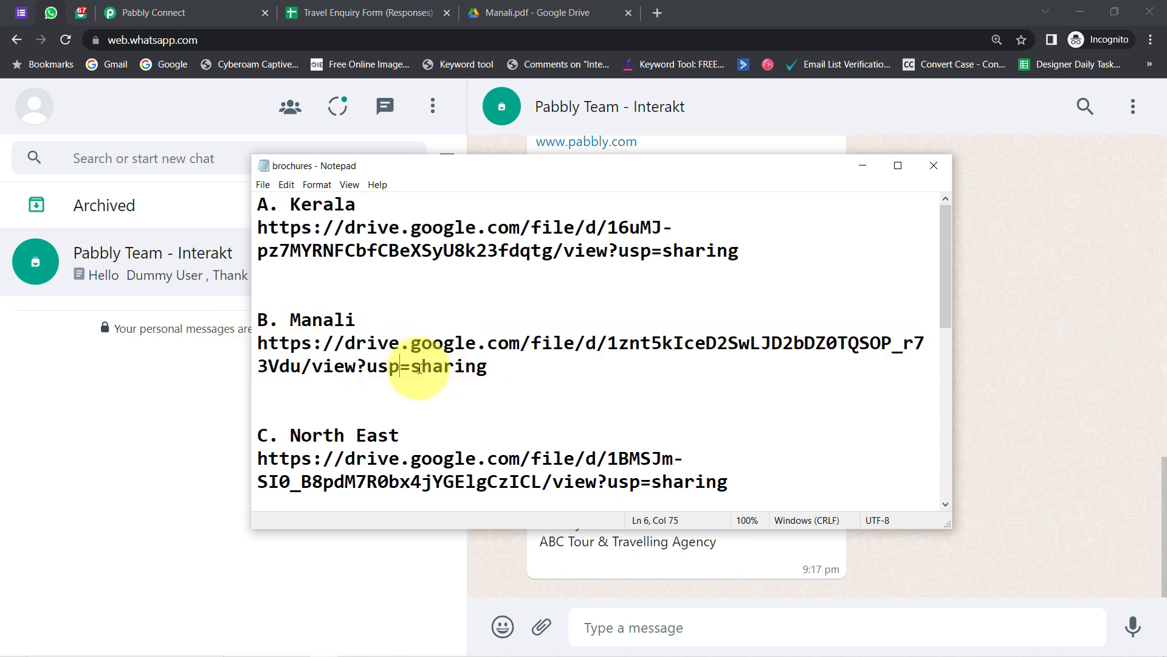
double_click(424, 366)
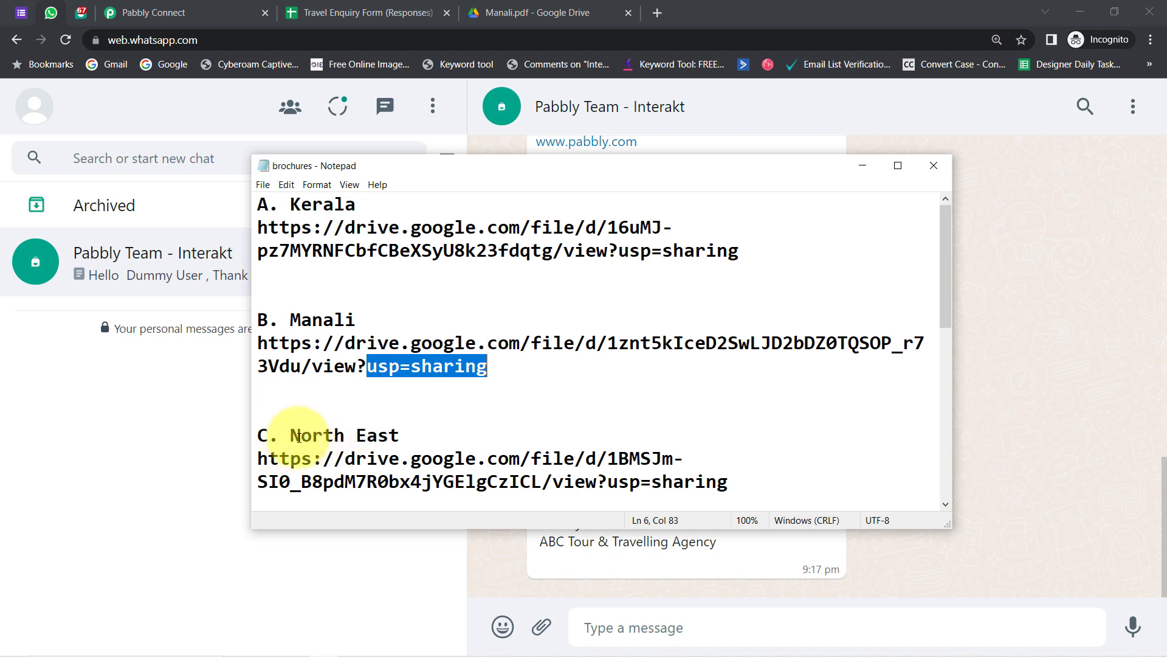
left_click_drag(291, 435, 334, 458)
left_click(152, 12)
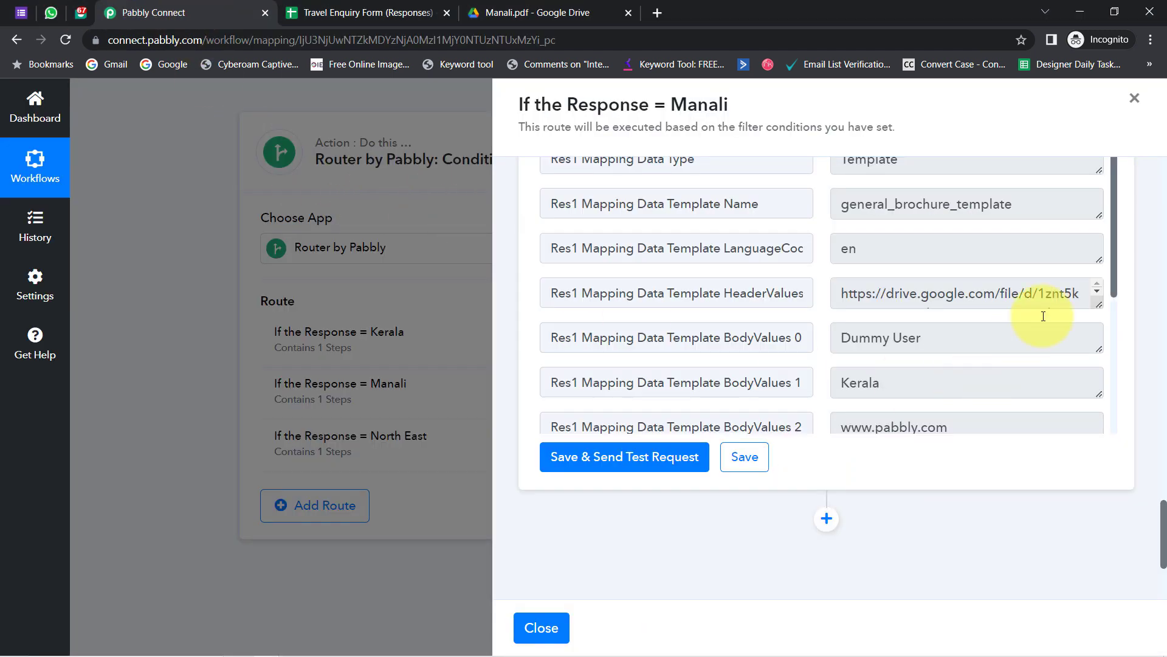
- Save and close the Manali route, then expand the North East route's filter condition
left_click(748, 467)
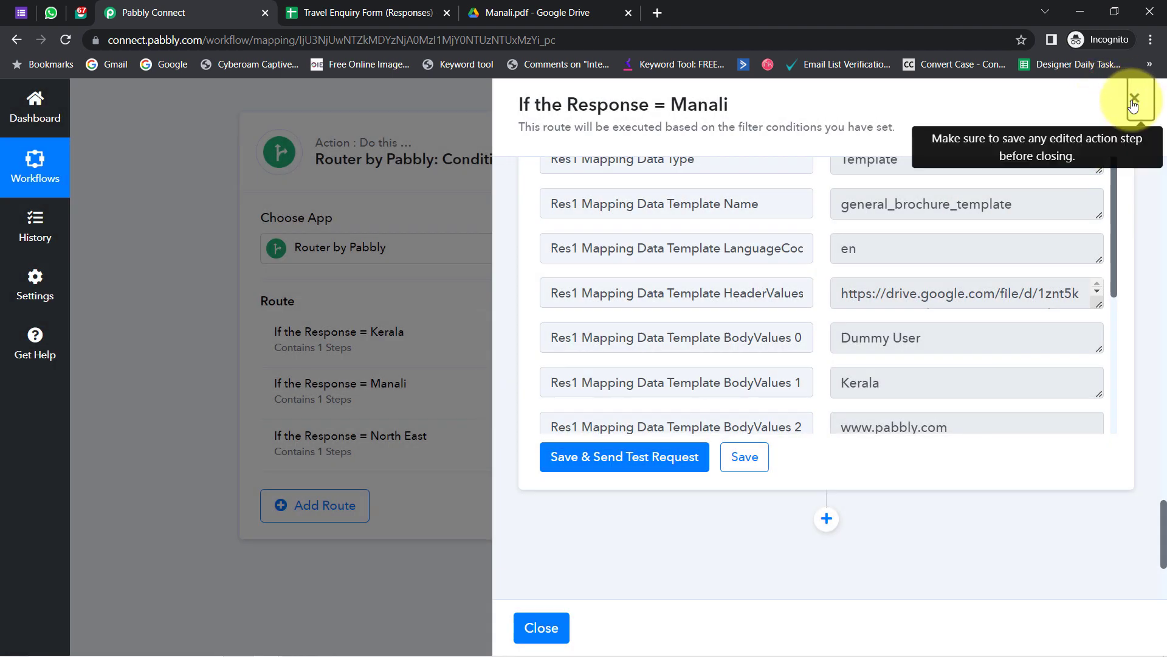
left_click(1132, 98)
left_click_drag(309, 438, 421, 439)
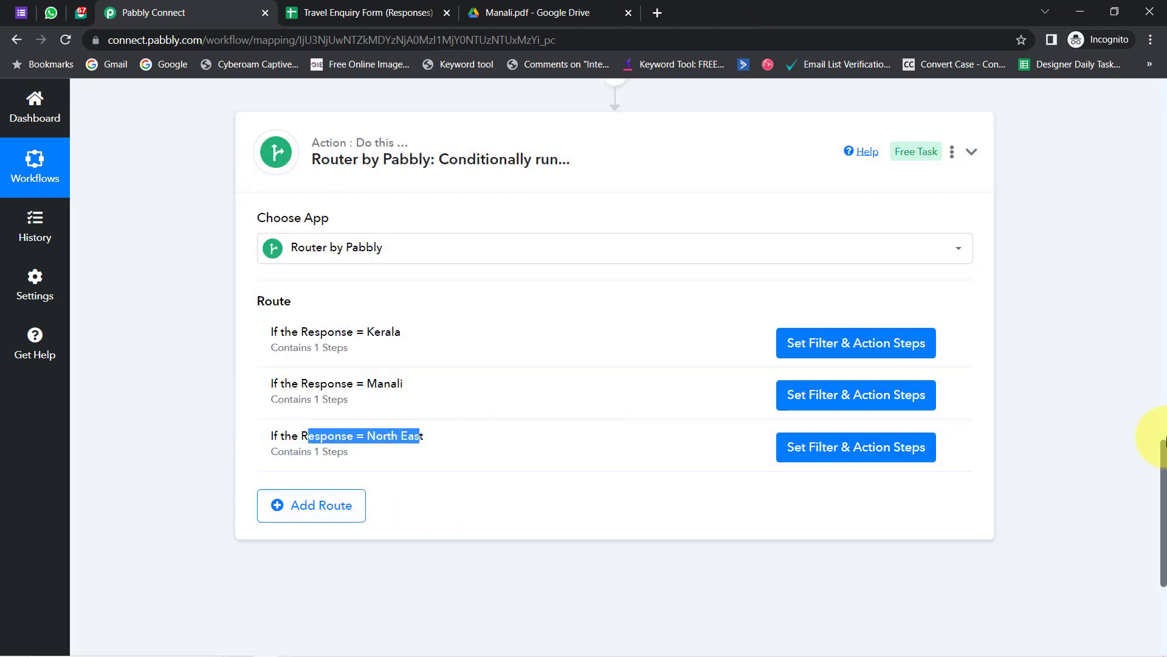
left_click_drag(1158, 450, 1146, 469)
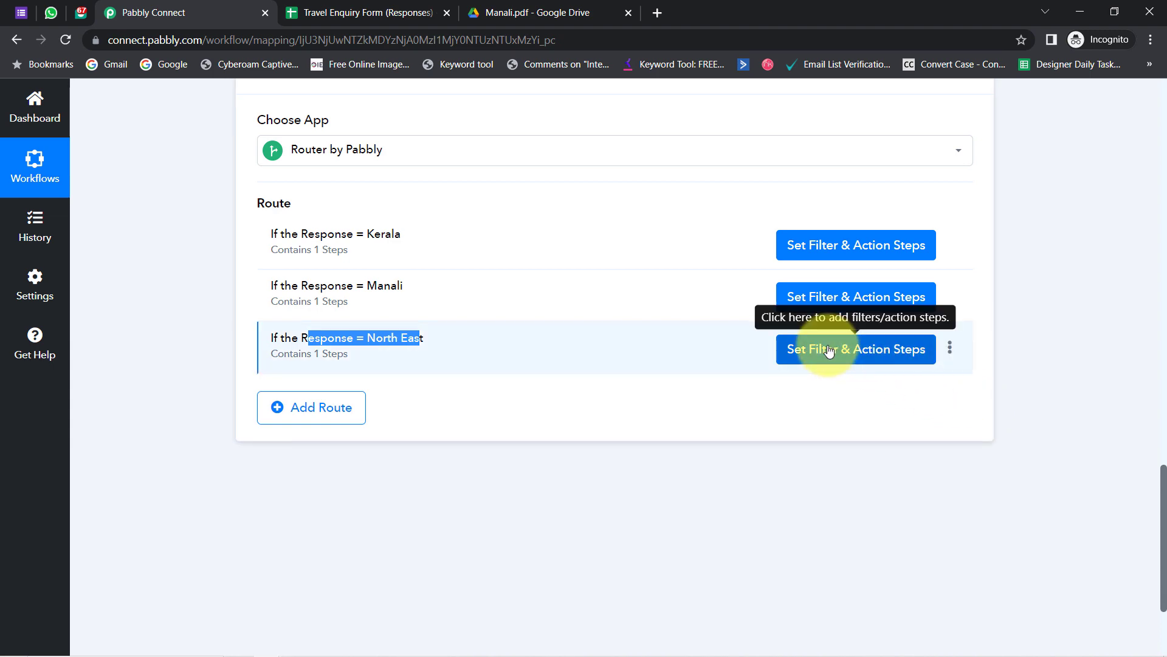
left_click(829, 352)
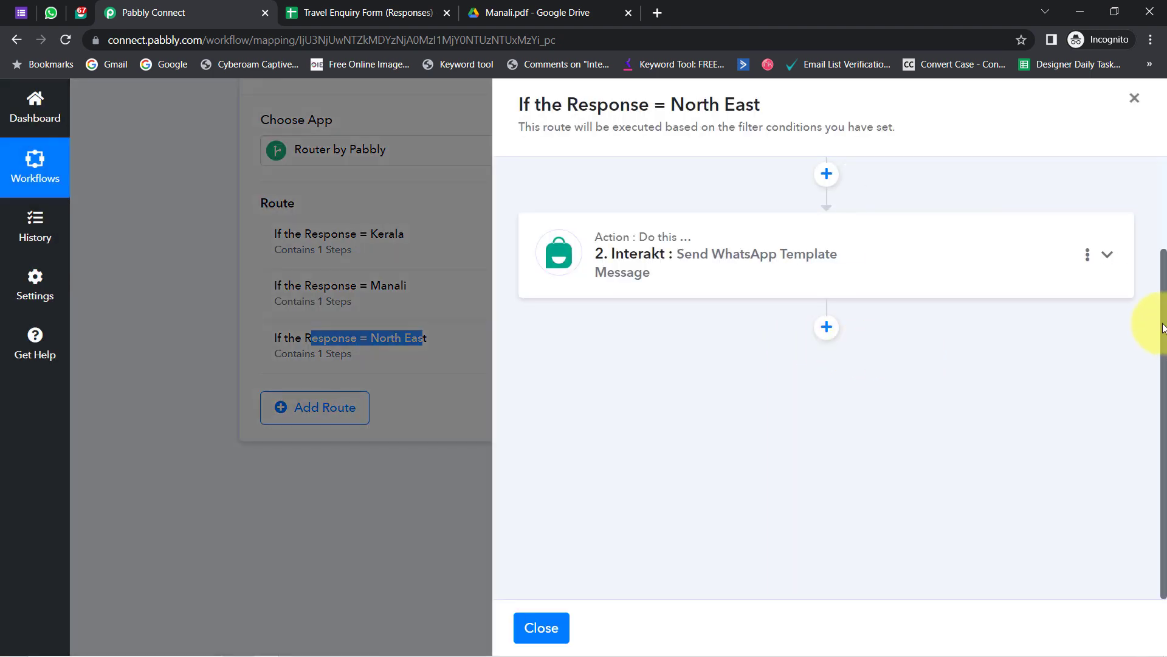
left_click_drag(1163, 317, 1163, 162)
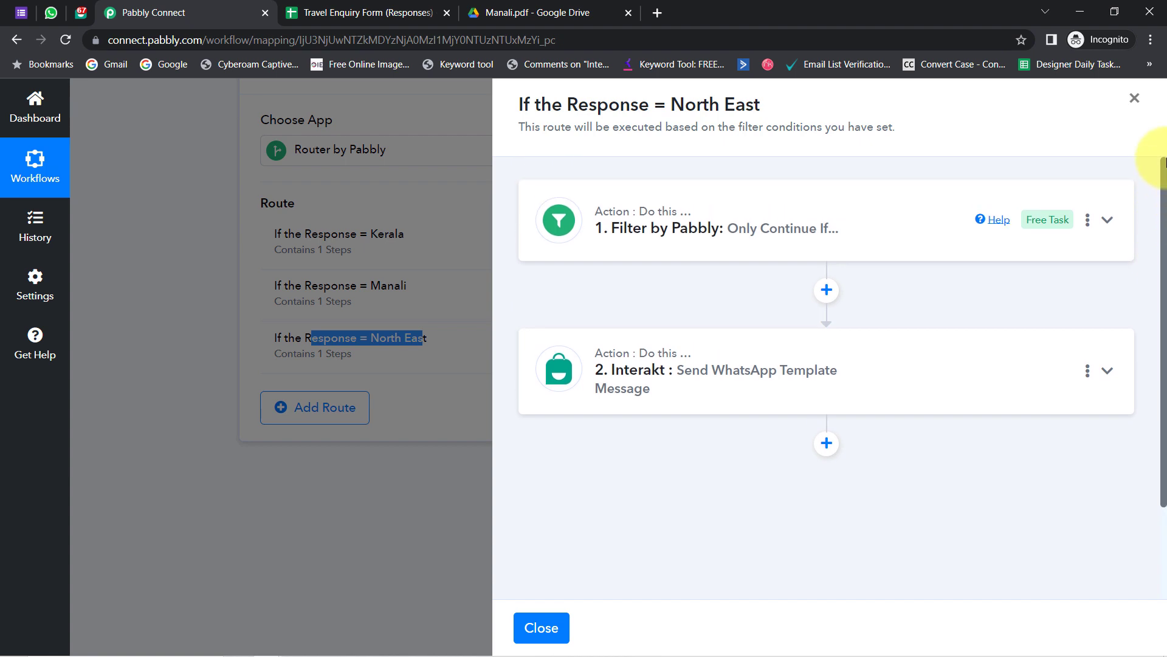
left_click(785, 228)
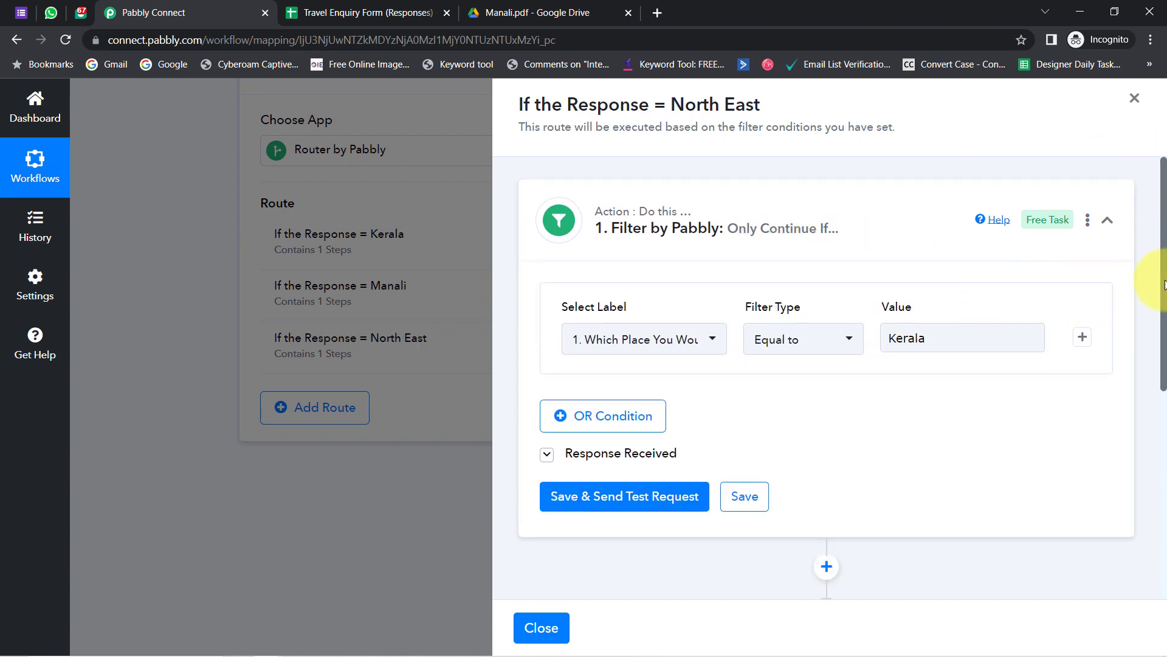
left_click_drag(1164, 285, 1164, 296)
- Replace the filter value Kerala with North East, then save and send a test request
triple_click(686, 104)
key("ctrl+c")
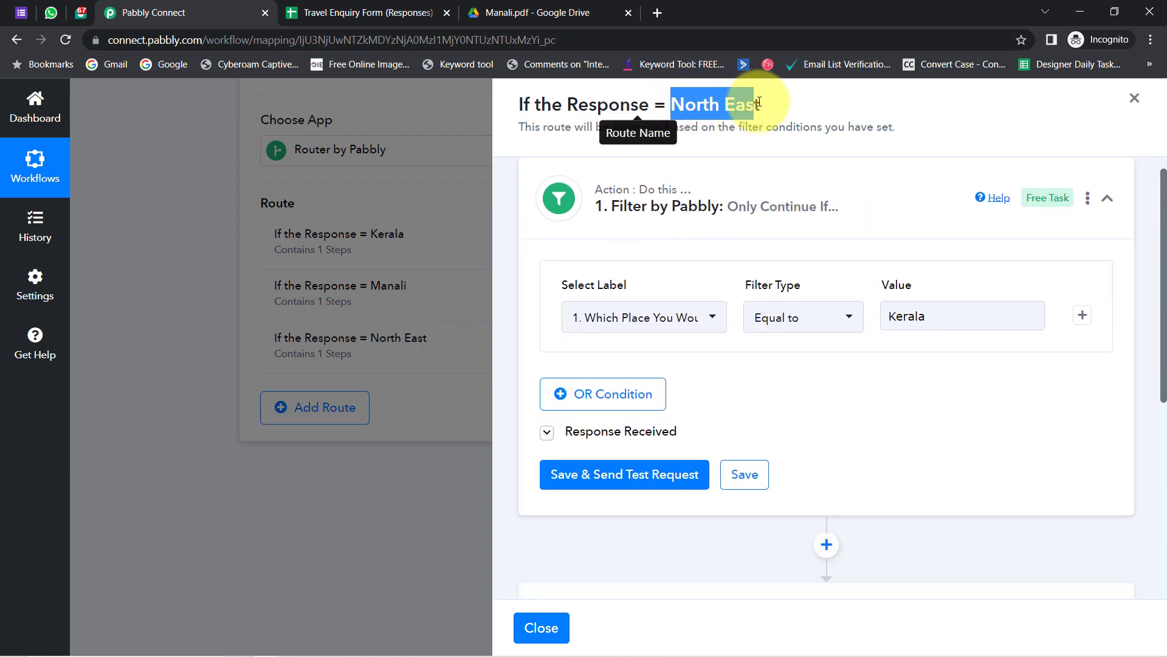
left_click(905, 323)
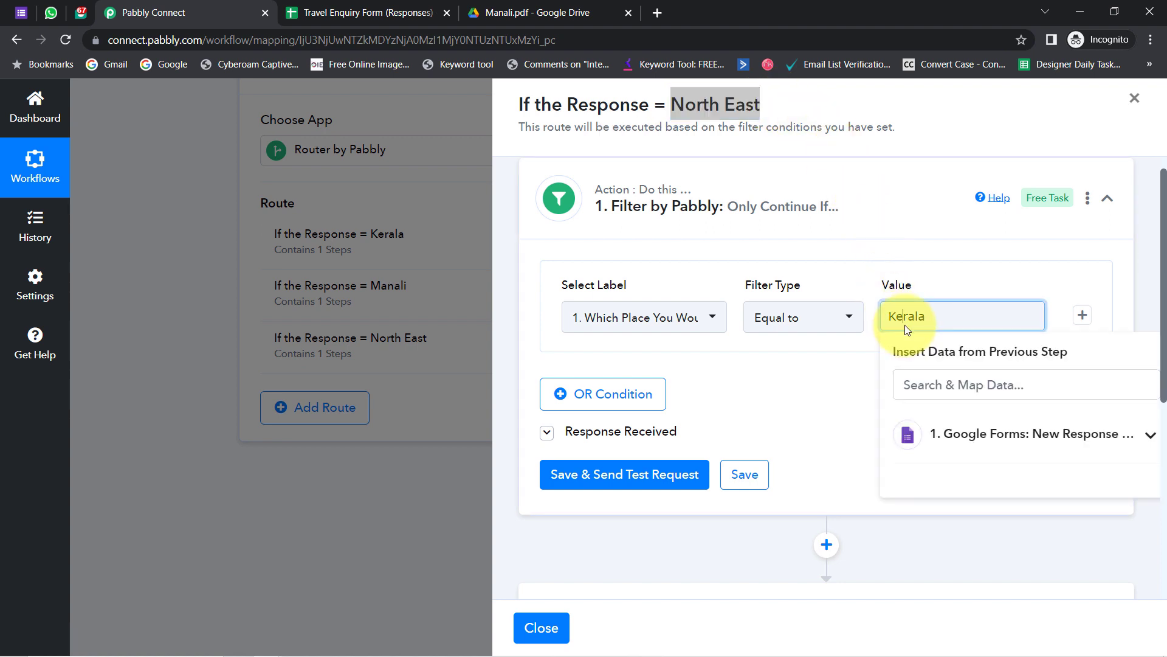
key("ctrl+v")
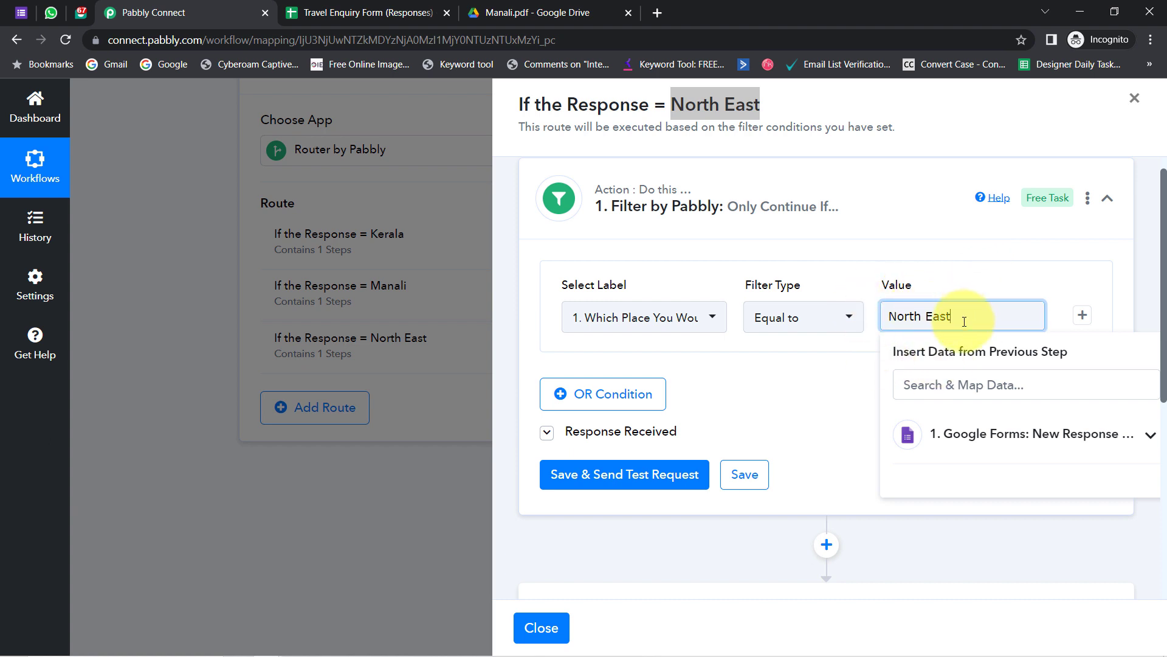
left_click_drag(962, 315, 859, 324)
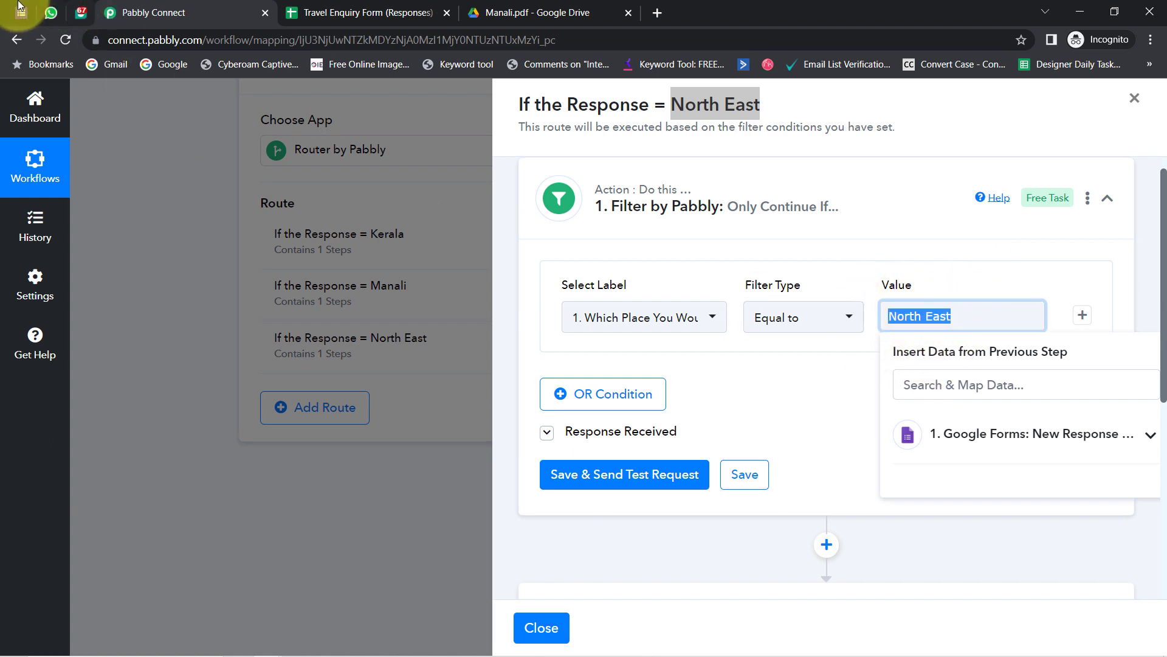
left_click(21, 12)
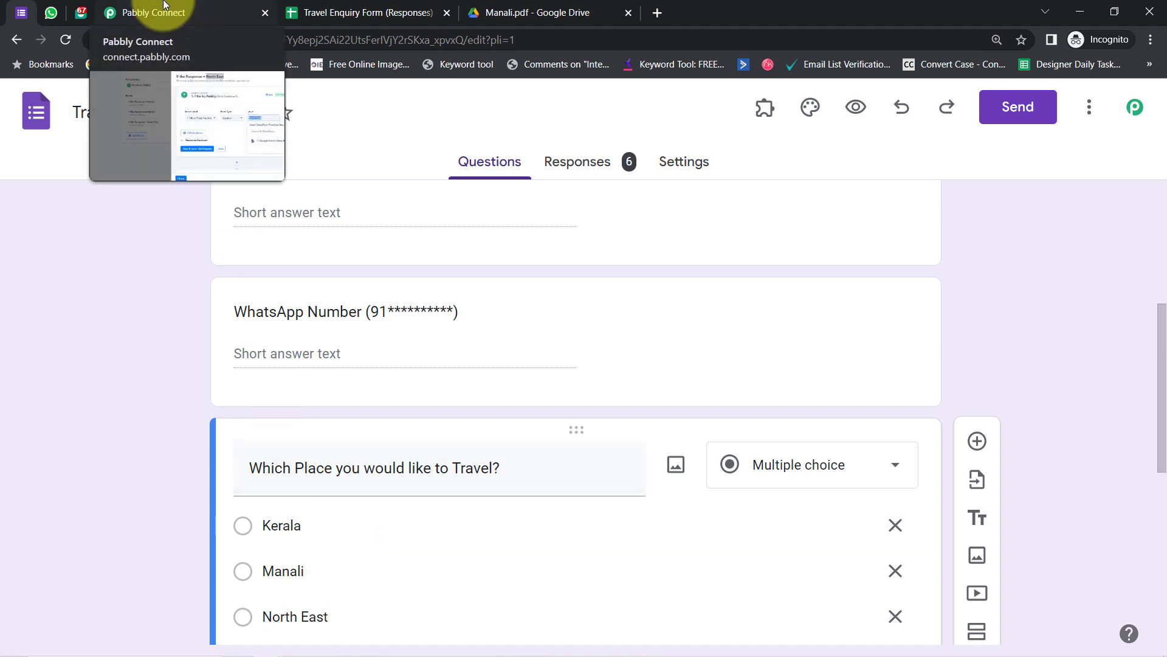
left_click(163, 8)
left_click(611, 474)
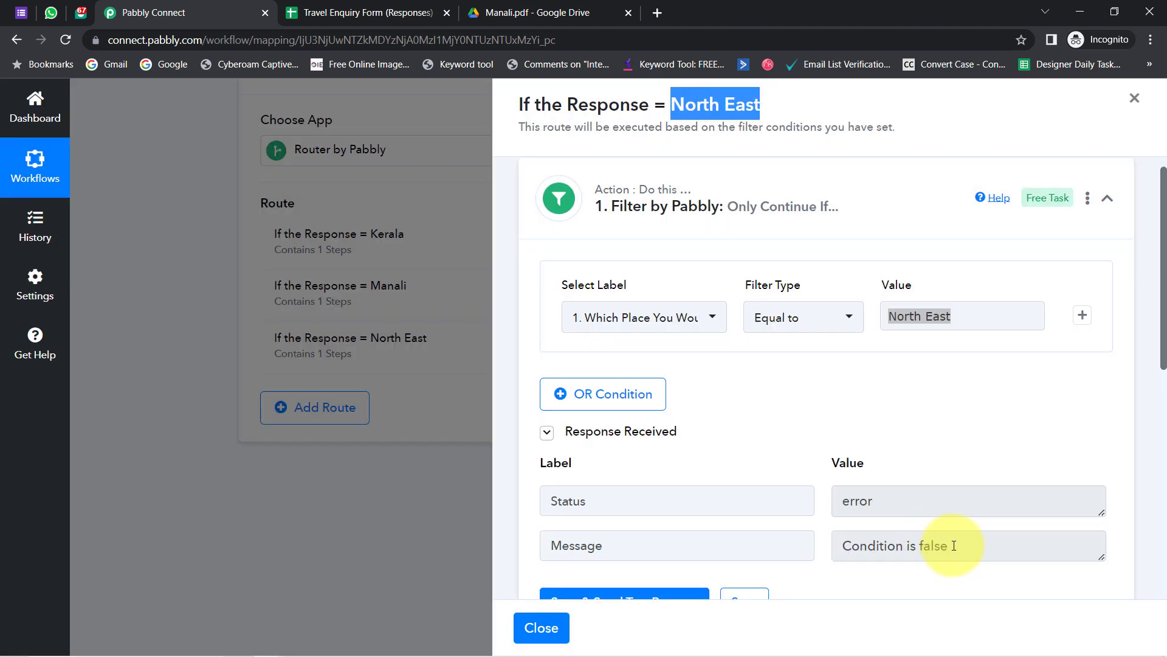
left_click(705, 108)
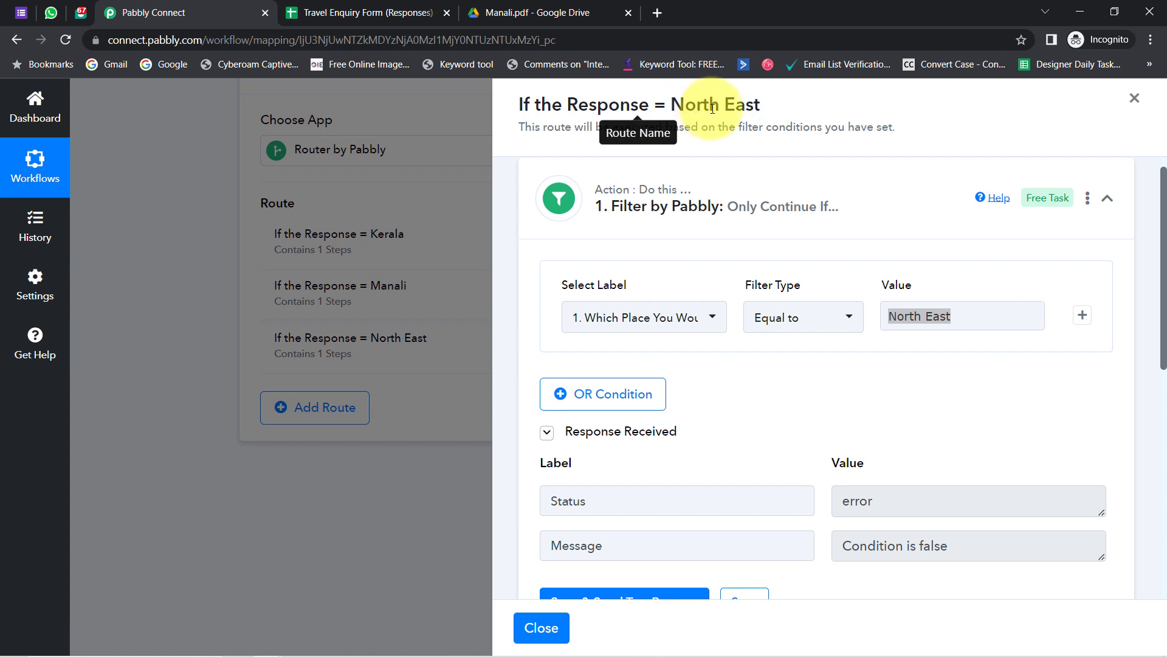
left_click_drag(1155, 237, 1153, 380)
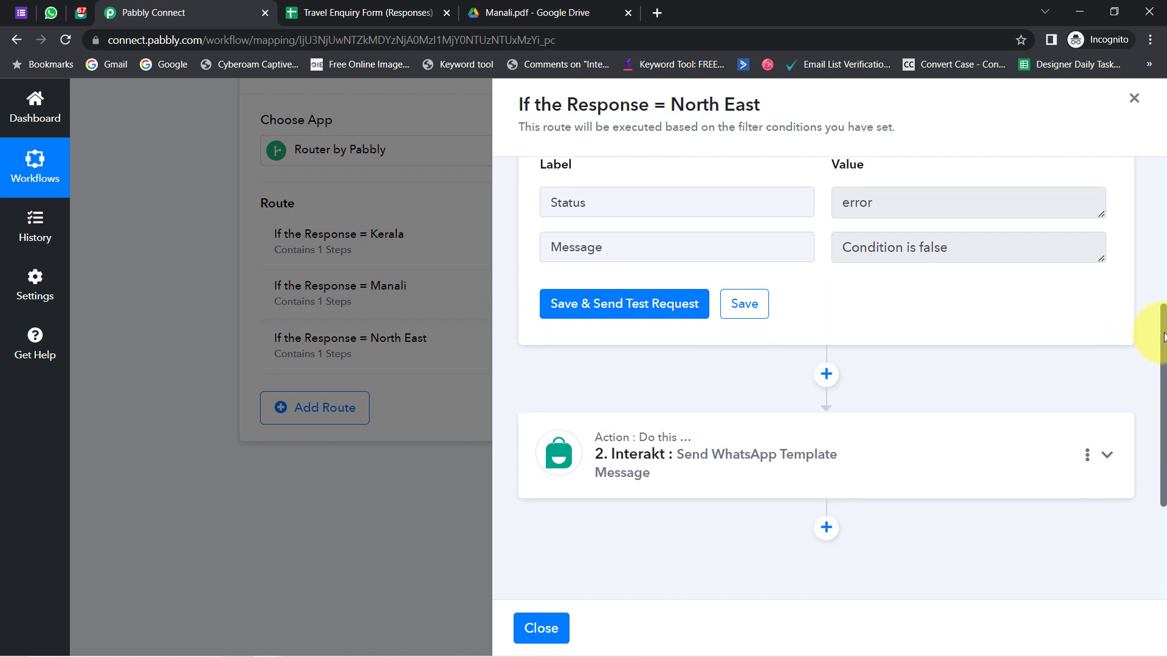
left_click_drag(1164, 337, 1151, 412)
- Delete the old brochure link from the Interakt step's Header Value
left_click(638, 298)
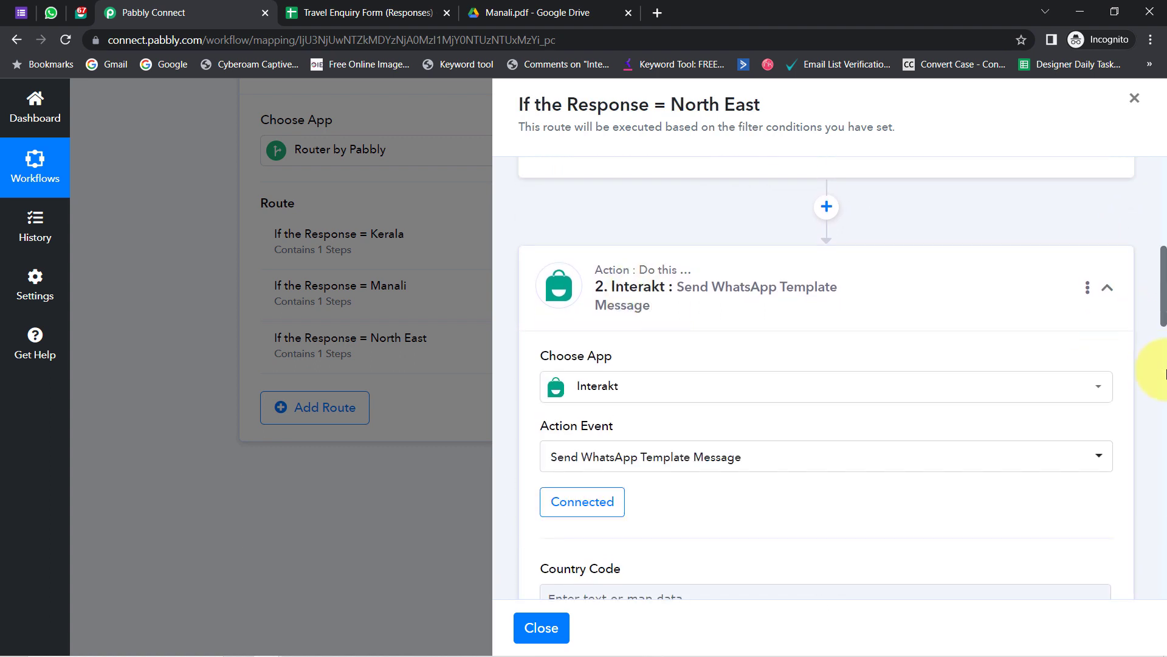
left_click_drag(1162, 319, 1149, 473)
triple_click(845, 270)
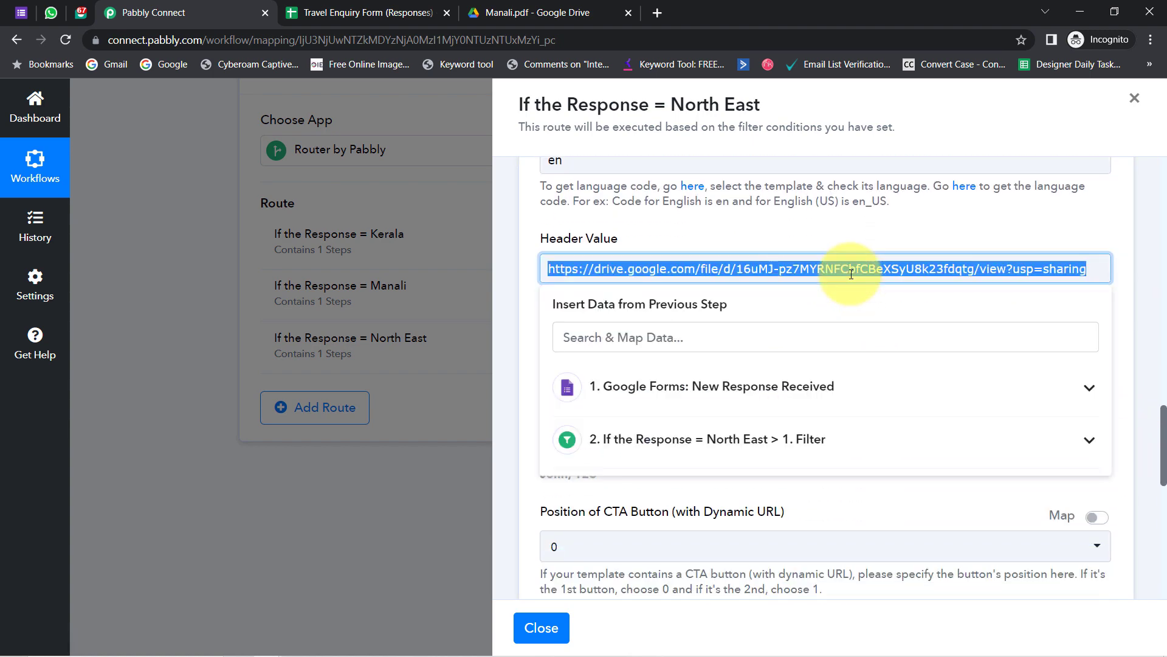
key("BackSpace")
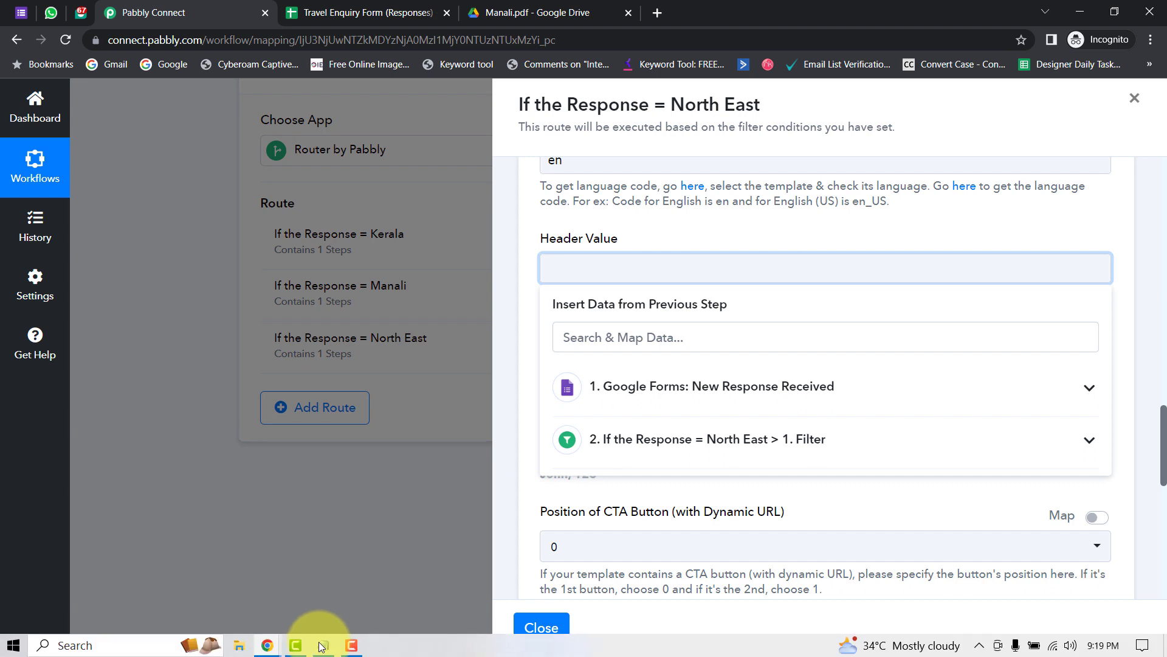
- Copy the North East brochure link from Notepad and load it in a new browser tab
left_click(325, 644)
left_click(699, 481)
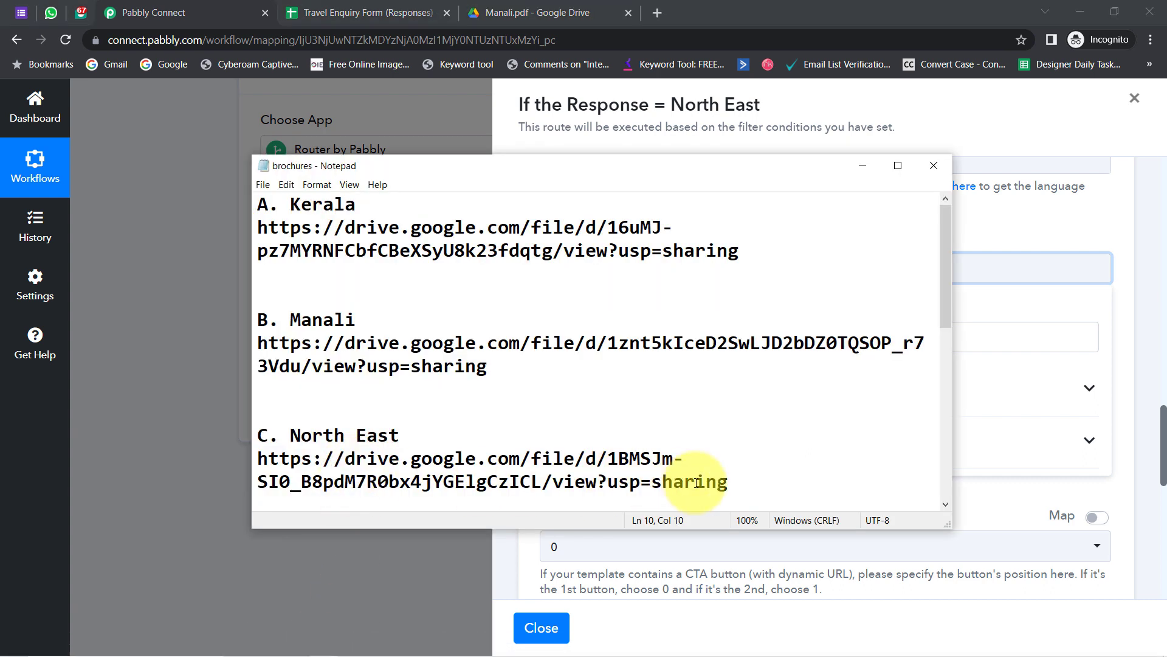
left_click(738, 476)
left_click_drag(738, 476, 193, 464)
key("ctrl+c")
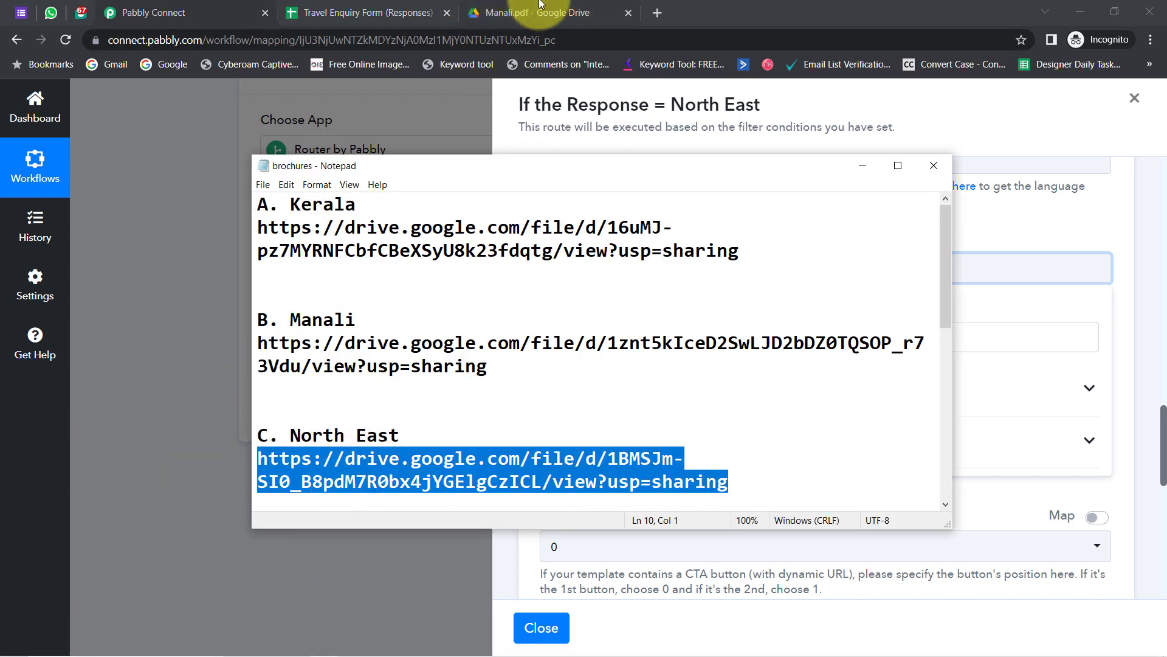
left_click(657, 12)
key("ctrl+v")
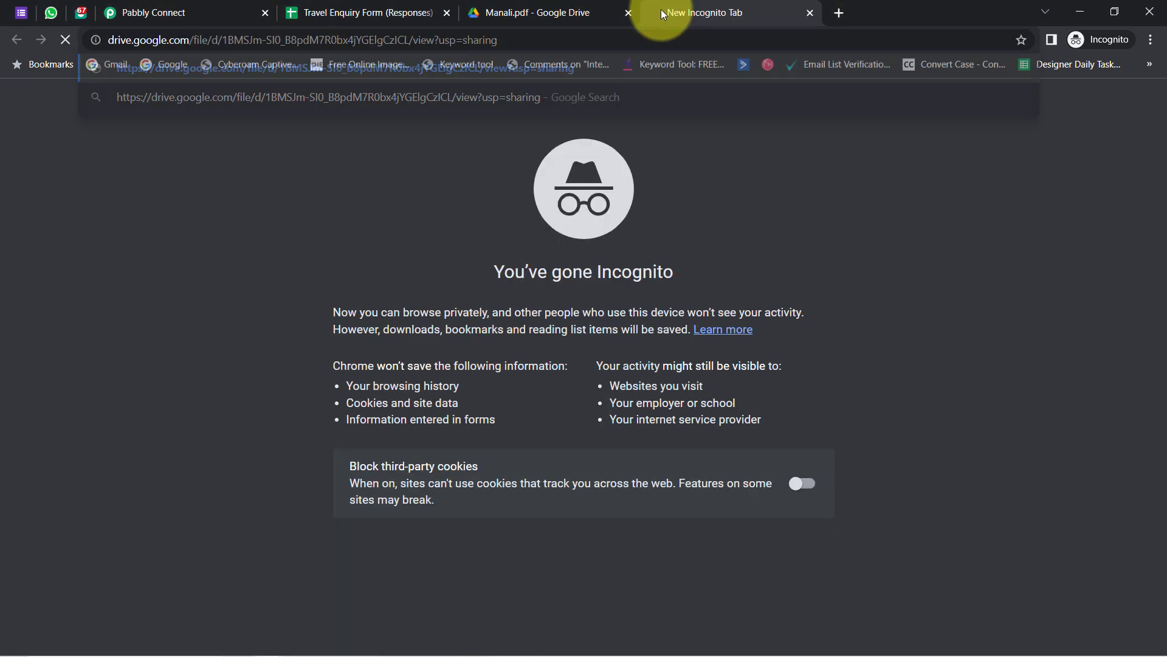
key("Return")
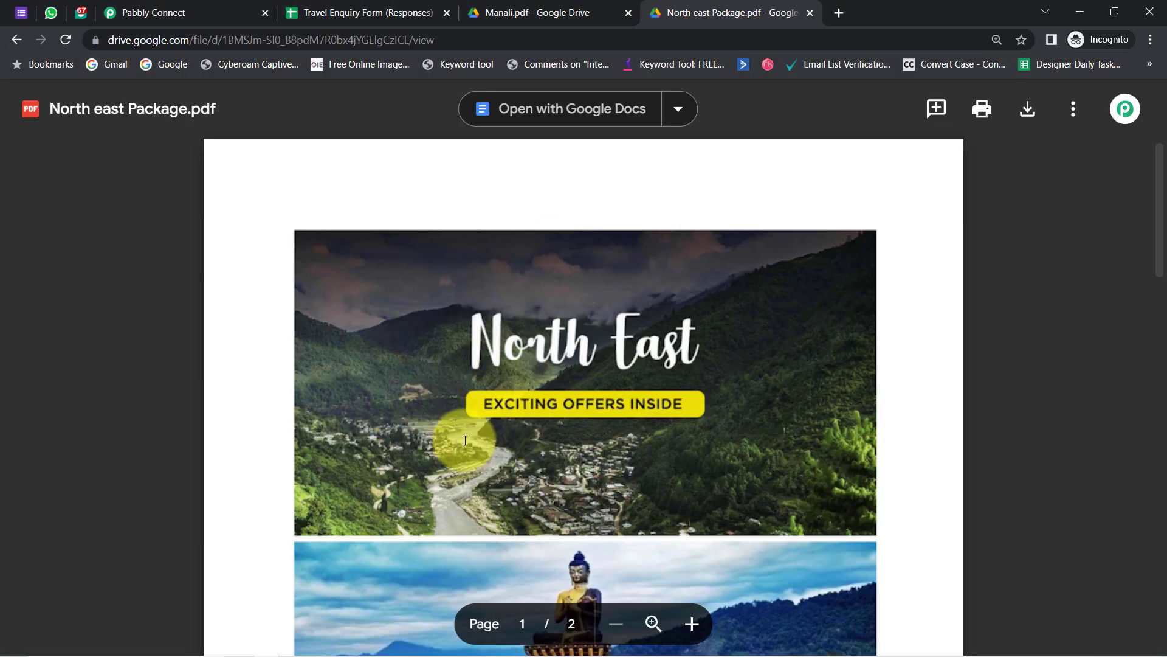
- Copy the shareable link of North east Package.pdf from its Share dialog
left_click(1073, 111)
left_click(888, 151)
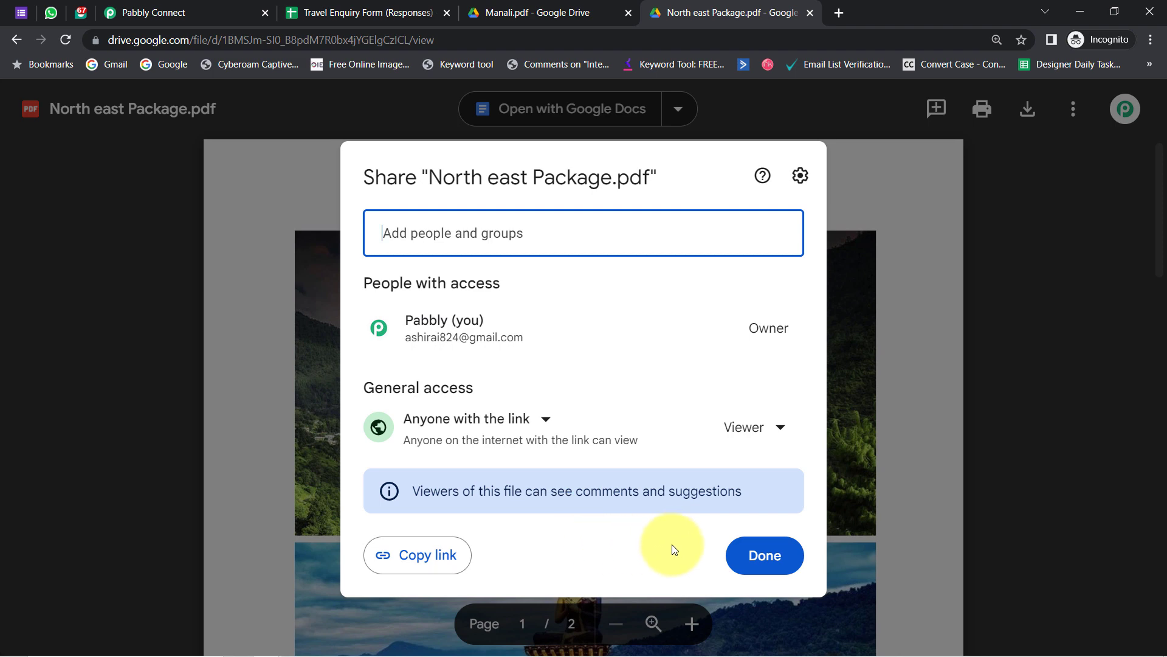
left_click(439, 556)
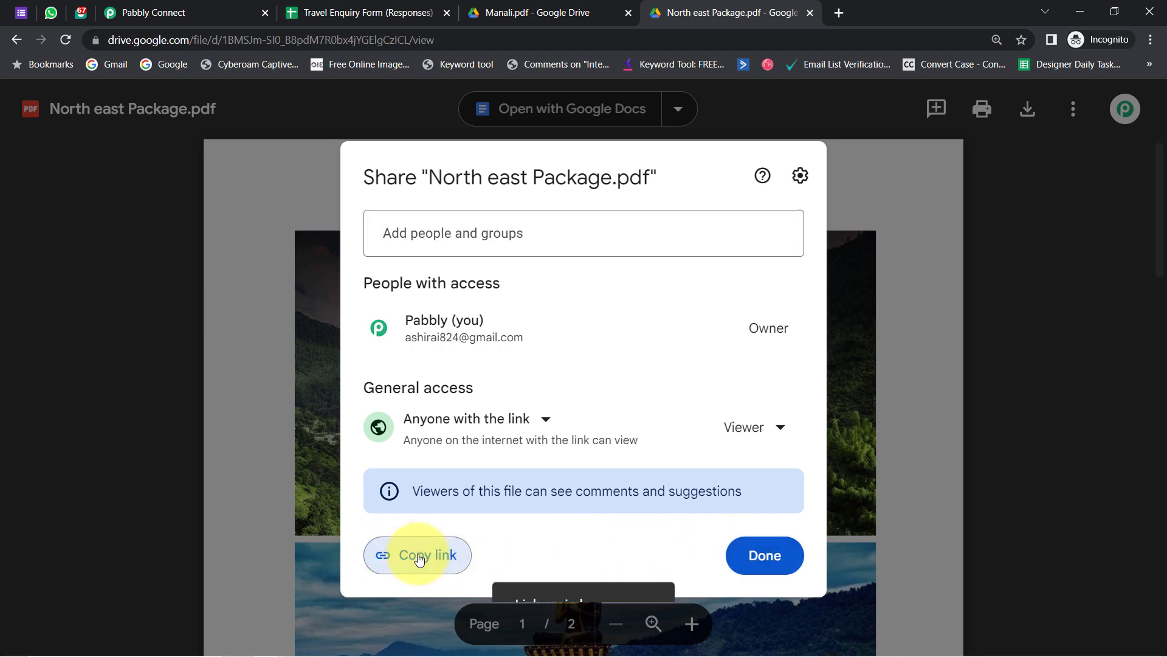
- Compare the copied link's file ID in a new tab, then return to the empty Header Value
left_click(839, 13)
key("ctrl+v")
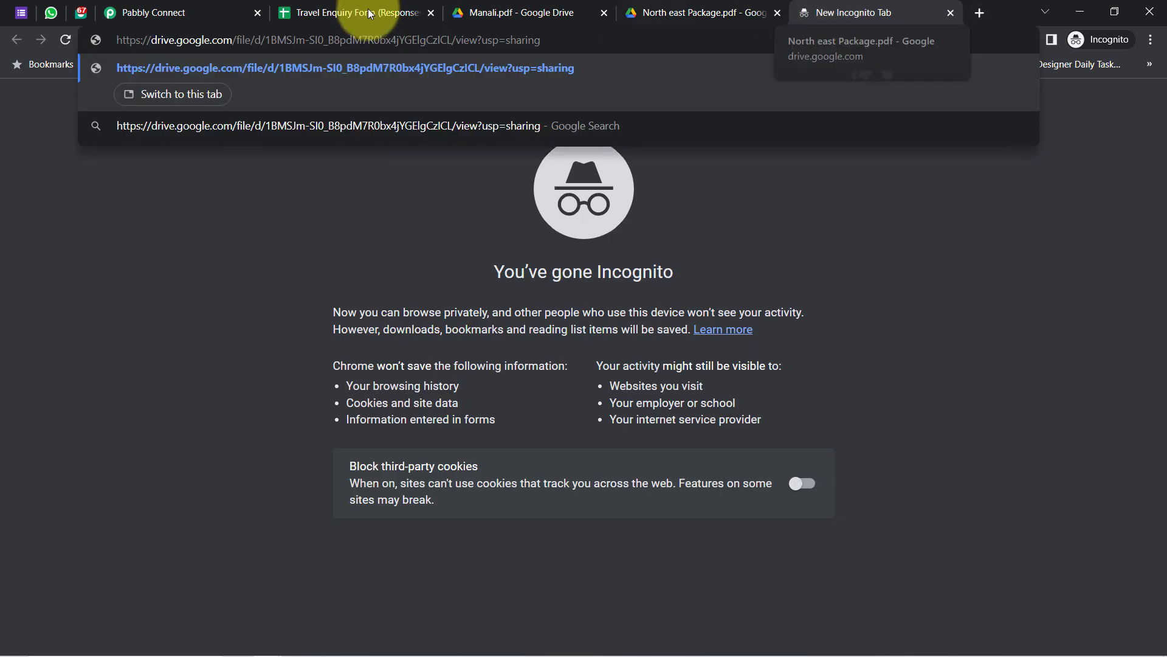
left_click_drag(426, 40, 216, 43)
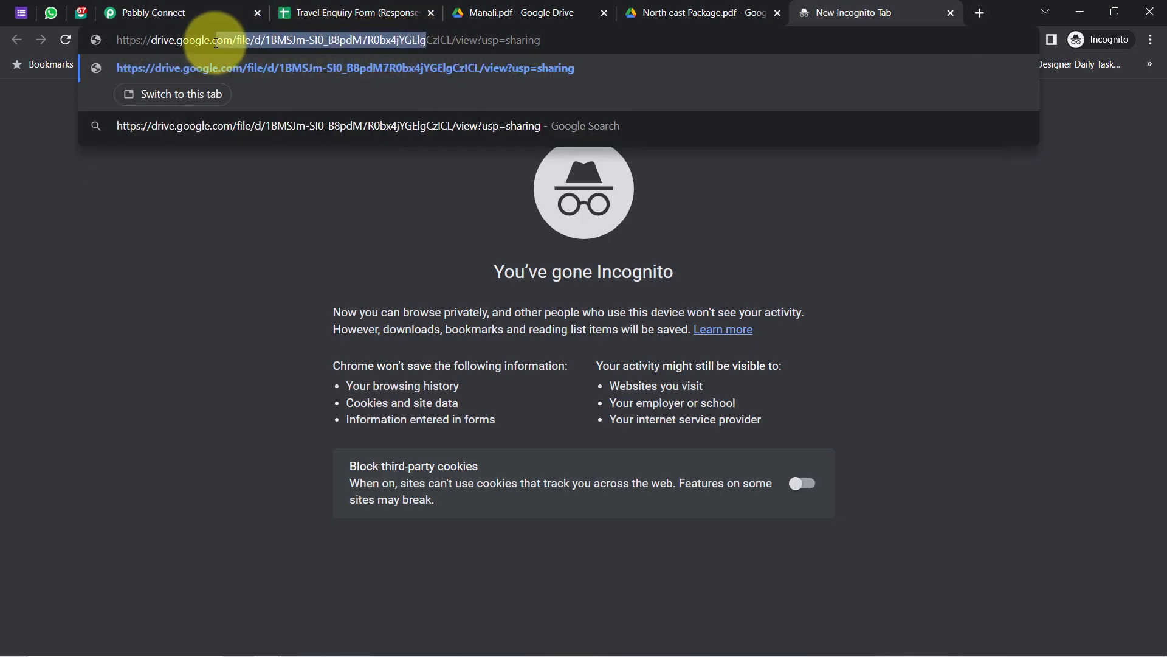
left_click(201, 14)
left_click(599, 259)
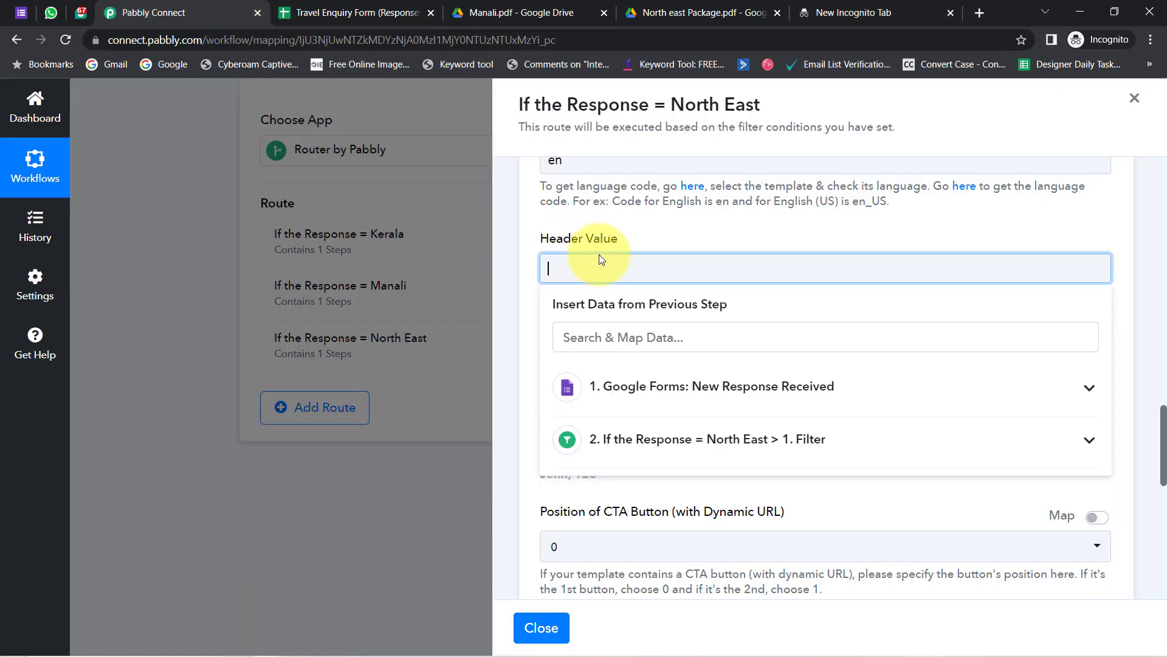
- Paste the North East Drive link into Header Value and save with a test request
key("ctrl+v")
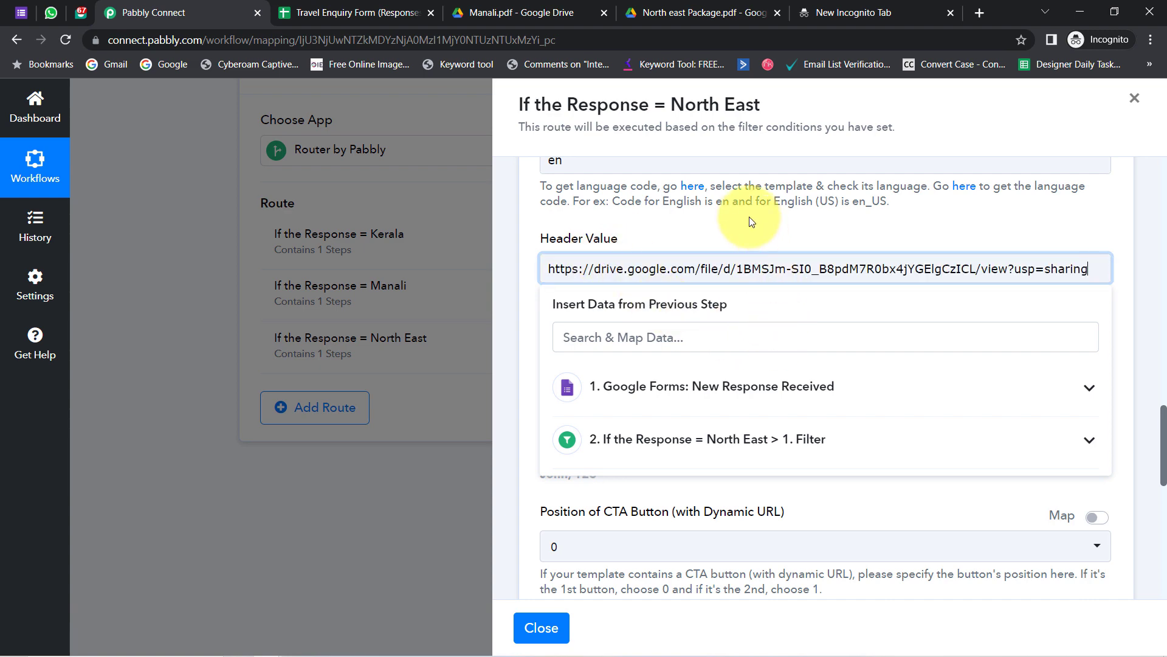
left_click(749, 218)
scroll(1163, 474, "down", 7)
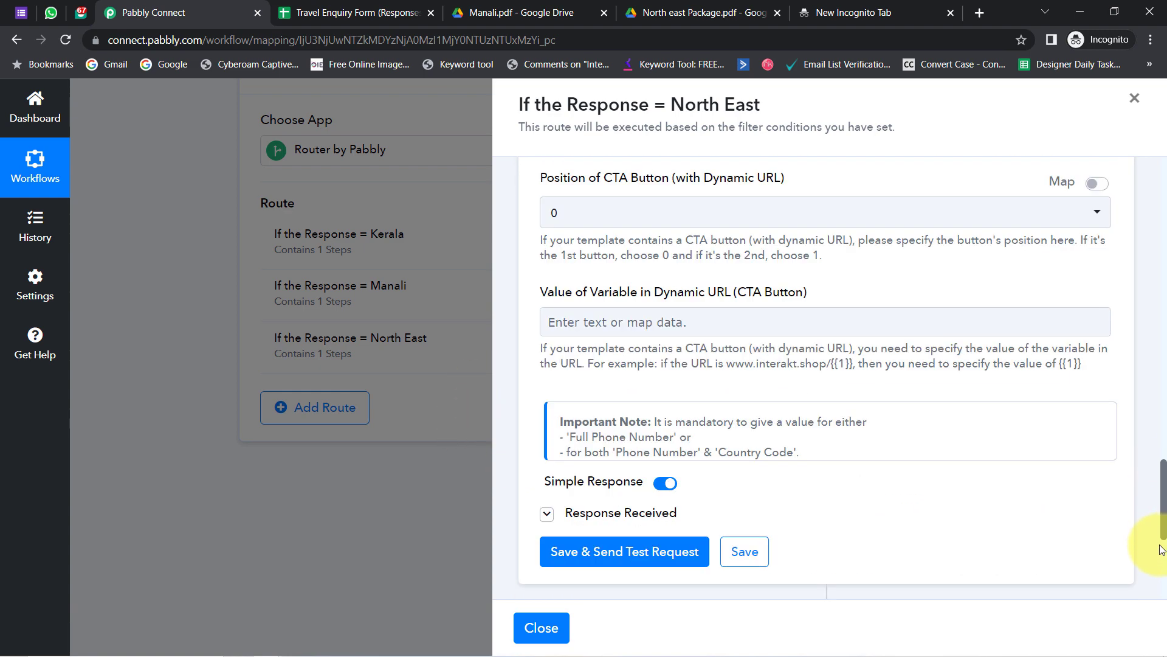
left_click(606, 446)
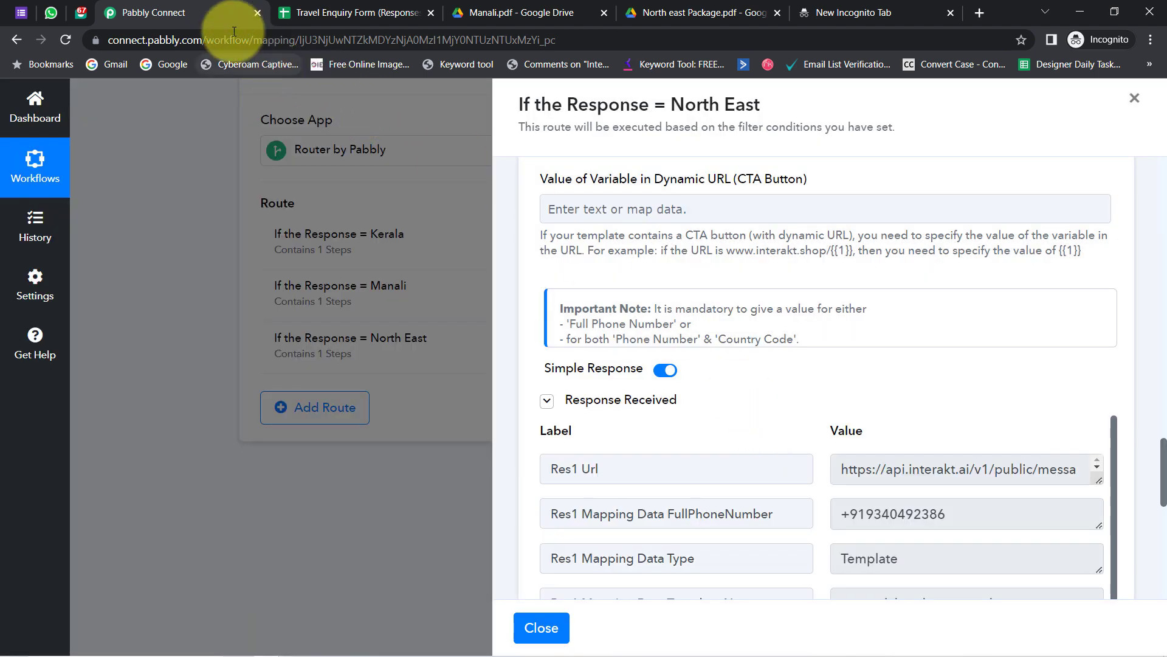
mouse_move(40, 16)
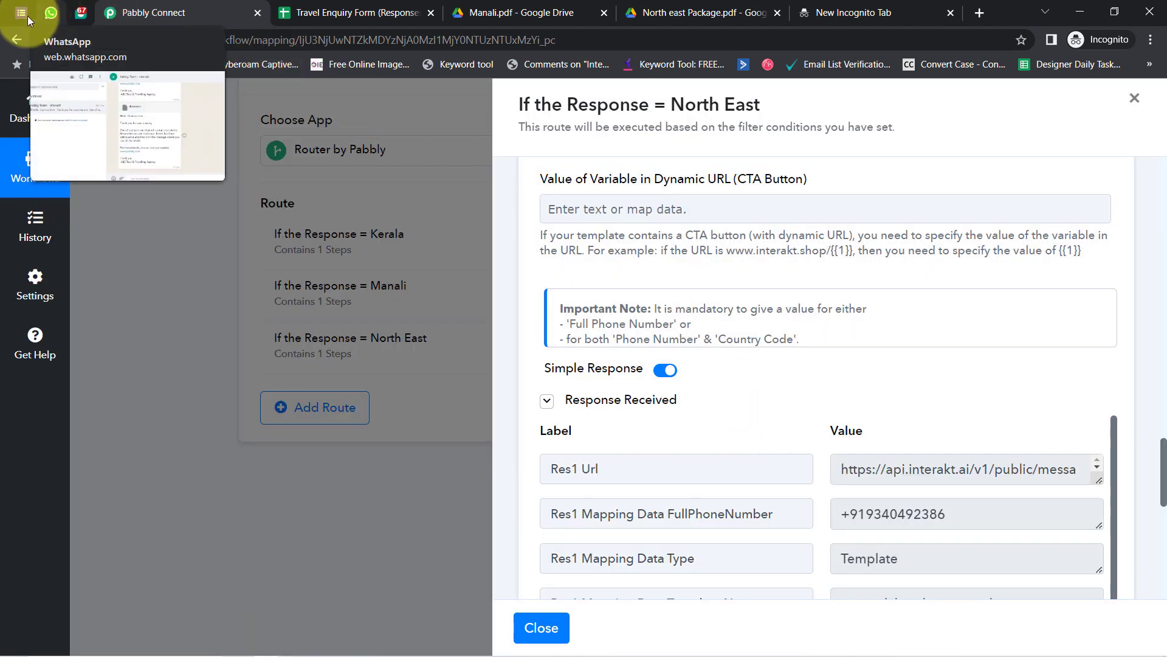
- Read the new test reply in the Pabbly Team - Interakt chat, which still mentions Kerala
left_click(42, 14)
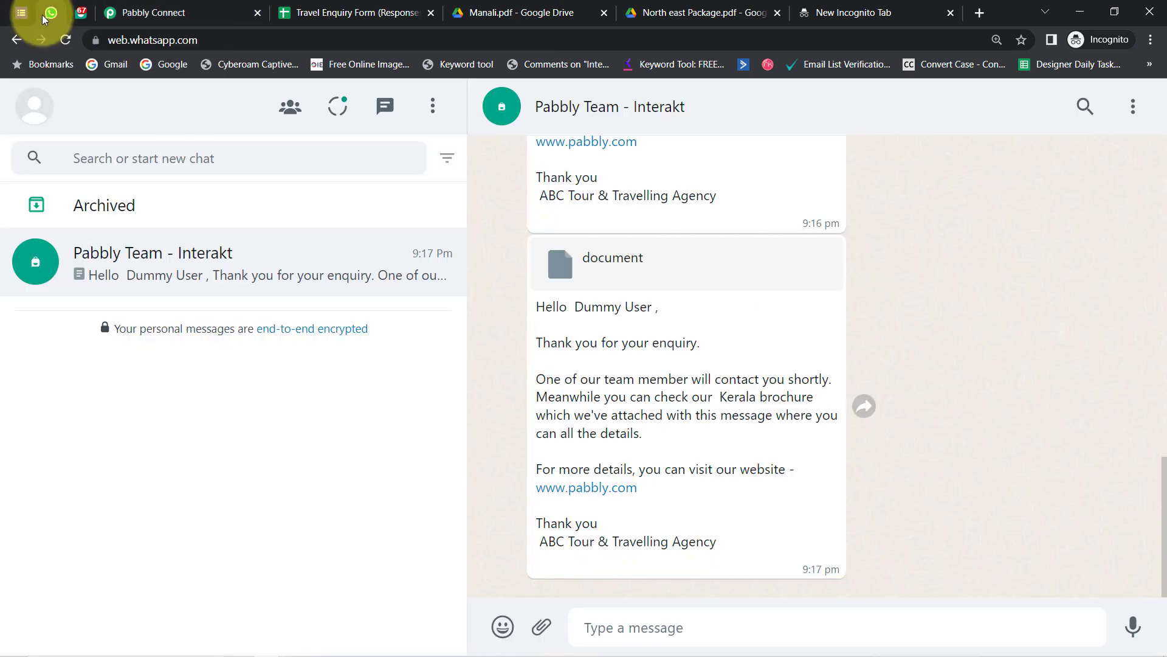
left_click(66, 39)
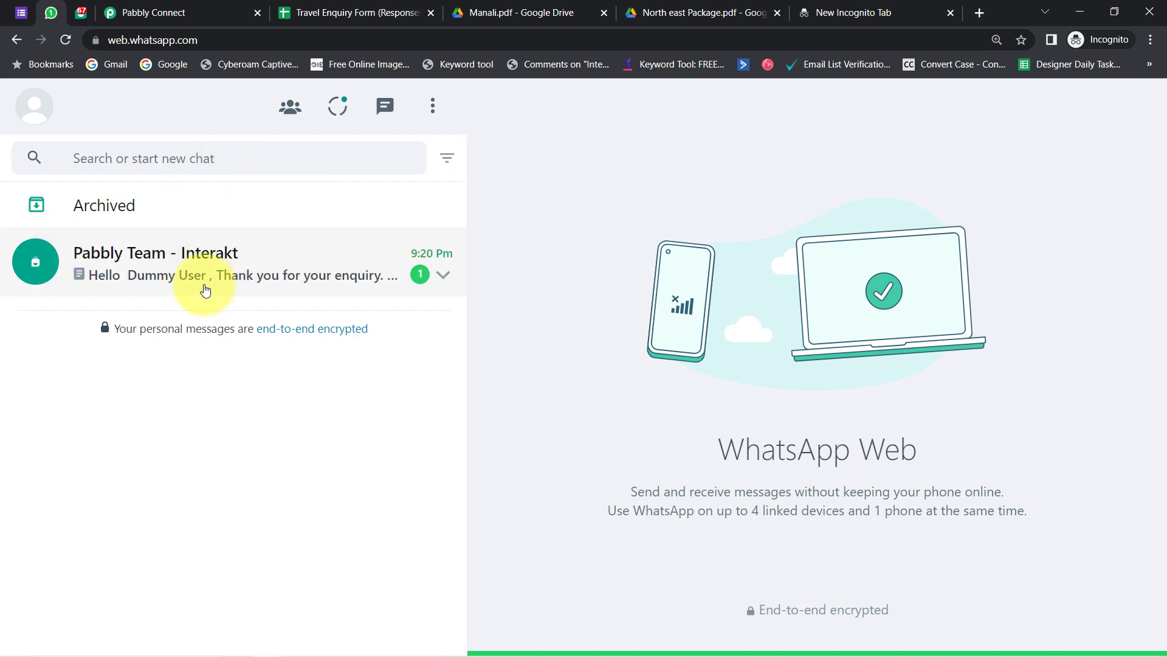
left_click(222, 286)
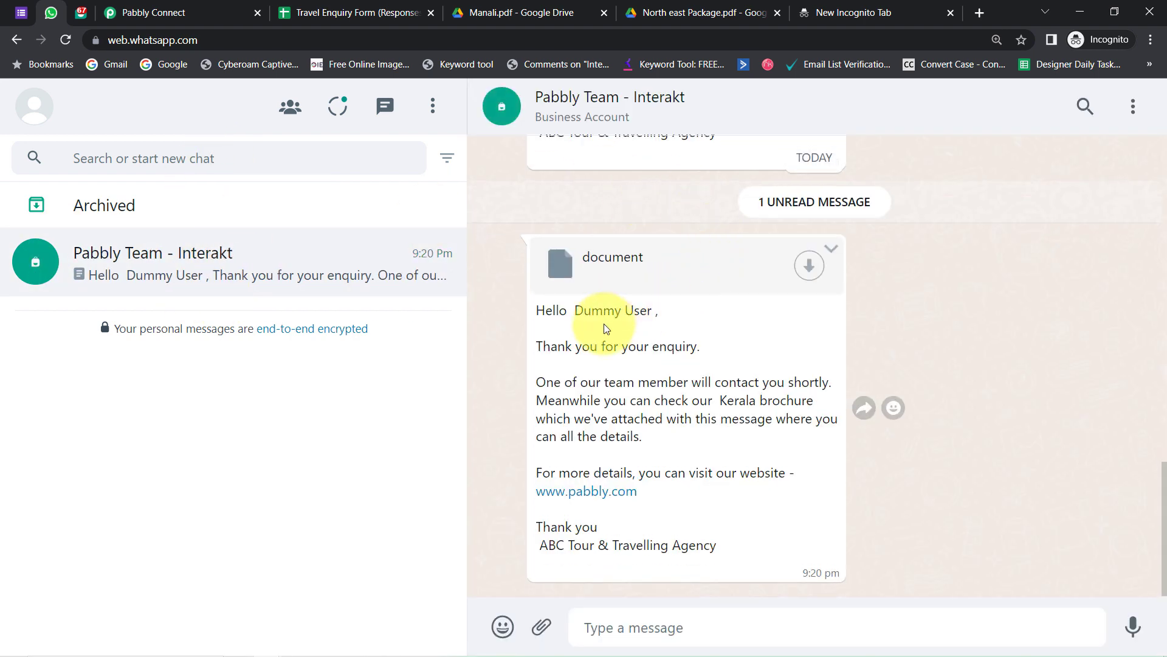
left_click_drag(552, 312, 702, 348)
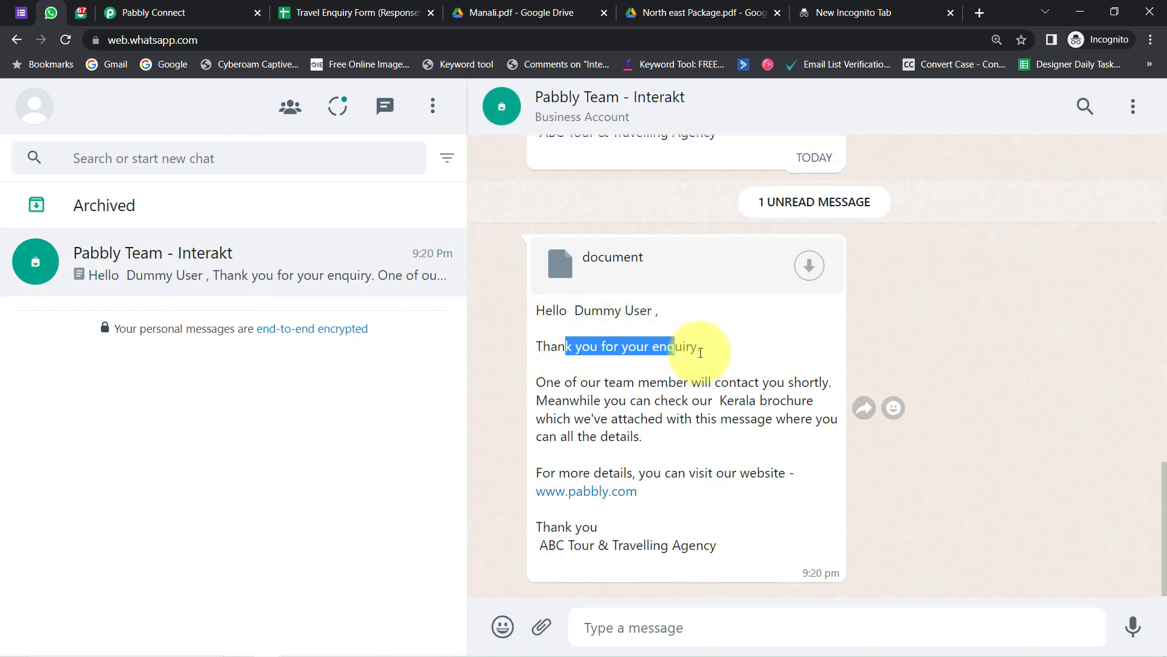
left_click_drag(596, 382, 745, 464)
left_click(602, 407)
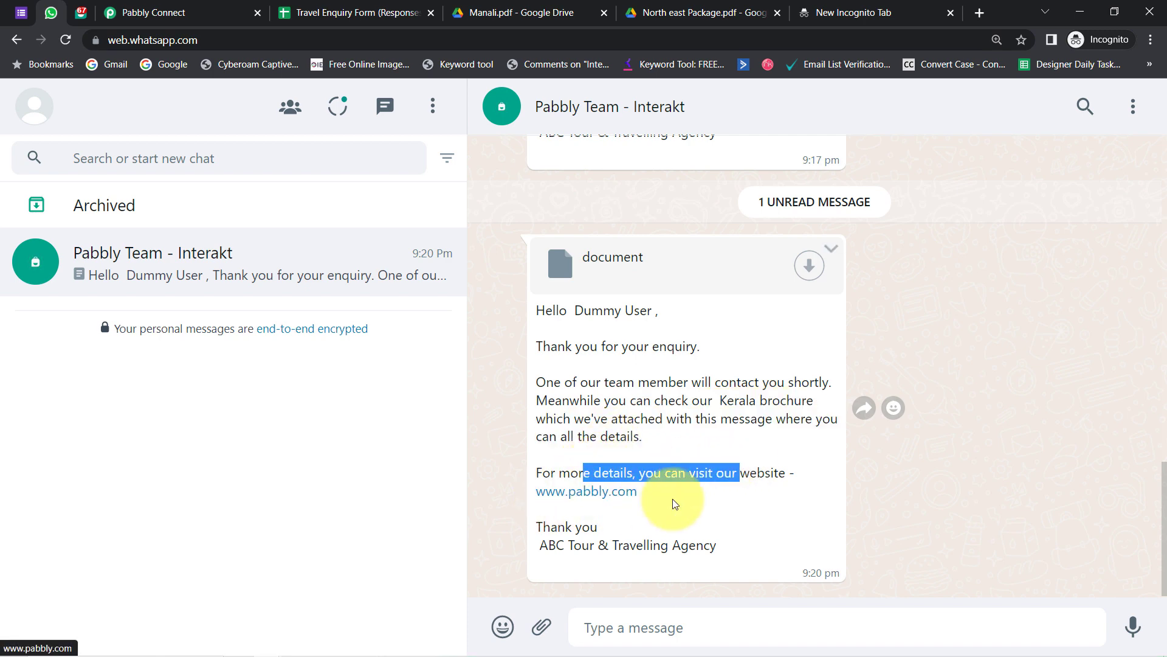
mouse_move(576, 526)
left_mouse_down()
mouse_move(550, 559)
mouse_move(563, 547)
mouse_move(729, 550)
left_mouse_up()
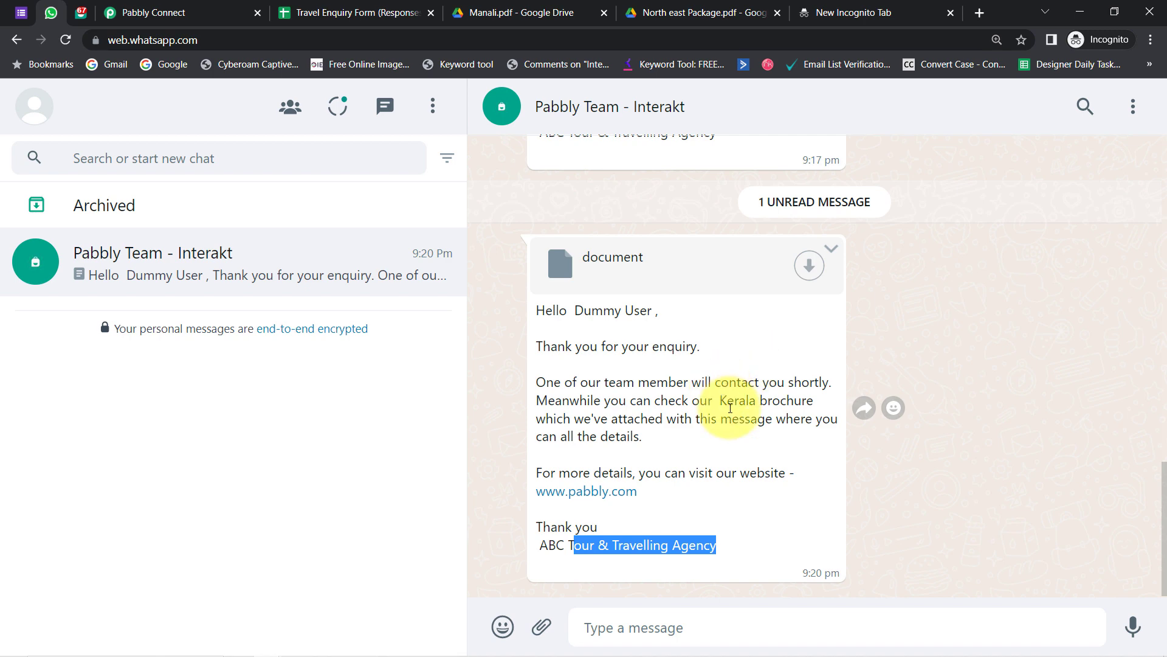
left_click(738, 400)
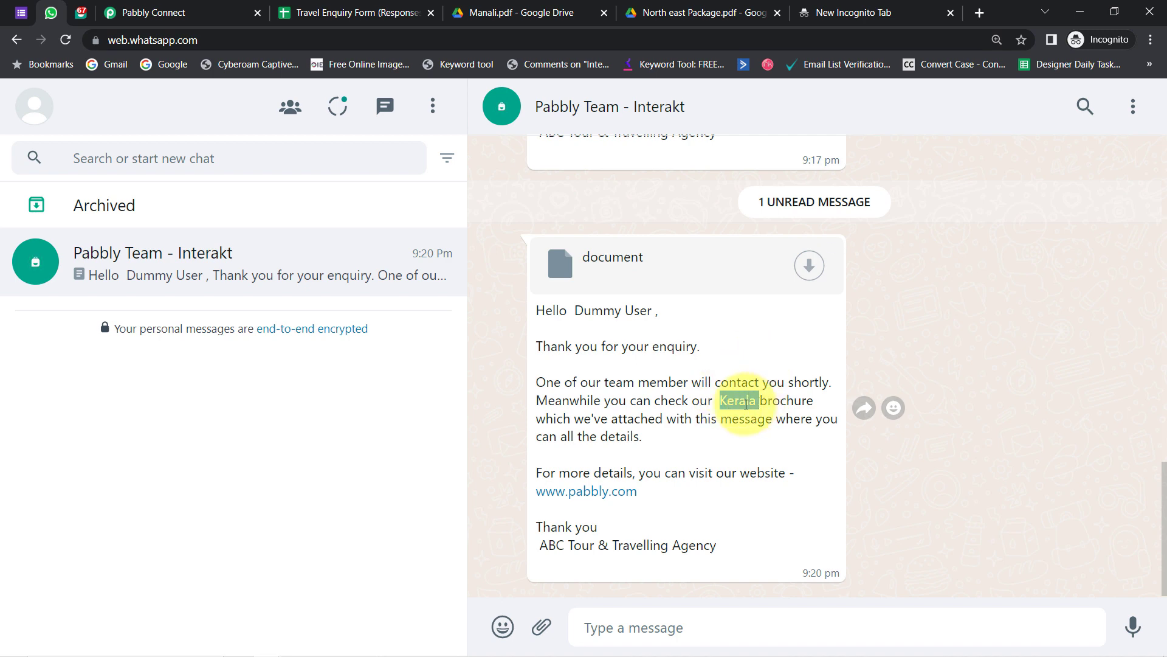
left_click_drag(712, 401, 762, 401)
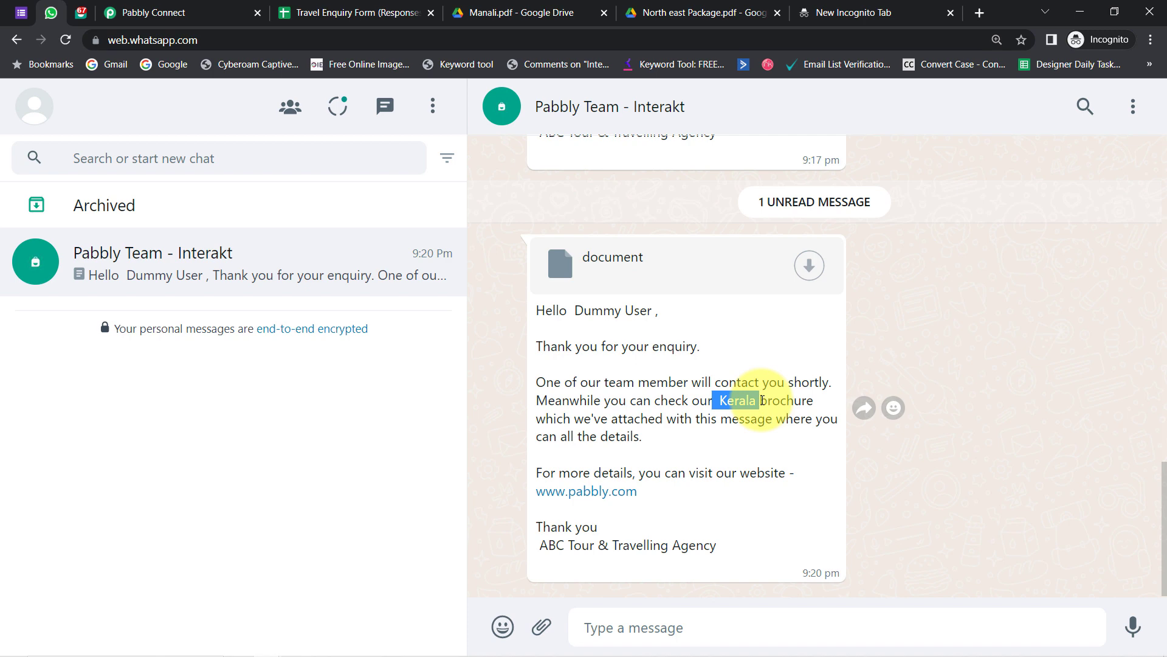
left_click(163, 8)
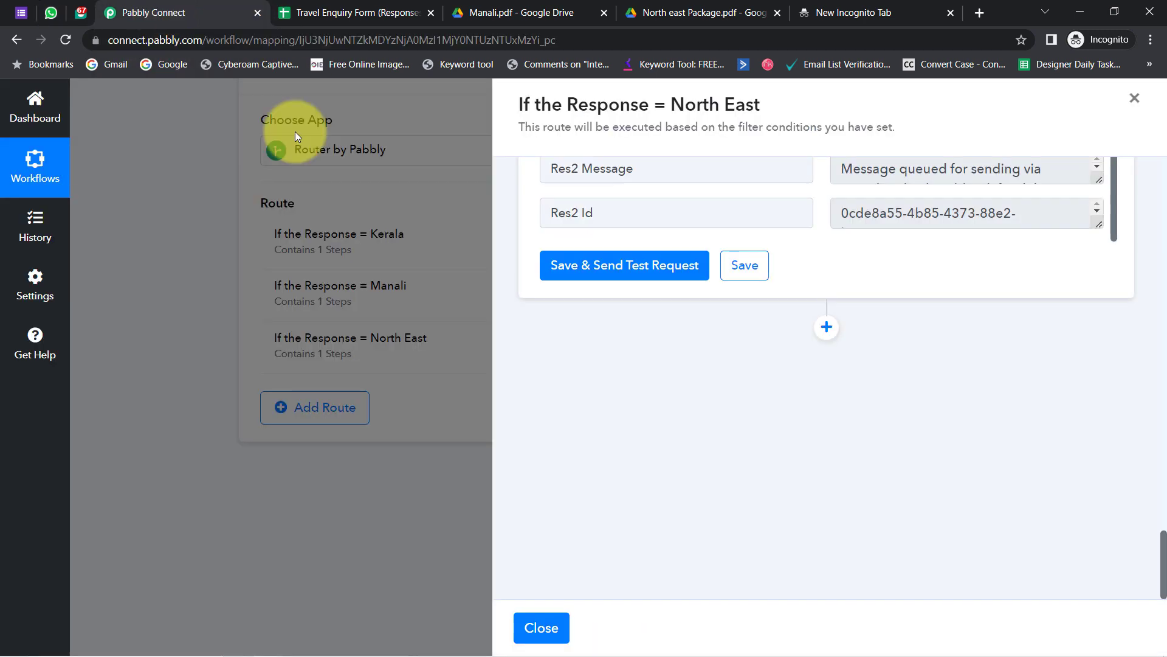
- Inspect the North East route's Header Value link and Body Variable Values, then return to WhatsApp
left_click_drag(1162, 562, 1149, 399)
left_click(812, 402)
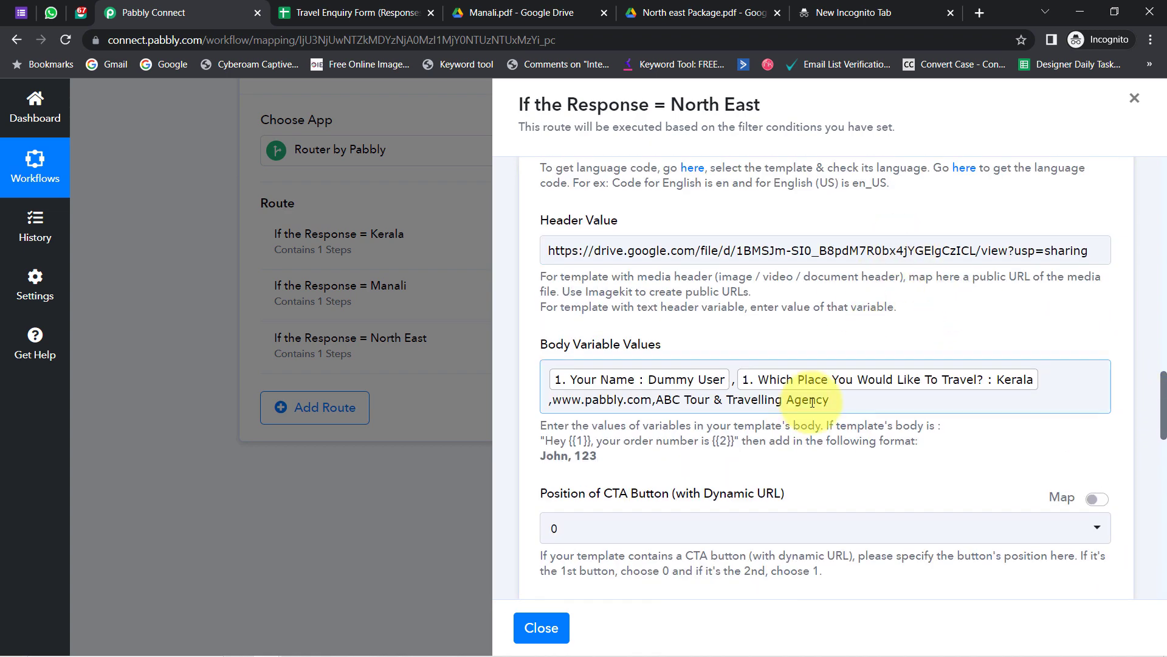
left_click(863, 256)
left_click(863, 322)
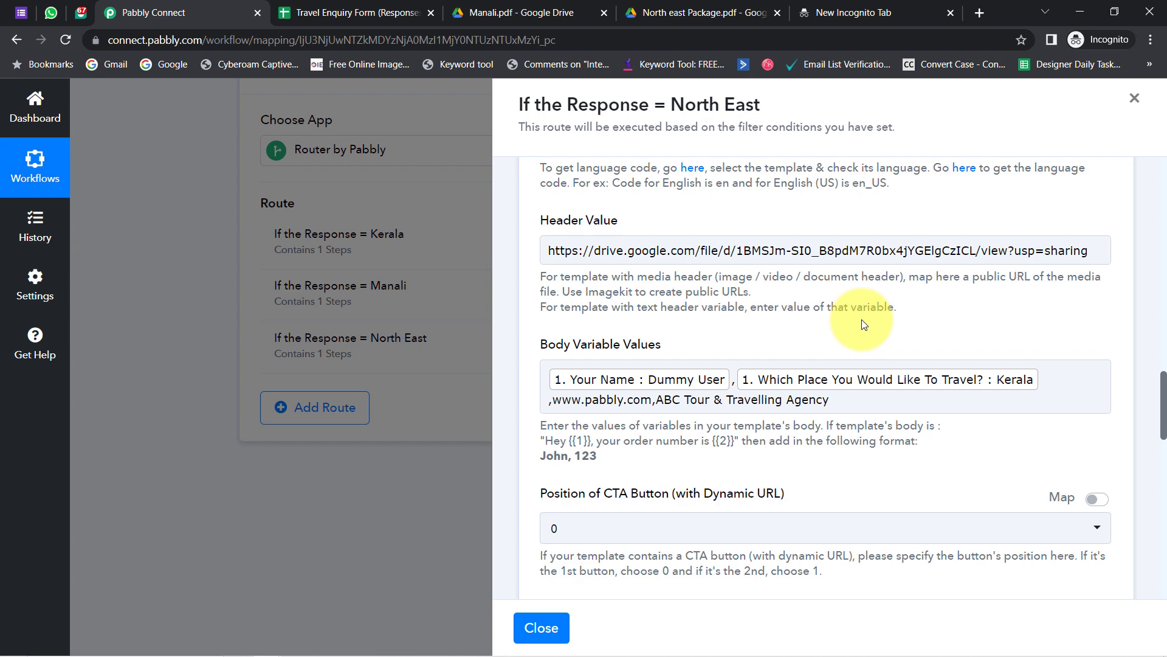
key("ctrl+2")
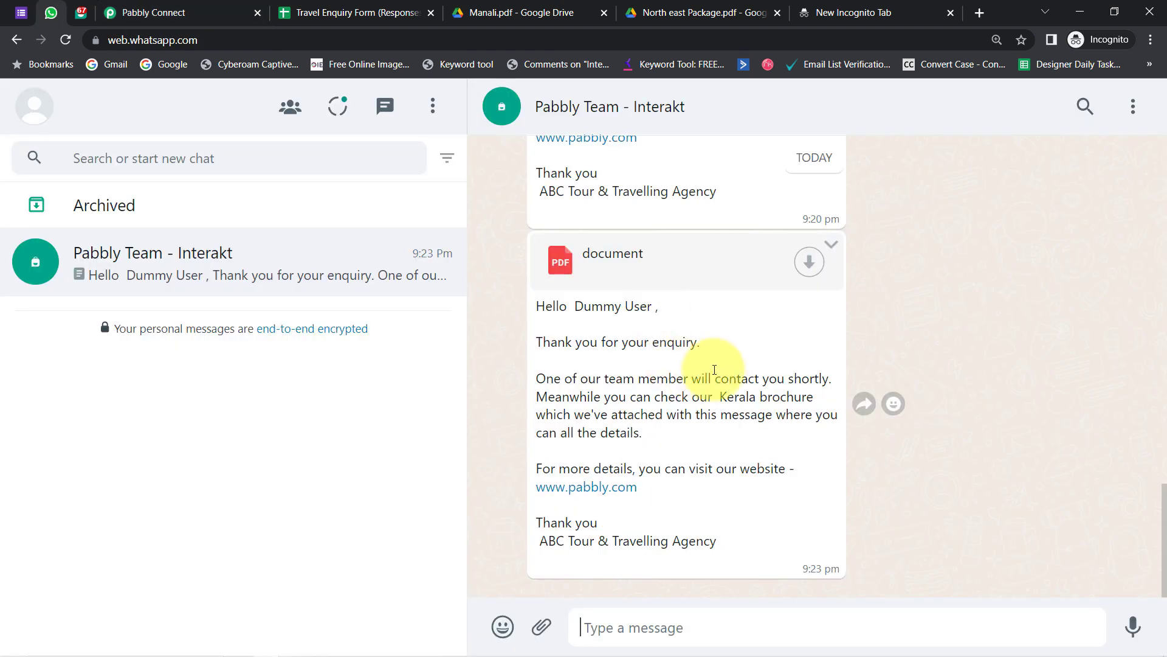
- Download the 9:23 pm document to the Desktop and open document (2).pdf, the North East brochure
left_click(808, 260)
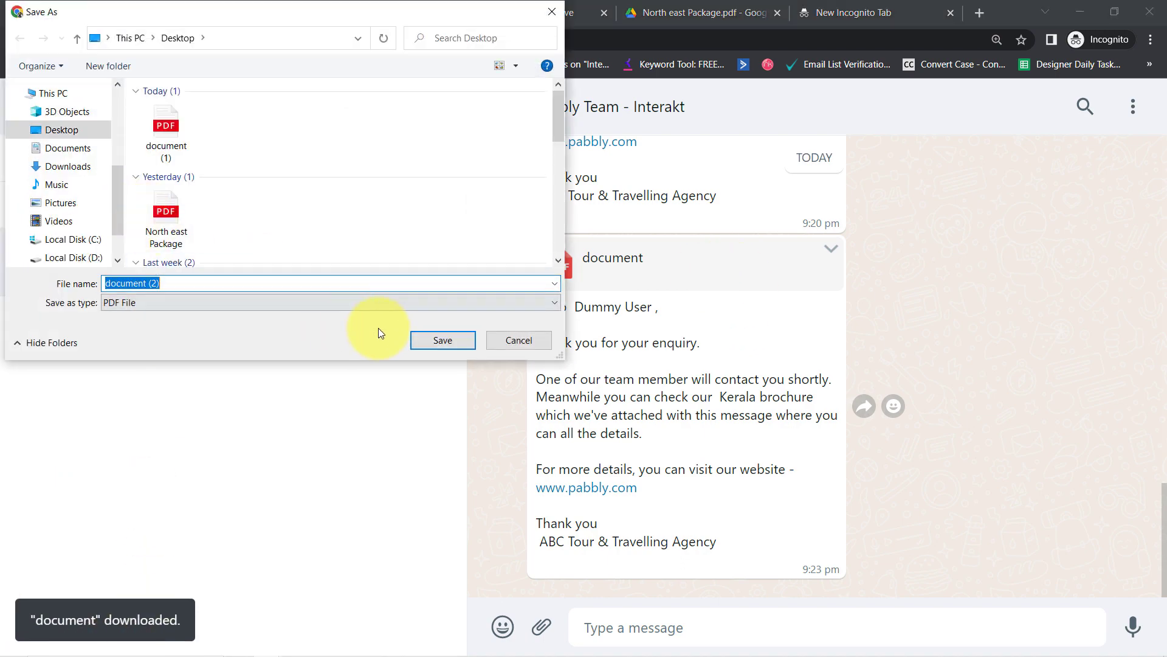
left_click(421, 341)
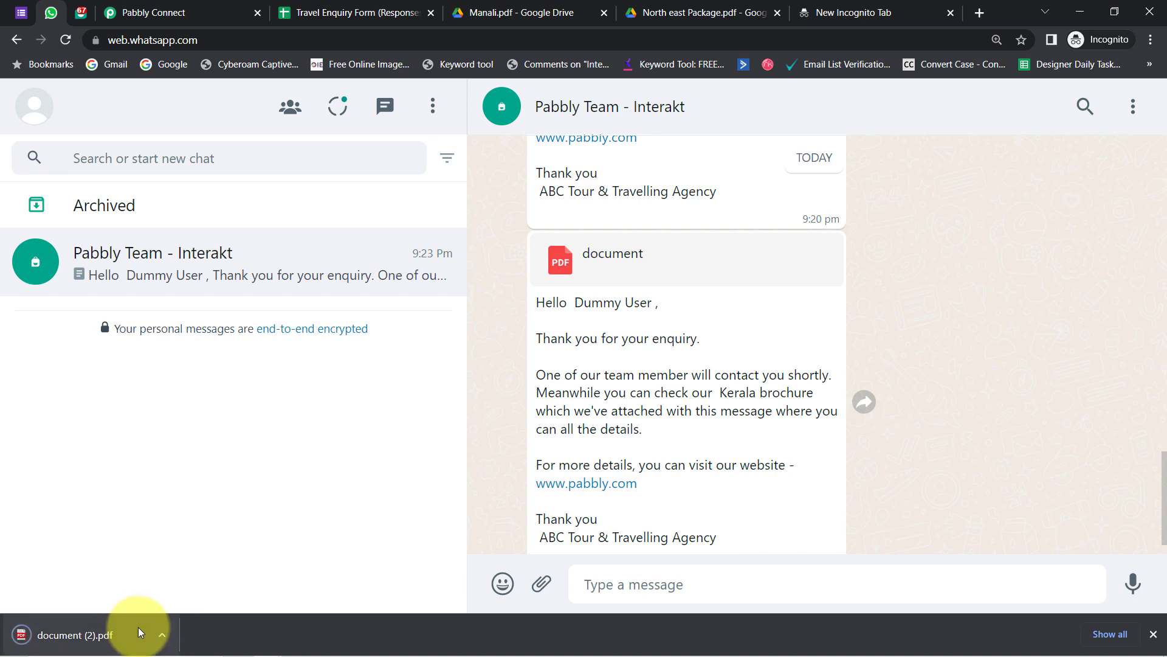
left_click(70, 638)
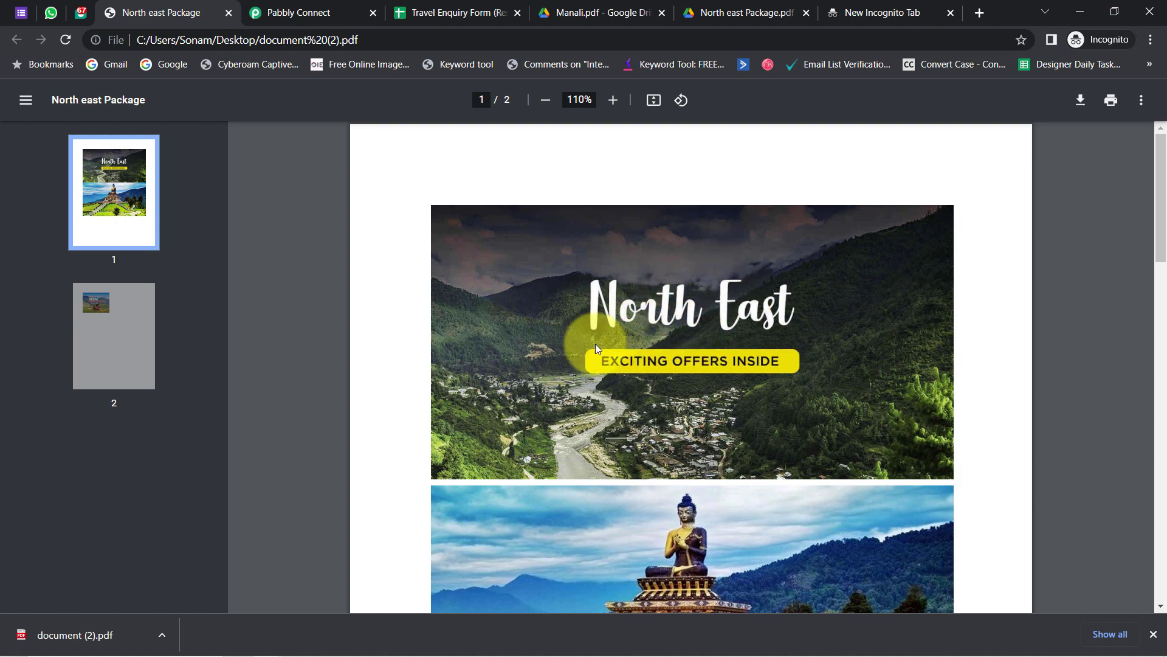
left_click(24, 18)
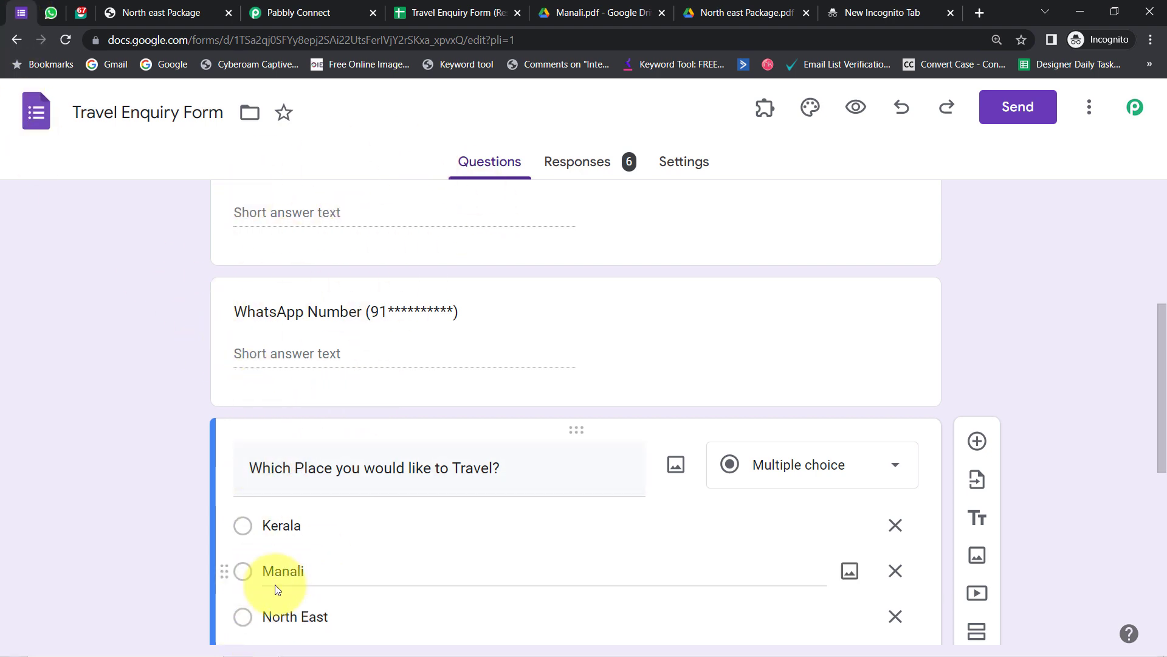
- Close the North east Package PDF tab and the North East route settings panel
left_click(49, 14)
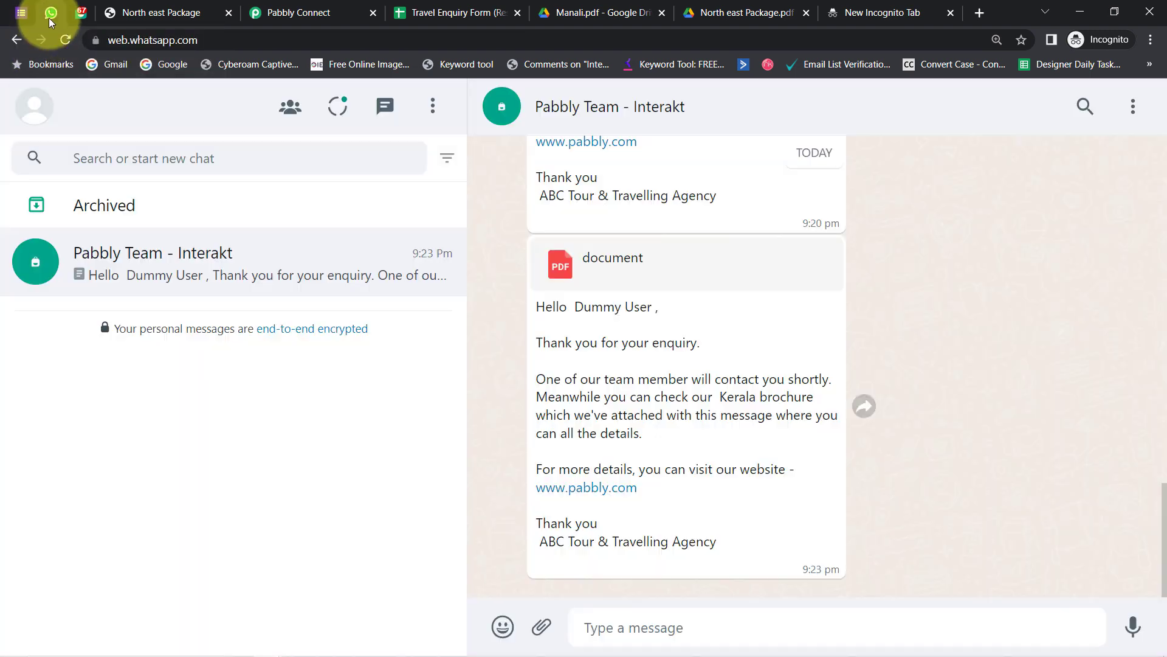
left_click(23, 17)
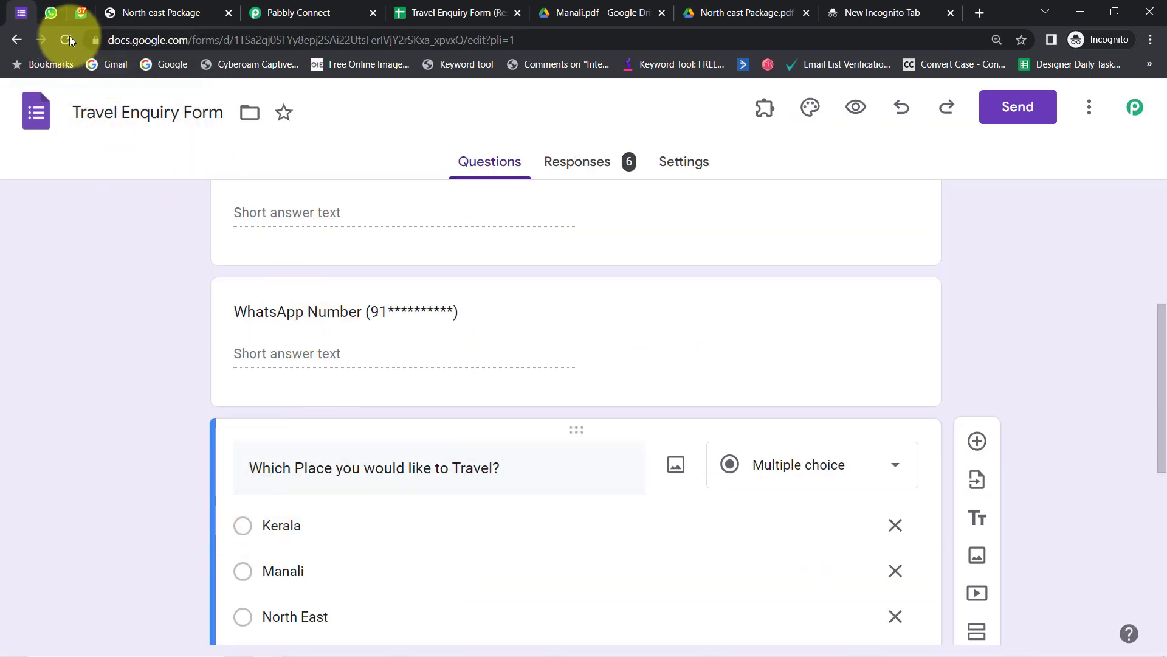
left_click(50, 9)
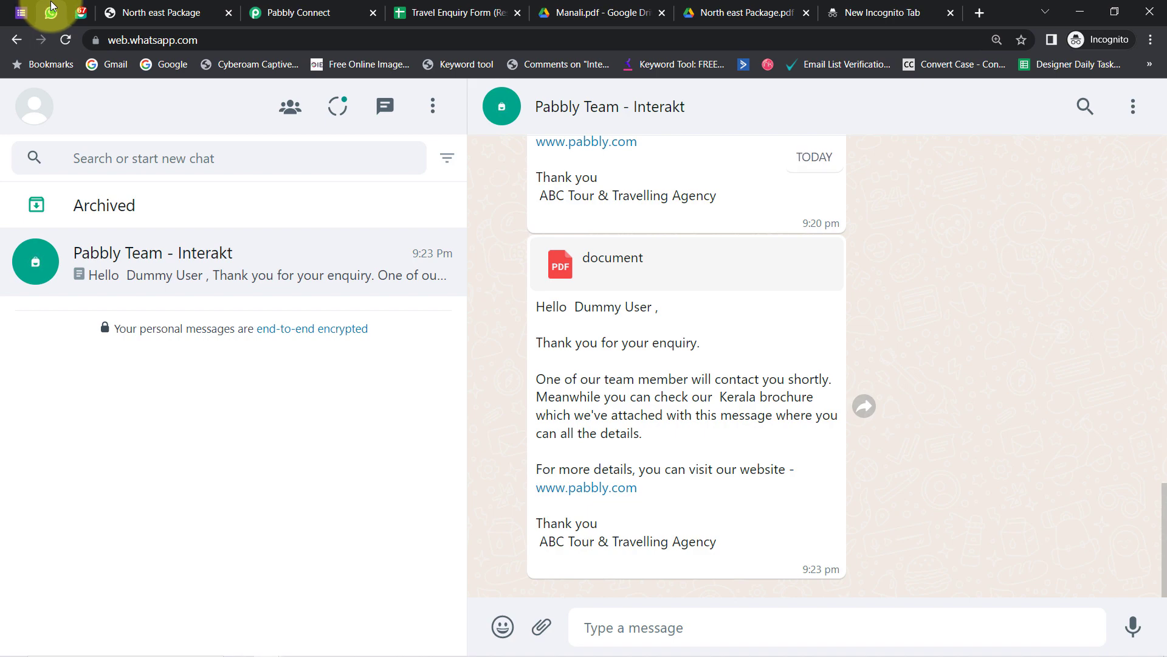
left_click(227, 14)
left_click(171, 12)
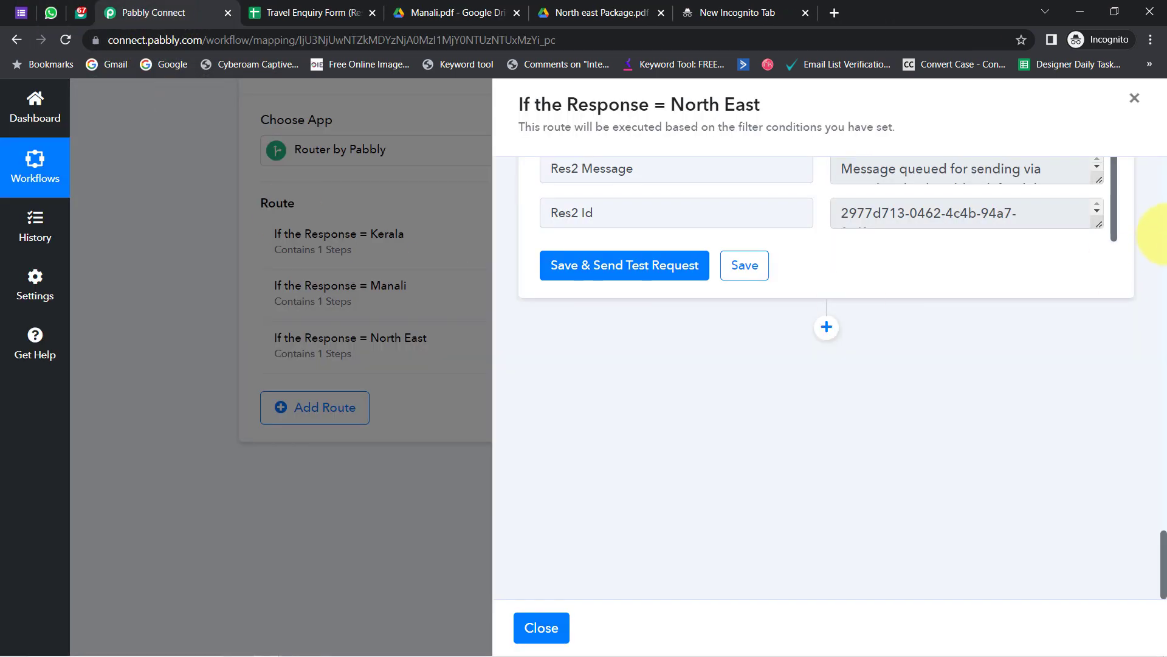
left_click(1134, 99)
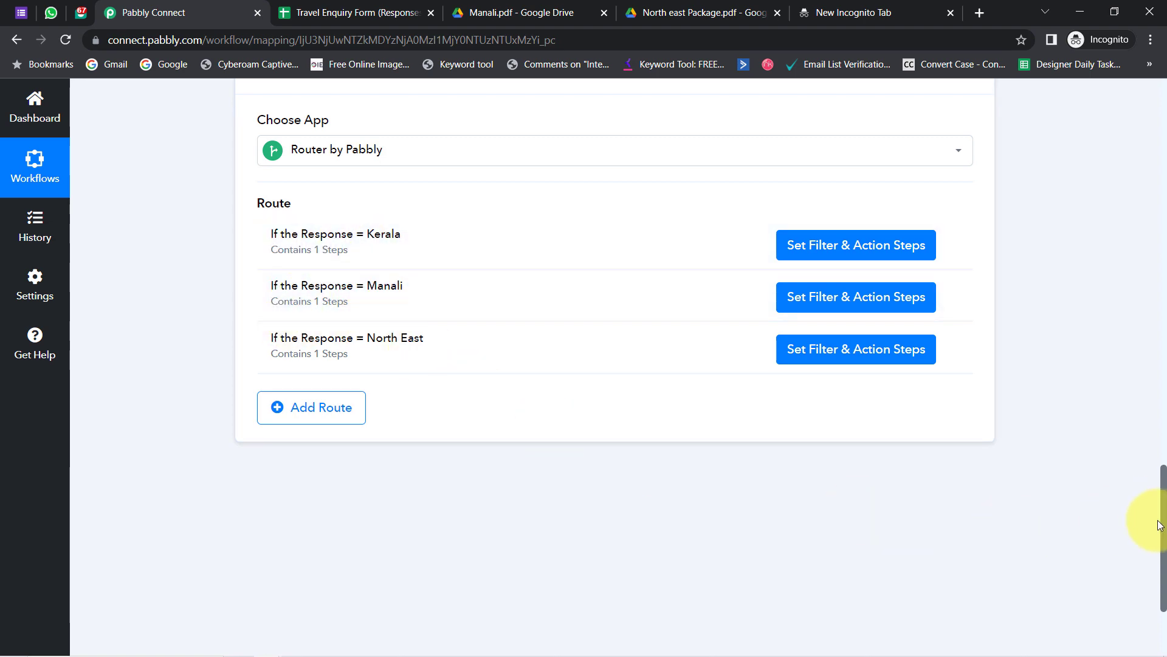
- Collapse the Google Forms trigger and Router action steps to show the whole workflow
left_click_drag(1164, 533, 1125, 119)
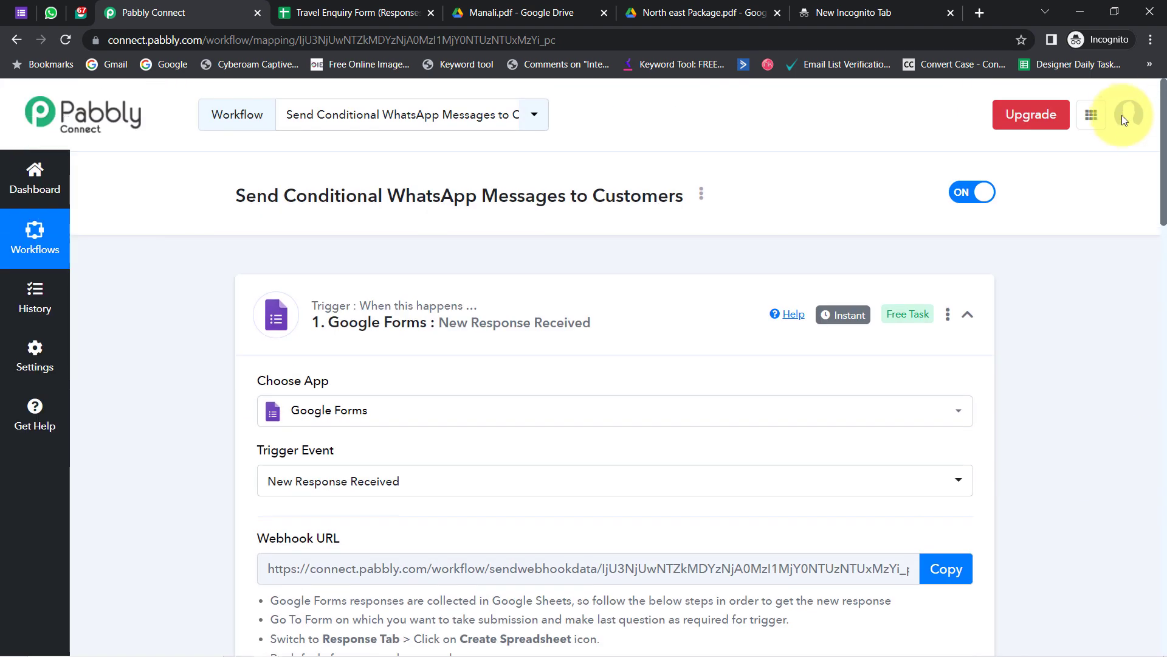
left_click(405, 302)
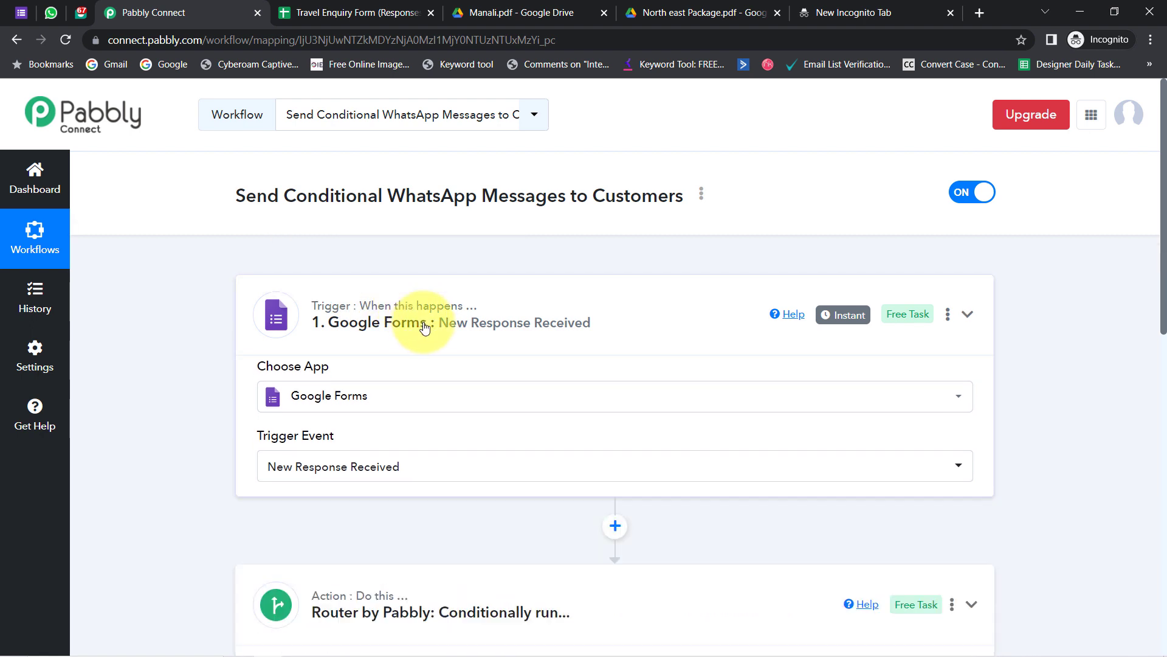
left_click(363, 453)
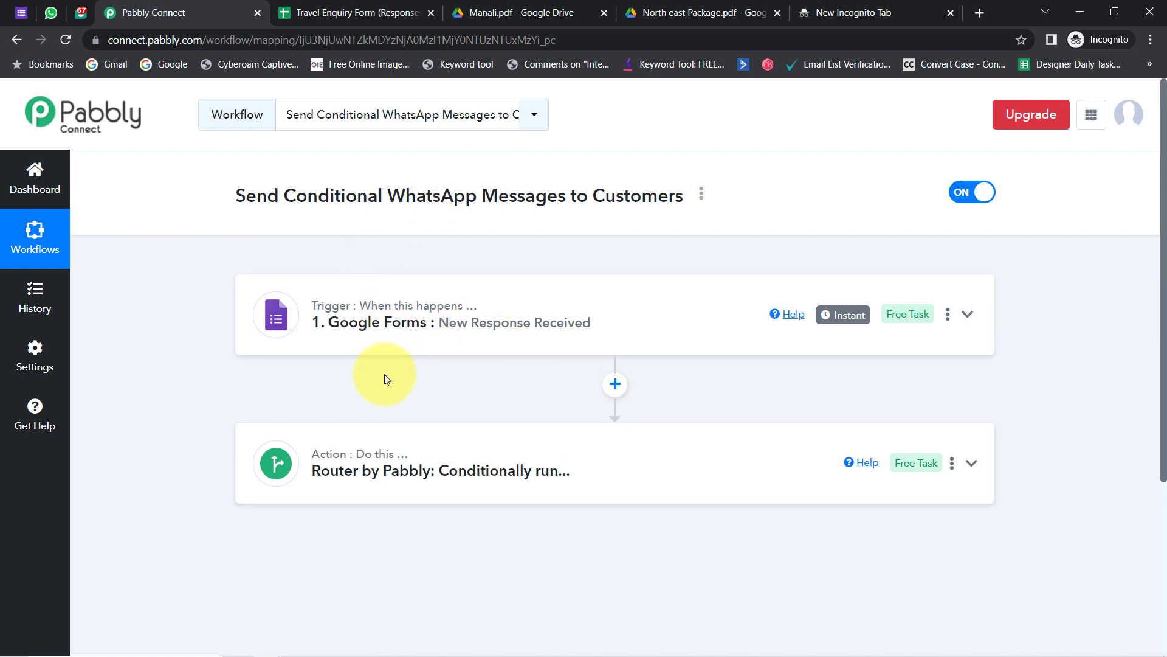
left_click_drag(279, 195, 503, 199)
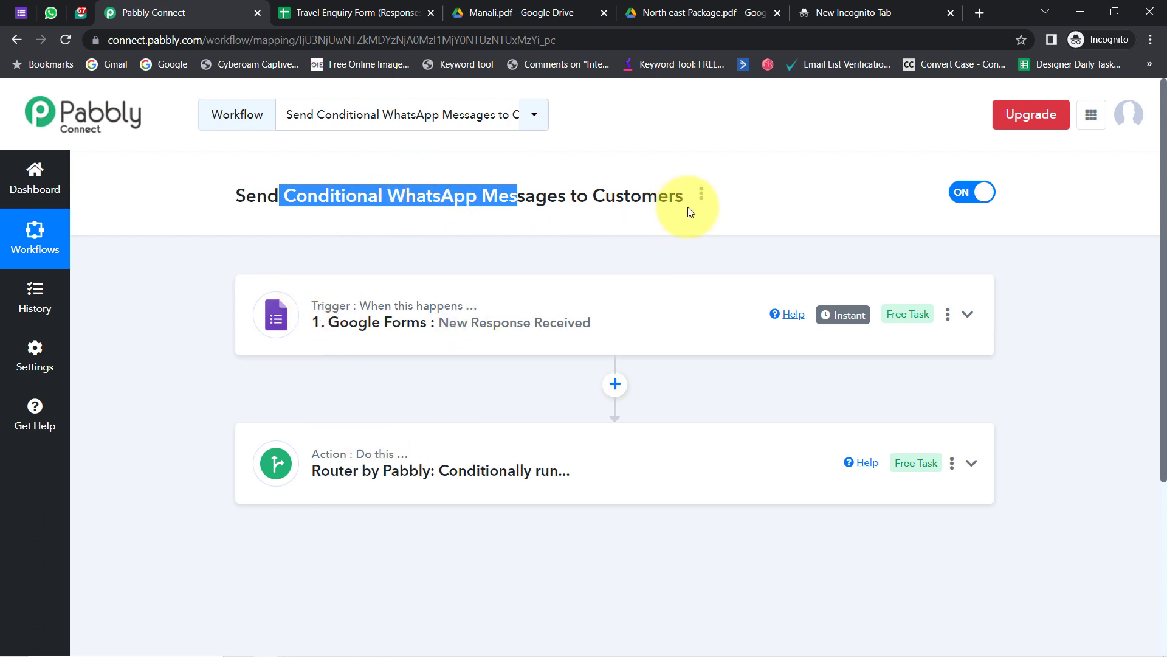
- Copy the workflow's share link from the Share Workflow dialog, then close it
left_click(702, 195)
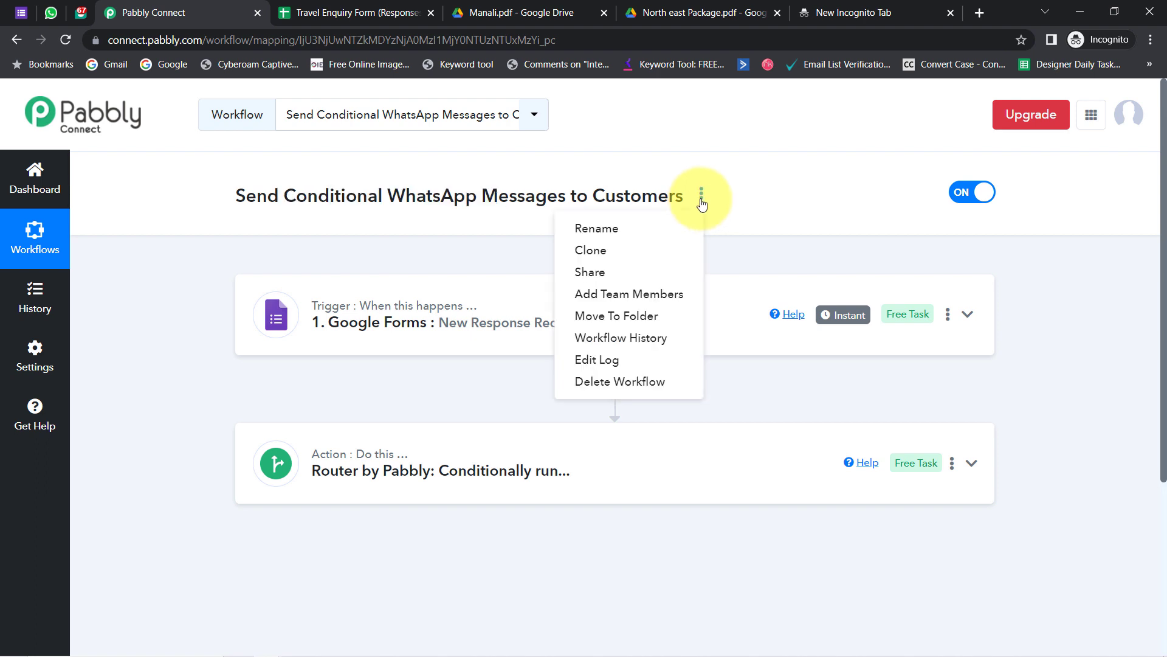
left_click(623, 277)
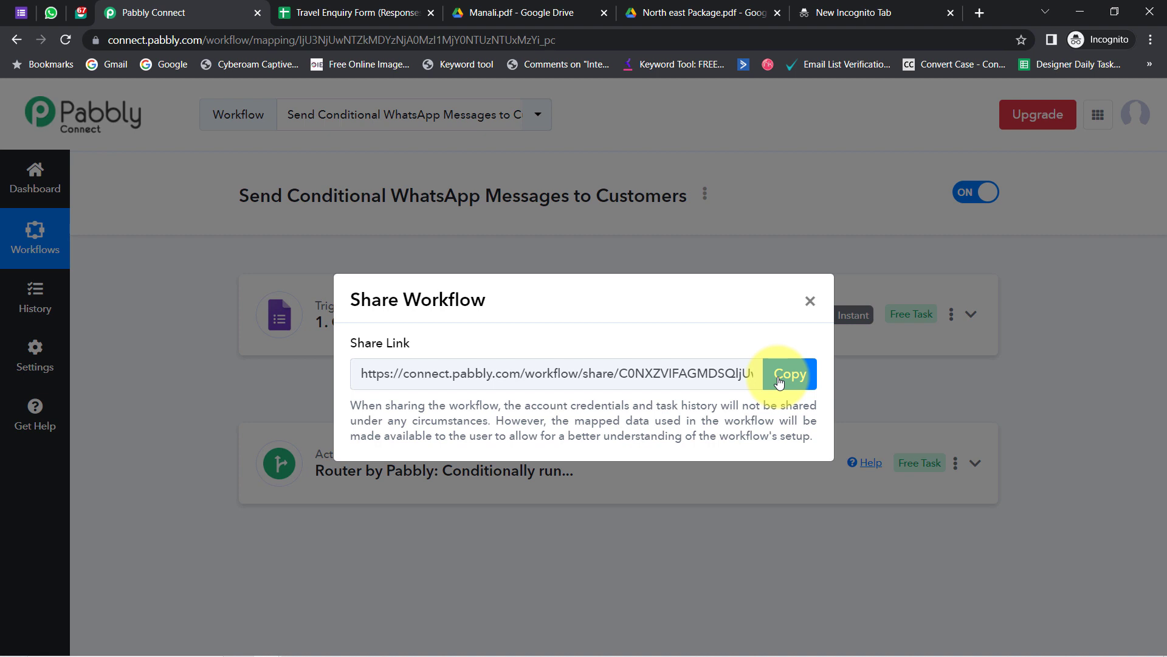
left_click(785, 376)
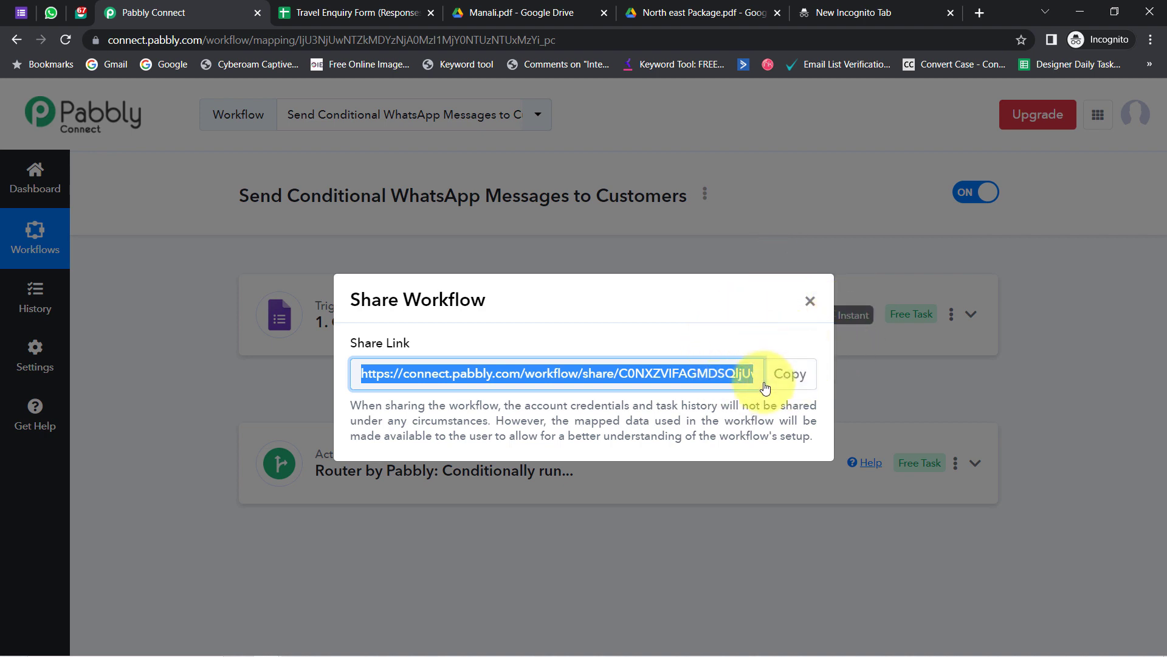
left_click(809, 304)
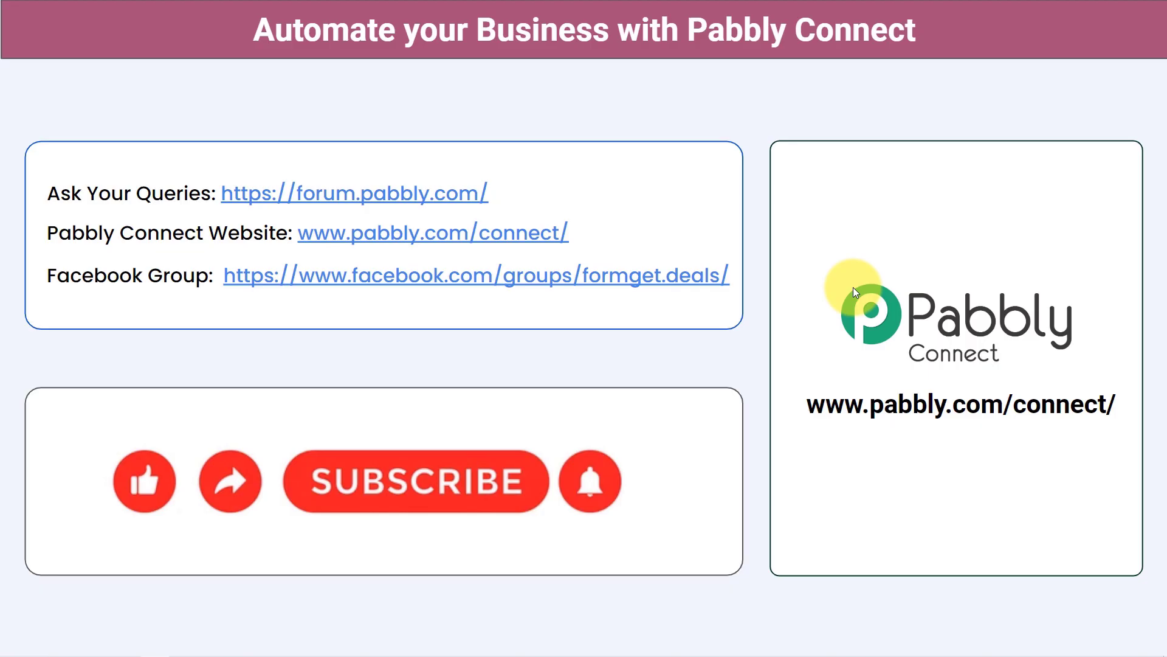